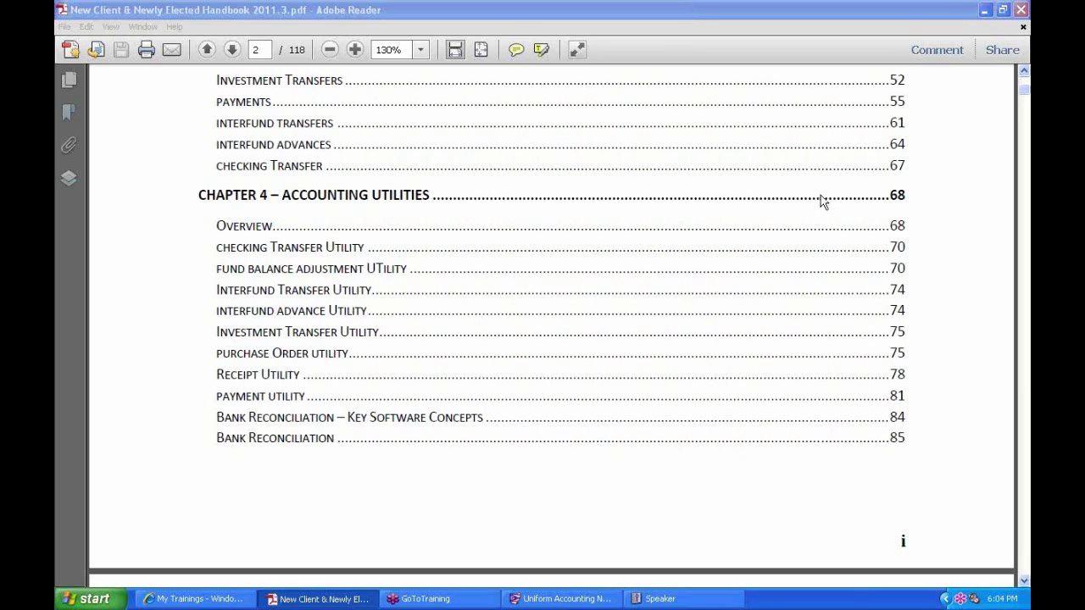
# - Open the "Bank Reconciliation – Key Software Concepts" section from the handbook's table of contents
pyautogui.click(819, 202)
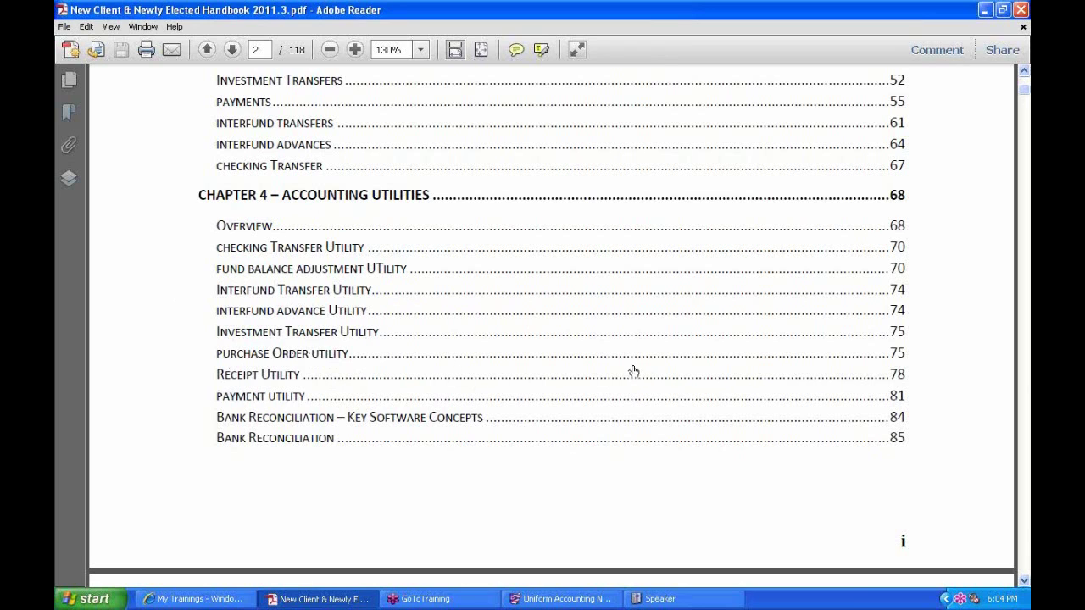
pyautogui.click(1023, 581)
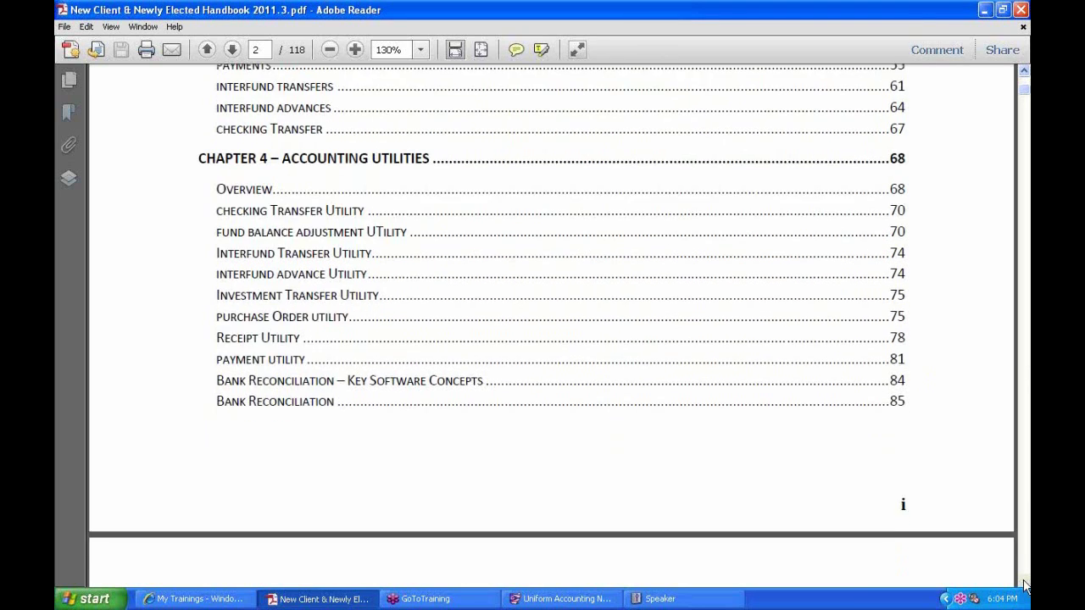
pyautogui.click(1023, 583)
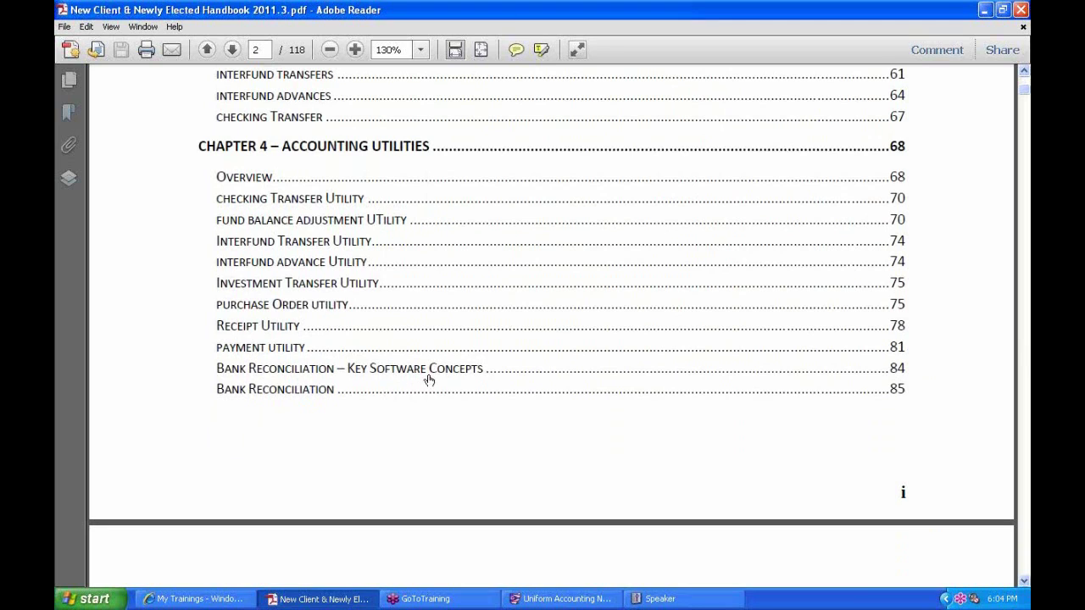
pyautogui.click(1025, 583)
pyautogui.click(1025, 584)
pyautogui.click(1024, 584)
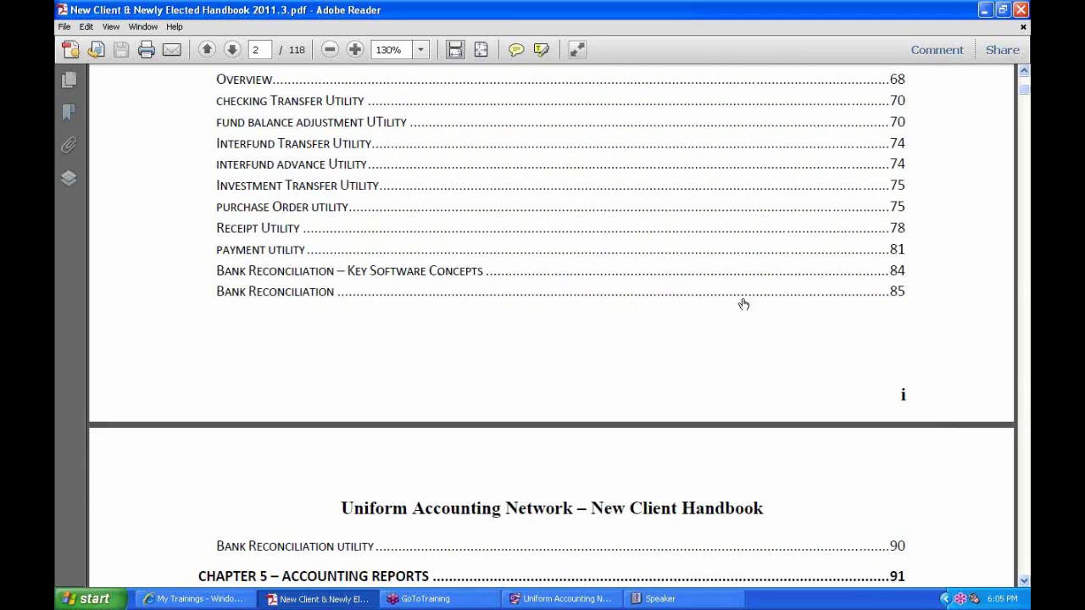
pyautogui.click(424, 273)
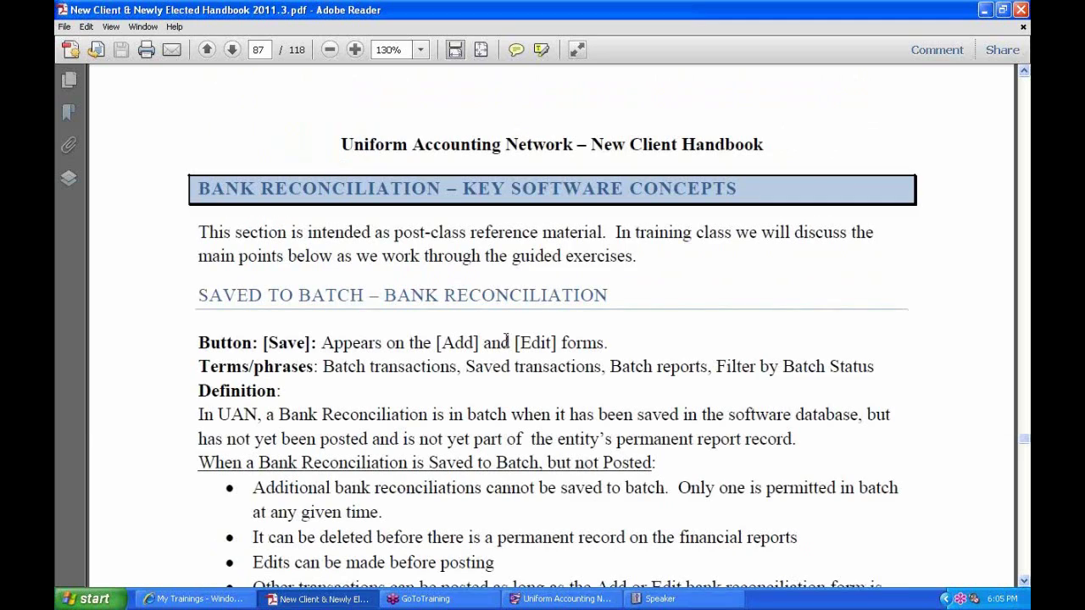
# - Read the handbook's rules on bank reconciliations saved to batch and on posting a bank reconciliation
pyautogui.scroll(-10, 507, 339)
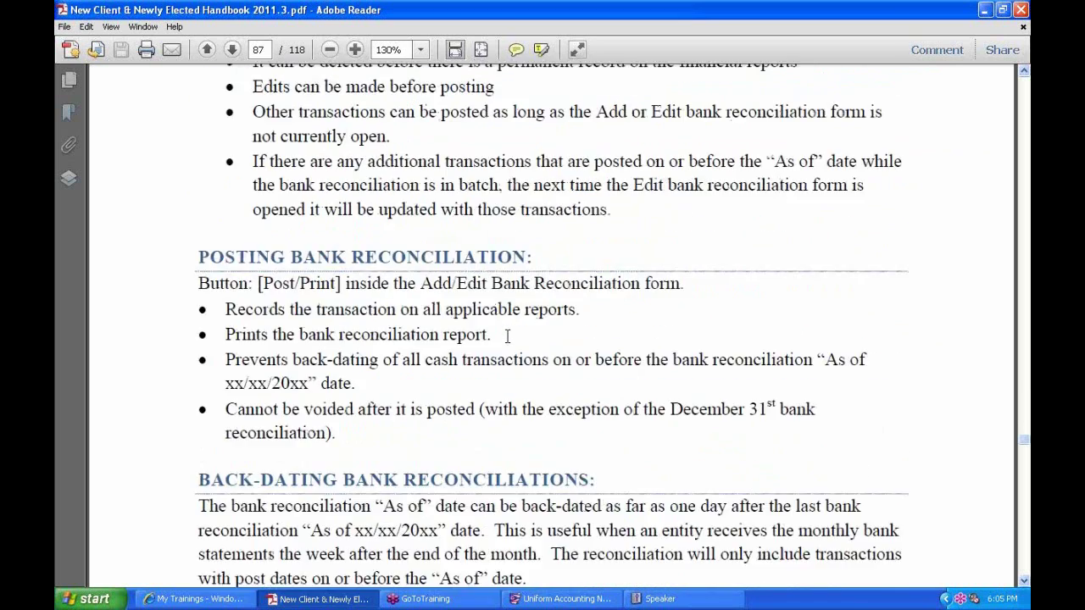
pyautogui.scroll(-5, 507, 335)
pyautogui.scroll(11, 505, 330)
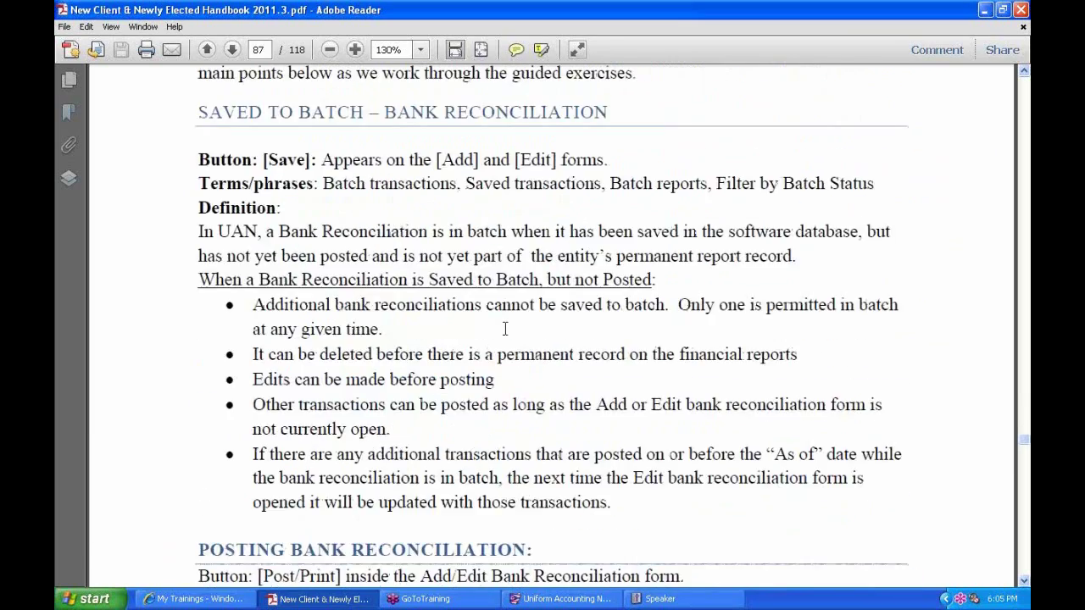
pyautogui.scroll(3, 505, 329)
pyautogui.scroll(1, 505, 329)
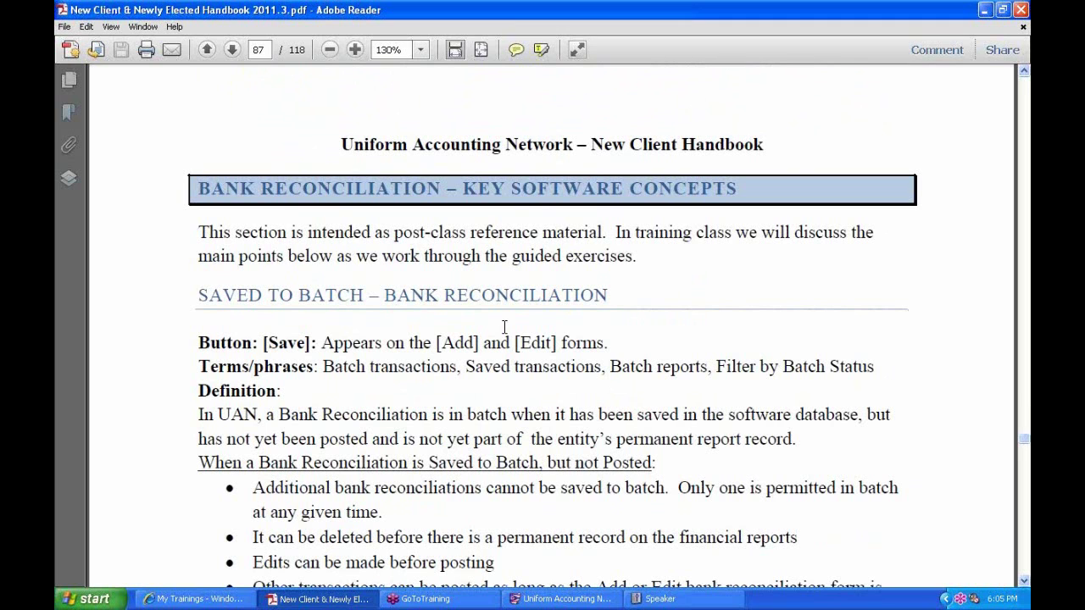
pyautogui.scroll(-2, 521, 357)
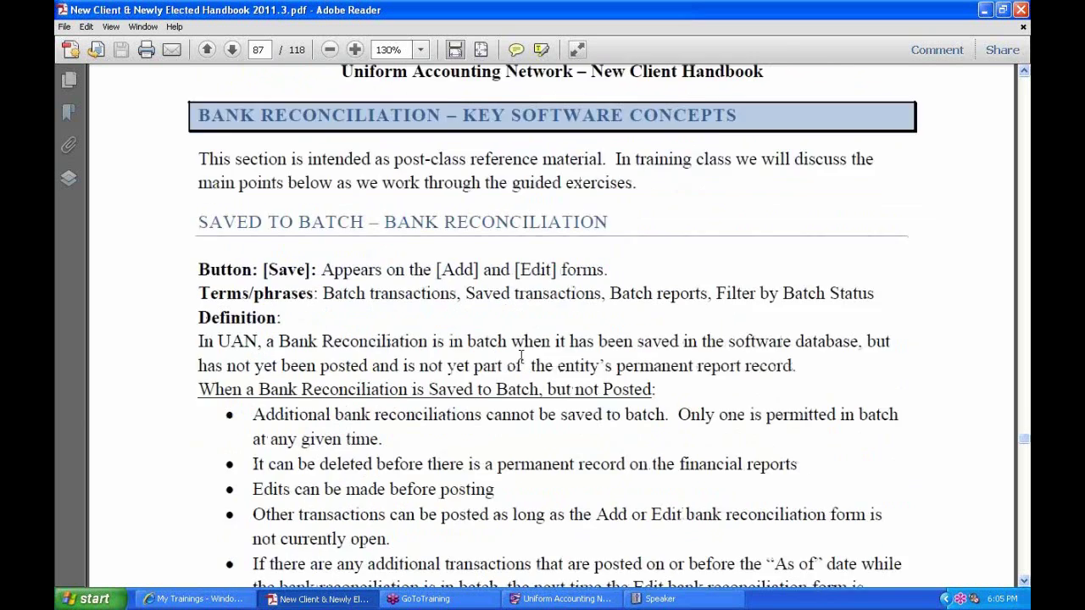
pyautogui.scroll(-2, 521, 357)
pyautogui.scroll(-2, 521, 357)
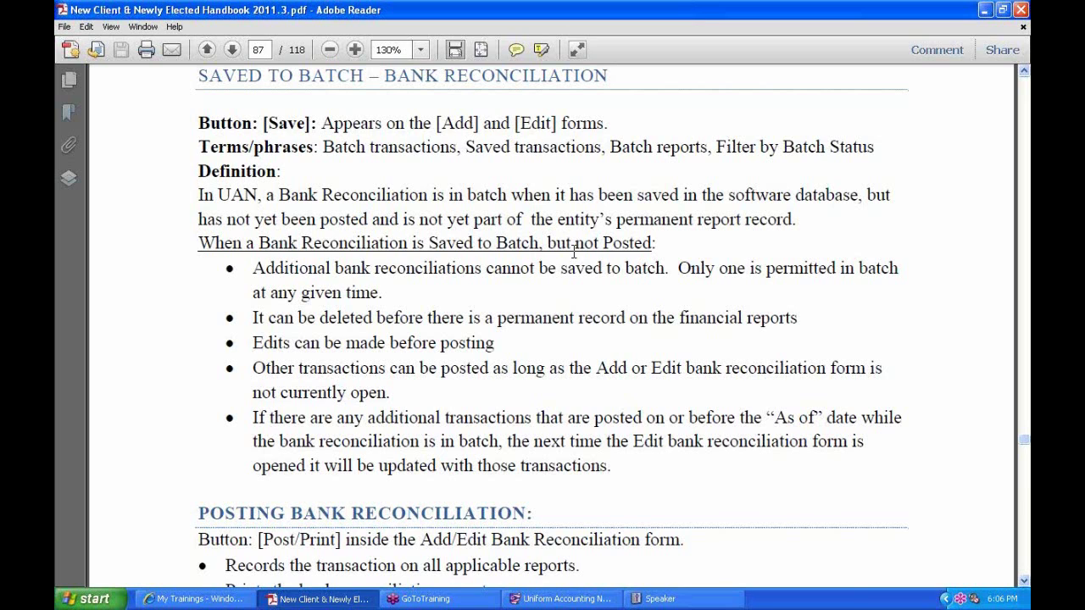
pyautogui.scroll(-3, 624, 324)
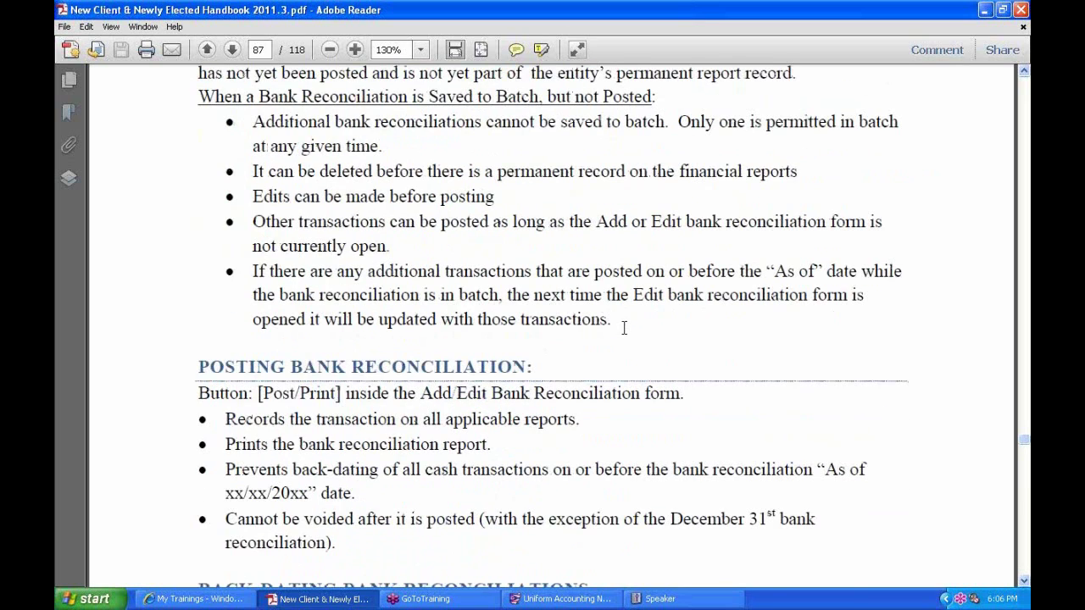
pyautogui.scroll(-3, 623, 323)
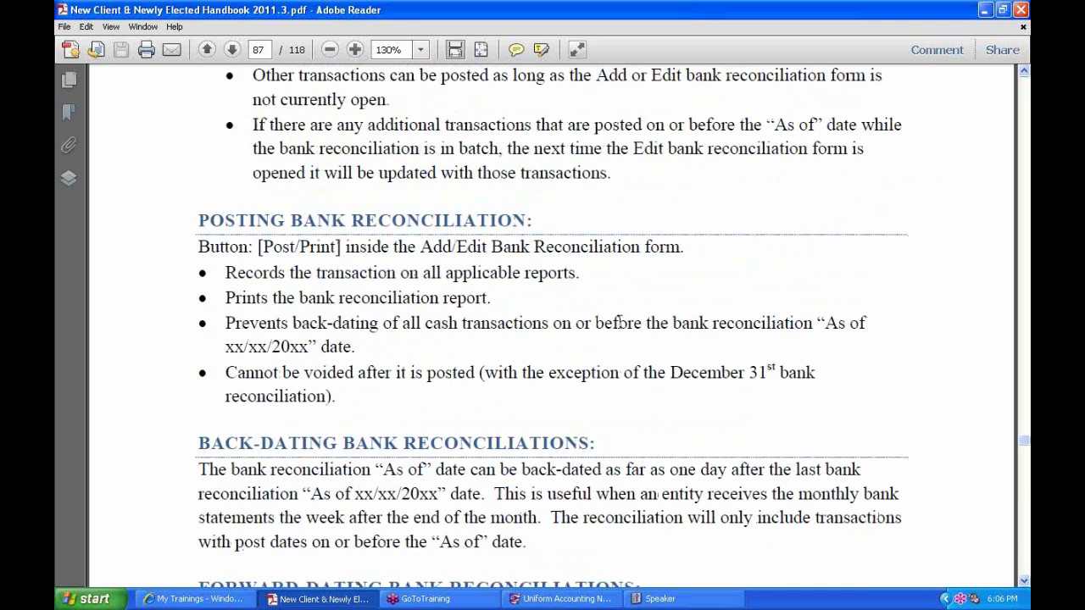
pyautogui.scroll(-2, 619, 321)
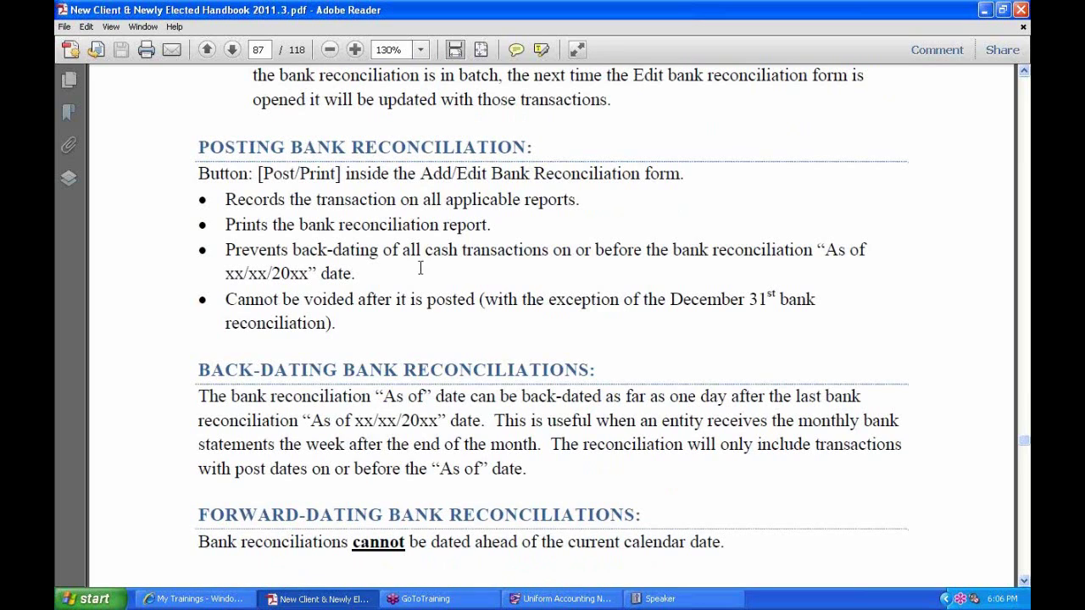
# - Highlight the bullet on preventing back-dating and the word "voided" under Posting Bank Reconciliation, and clear the selection
pyautogui.moveTo(356, 269); pyautogui.dragTo(272, 259)
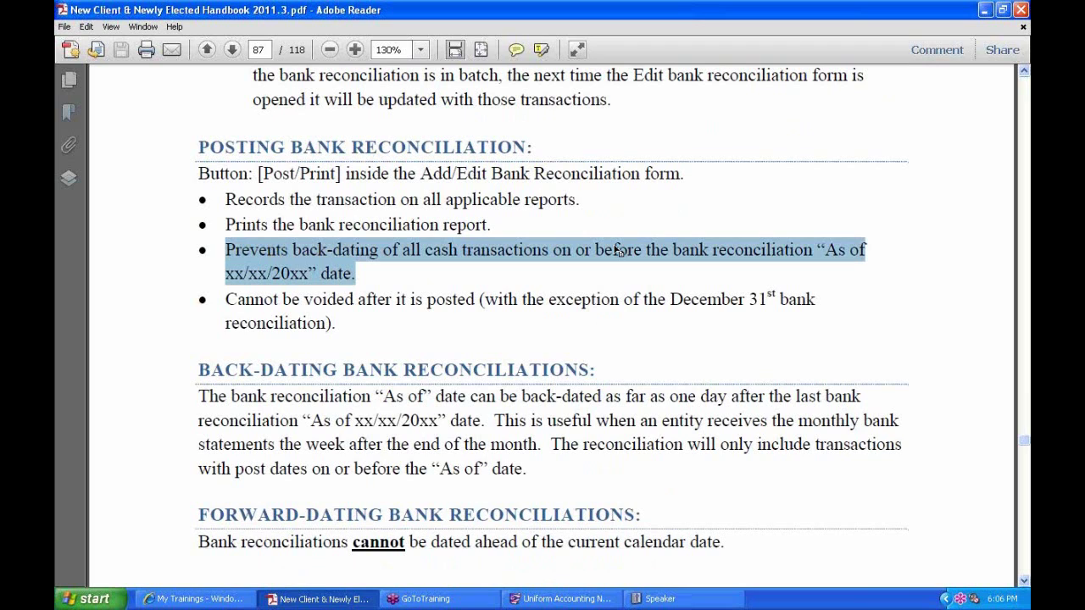
pyautogui.moveTo(358, 322); pyautogui.dragTo(323, 305)
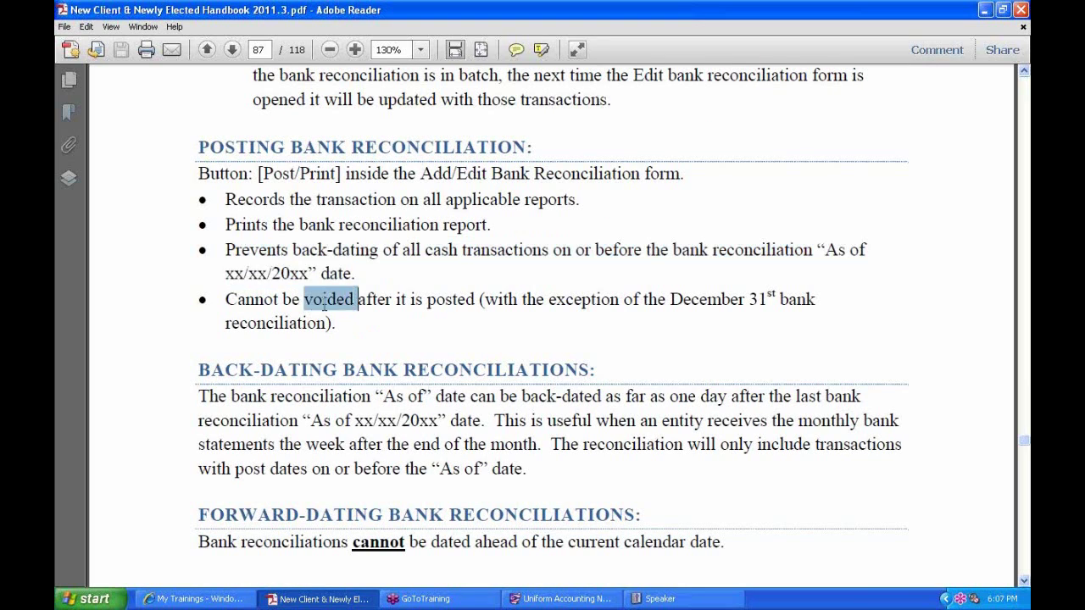
pyautogui.click(507, 307)
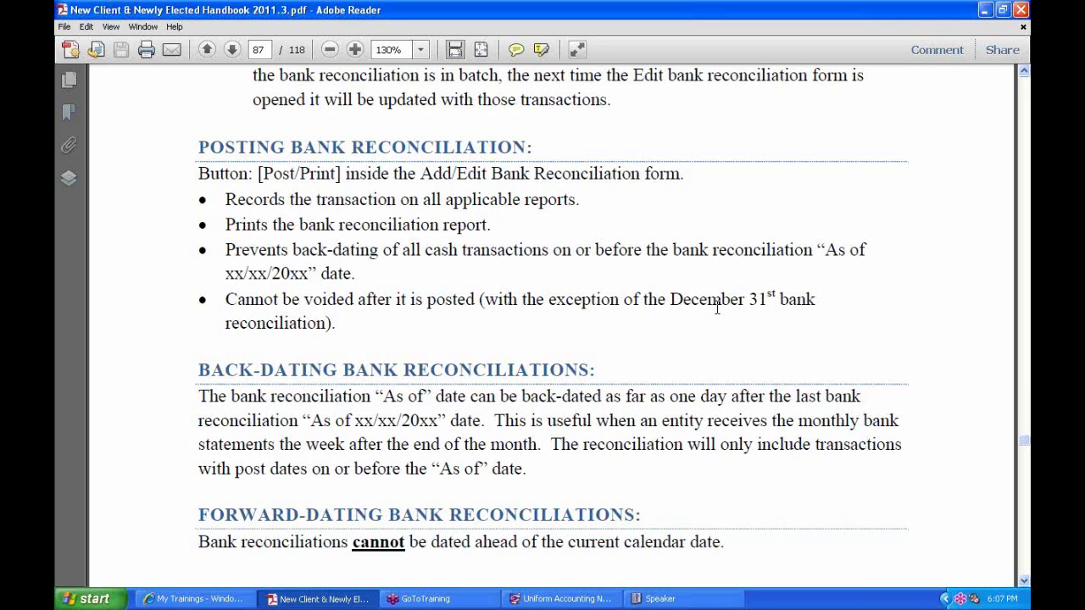
# - Read the back-dating and forward-dating rules and skim the Bank Reconciliation chapter's menu path and overview
pyautogui.scroll(-3, 669, 386)
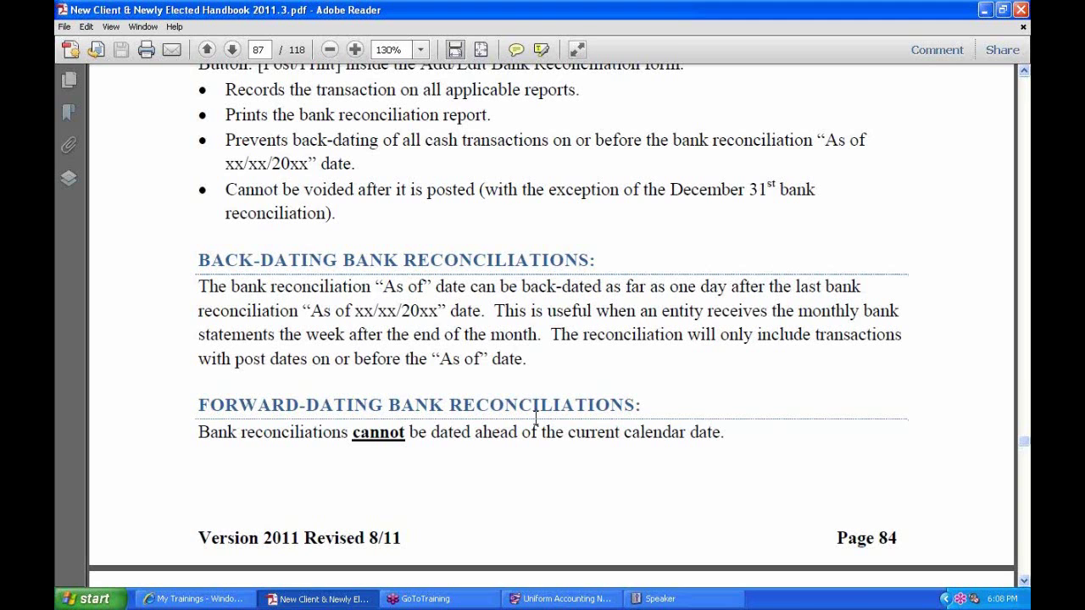
pyautogui.scroll(-5, 460, 366)
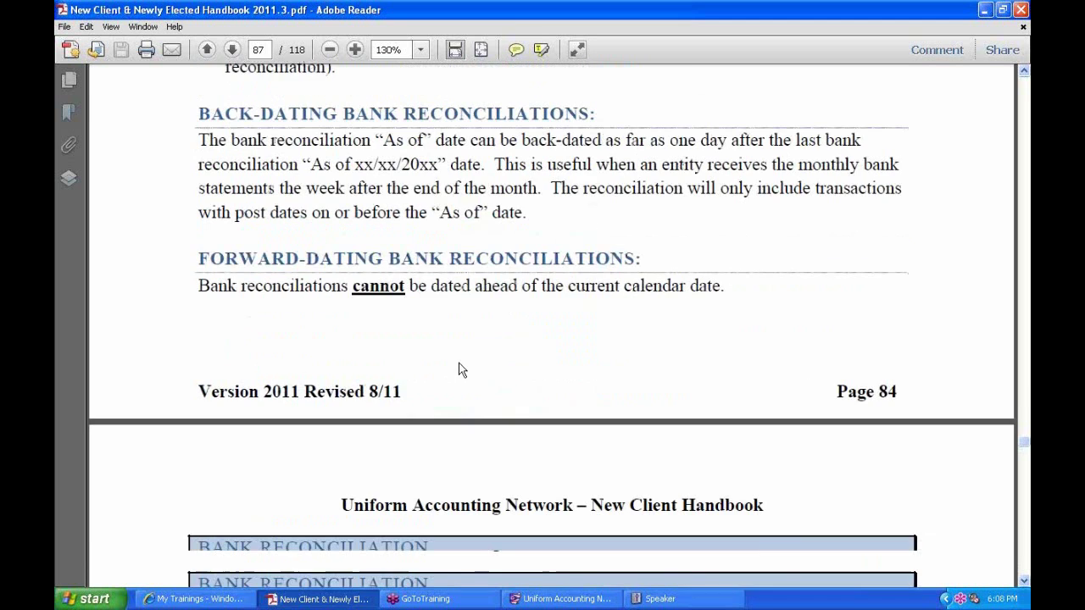
pyautogui.scroll(-5, 461, 354)
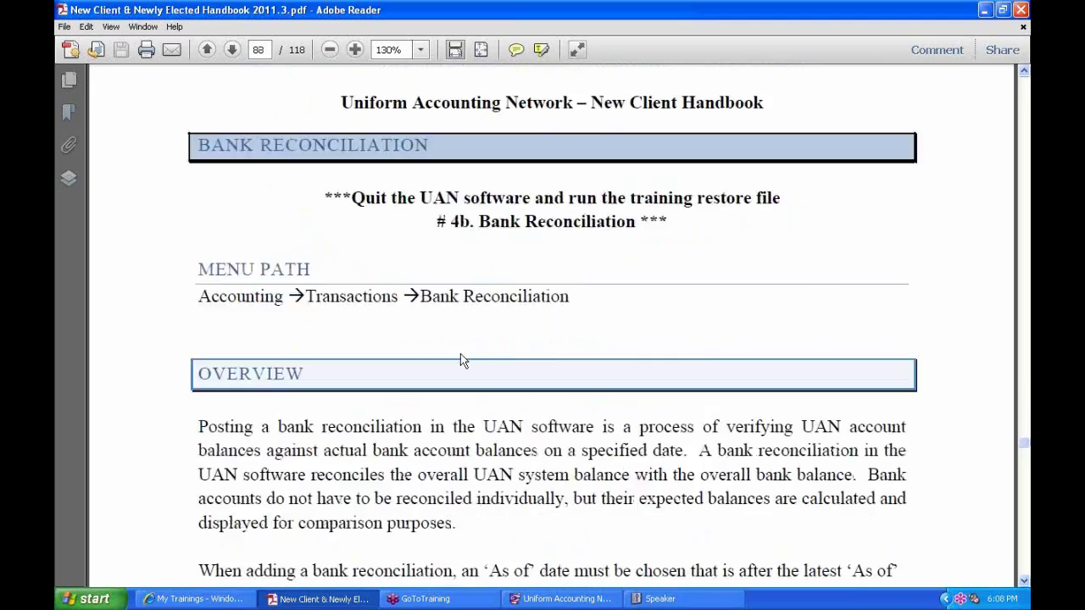
pyautogui.scroll(-7, 460, 353)
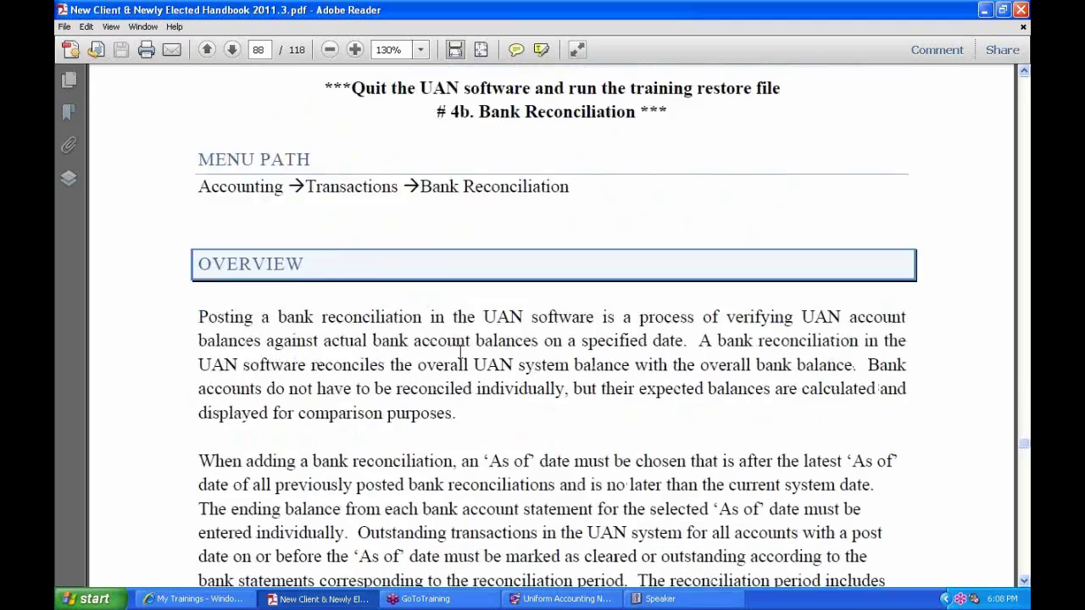
pyautogui.scroll(6, 460, 354)
# - Switch to the Uniform Accounting Network software and open the accounting transaction form for Bank Reconciliation
pyautogui.click(984, 11)
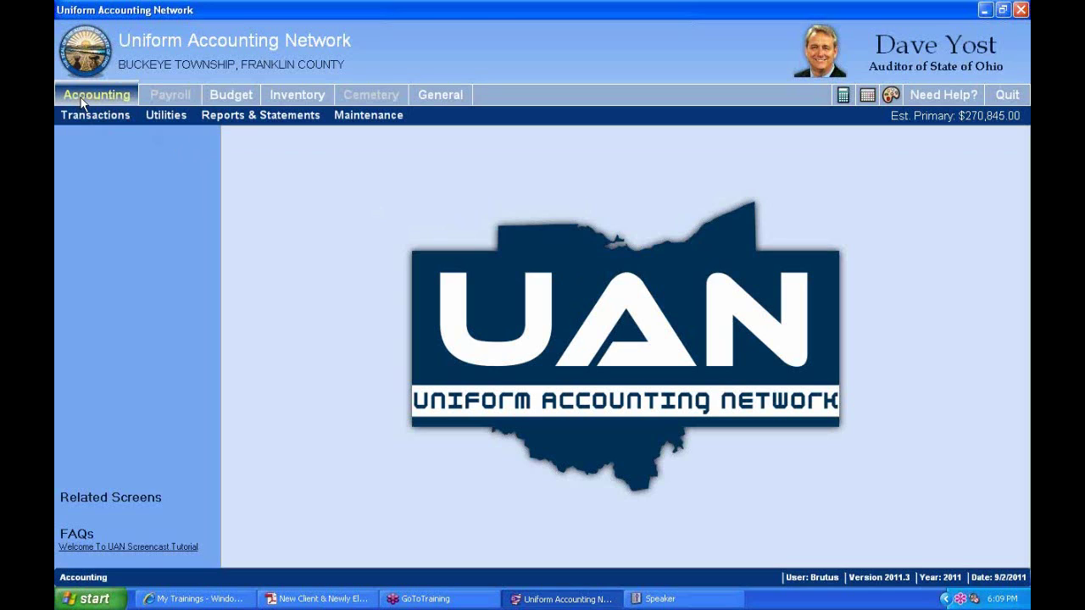
pyautogui.click(91, 119)
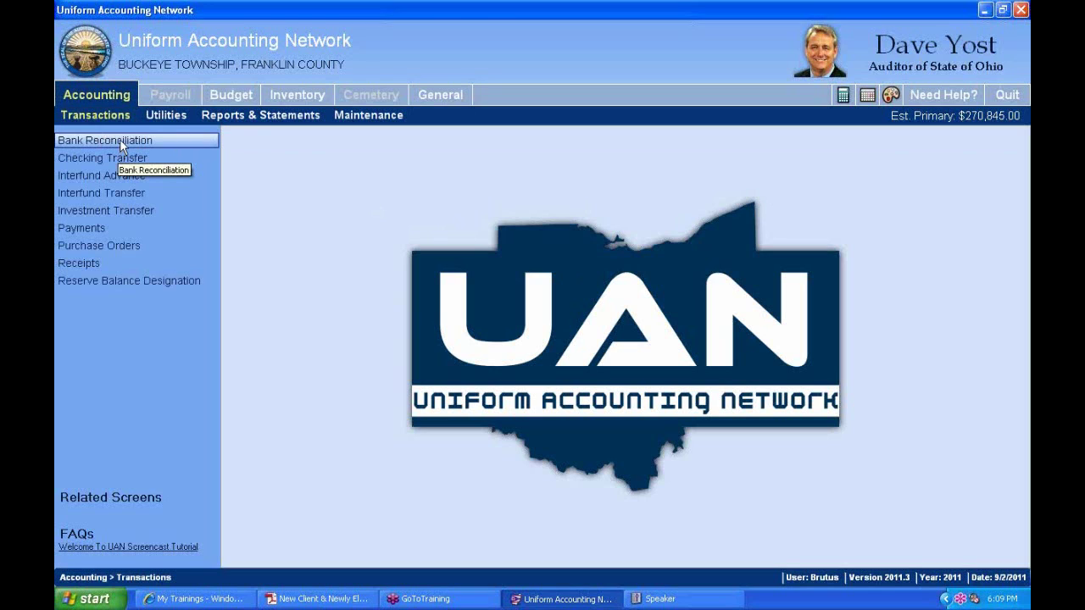
pyautogui.click(119, 139)
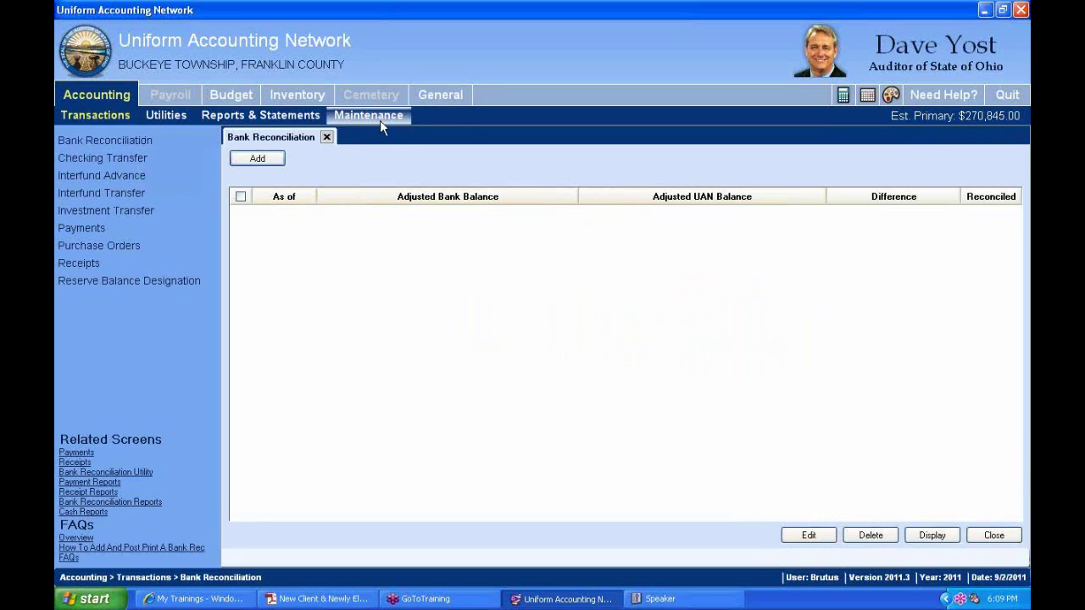
# - Open the Bank Reconciliation Utility from the accounting utilities
pyautogui.click(113, 98)
pyautogui.click(160, 118)
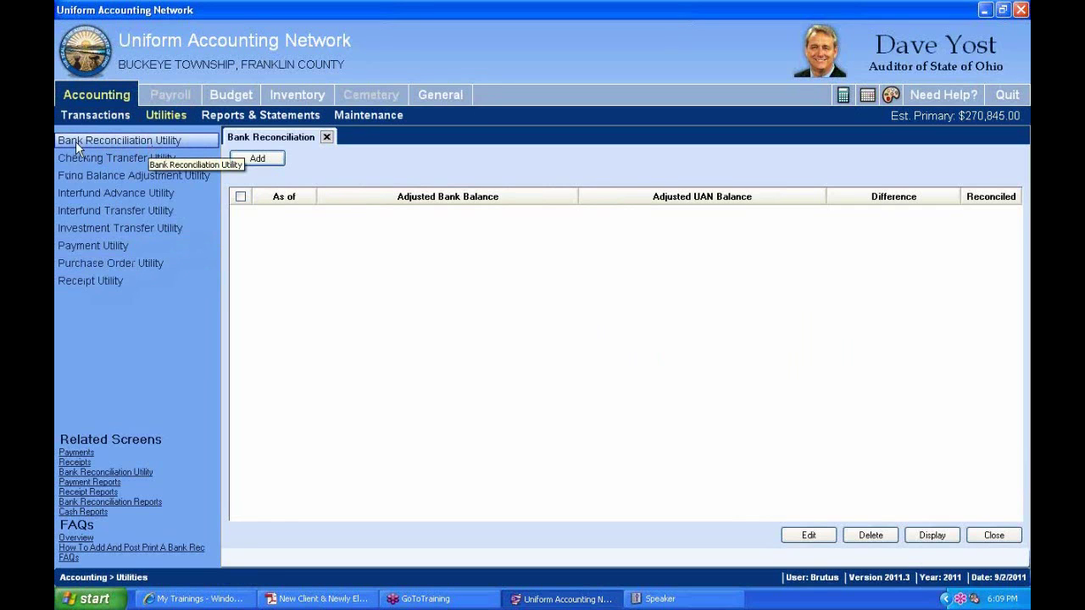
pyautogui.click(175, 142)
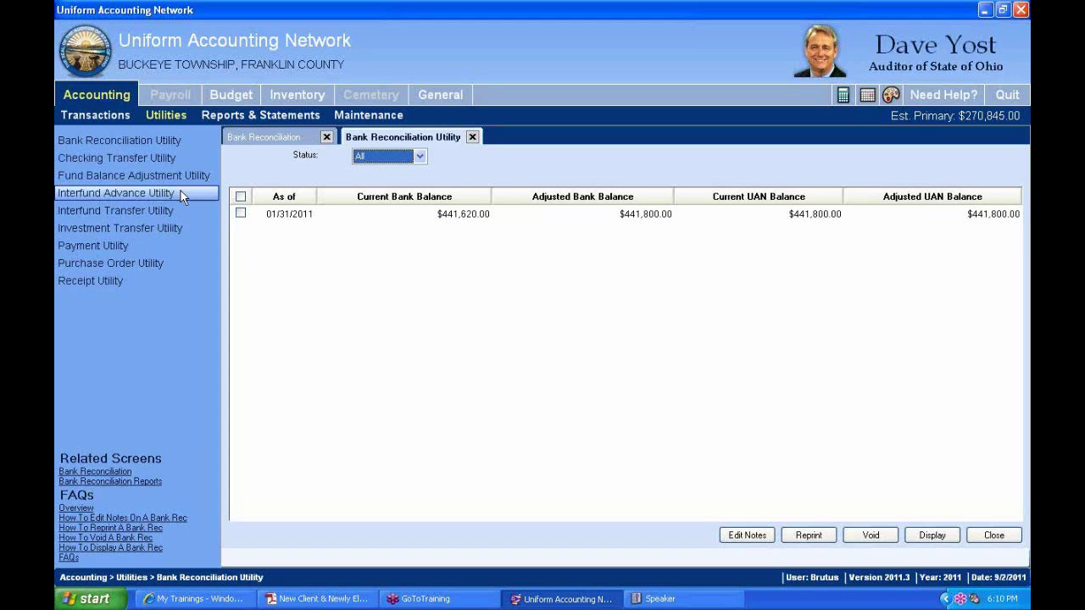
# - Select the 01/31/2011 bank reconciliation and try to void it
pyautogui.click(241, 214)
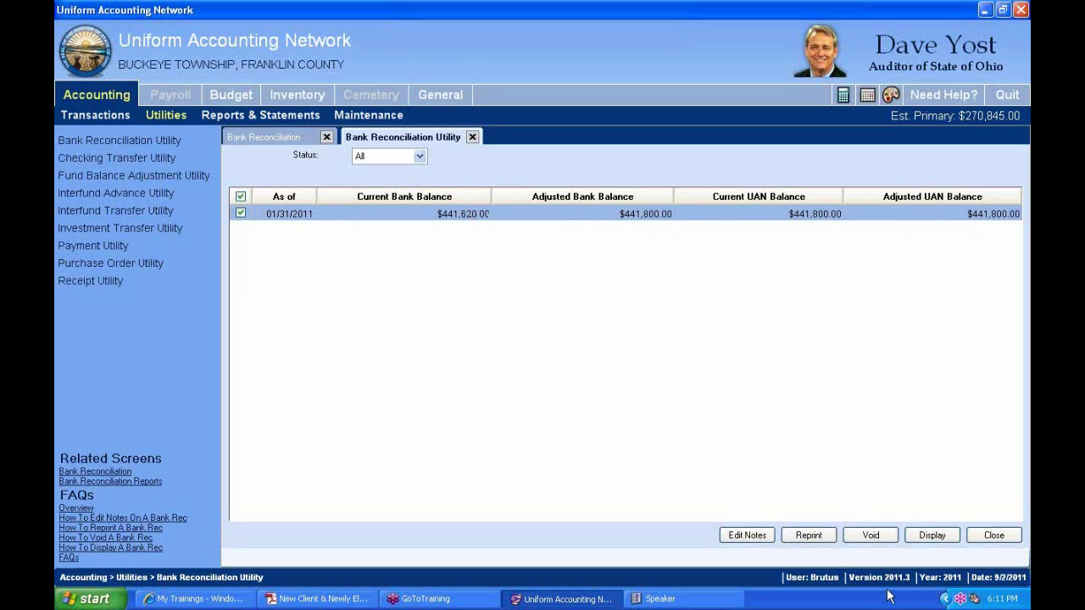
pyautogui.click(870, 536)
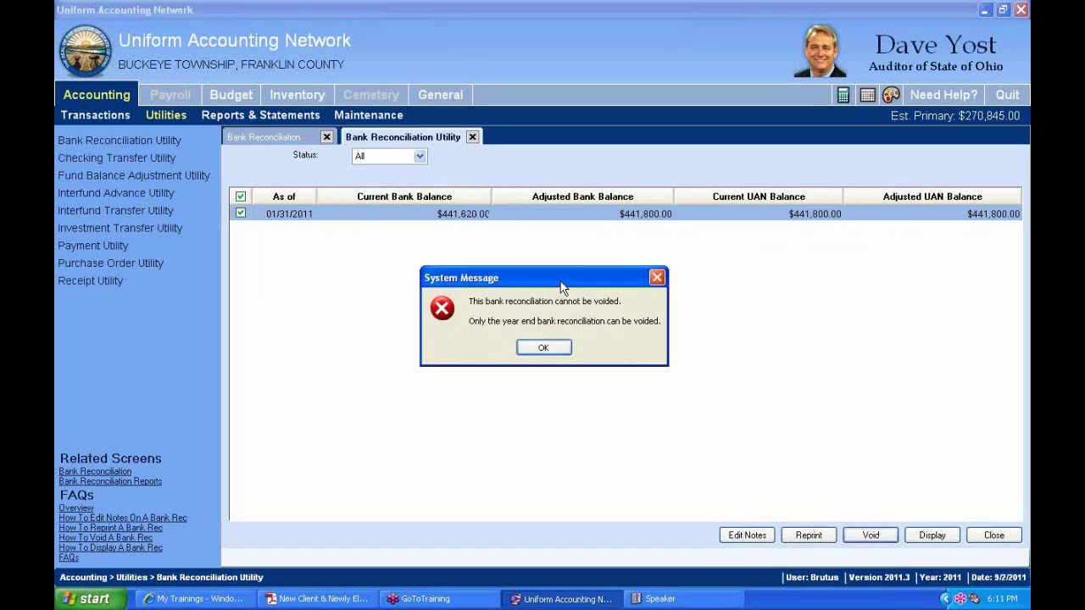
pyautogui.moveTo(561, 288); pyautogui.dragTo(575, 206)
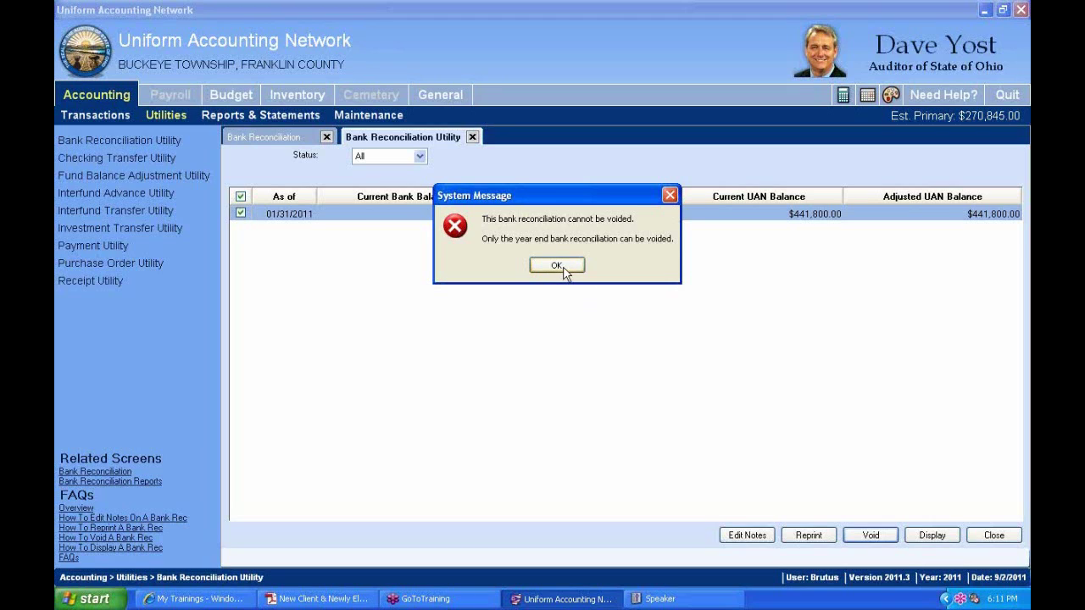
pyautogui.click(557, 266)
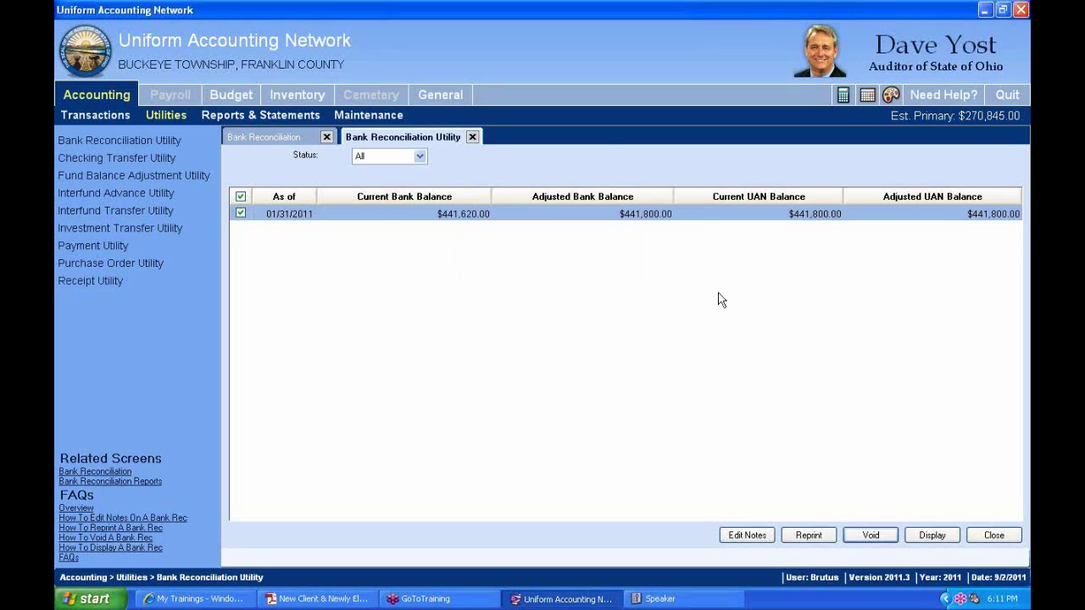
# - Reprint the selected bank reconciliation with the "Training - Does Not Print" printer
pyautogui.click(806, 540)
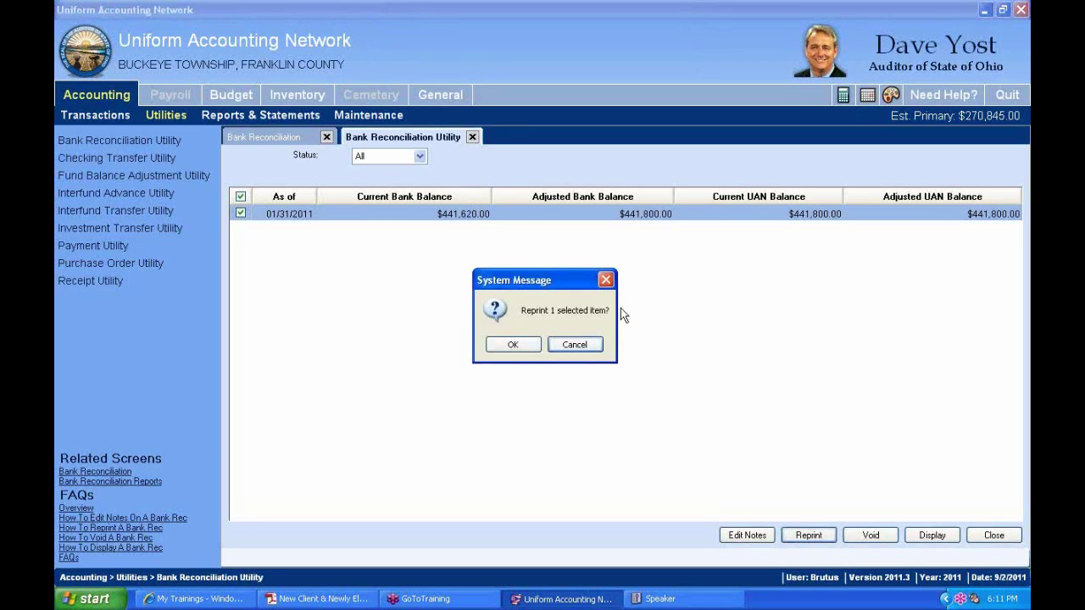
pyautogui.click(512, 345)
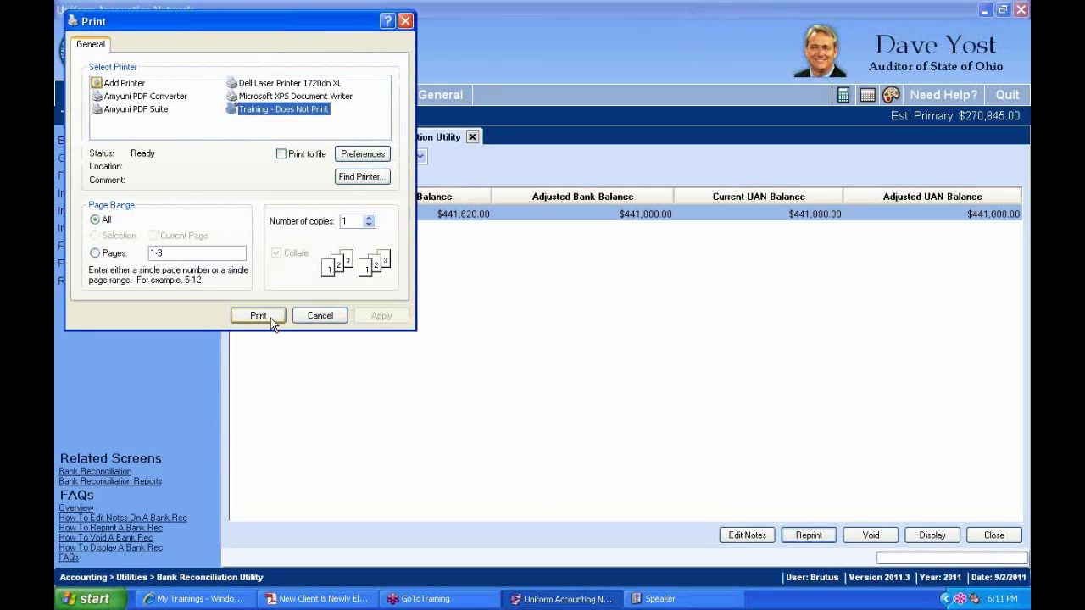
pyautogui.click(271, 315)
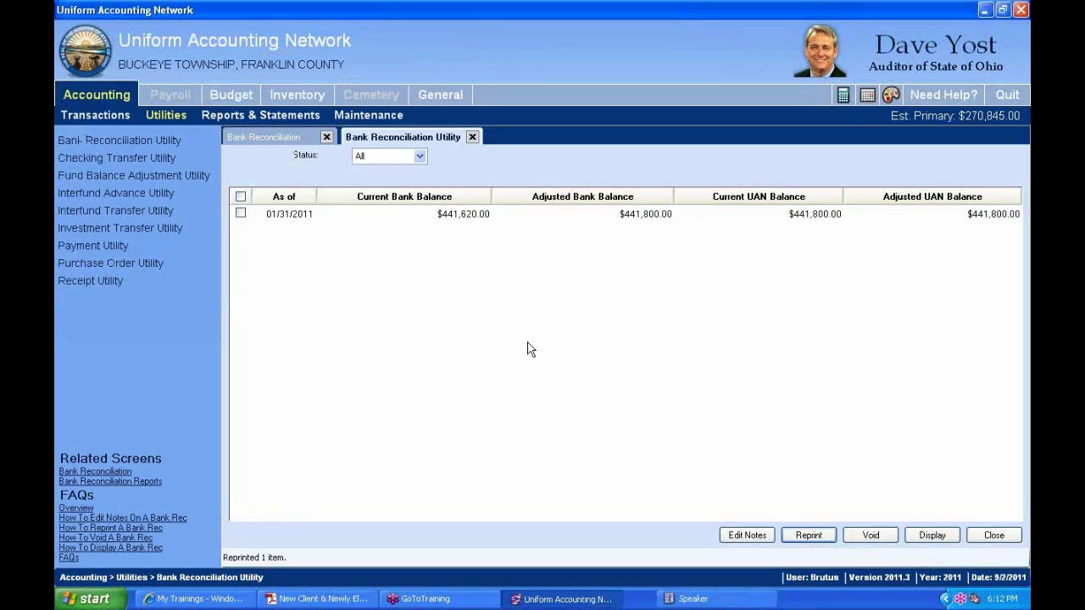
# - Display the 01/31/2011 bank reconciliation and review its receipts, payments, secondaries and investments, and other adjusting factors before closing it
pyautogui.click(240, 213)
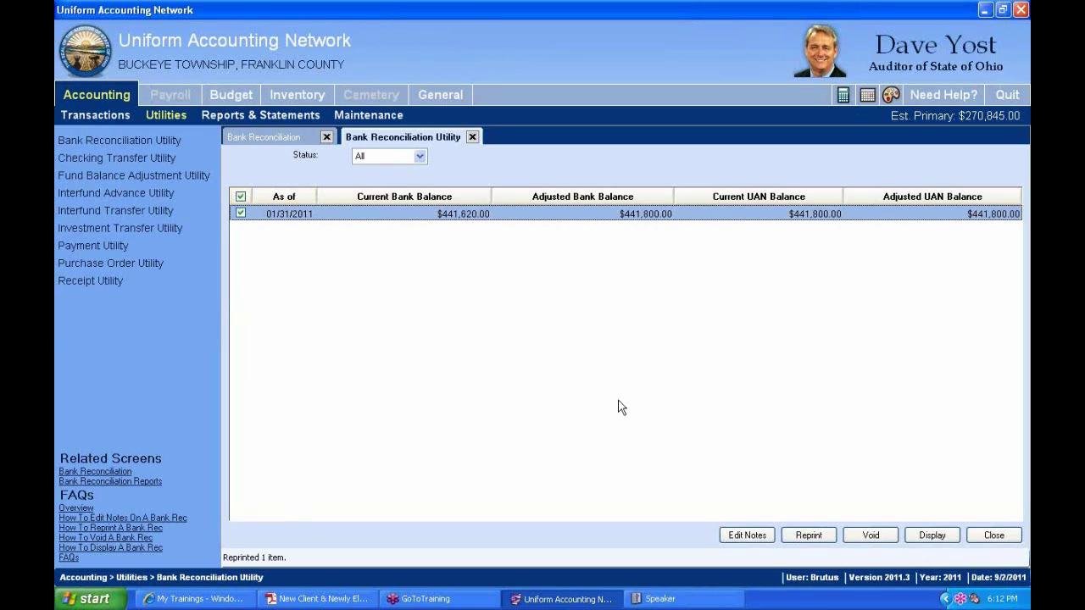
pyautogui.click(938, 537)
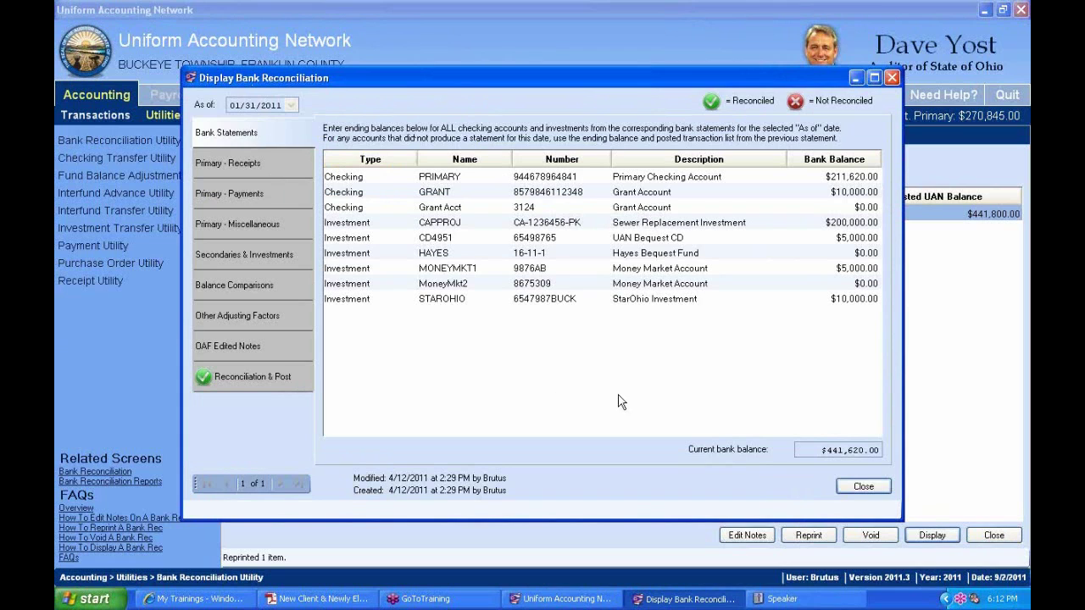
pyautogui.click(251, 163)
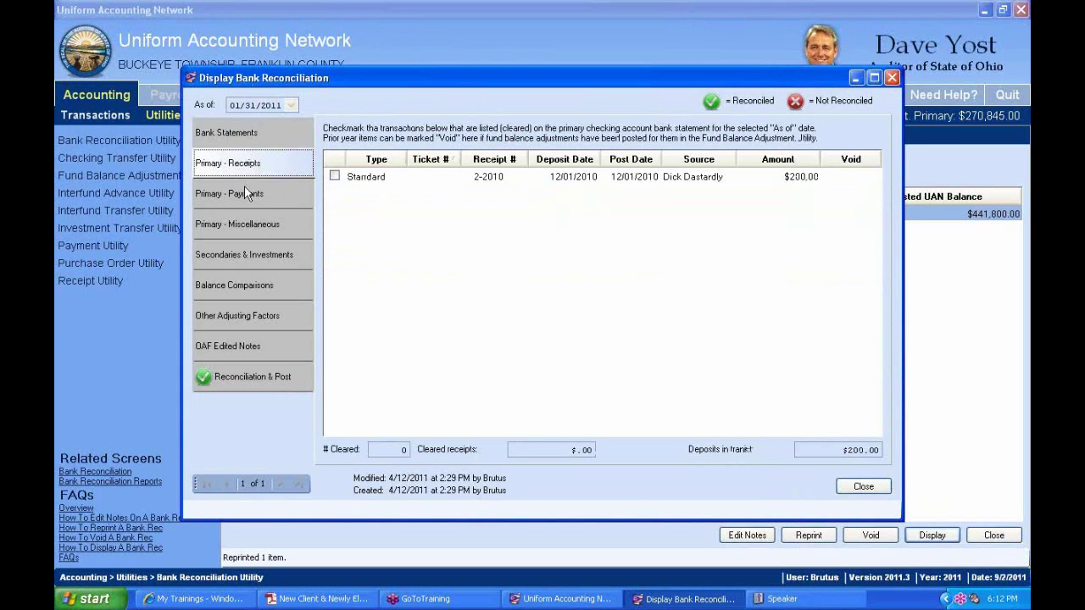
pyautogui.click(244, 192)
pyautogui.click(247, 257)
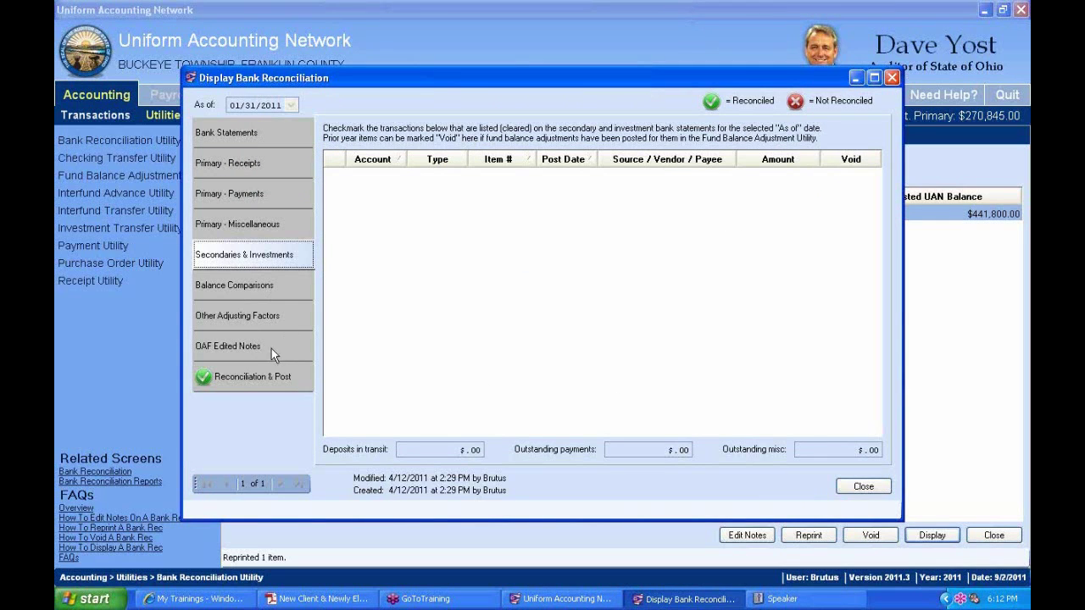
pyautogui.click(270, 315)
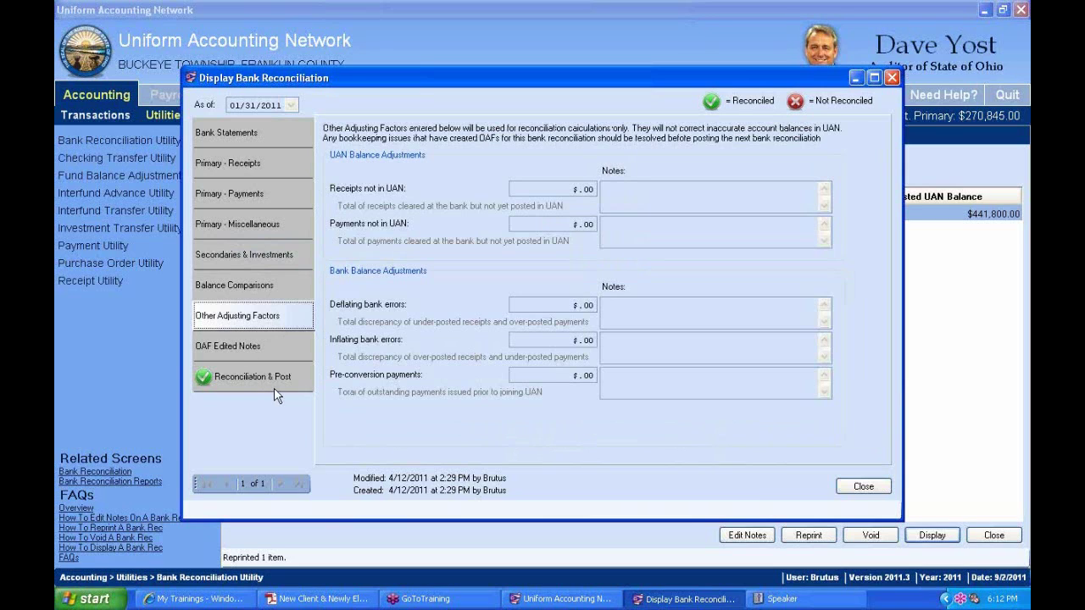
pyautogui.click(889, 82)
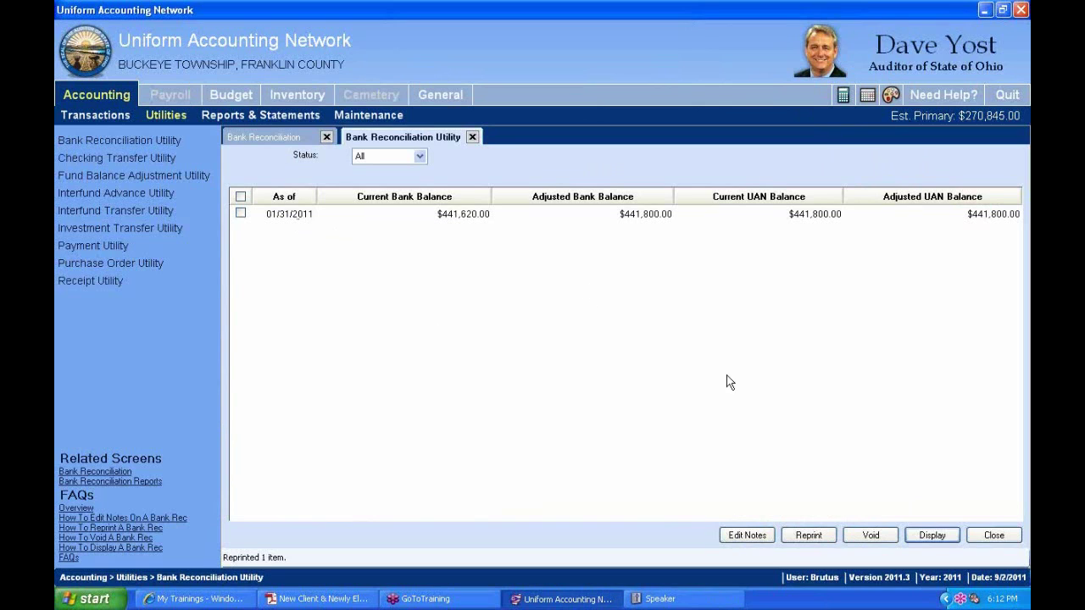
# - Return to the Bank Reconciliation form and close the Bank Reconciliation Utility
pyautogui.click(240, 212)
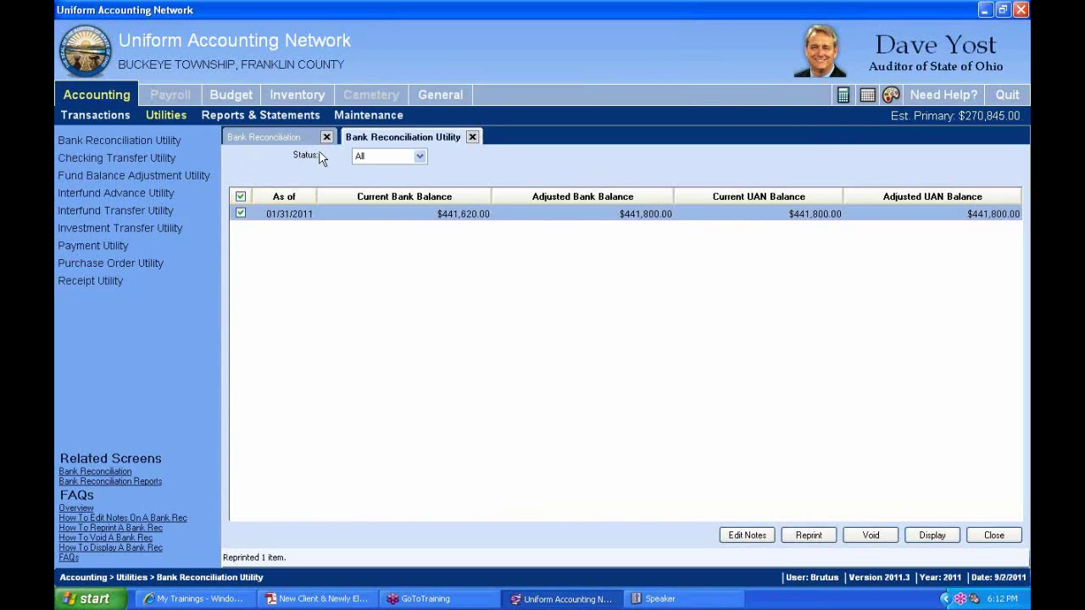
pyautogui.click(241, 212)
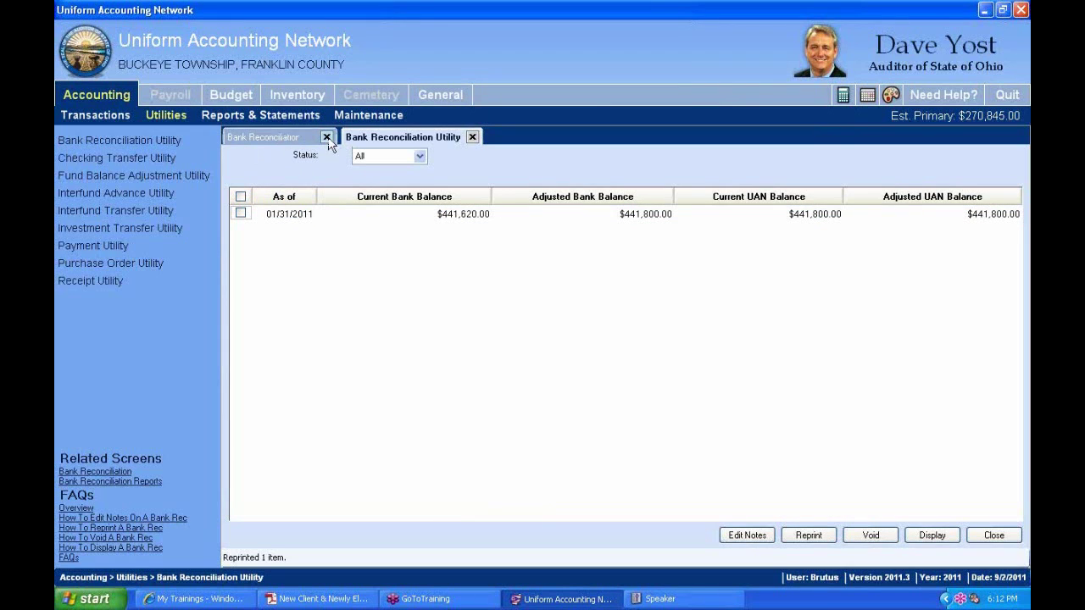
pyautogui.click(277, 139)
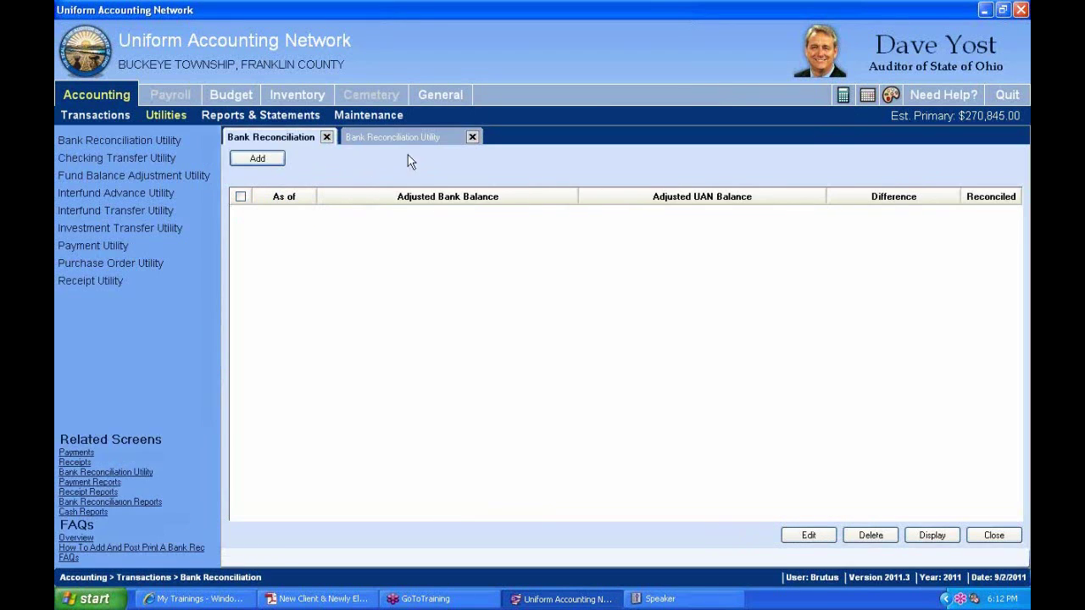
pyautogui.click(472, 137)
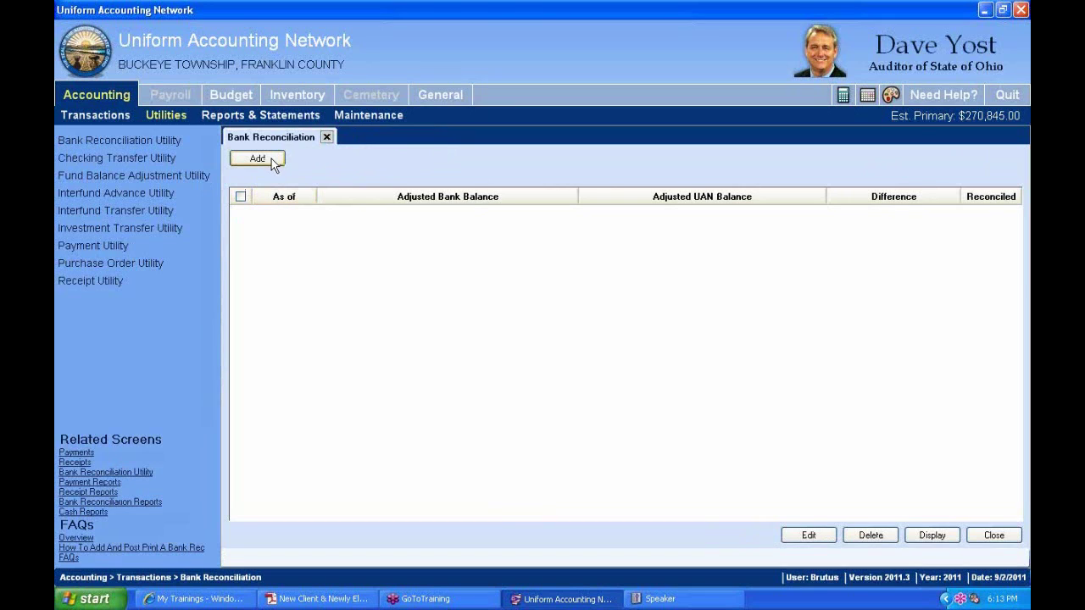
pyautogui.click(271, 161)
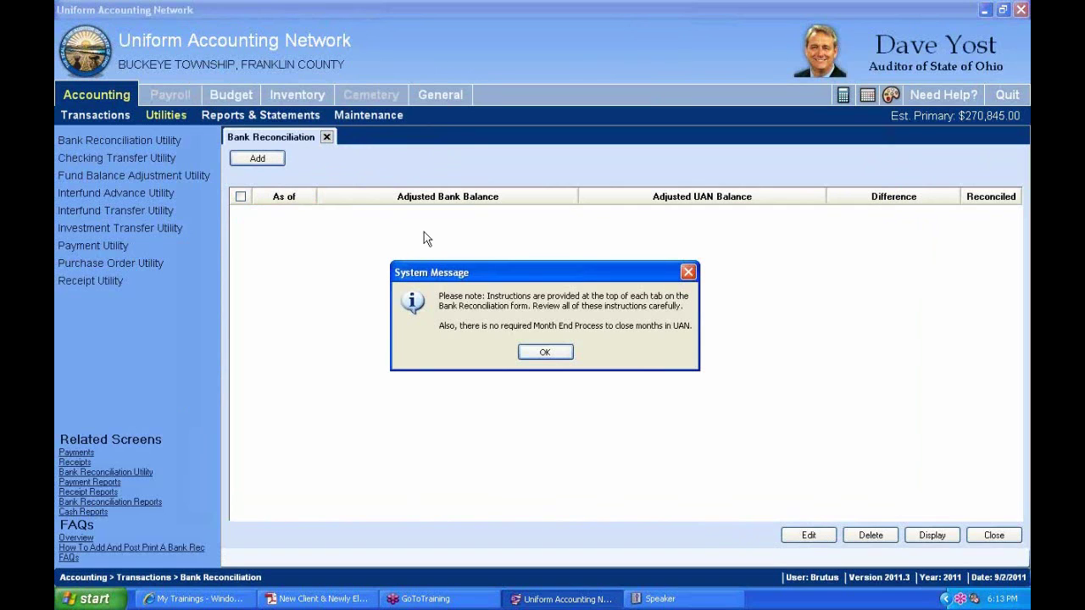
pyautogui.moveTo(511, 271); pyautogui.dragTo(485, 180)
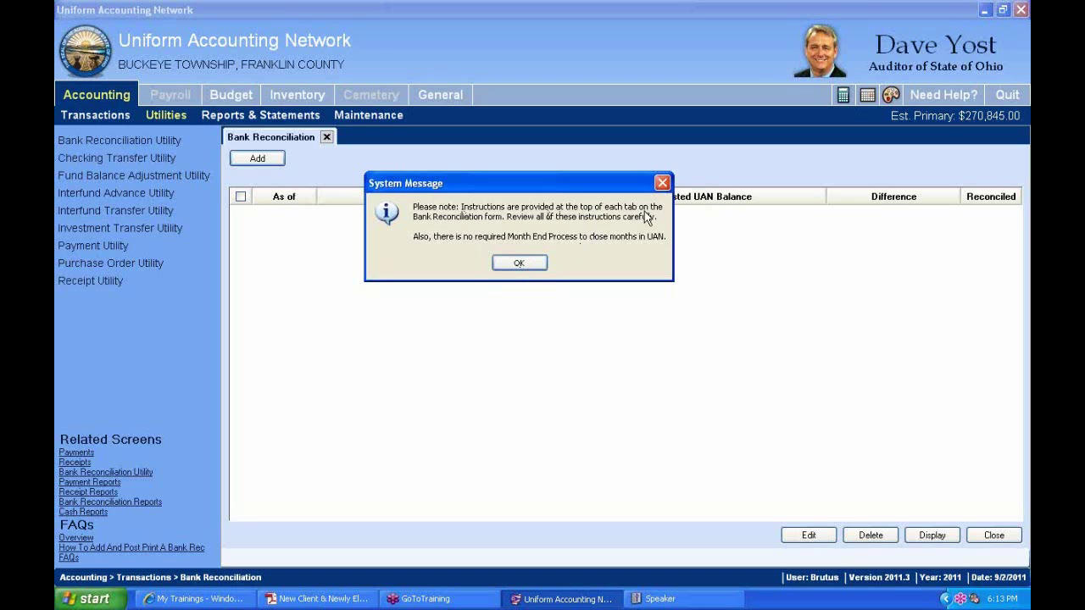
pyautogui.click(513, 264)
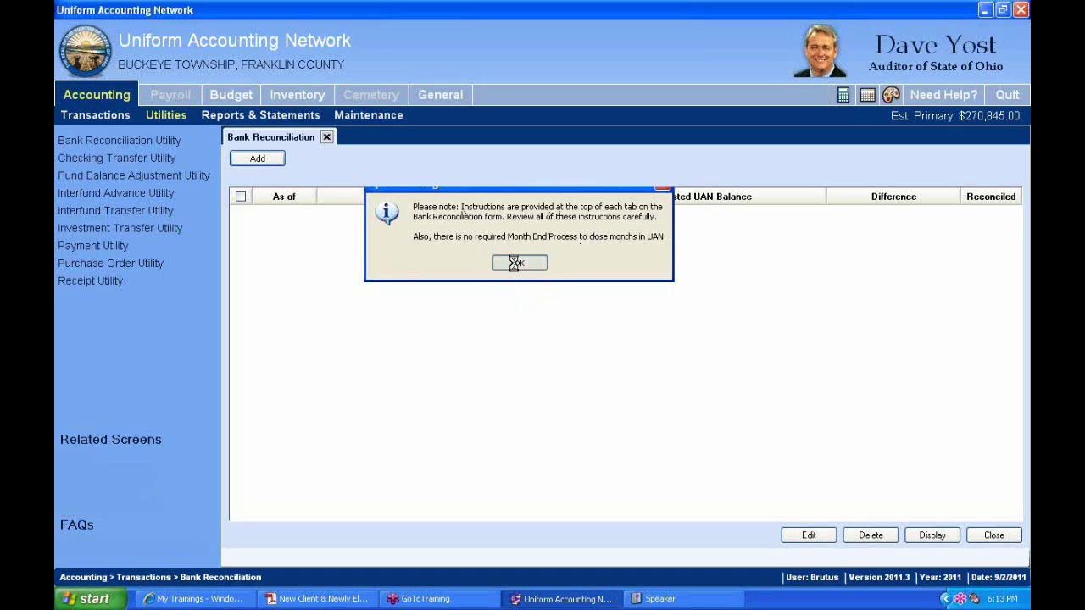
pyautogui.moveTo(587, 237); pyautogui.dragTo(579, 140)
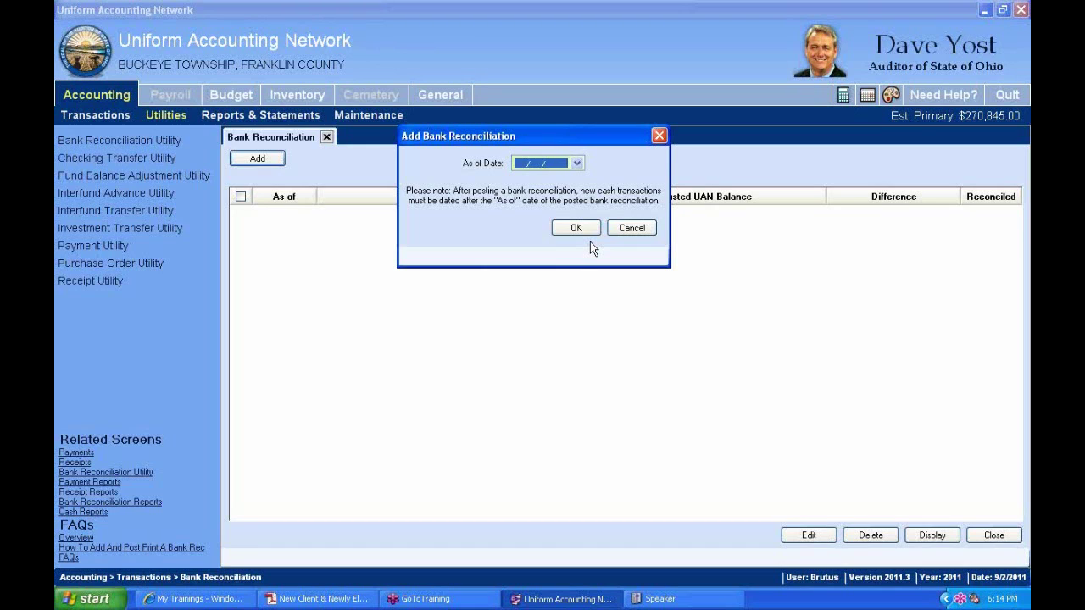
pyautogui.click(631, 228)
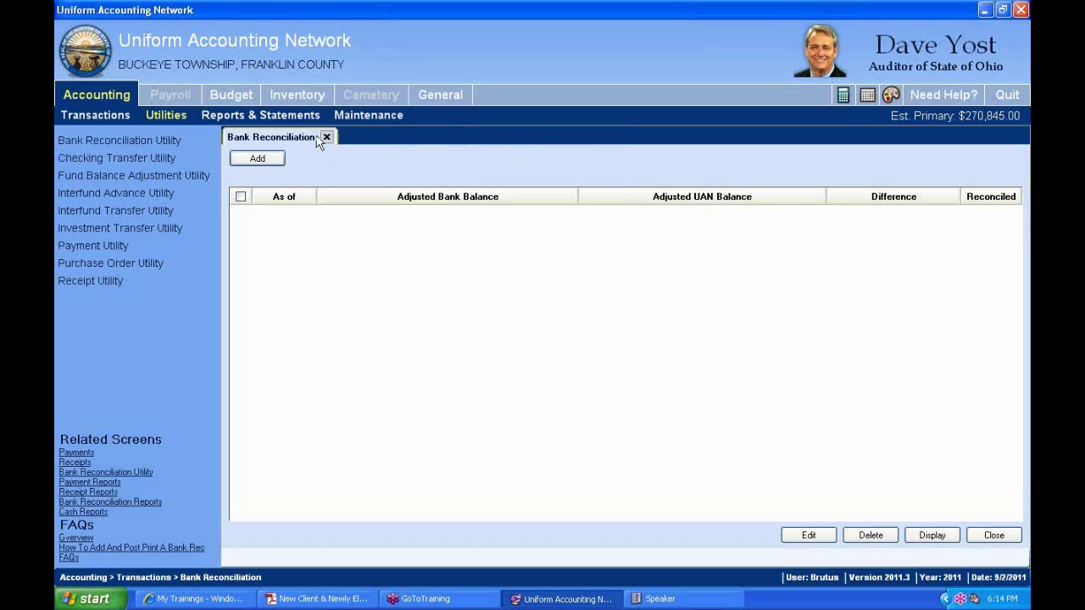
# - Reopen the Bank Reconciliation Utility and check the as-of date of the posted reconciliation
pyautogui.click(132, 143)
pyautogui.click(277, 214)
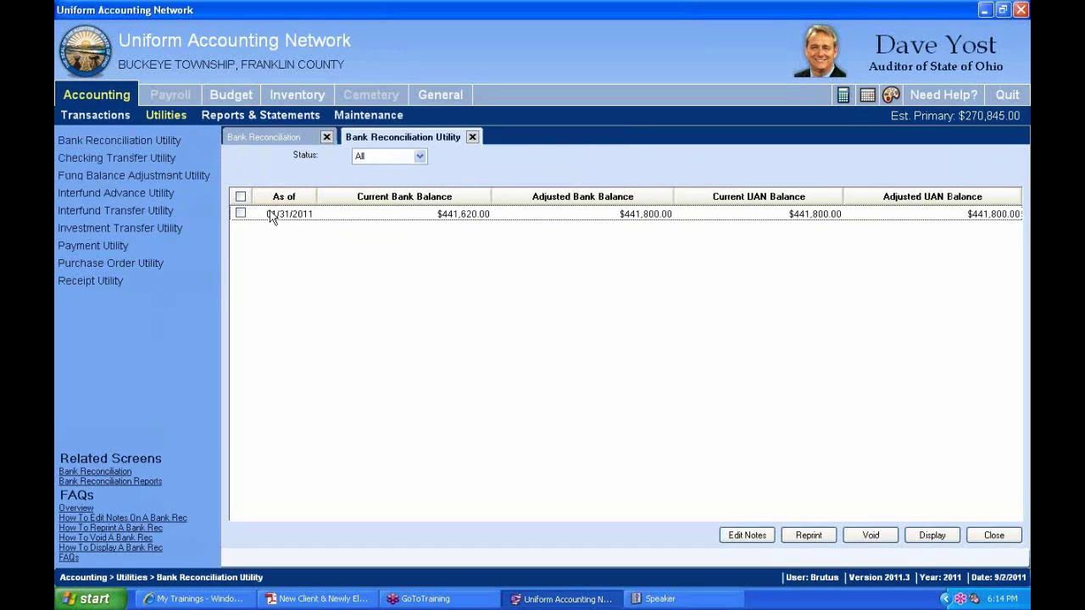
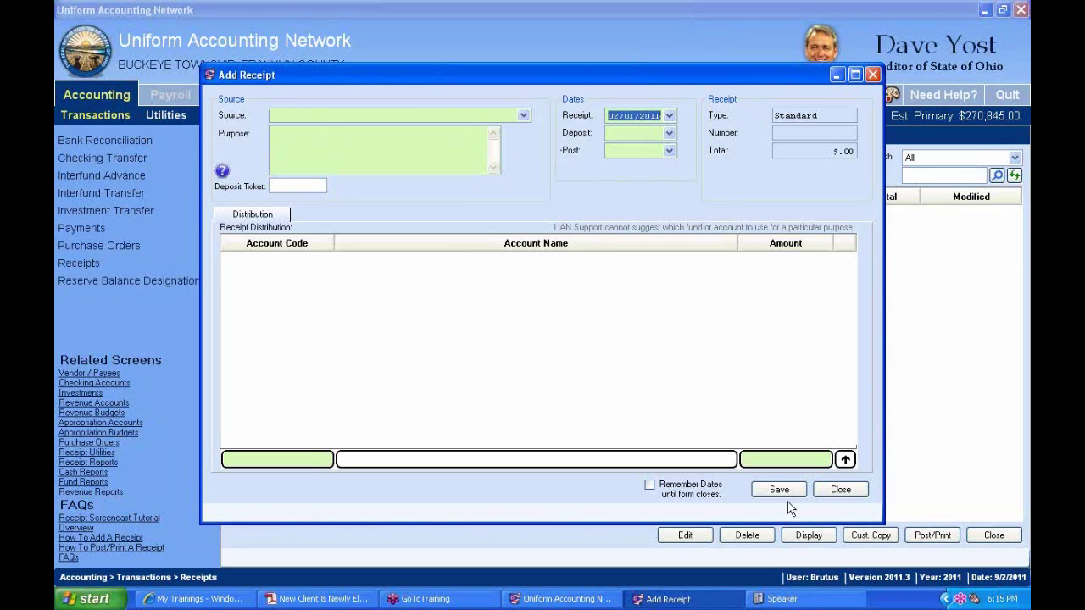
# - Discard the new receipt without saving and close the Receipts and Bank Reconciliation Utility forms
pyautogui.click(843, 491)
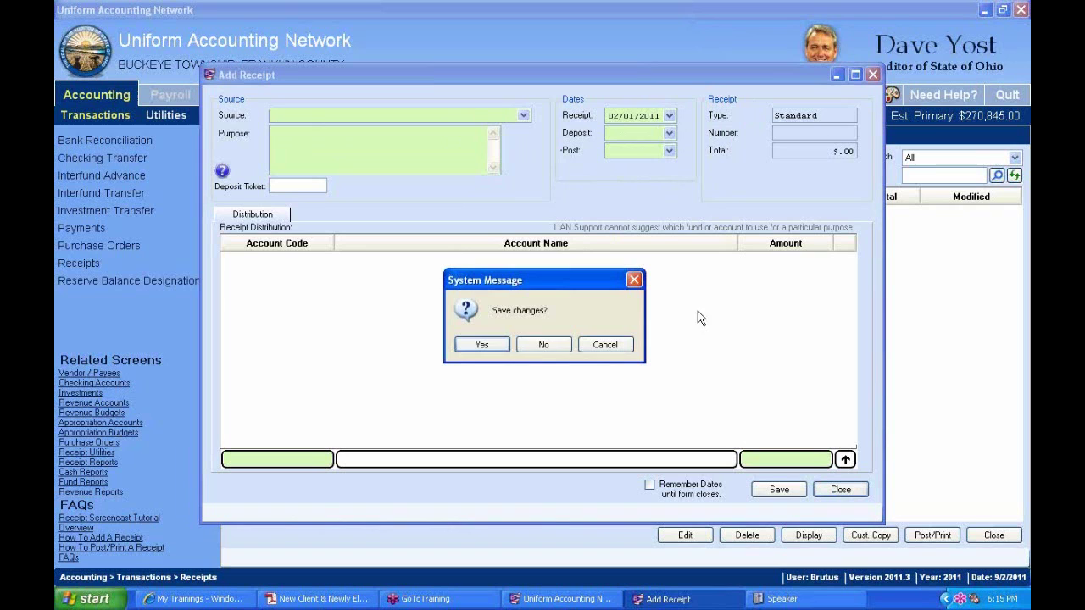
pyautogui.click(545, 345)
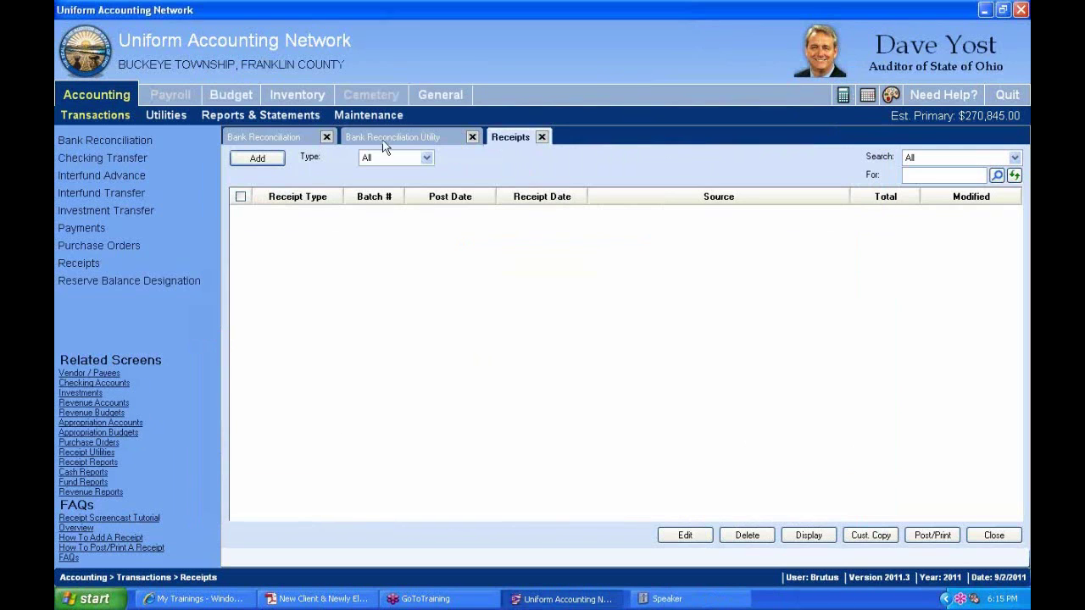
pyautogui.click(541, 137)
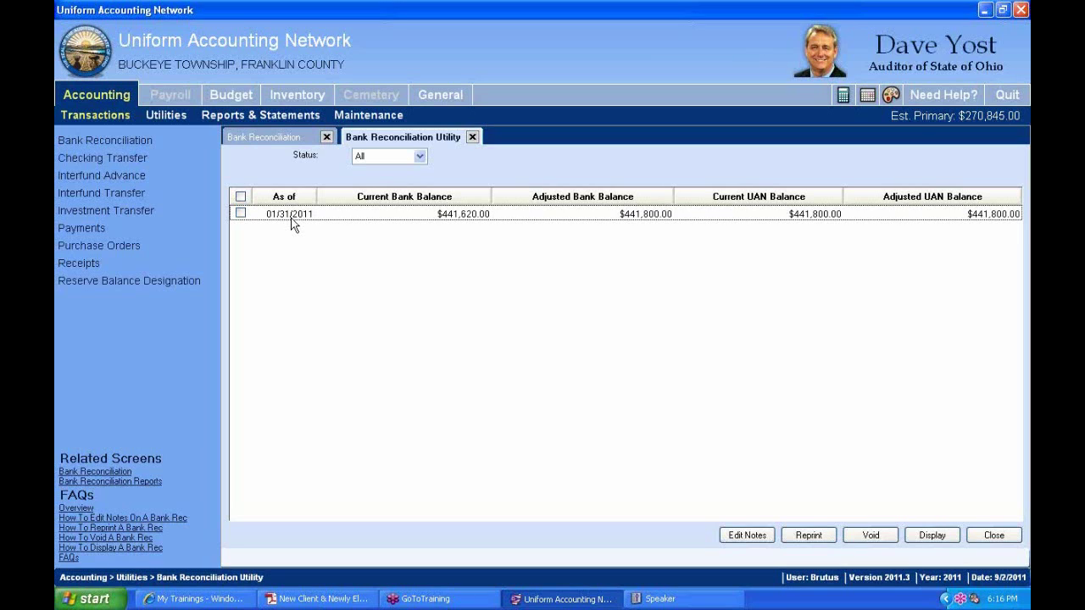
pyautogui.click(473, 138)
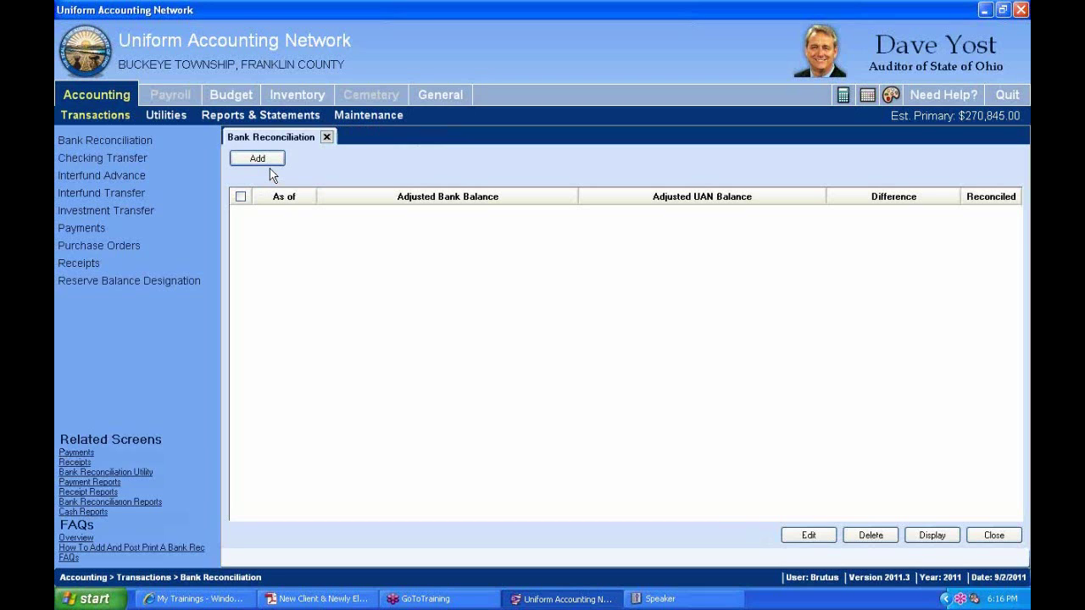
# - Add a new bank reconciliation with an as-of date of 02/28/2011
pyautogui.click(257, 159)
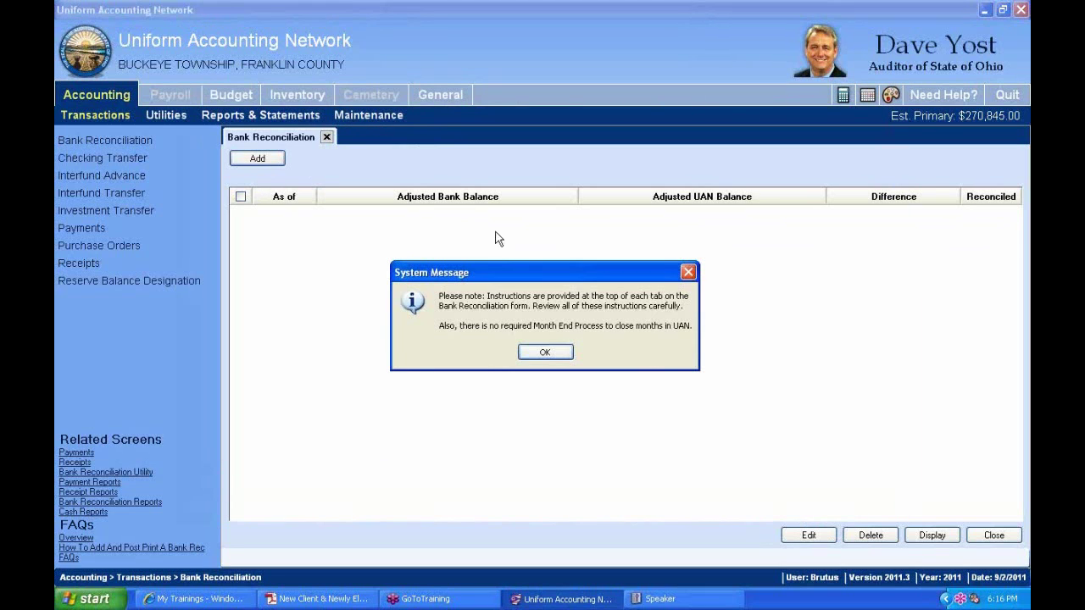
pyautogui.click(545, 353)
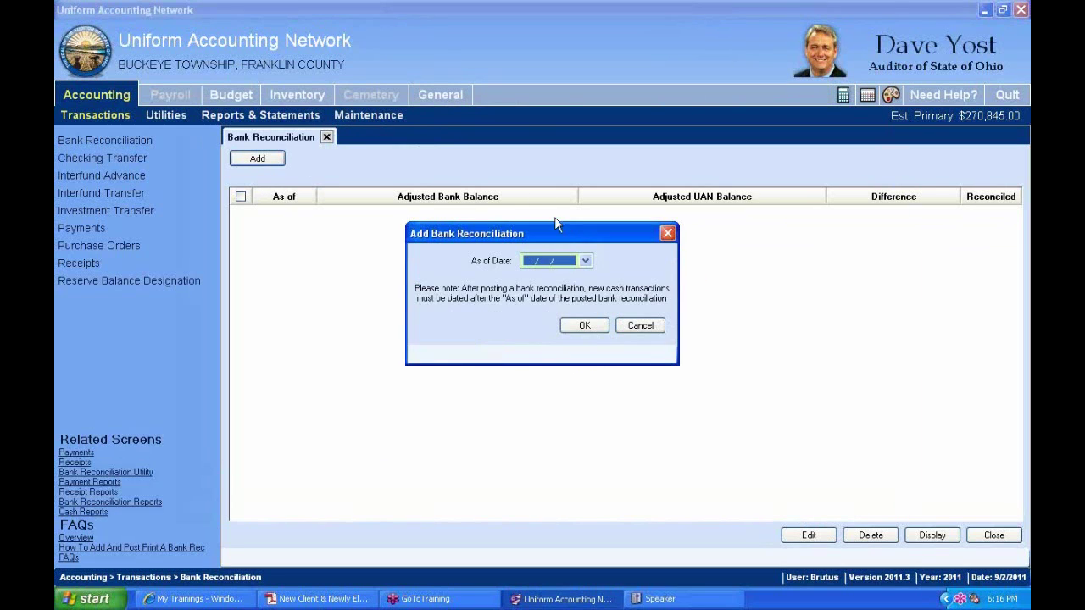
pyautogui.click(585, 260)
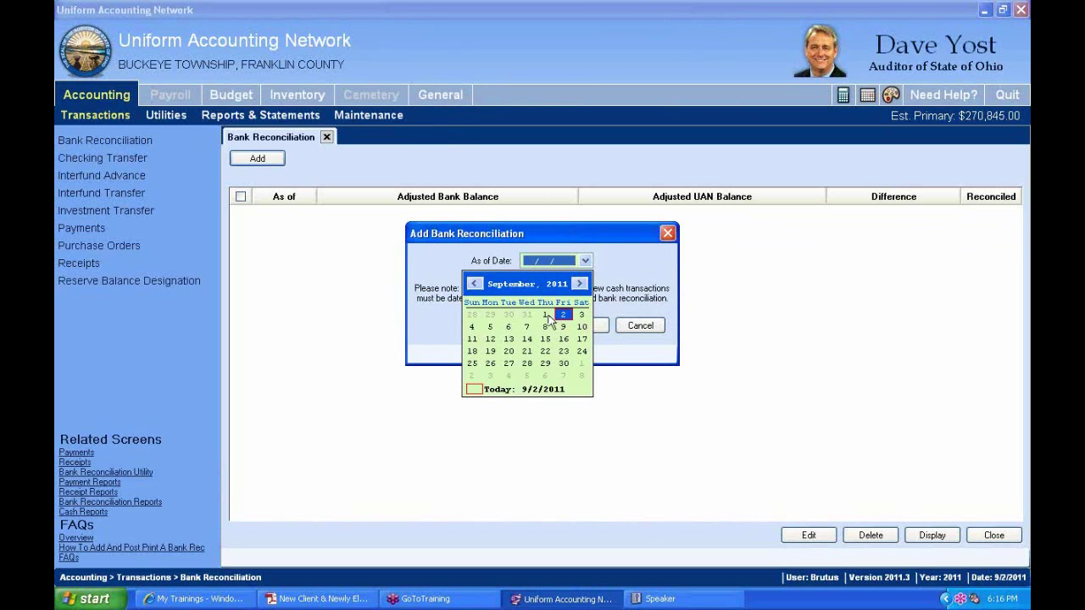
pyautogui.click(545, 314)
pyautogui.click(585, 260)
pyautogui.click(474, 283)
pyautogui.click(474, 283)
pyautogui.click(474, 283)
pyautogui.click(473, 283)
pyautogui.click(474, 283)
pyautogui.click(473, 283)
pyautogui.click(474, 283)
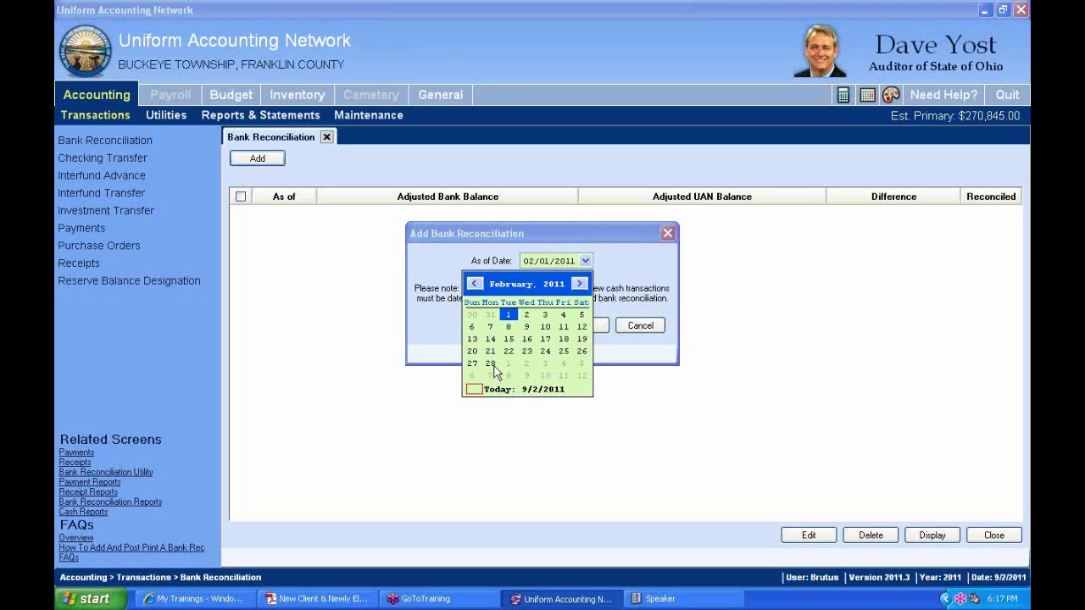
pyautogui.click(490, 364)
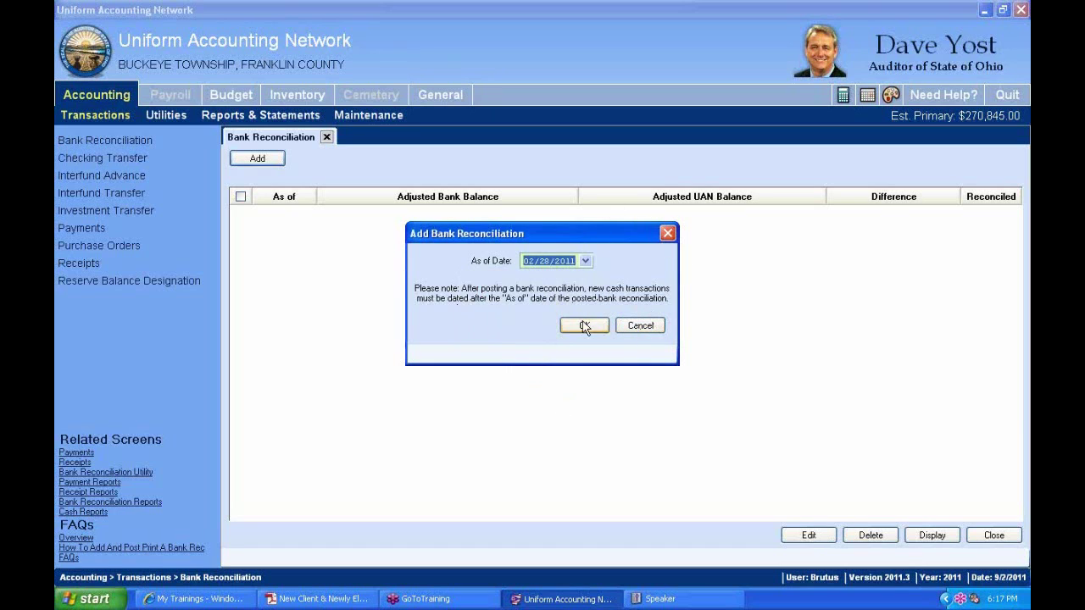
pyautogui.moveTo(573, 237); pyautogui.dragTo(598, 214)
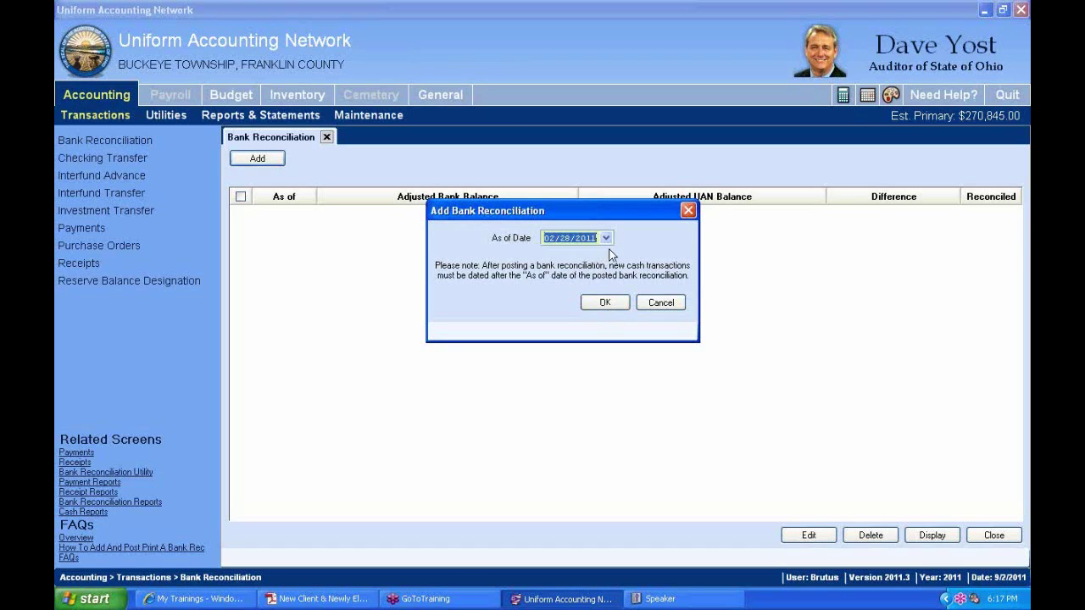
pyautogui.click(605, 304)
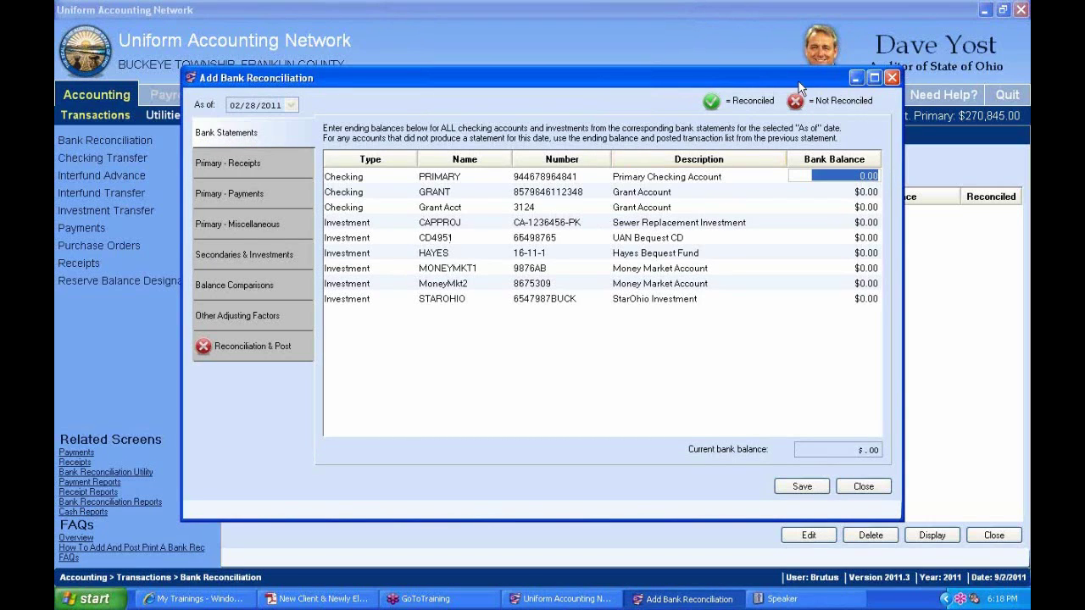
# - Maximize the Add Bank Reconciliation window and look through Bank Statements, the Primary payments and miscellaneous sections, and Secondaries & Investments
pyautogui.moveTo(771, 82); pyautogui.dragTo(788, 26)
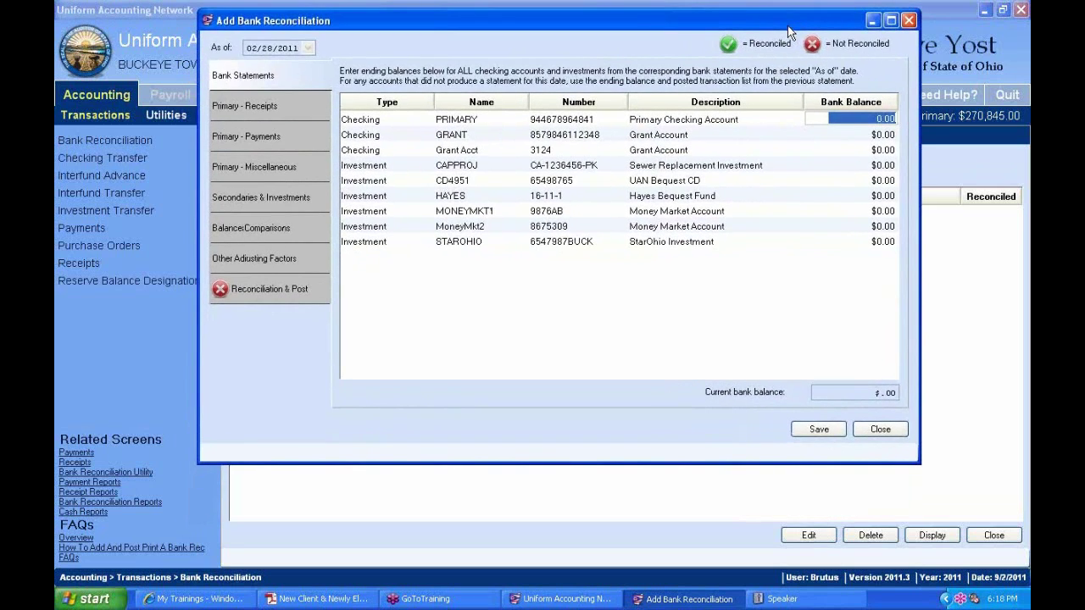
pyautogui.click(890, 20)
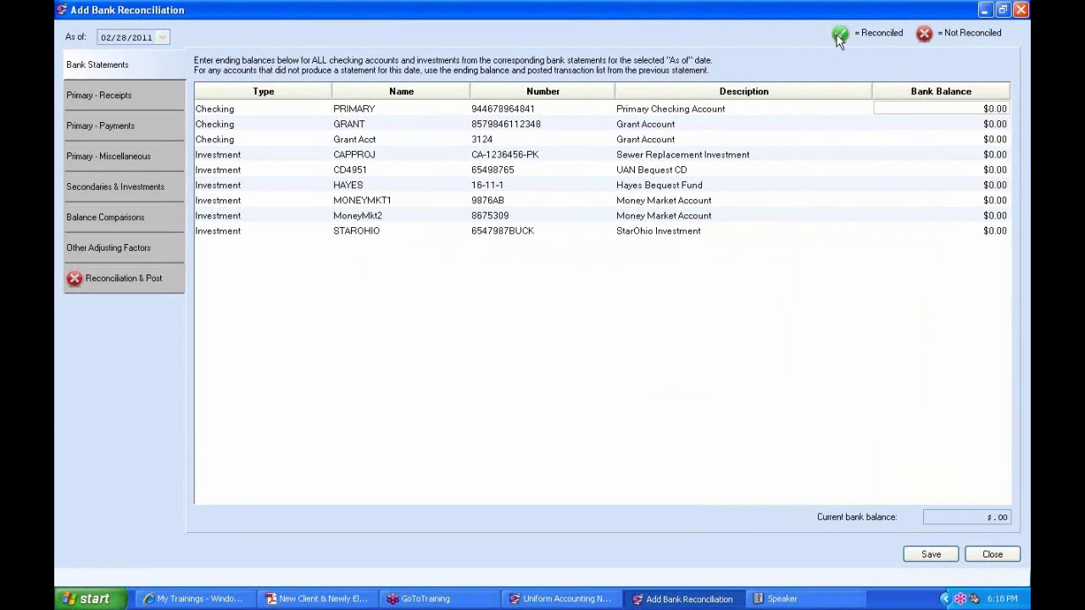
pyautogui.click(119, 94)
pyautogui.click(121, 127)
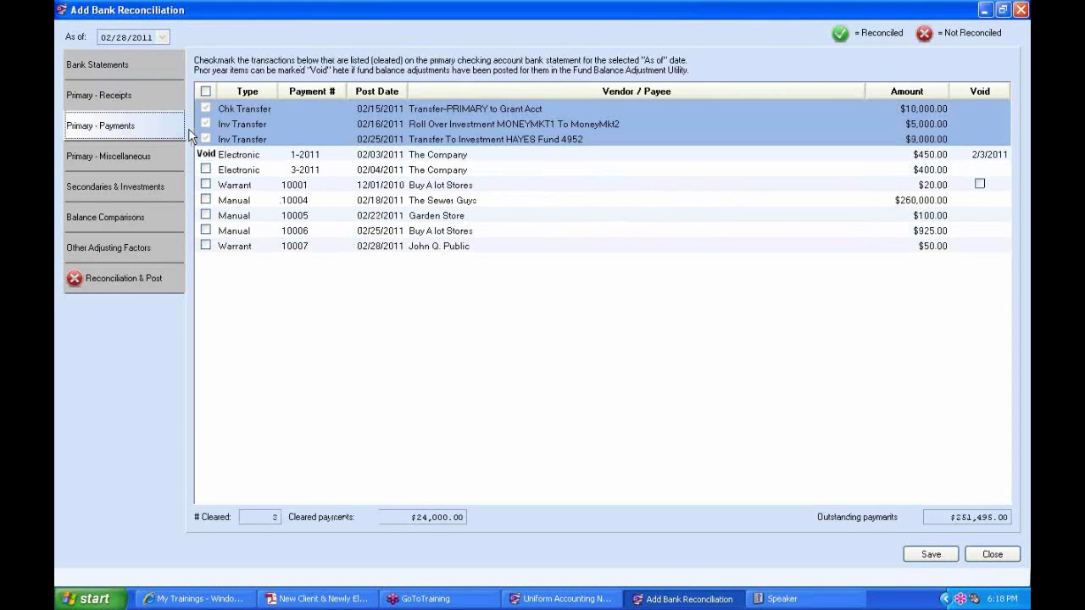
pyautogui.click(126, 71)
pyautogui.click(125, 103)
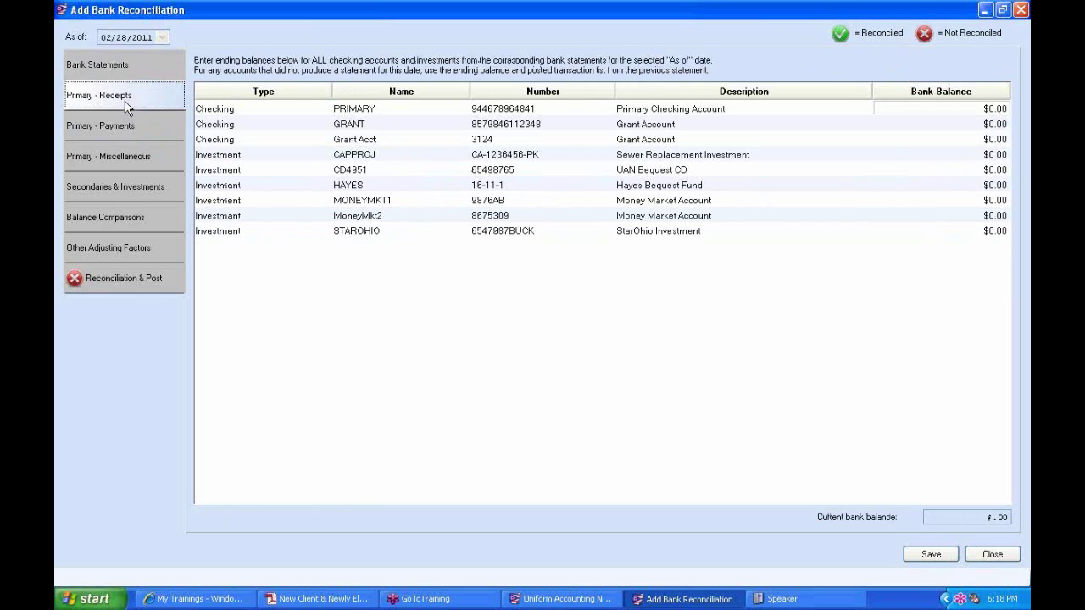
pyautogui.click(131, 134)
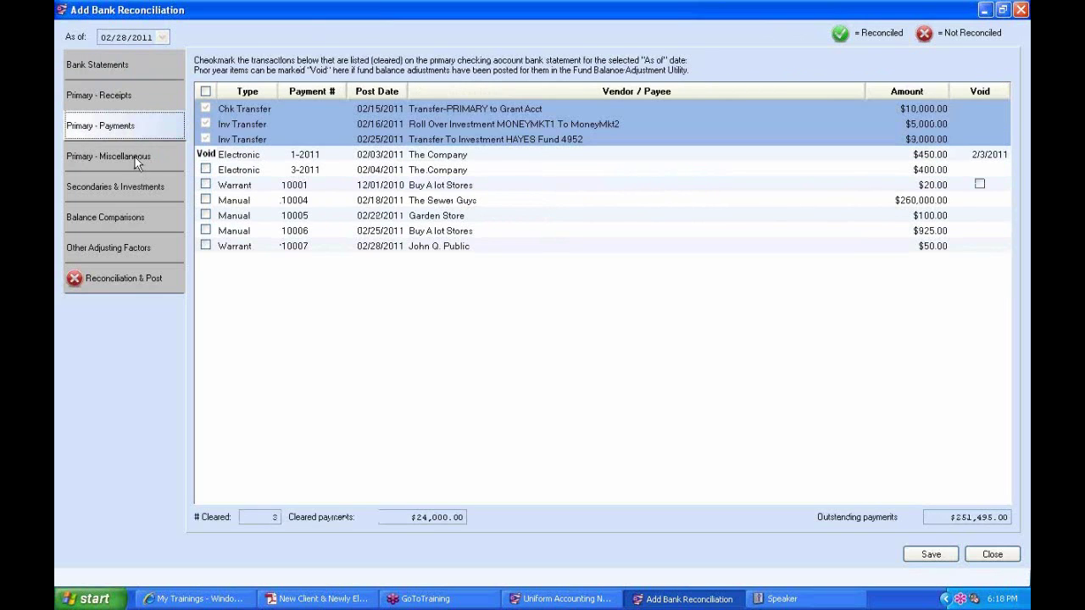
pyautogui.click(134, 156)
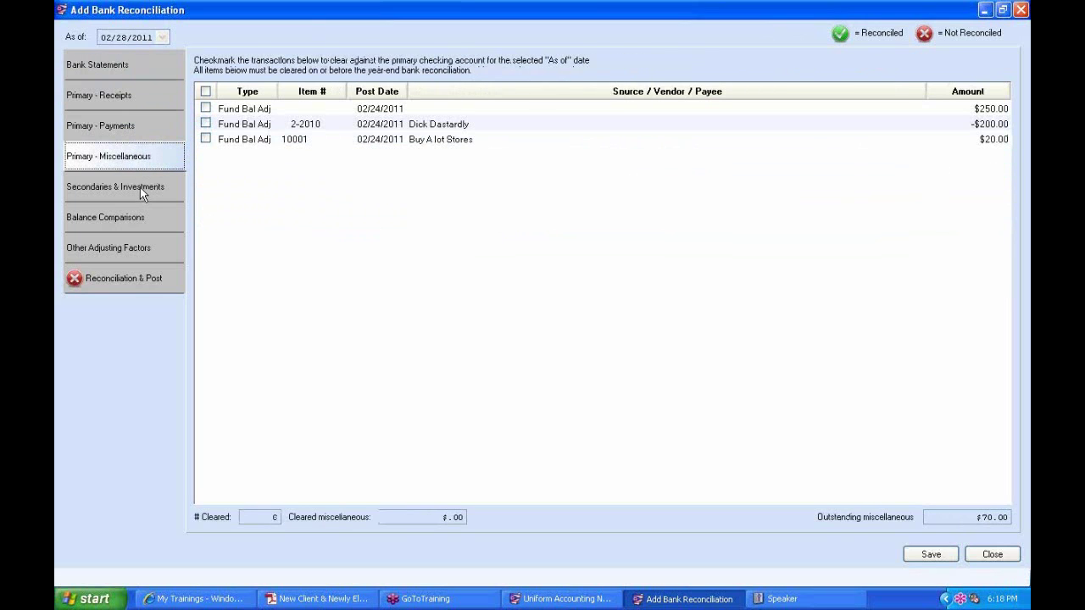
pyautogui.click(128, 188)
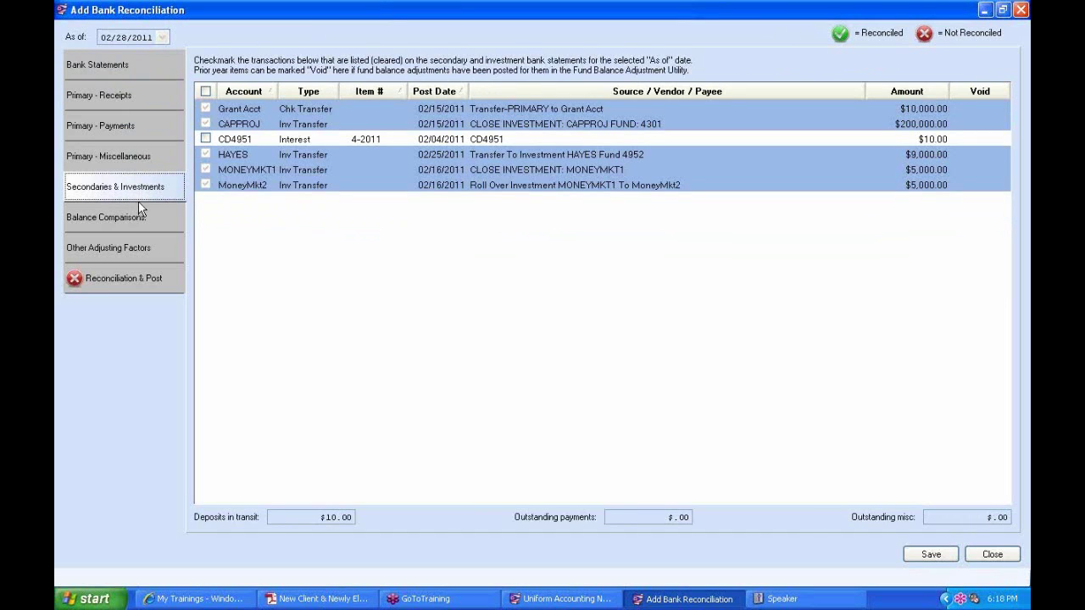
# - Examine the Reconciliation & Post calculations together with the Other Adjusting Factors section
pyautogui.click(114, 281)
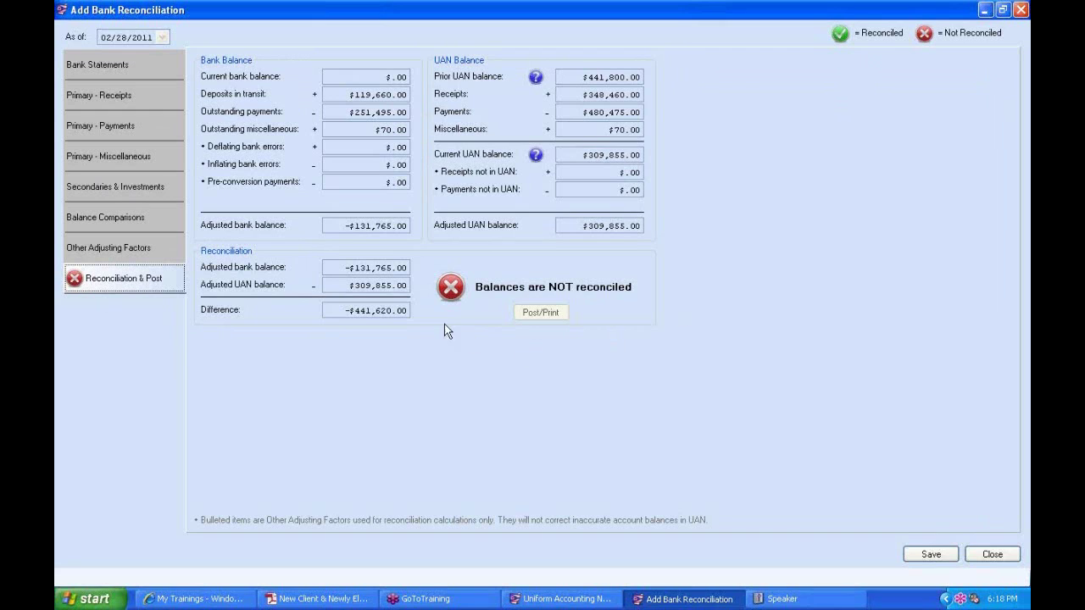
pyautogui.click(112, 249)
pyautogui.click(115, 281)
# - Restore the Add Bank Reconciliation window to its smaller size, minimize it and bring it back into view
pyautogui.click(1003, 9)
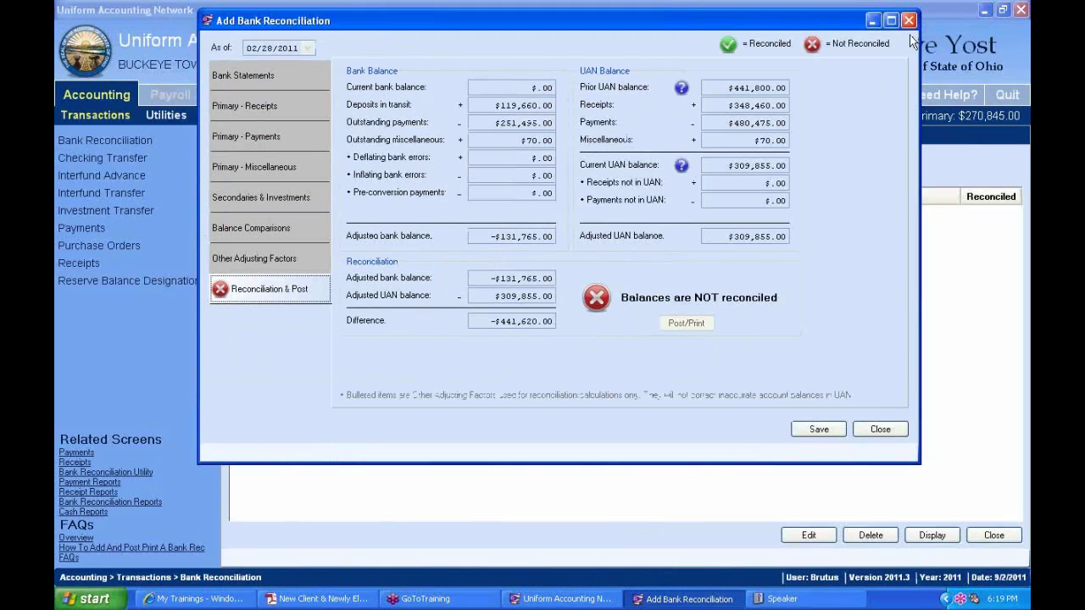
pyautogui.click(870, 20)
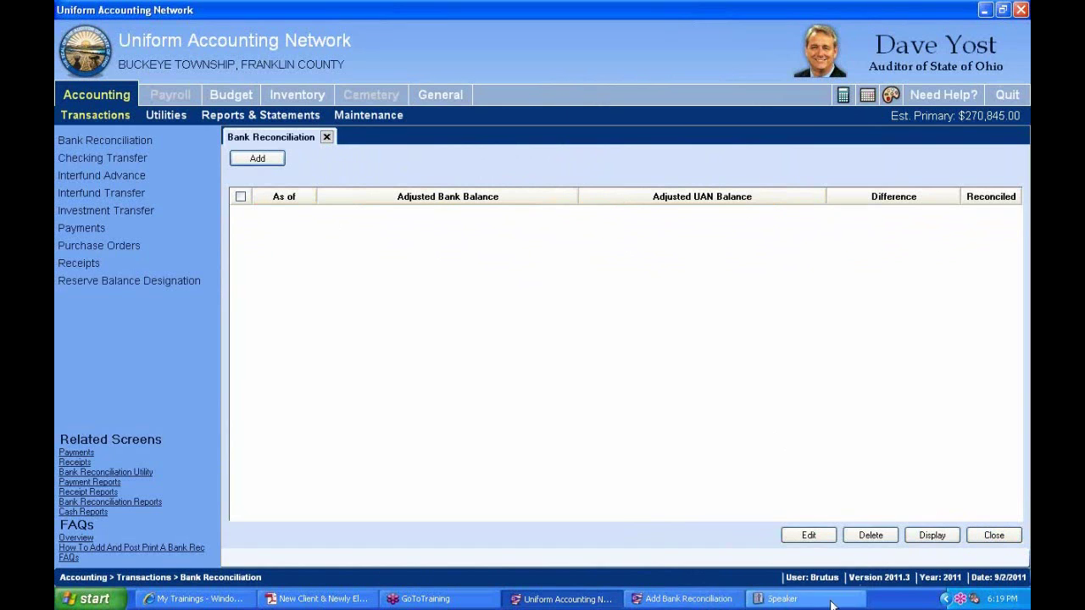
pyautogui.click(690, 600)
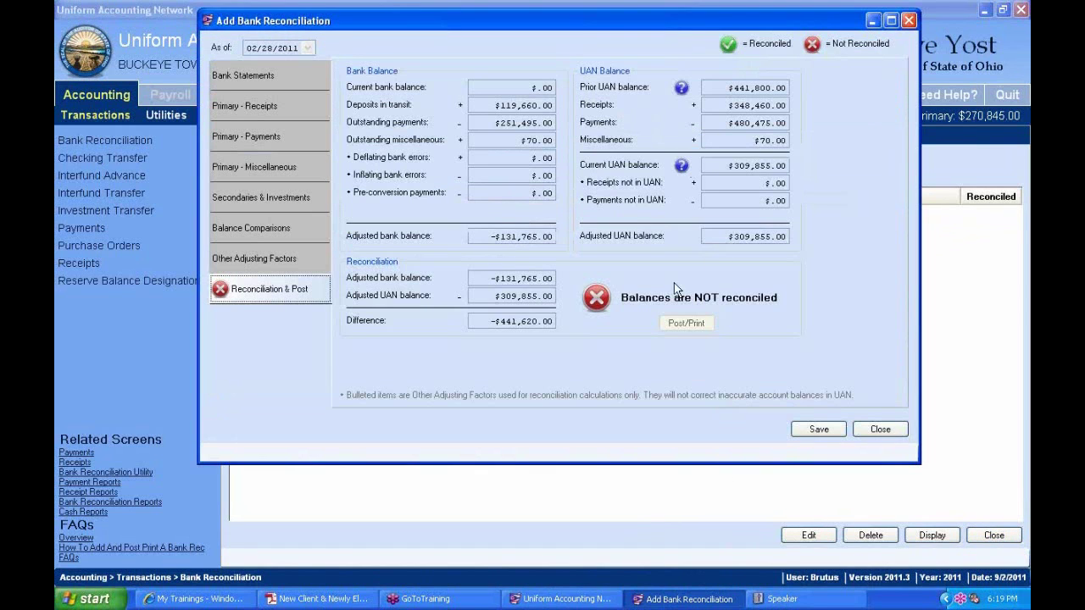
# - Review the Primary - Receipts and Reconciliation & Post sections and the checking accounts listed under Bank Statements
pyautogui.click(244, 105)
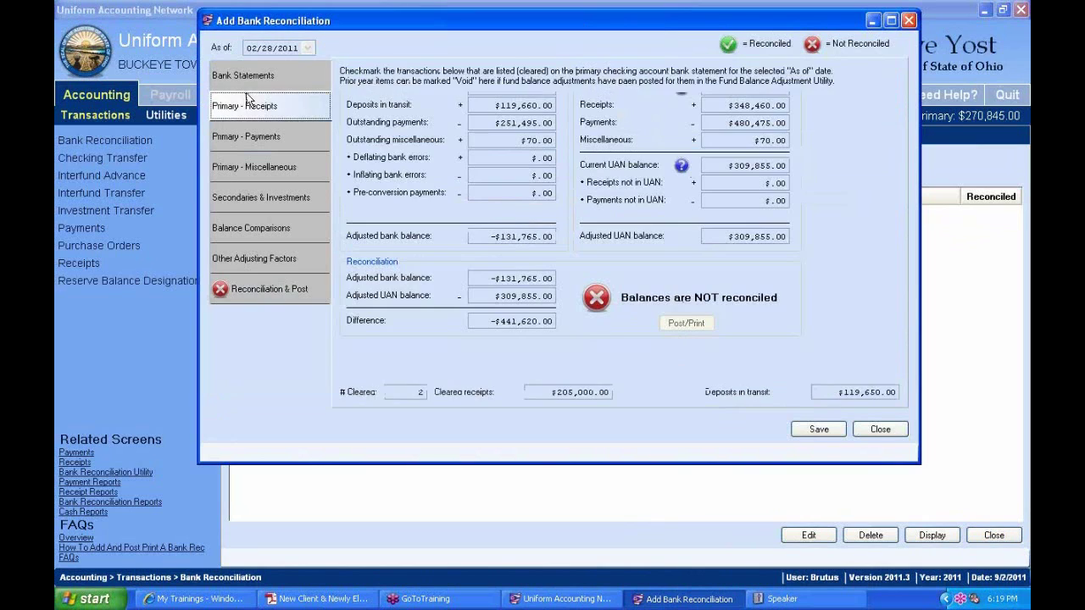
pyautogui.click(269, 288)
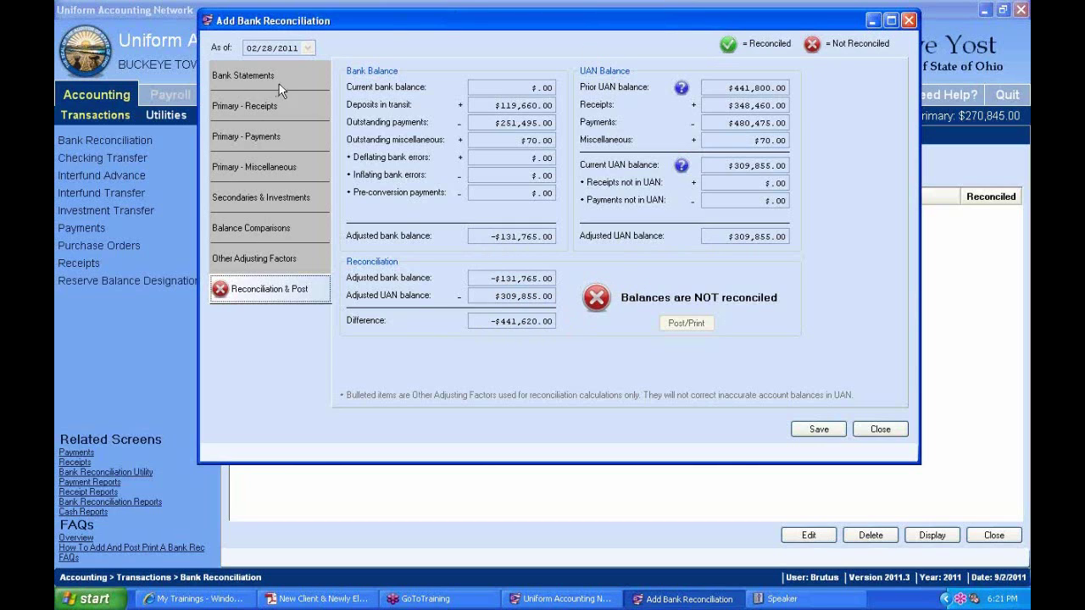
pyautogui.click(245, 78)
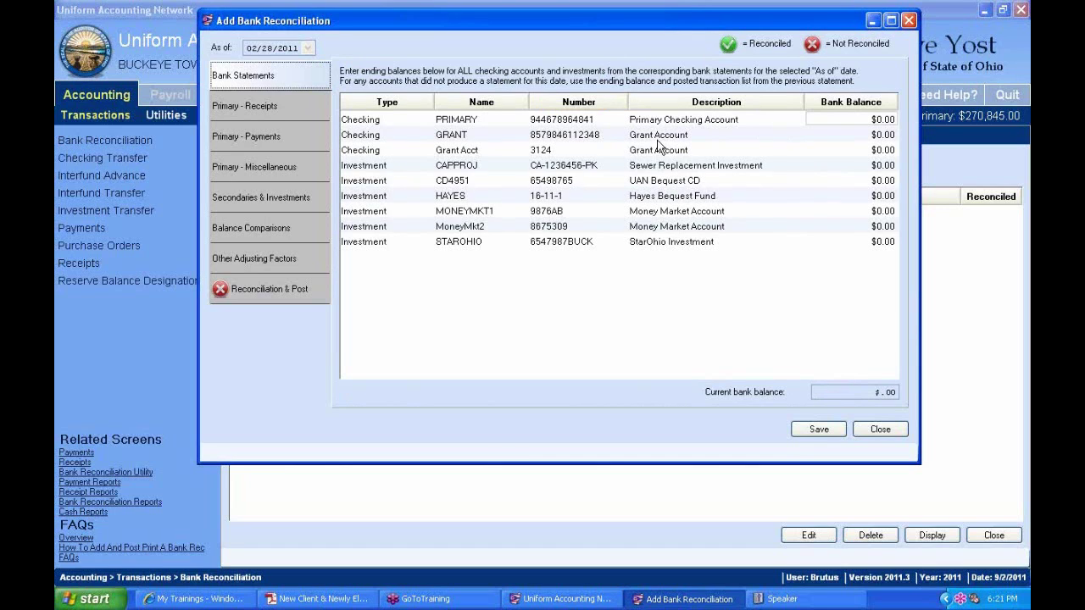
pyautogui.click(369, 150)
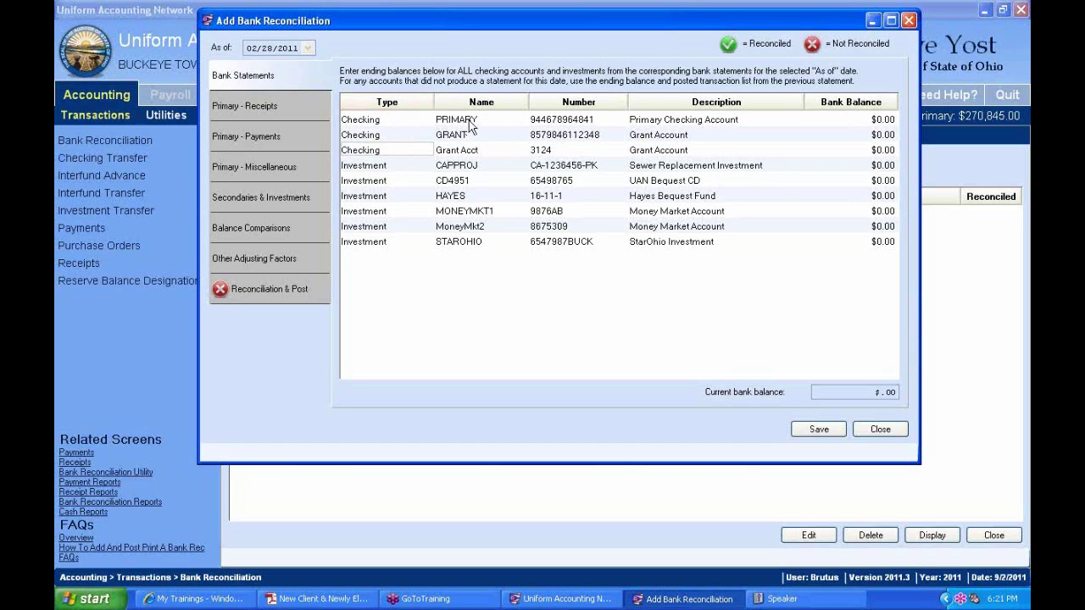
pyautogui.click(388, 124)
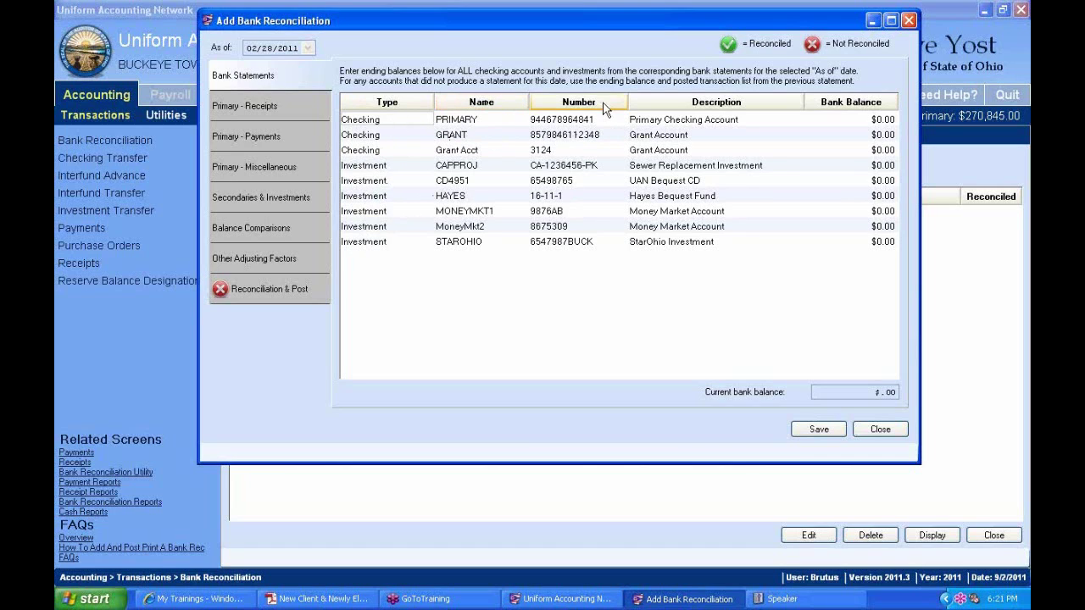
# - Enter ending bank balances of 271,920.00 for the PRIMARY checking account and 10,000.00 for Grant Acct
pyautogui.click(879, 125)
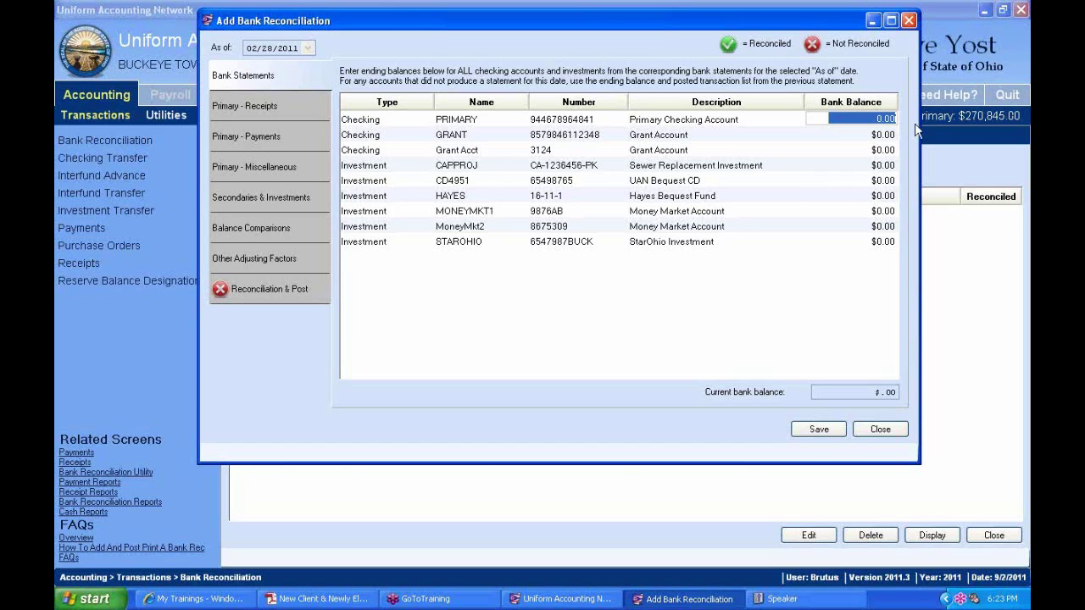
pyautogui.write('27')
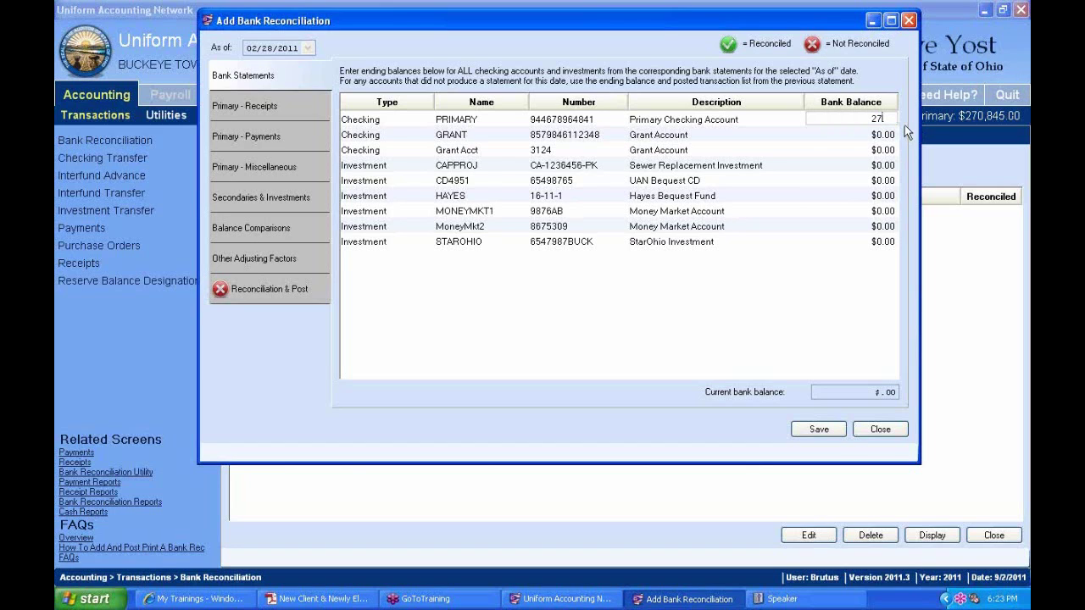
pyautogui.write('1.920')
pyautogui.press('Return')
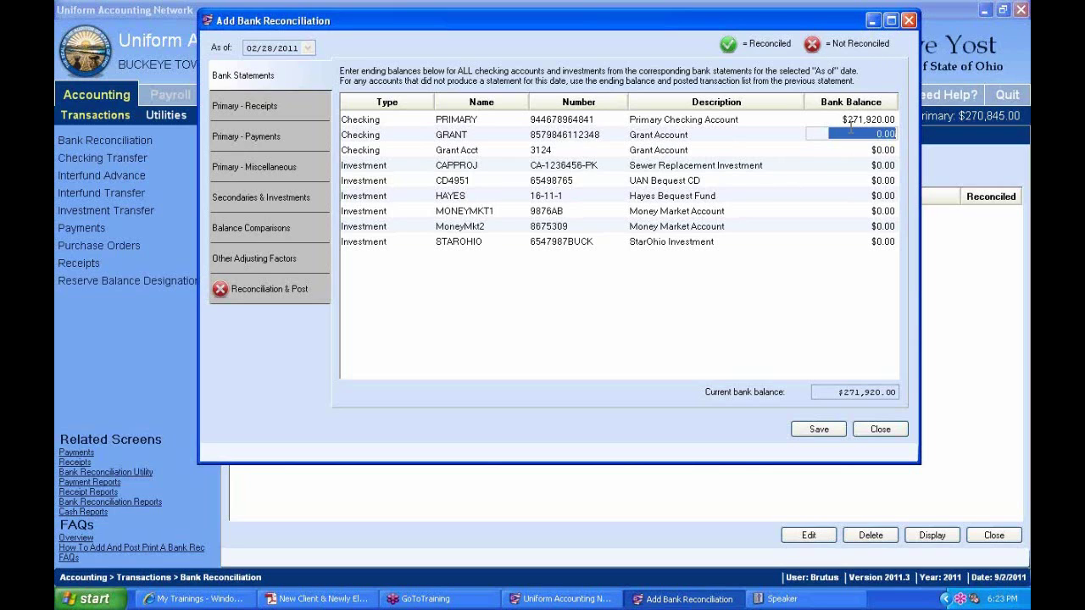
pyautogui.press('Tab')
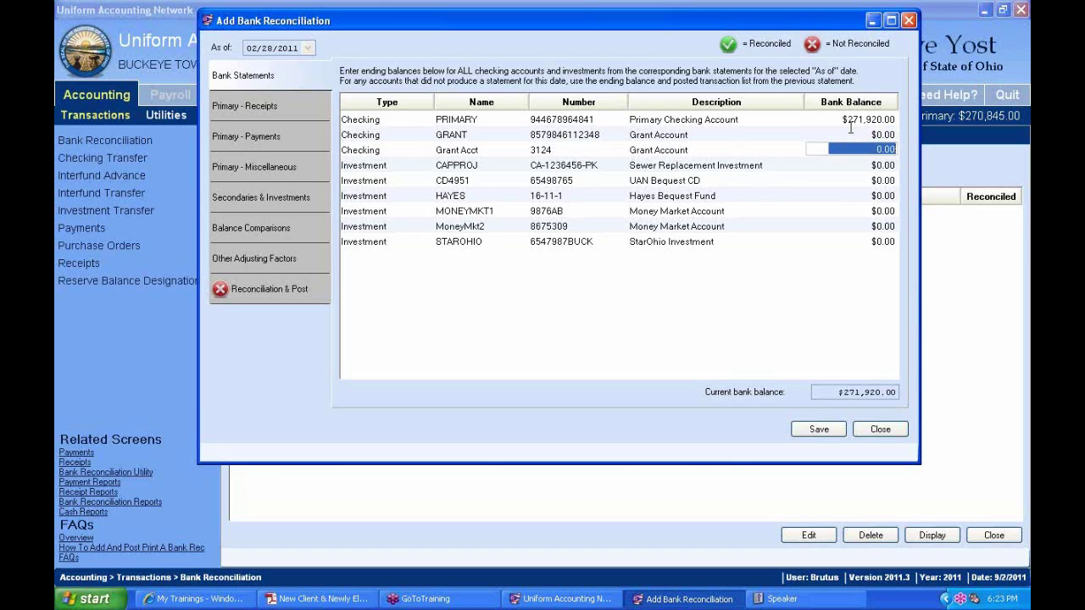
pyautogui.write('1.000')
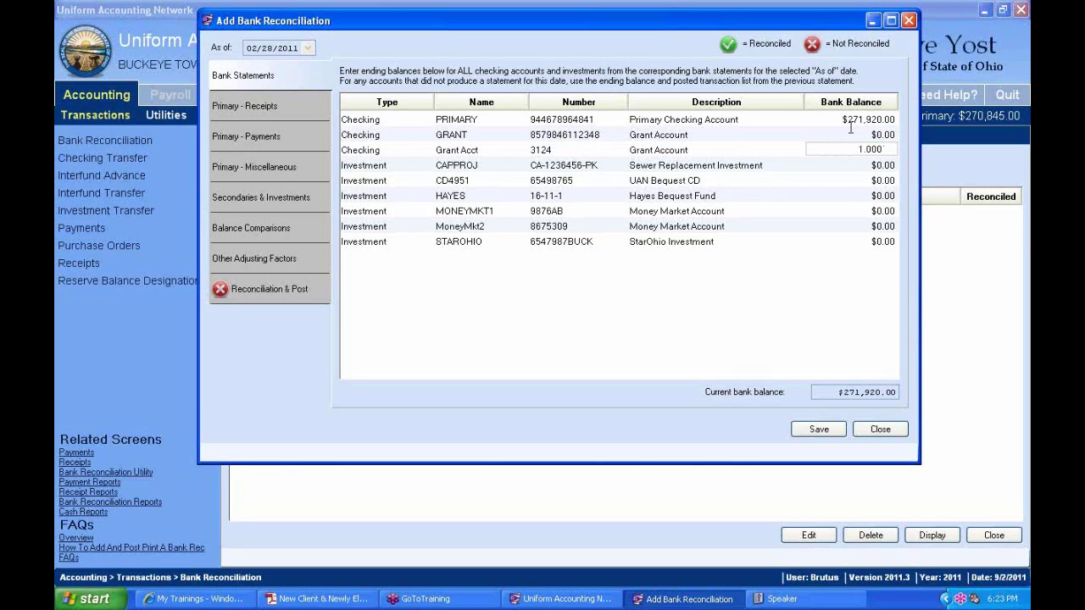
pyautogui.press('Tab')
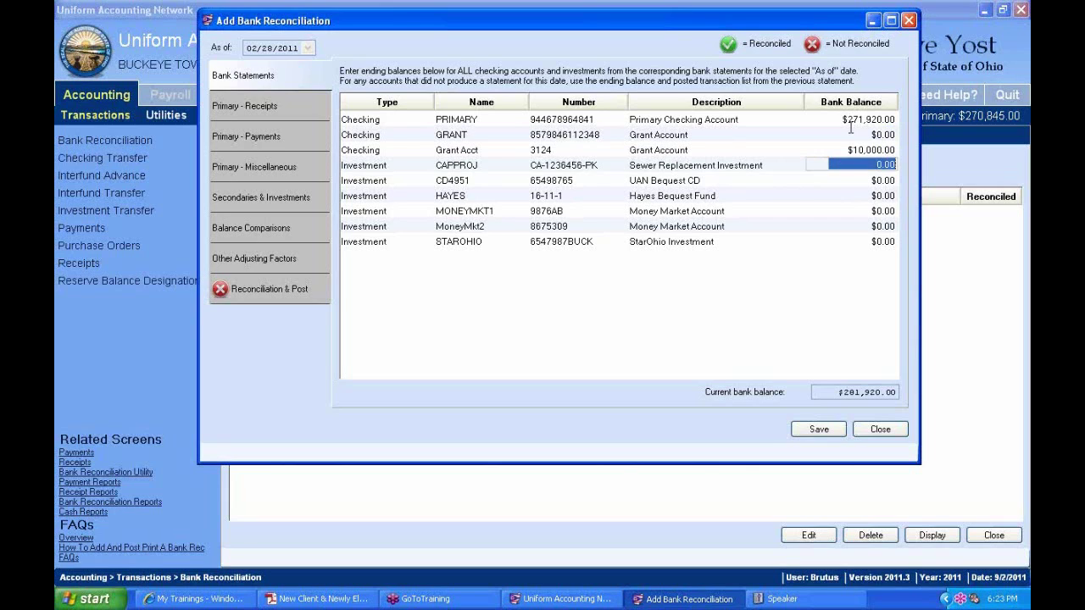
# - Enter ending bank balances of 5,010.00 for the CD4951 investment and 9,000.00 for the HAYES investment
pyautogui.press('Tab')
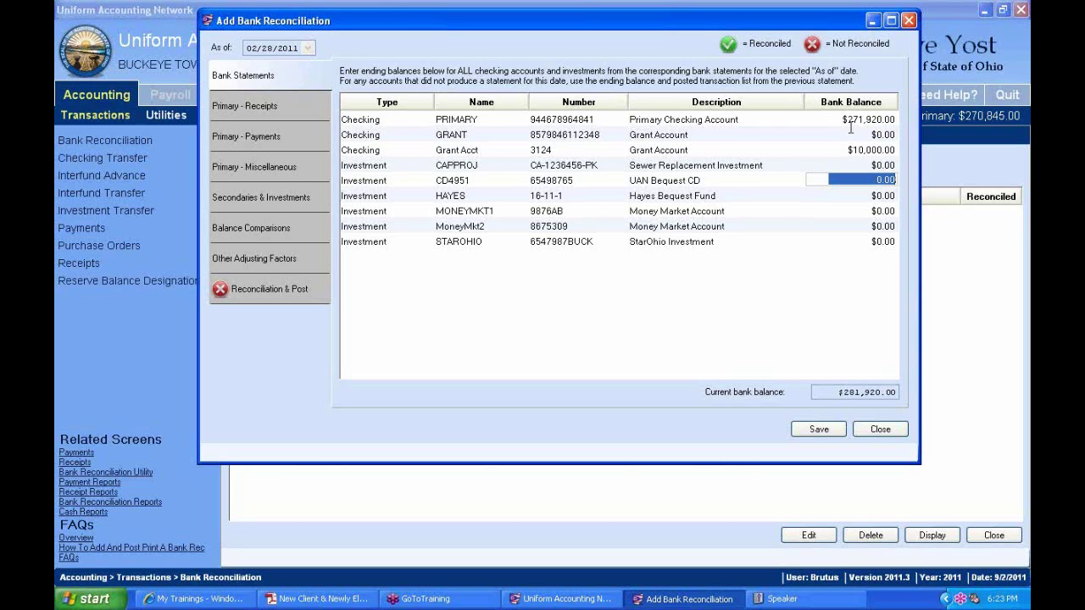
pyautogui.write('5010.')
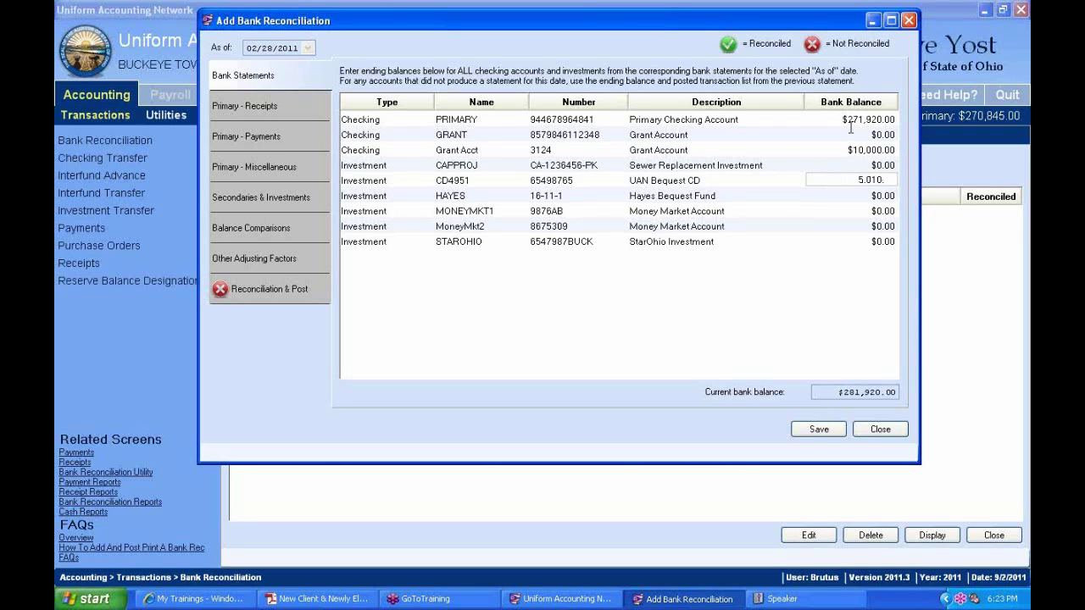
pyautogui.press('Tab')
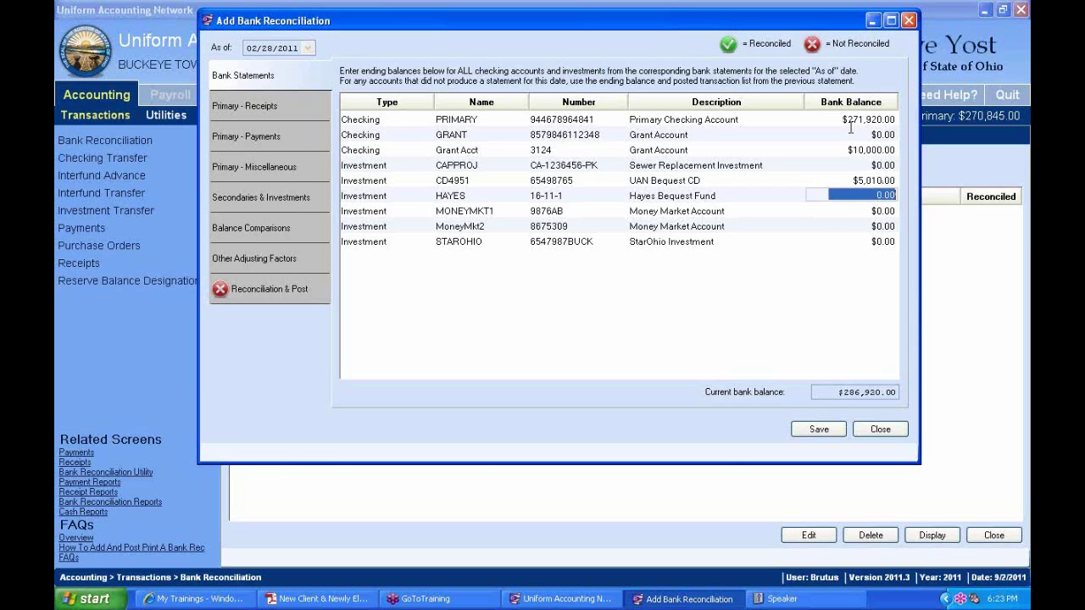
pyautogui.write('9000')
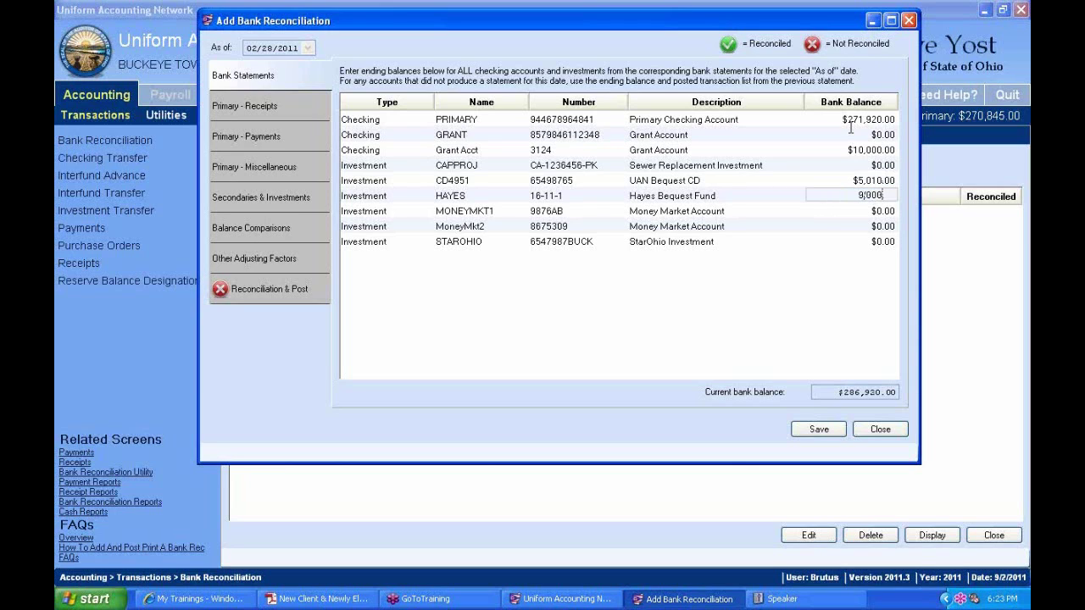
pyautogui.press('Tab')
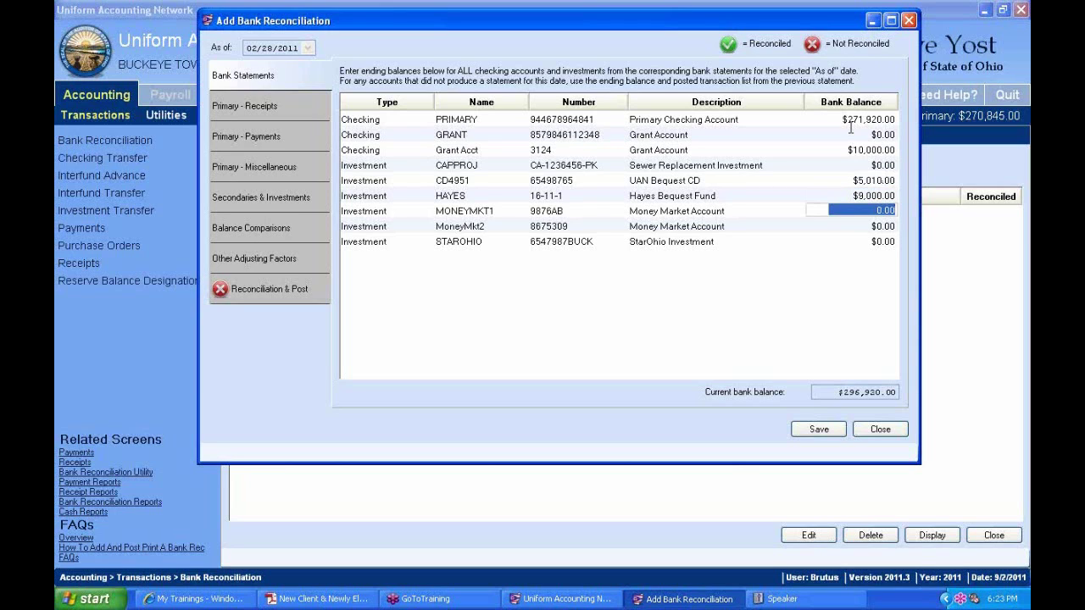
# - Enter ending bank balances of 0 for MONEYMKT1, 5,000.00 for MoneyMkt2 and 10,000.00 for STAROHIO
pyautogui.write('0')
pyautogui.press('Tab')
pyautogui.write('5000')
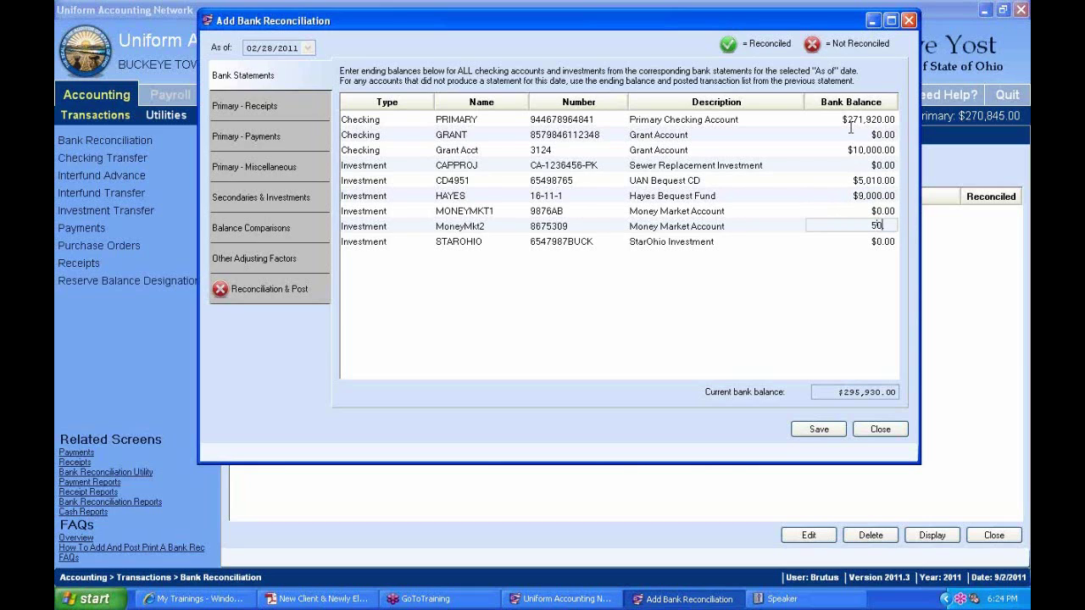
pyautogui.press('Tab')
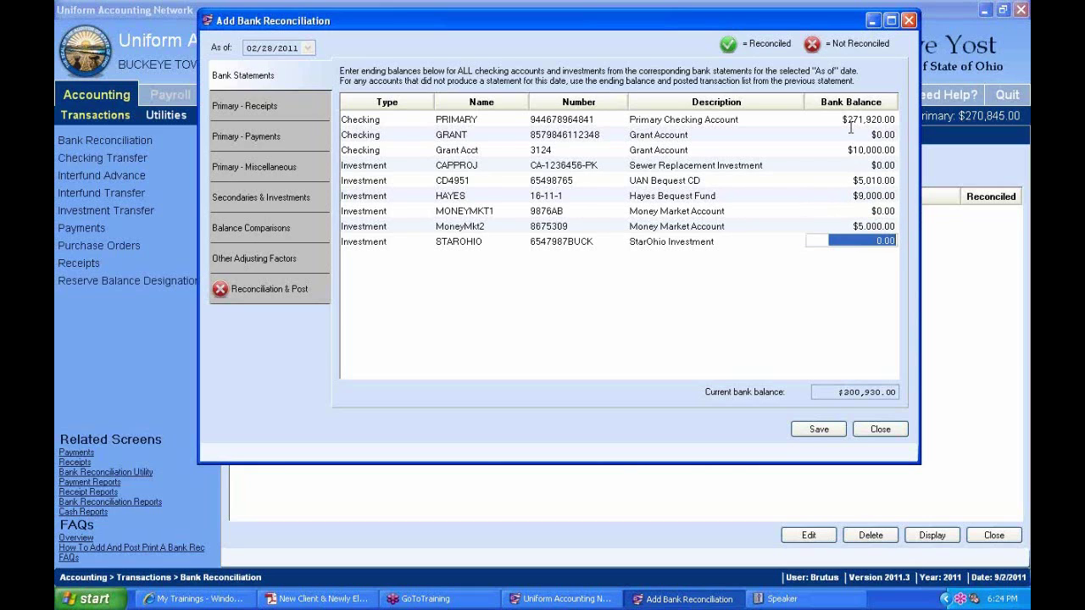
pyautogui.write('100.')
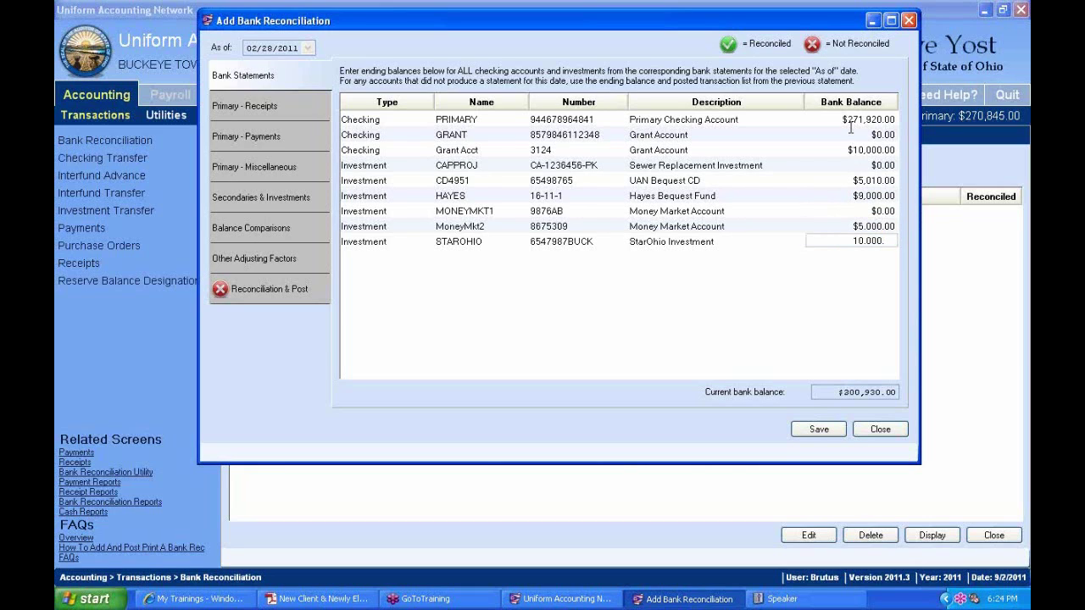
pyautogui.press('Tab')
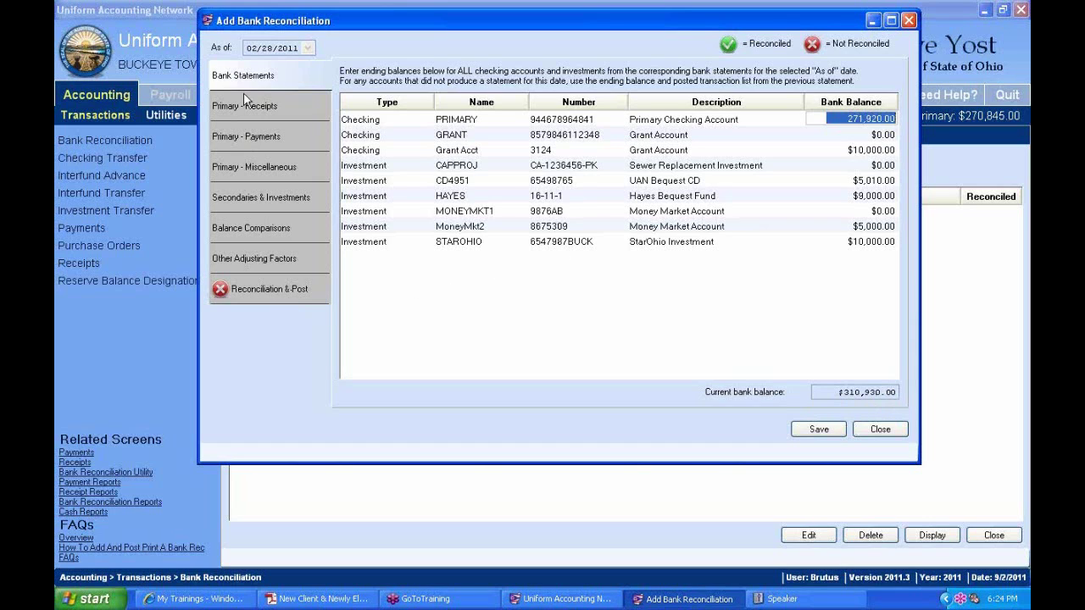
# - Save the 02/28/2011 reconciliation with the entered bank balances and check its Reconciliation & Post section
pyautogui.click(255, 292)
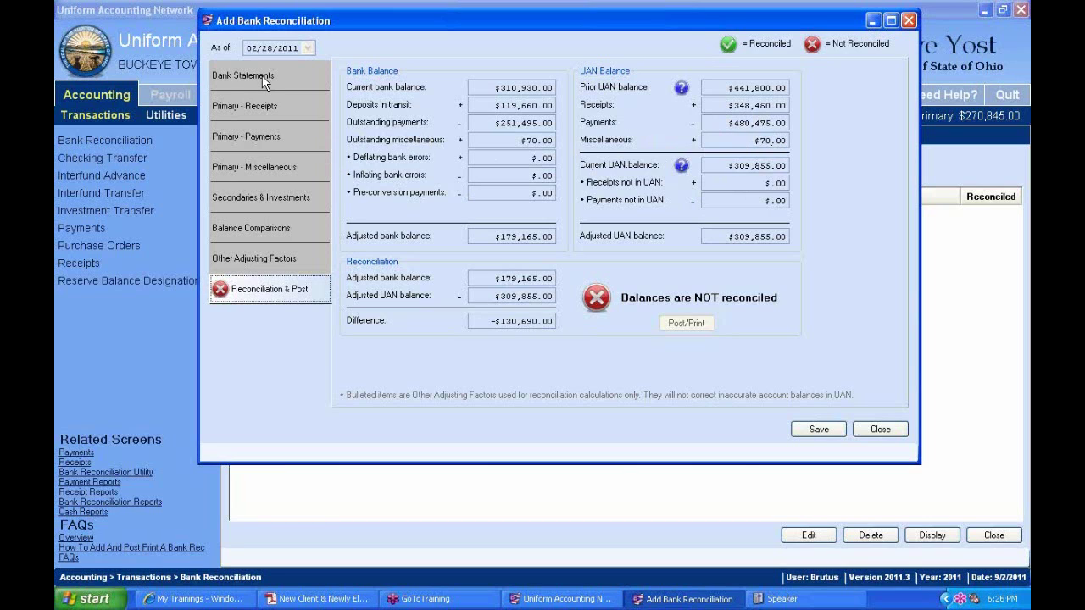
pyautogui.click(265, 82)
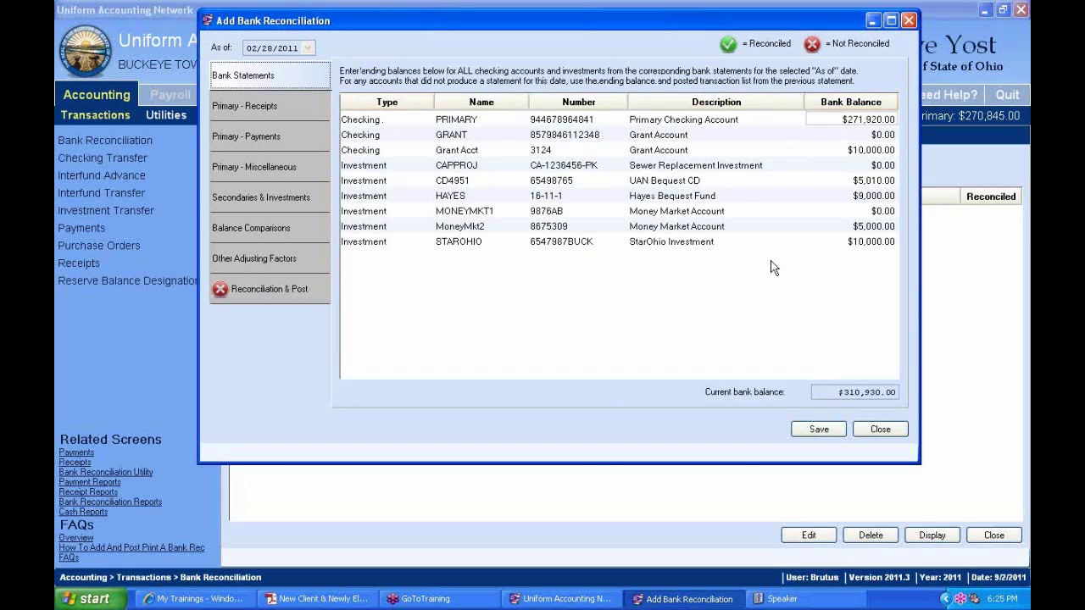
pyautogui.click(814, 432)
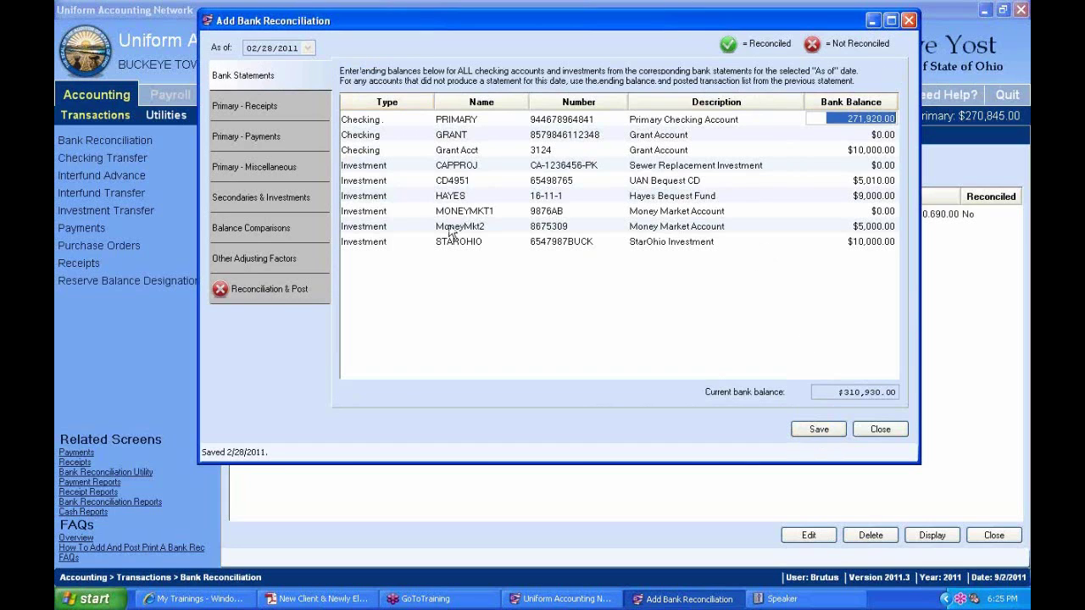
pyautogui.click(267, 289)
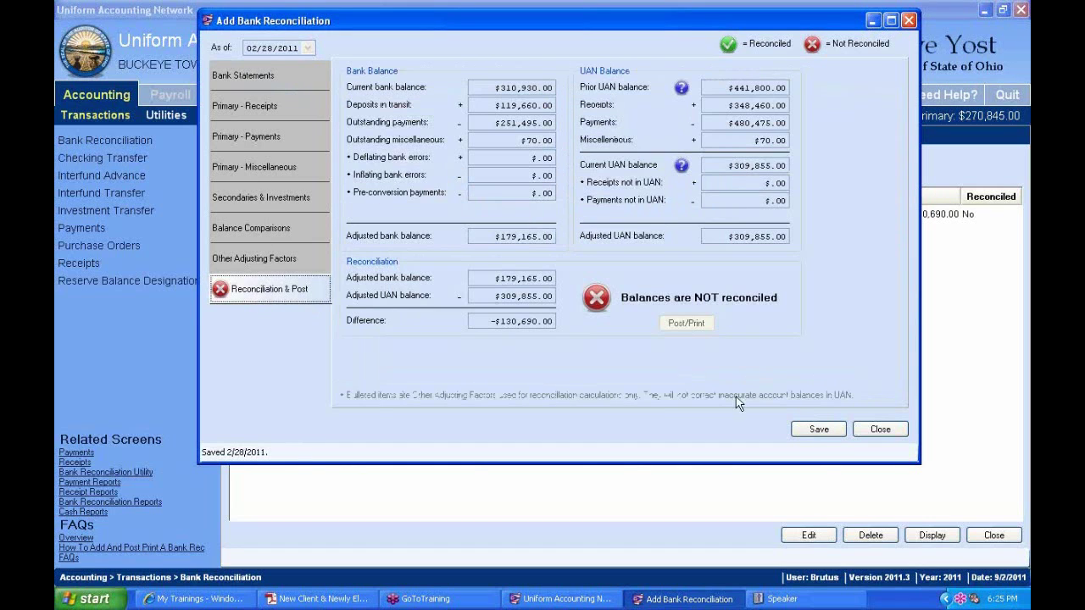
# - Save the 02/28/2011 bank reconciliation, return to its Bank Statements section and close the reconciliation window
pyautogui.click(818, 430)
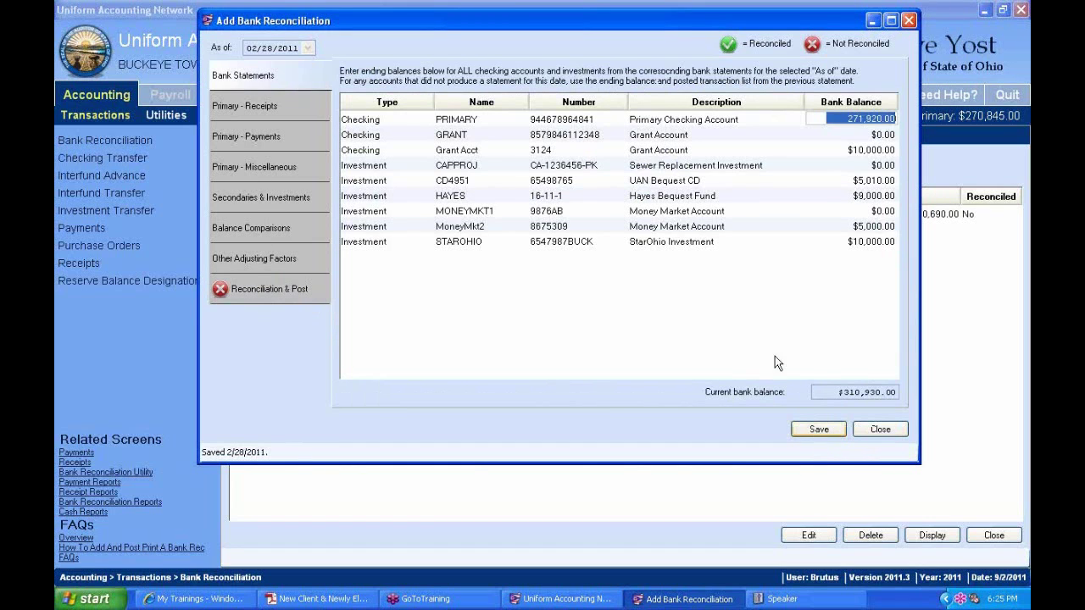
pyautogui.click(244, 76)
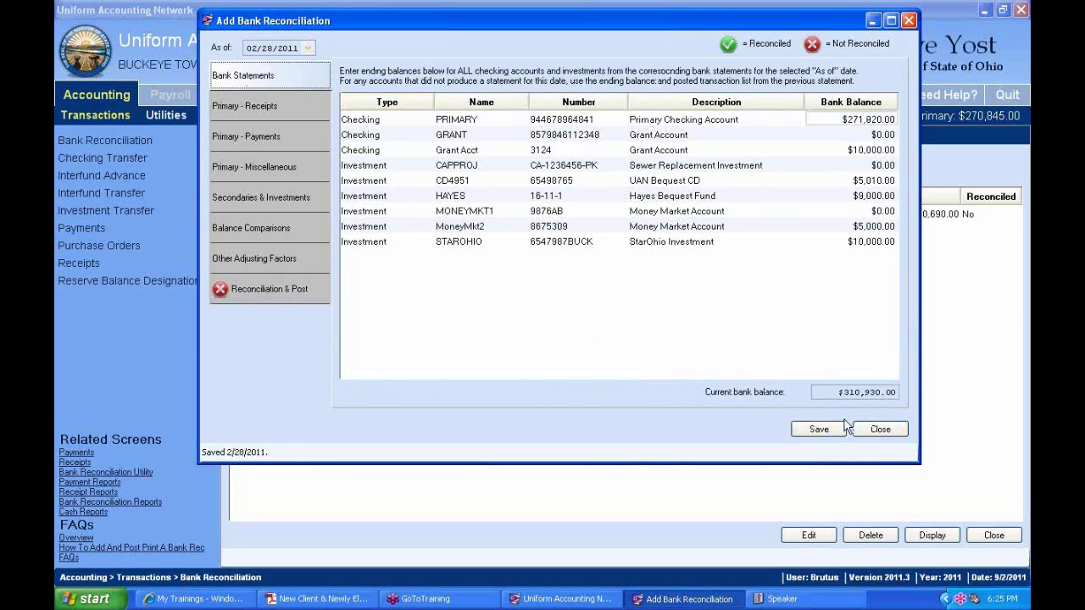
pyautogui.click(879, 430)
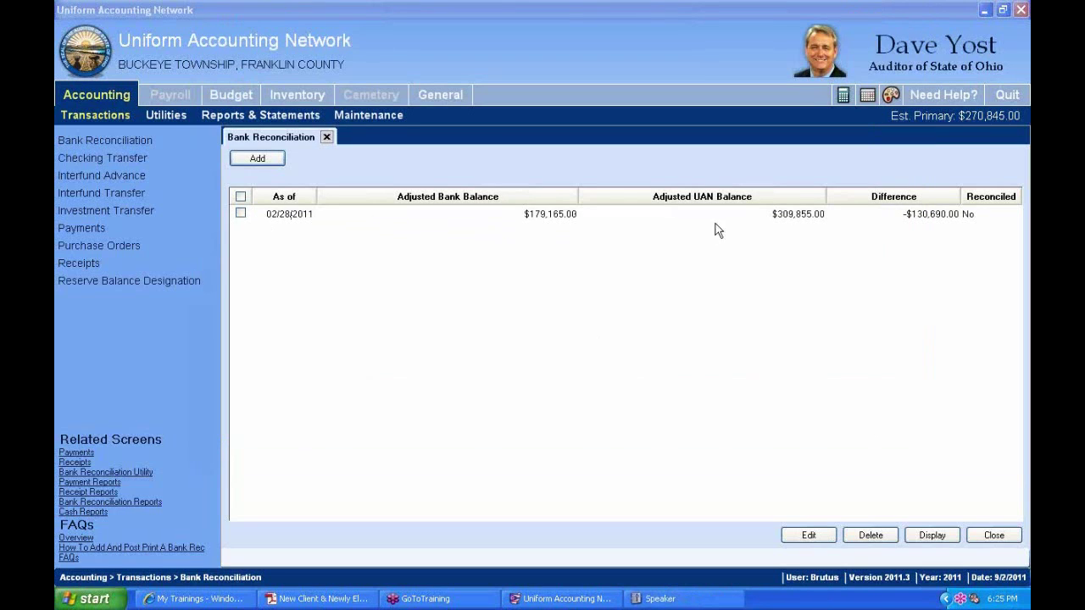
# - Display the saved 02/28/2011 reconciliation from the list in read-only form and close it
pyautogui.click(956, 217)
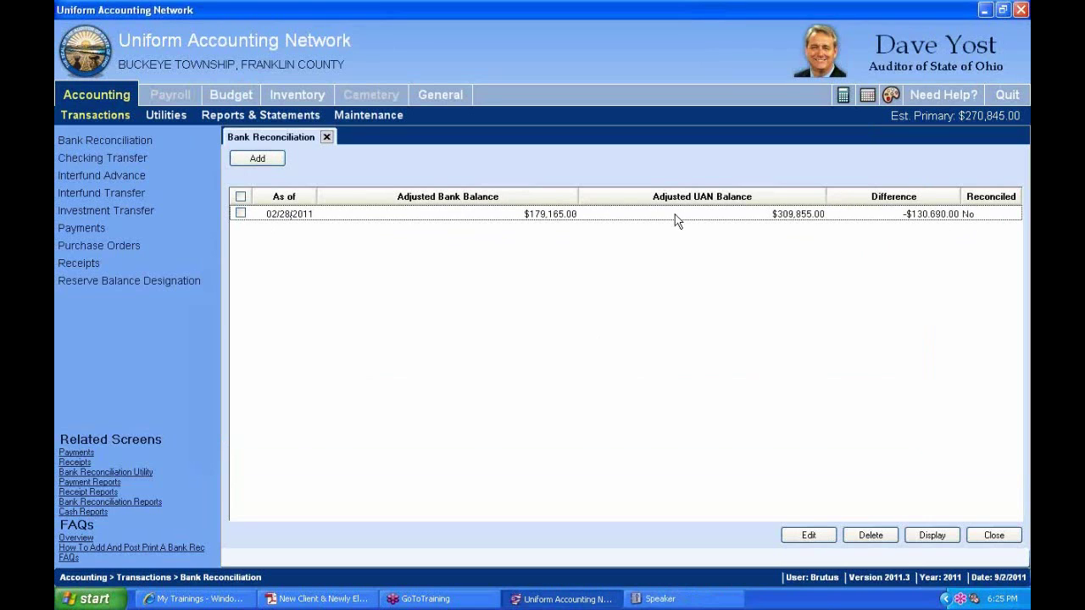
pyautogui.click(242, 214)
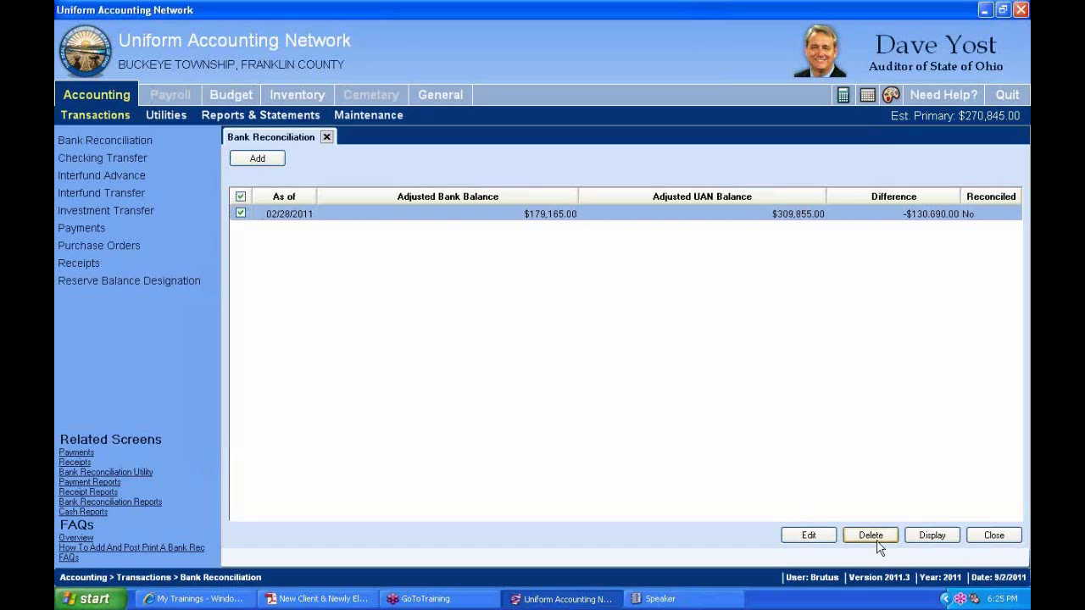
pyautogui.click(932, 536)
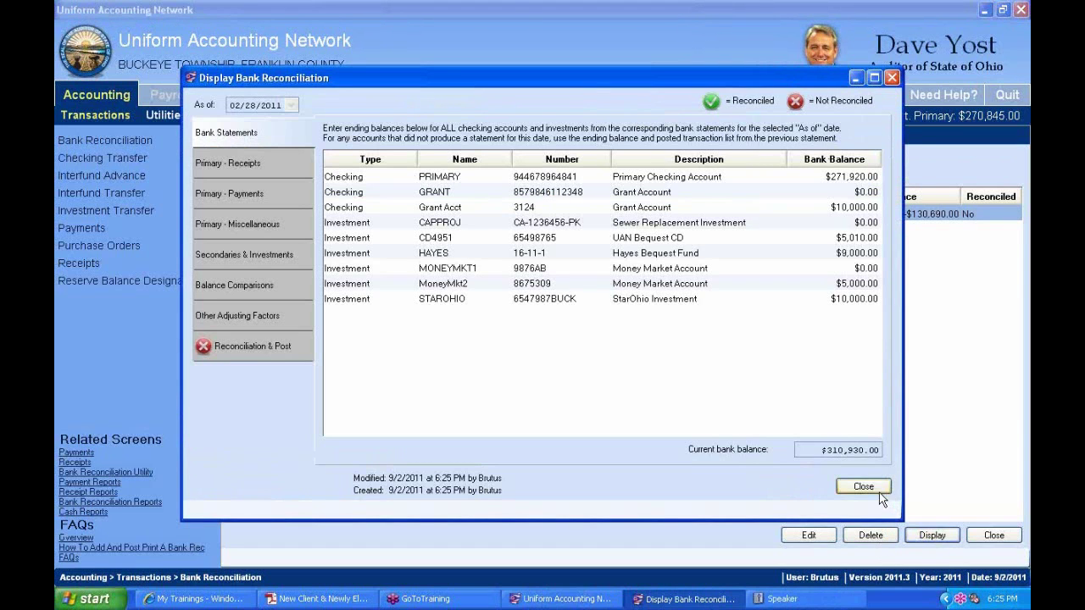
pyautogui.click(862, 487)
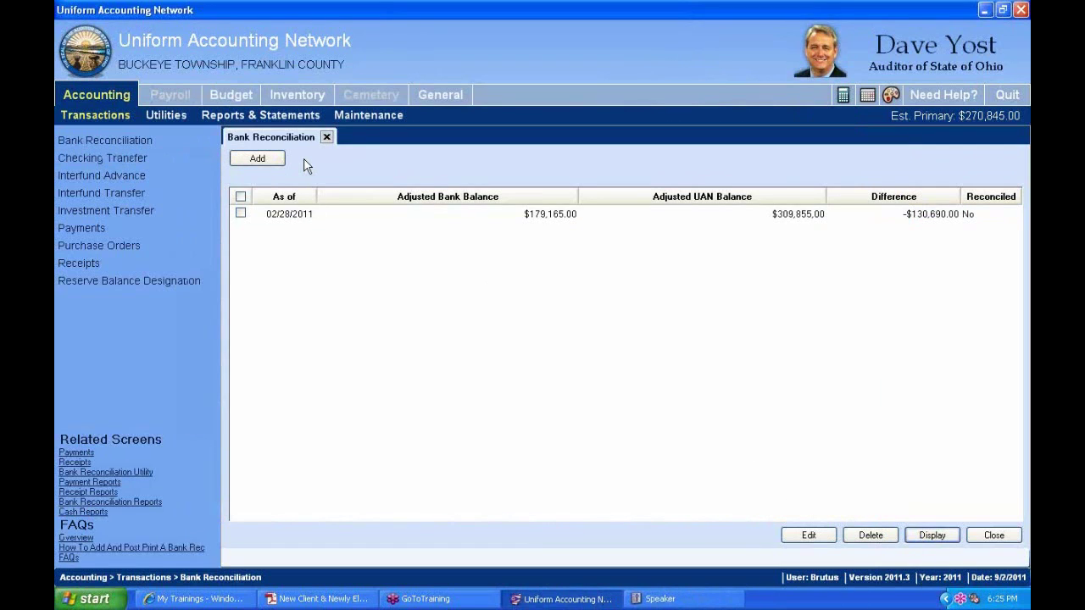
# - Examine the entry form for a new interest receipt and its receipt date field, leaving Receipts without saving anything
pyautogui.click(75, 117)
pyautogui.click(240, 213)
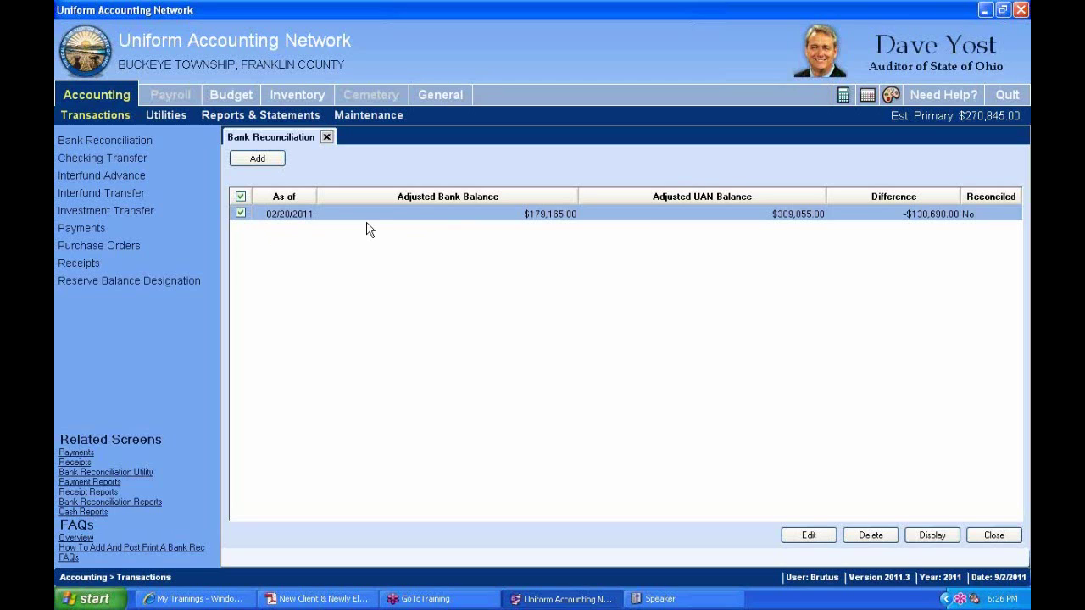
pyautogui.click(90, 266)
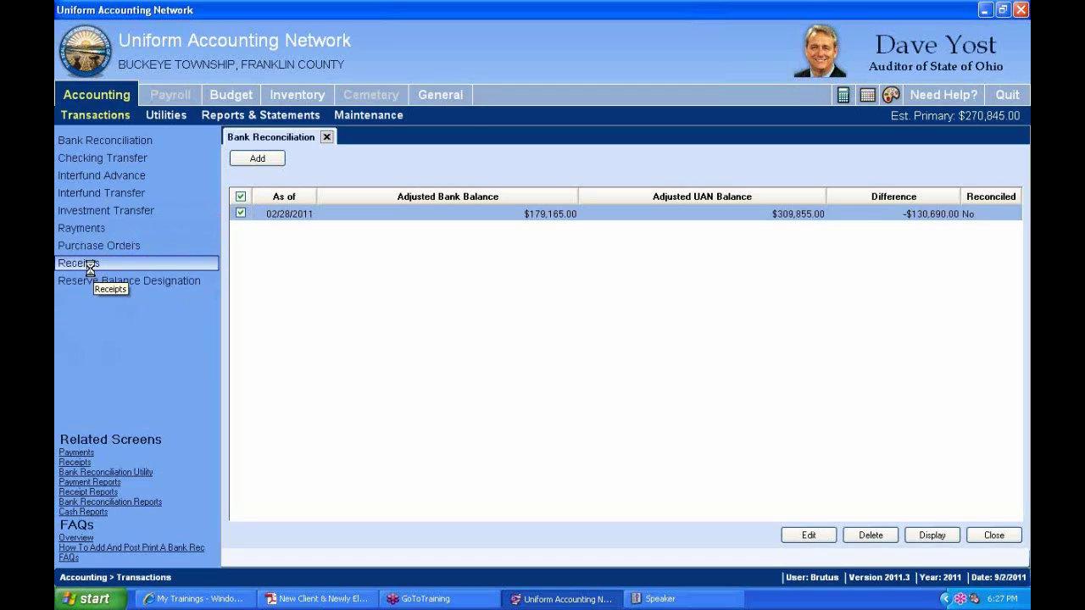
pyautogui.click(262, 163)
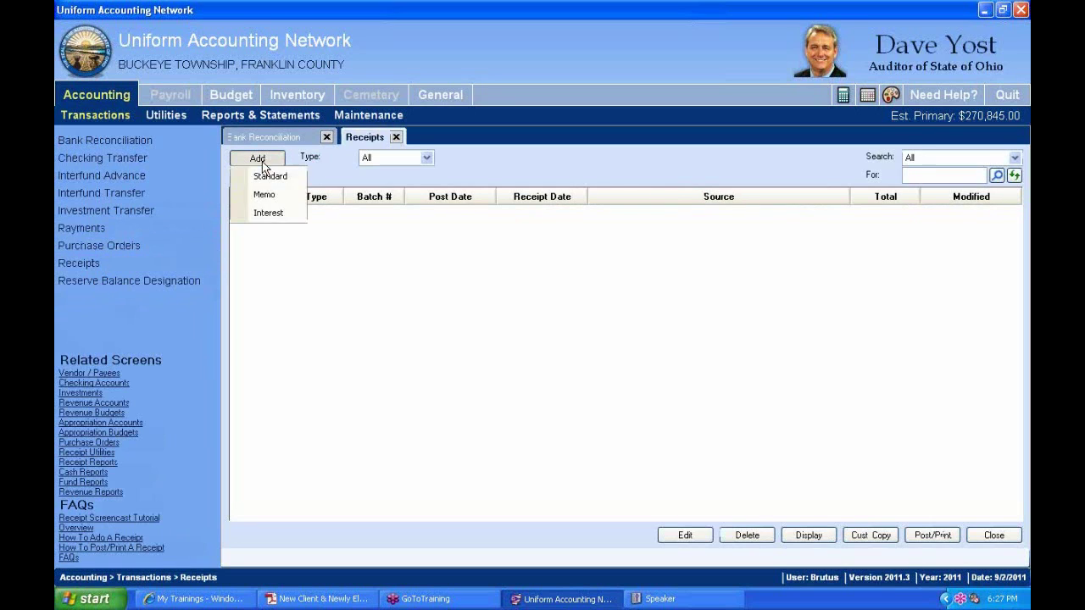
pyautogui.click(256, 212)
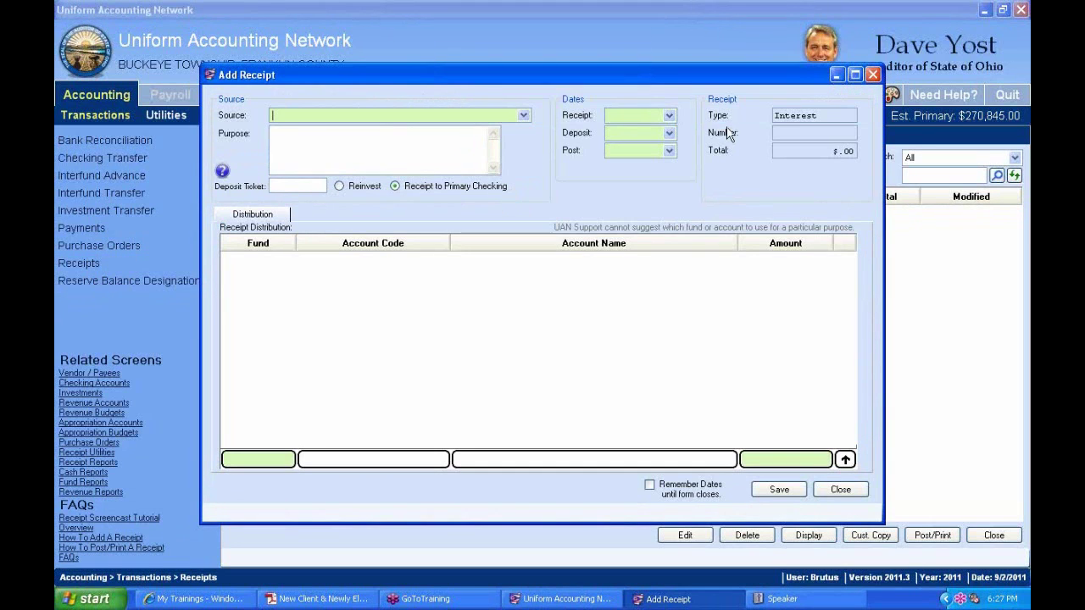
pyautogui.click(669, 115)
pyautogui.click(686, 132)
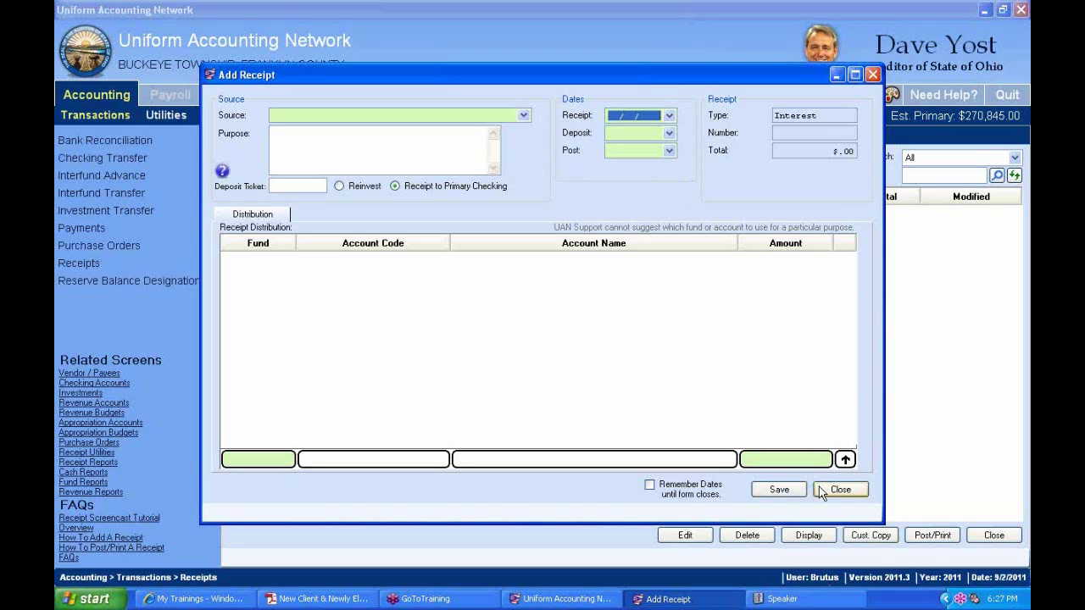
pyautogui.click(853, 492)
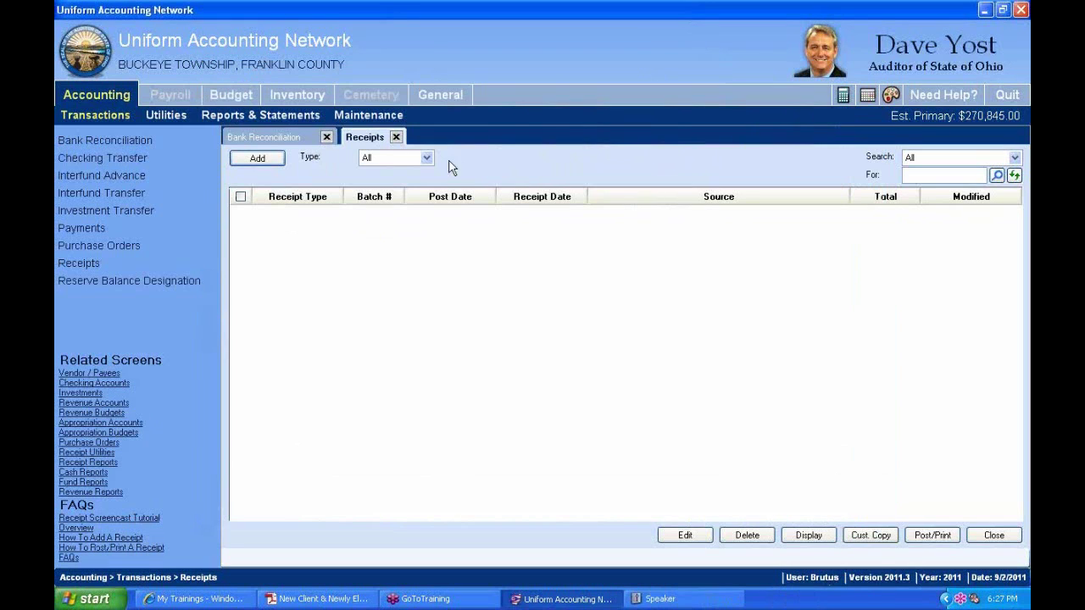
pyautogui.click(395, 136)
# - Open the 02/28/2011 reconciliation for editing and review its Bank Statements and Primary - Receipts sections
pyautogui.click(241, 214)
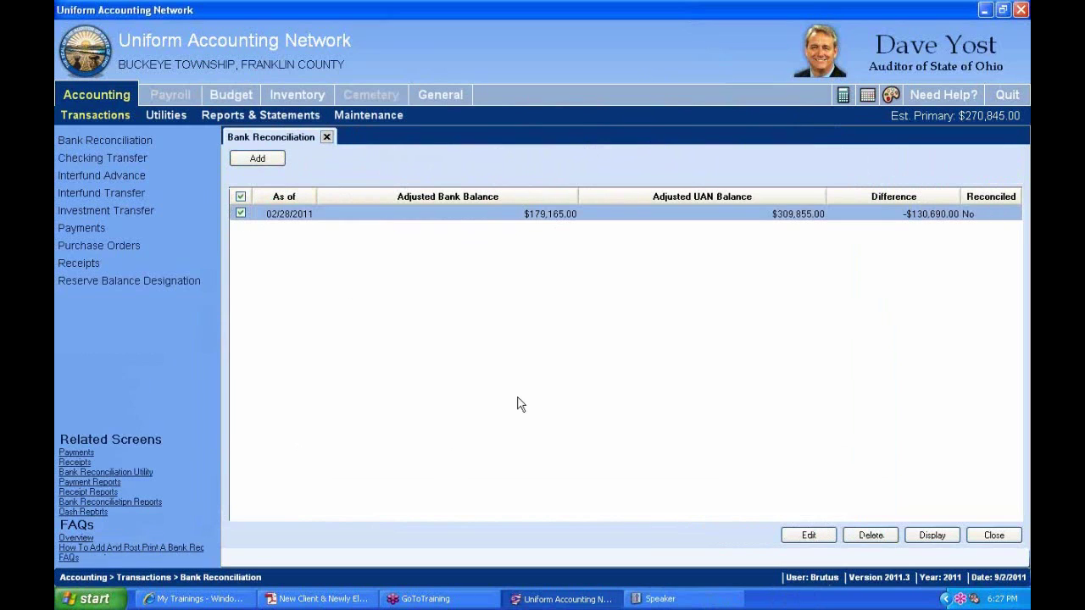
pyautogui.click(808, 535)
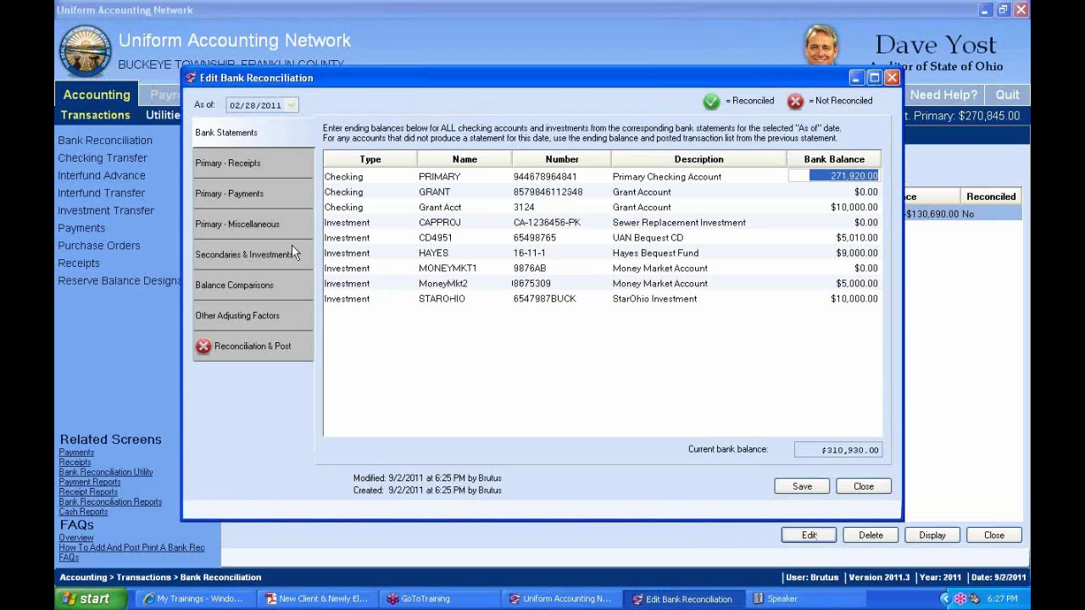
pyautogui.click(248, 169)
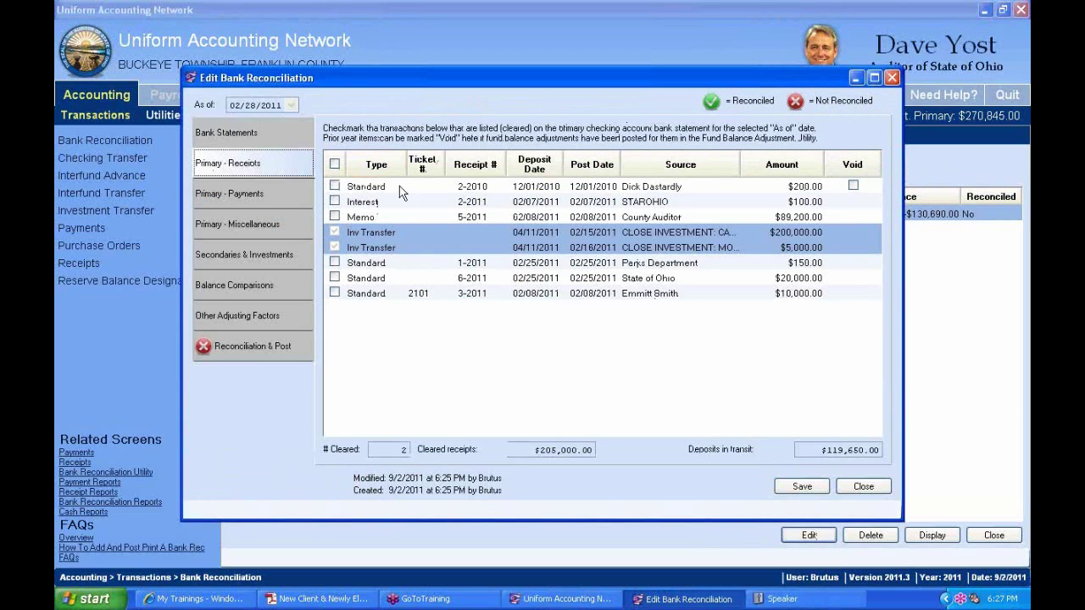
pyautogui.click(261, 143)
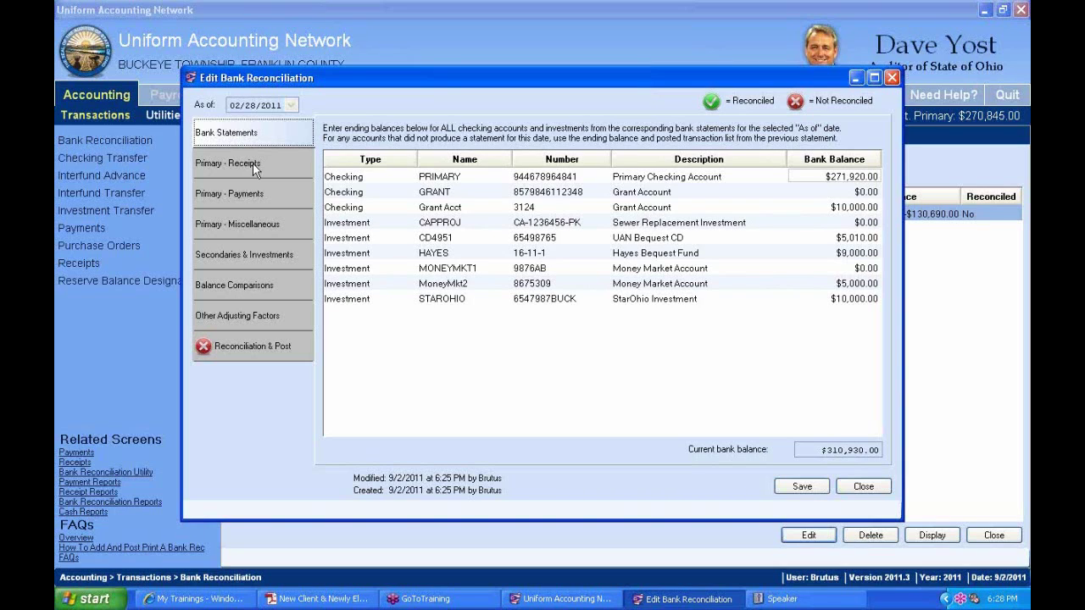
pyautogui.click(224, 165)
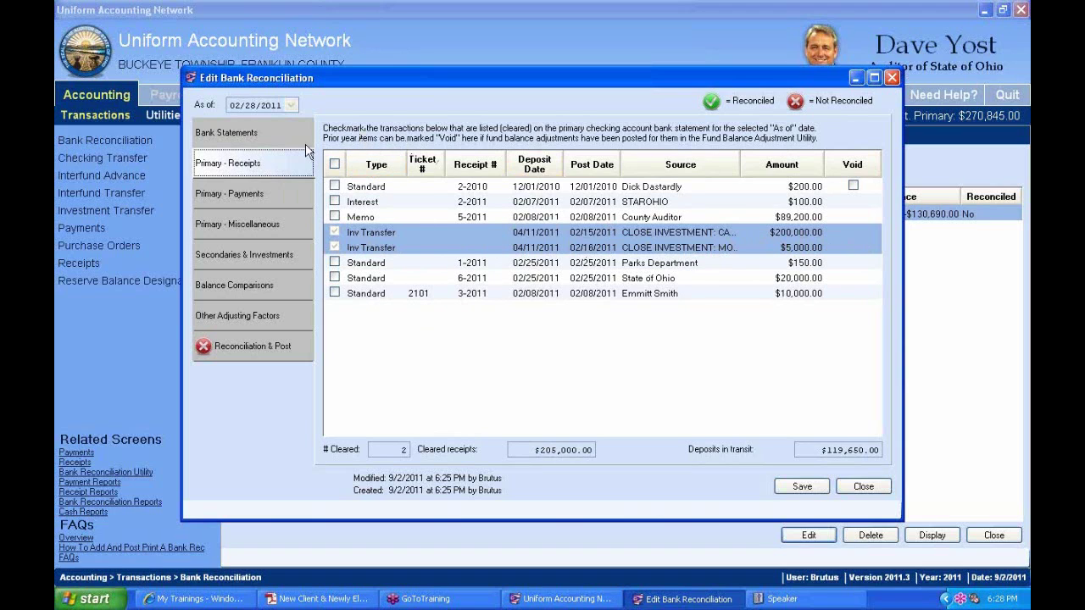
pyautogui.click(233, 132)
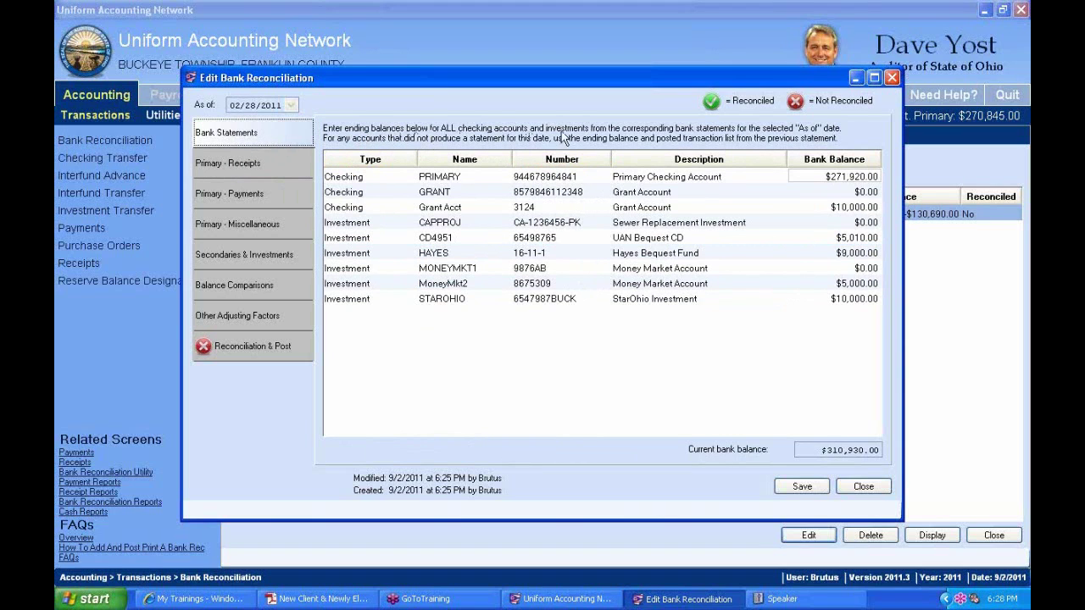
pyautogui.click(258, 175)
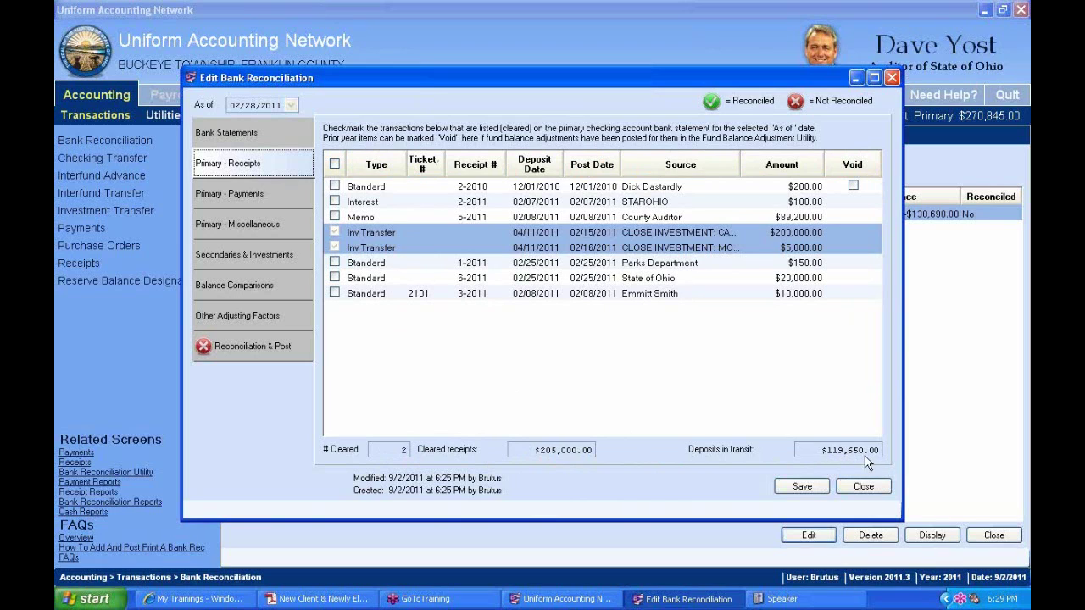
# - Compare the deposits in transit in Primary - Receipts with the figures in the Reconciliation & Post section
pyautogui.click(247, 349)
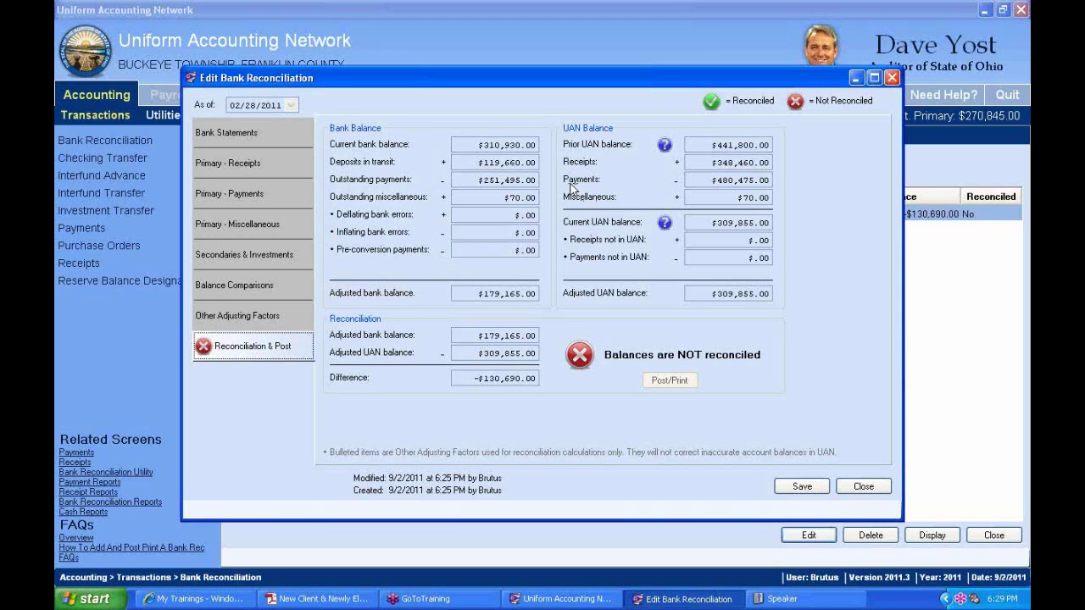
pyautogui.click(237, 163)
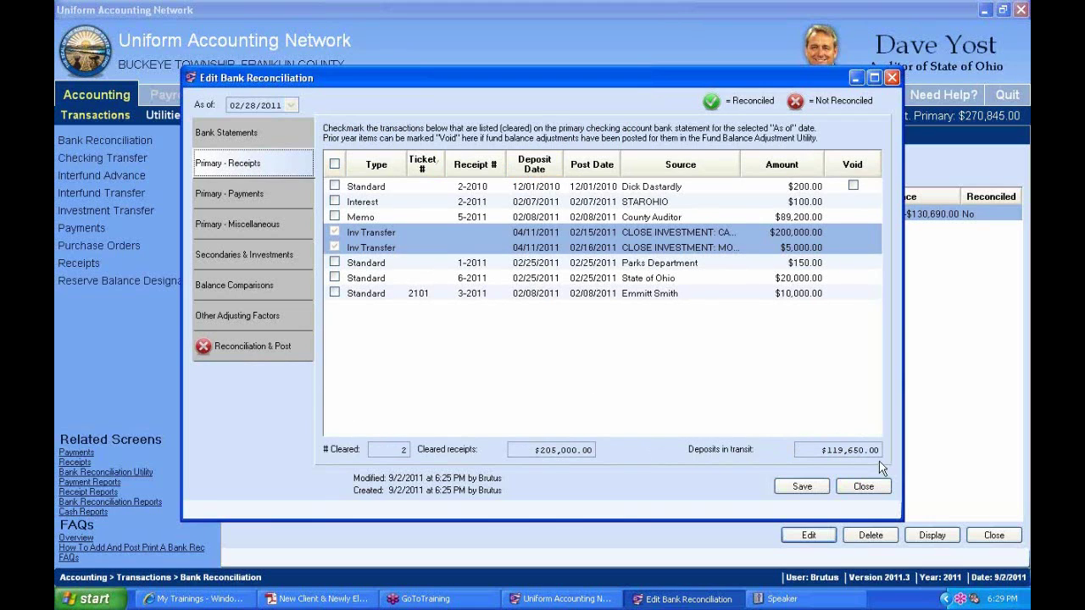
pyautogui.click(256, 344)
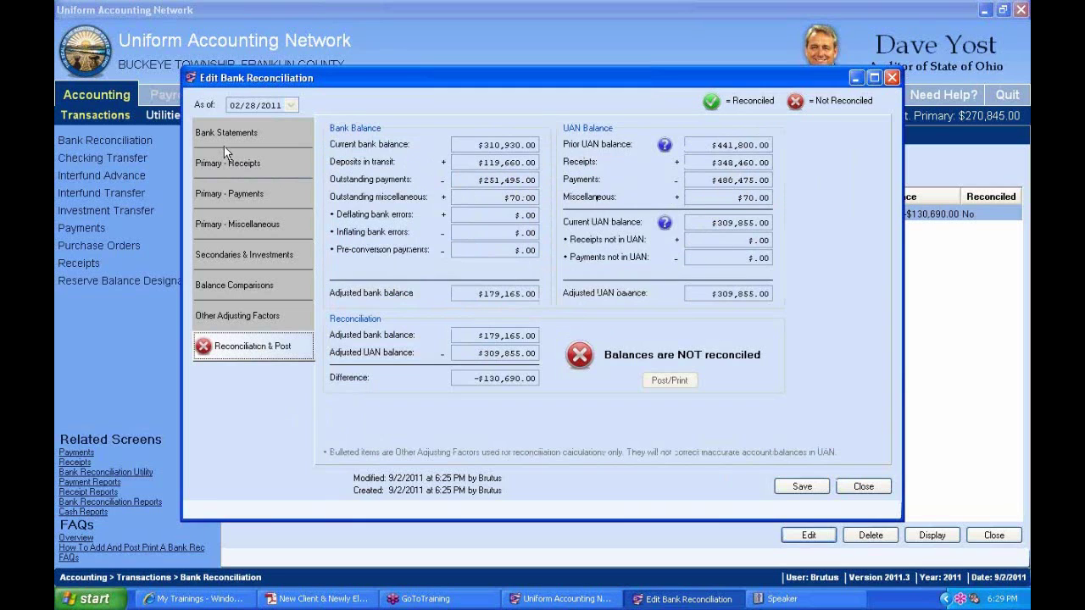
pyautogui.click(268, 165)
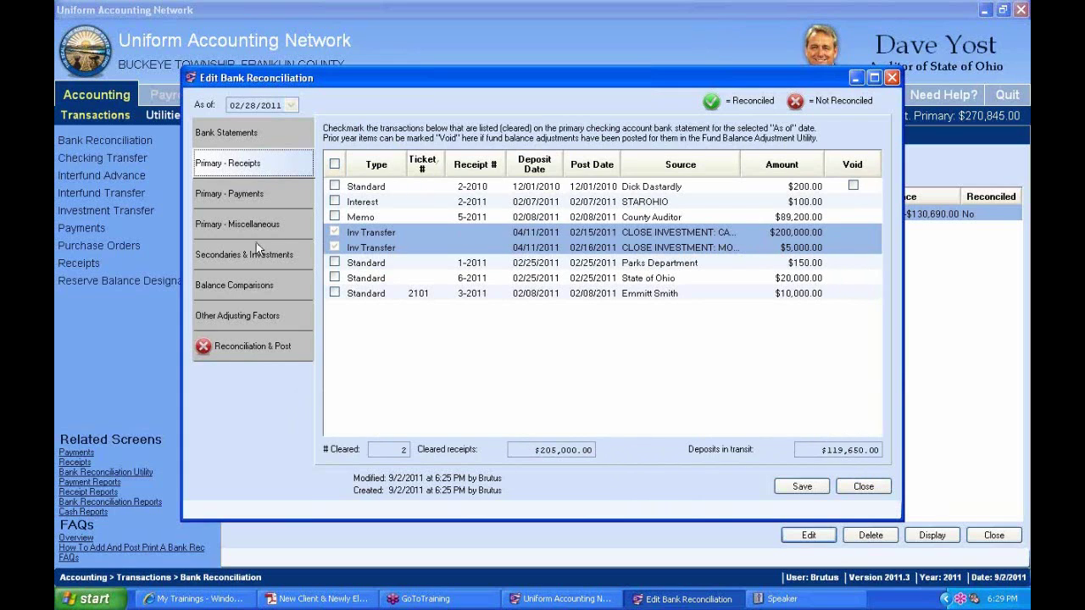
pyautogui.click(262, 352)
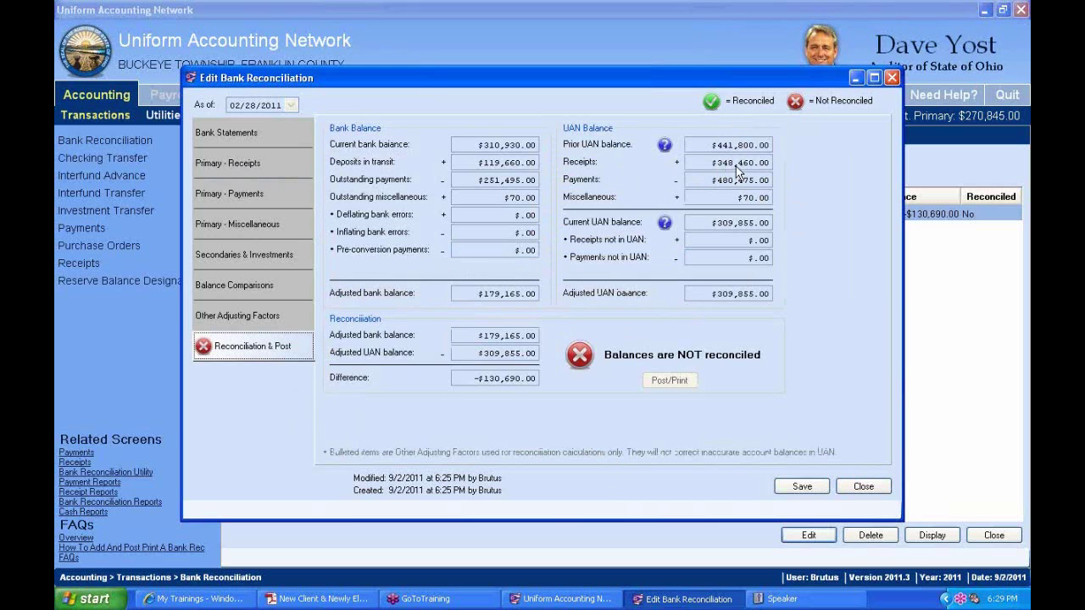
pyautogui.click(236, 167)
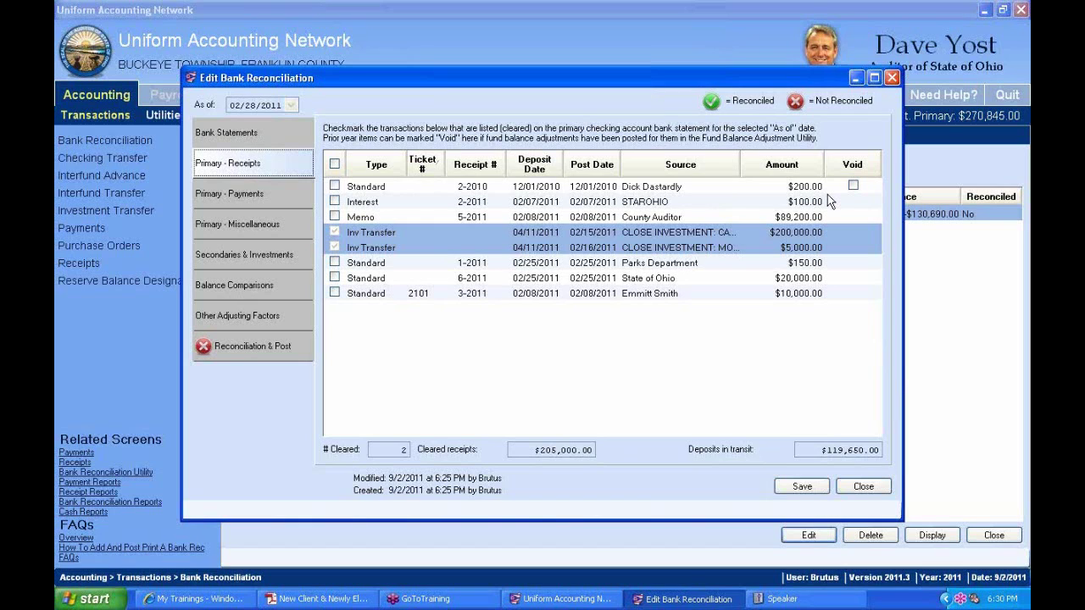
# - Try marking the County Auditor memo receipt 5-2011 and the ticket 2101 receipt as cleared, unmarking each again
pyautogui.click(335, 216)
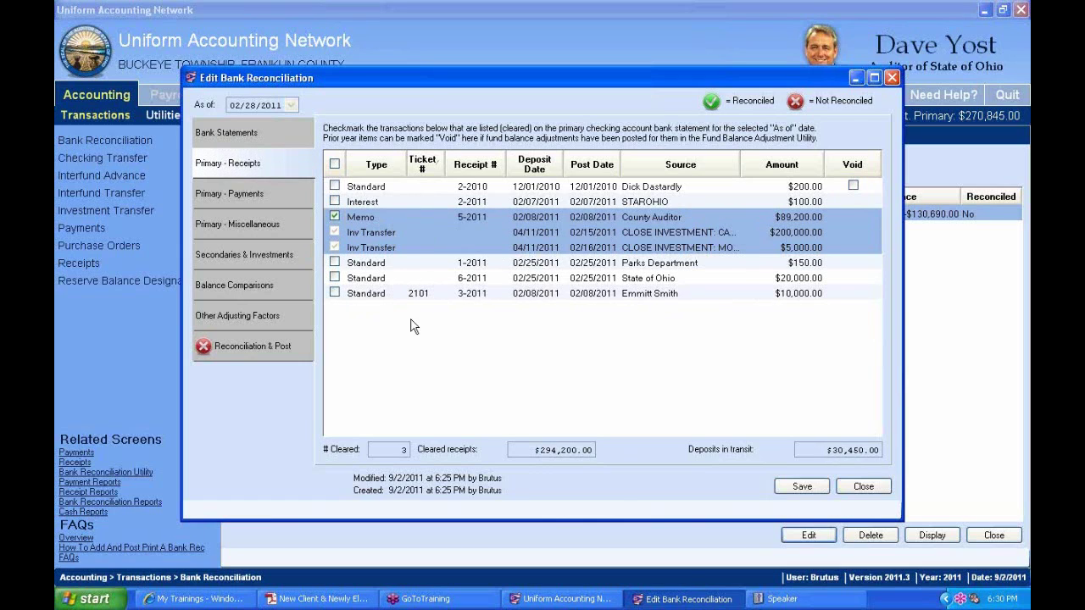
pyautogui.click(335, 217)
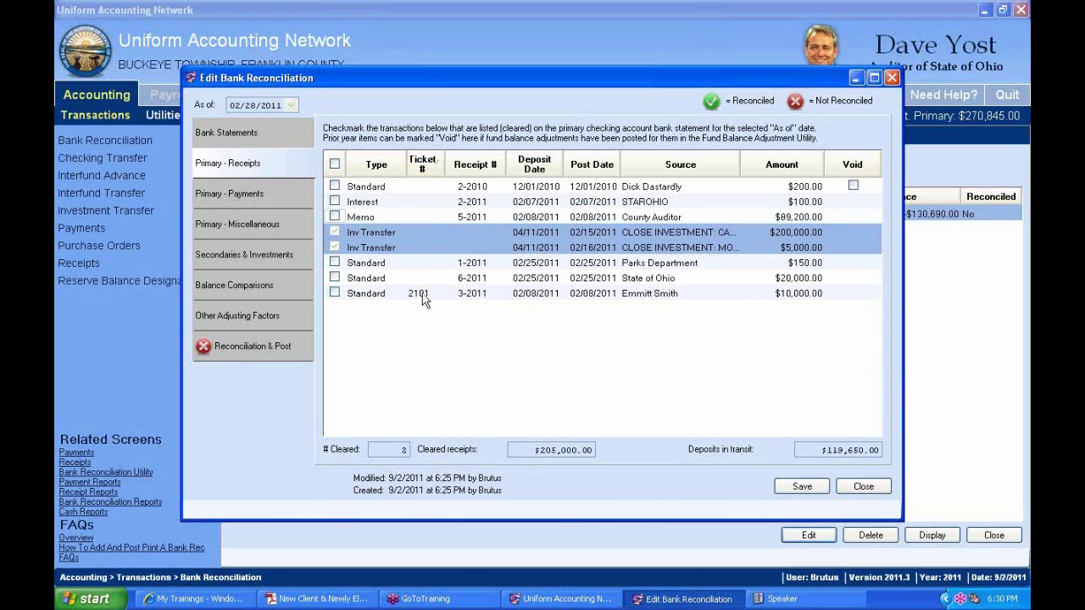
pyautogui.click(335, 293)
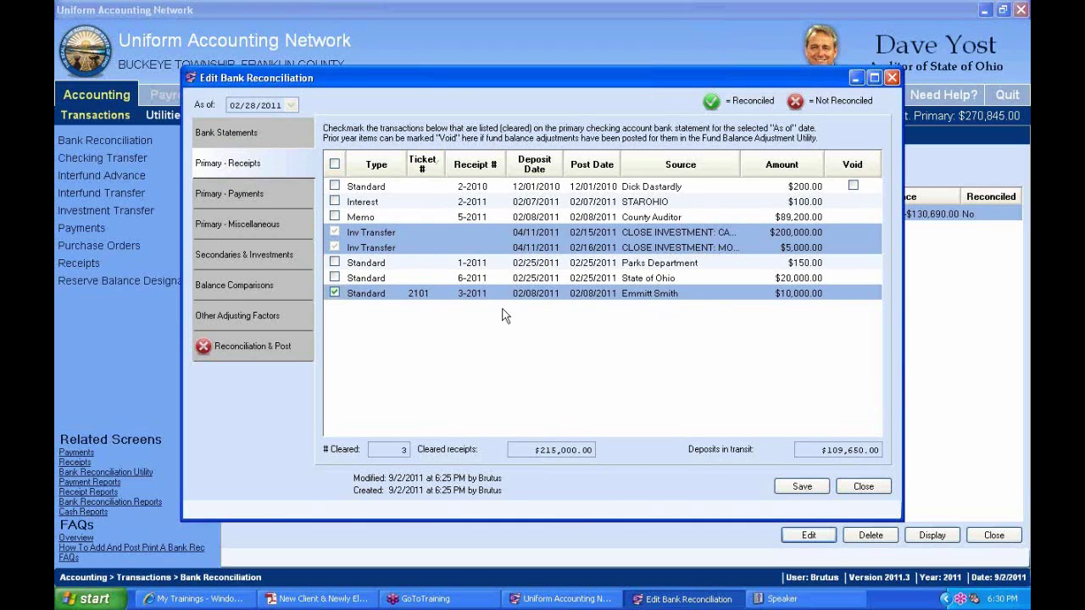
pyautogui.click(416, 296)
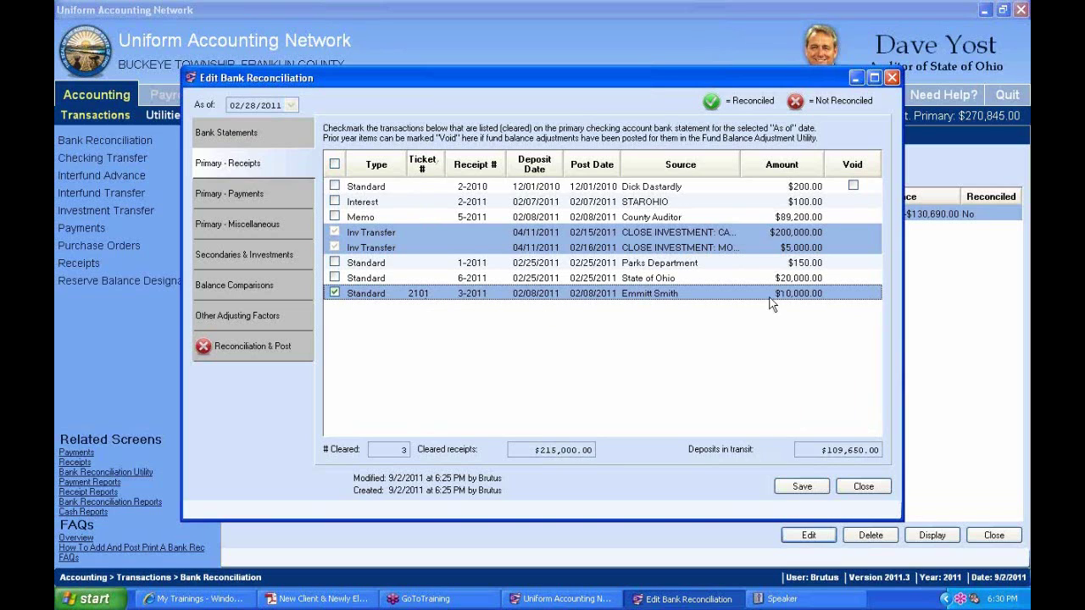
pyautogui.click(334, 294)
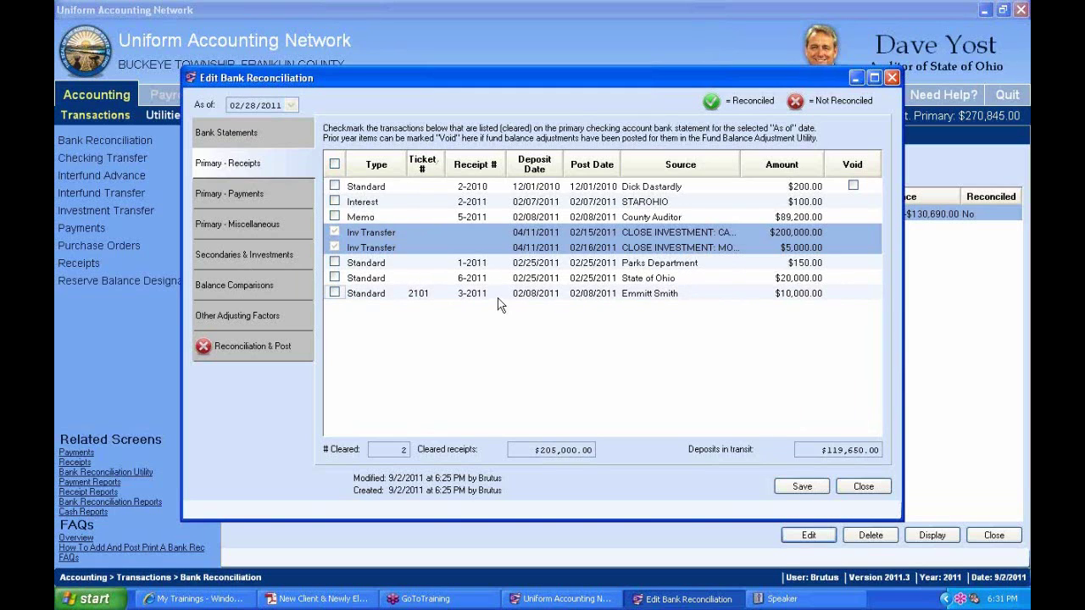
# - Try marking the primary receipts as cleared all at once, leaving out receipt 2-2010, and unmark them all
pyautogui.click(334, 202)
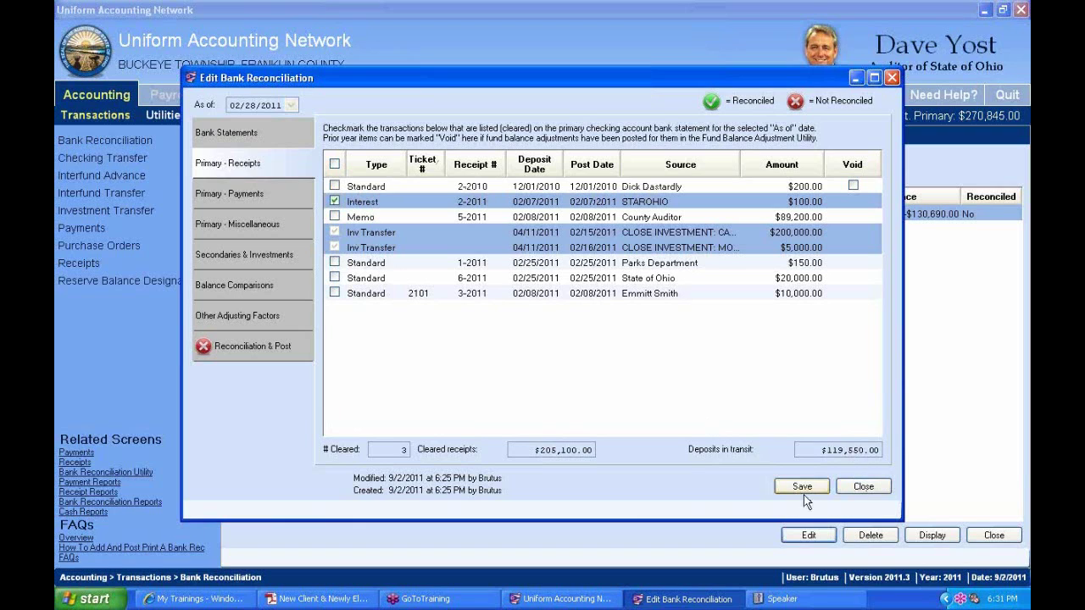
pyautogui.click(334, 164)
pyautogui.click(352, 186)
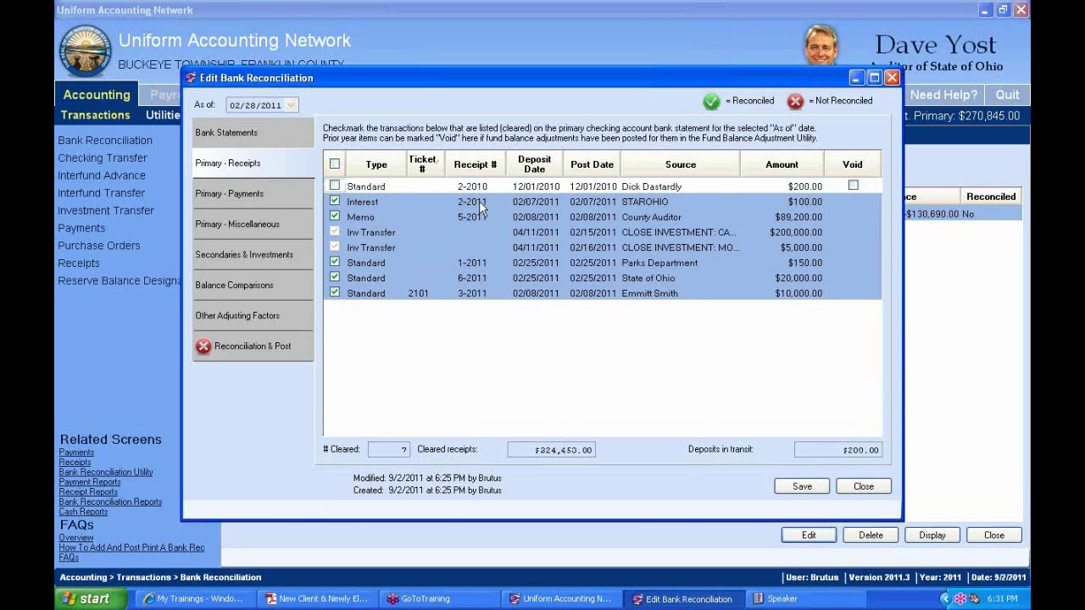
pyautogui.click(334, 164)
pyautogui.click(333, 165)
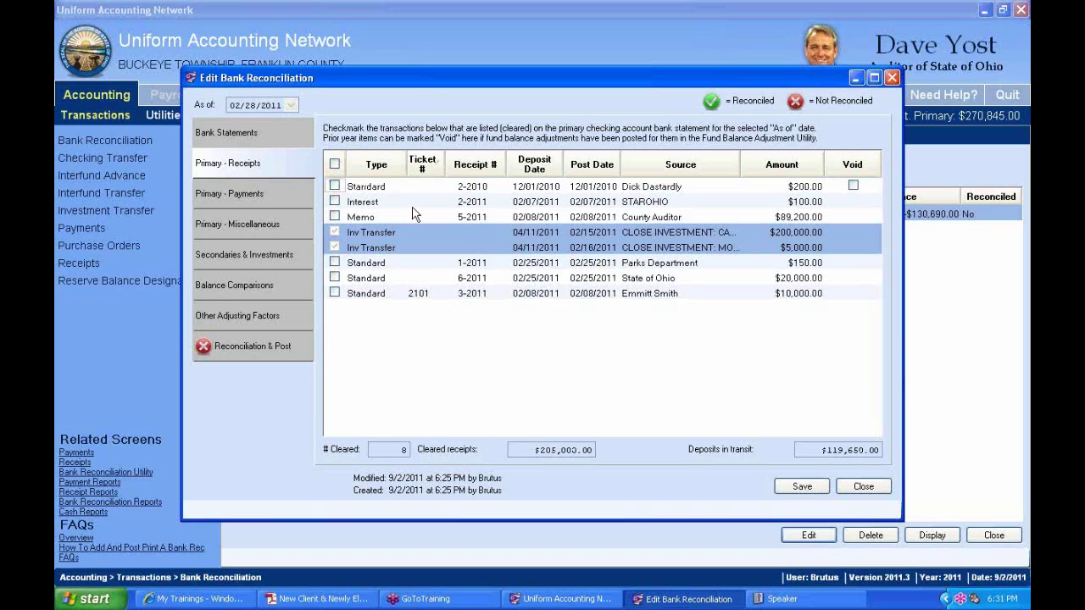
# - Mark only the STAROHIO interest receipt 2-2011 as cleared, besides the preselected investment transfers
pyautogui.click(336, 165)
pyautogui.click(335, 201)
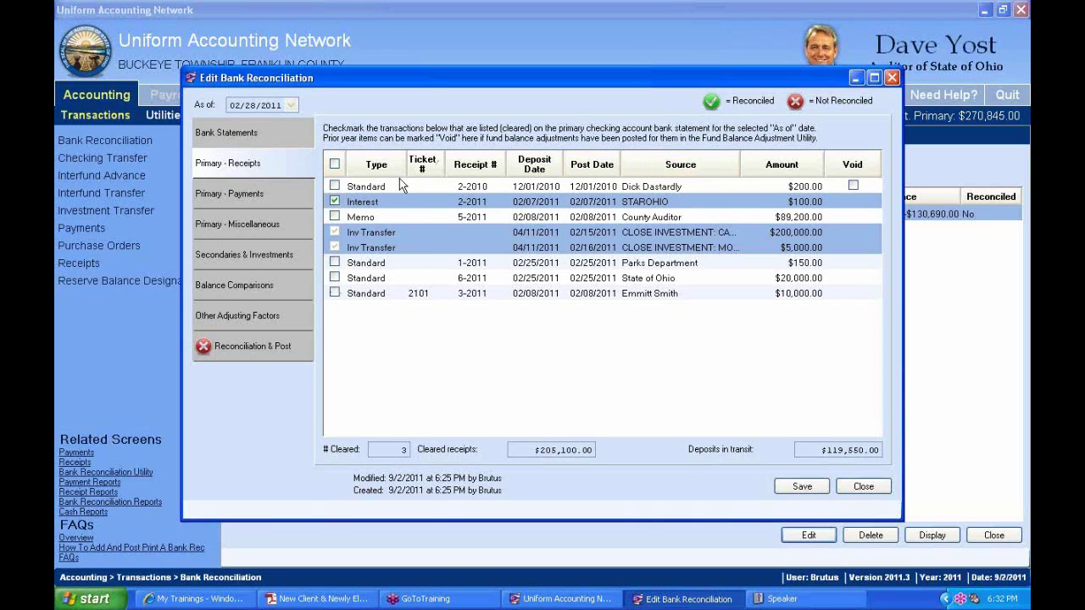
# - Try marking all primary receipts except 2-2010 as cleared, and check the deposits in transit in the Reconciliation & Post section
pyautogui.click(334, 164)
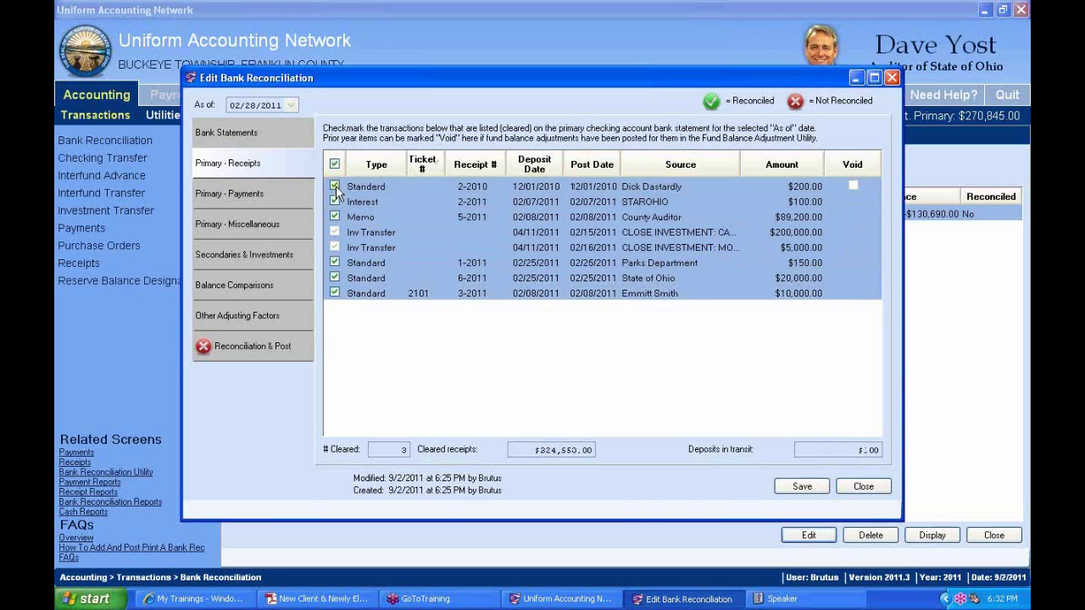
pyautogui.click(334, 186)
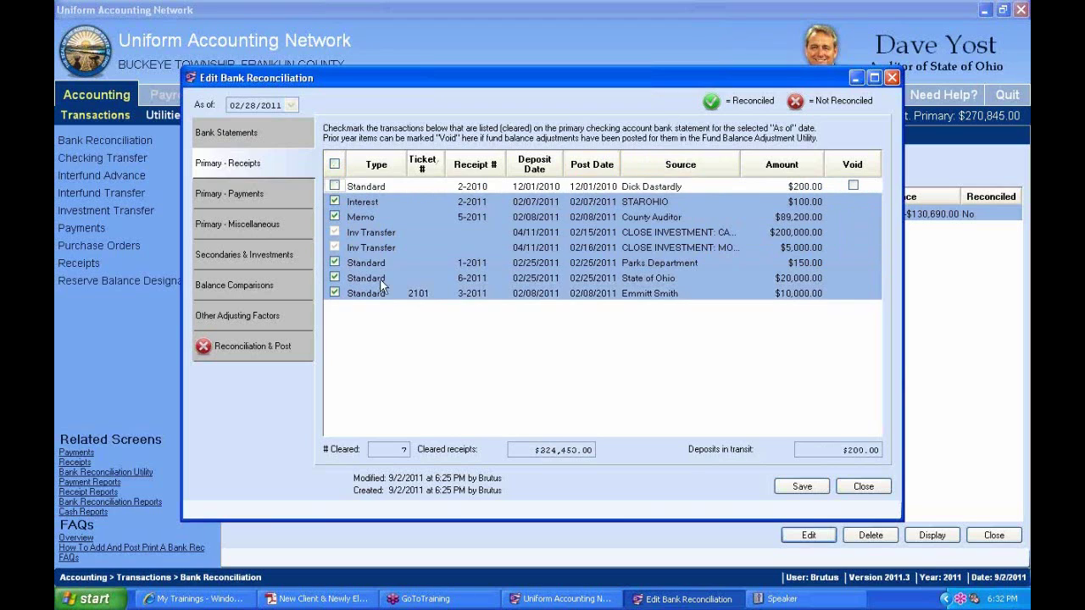
pyautogui.click(335, 201)
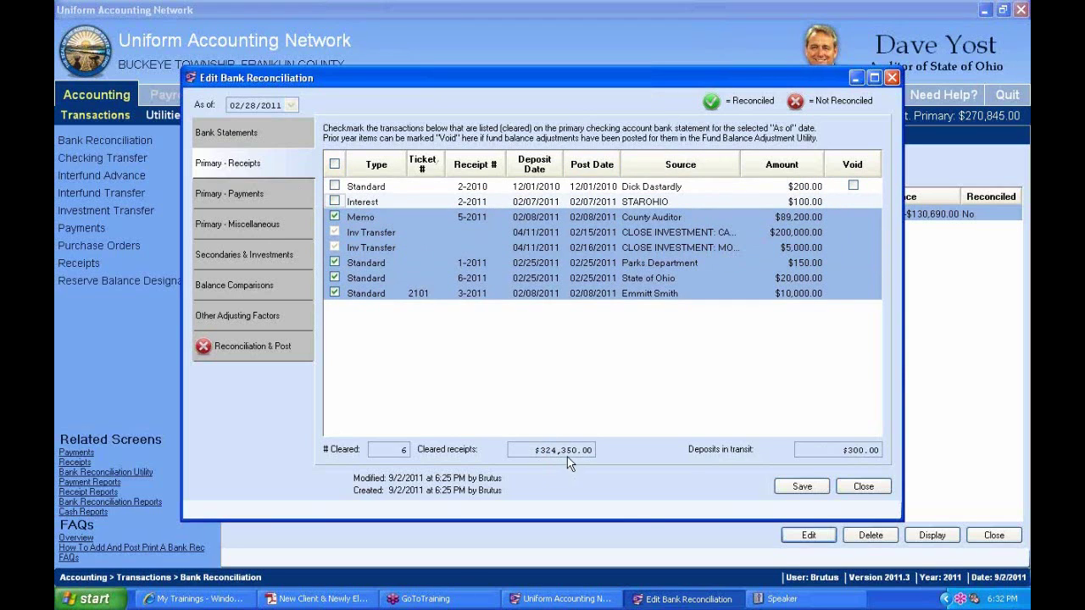
pyautogui.click(335, 200)
pyautogui.click(237, 349)
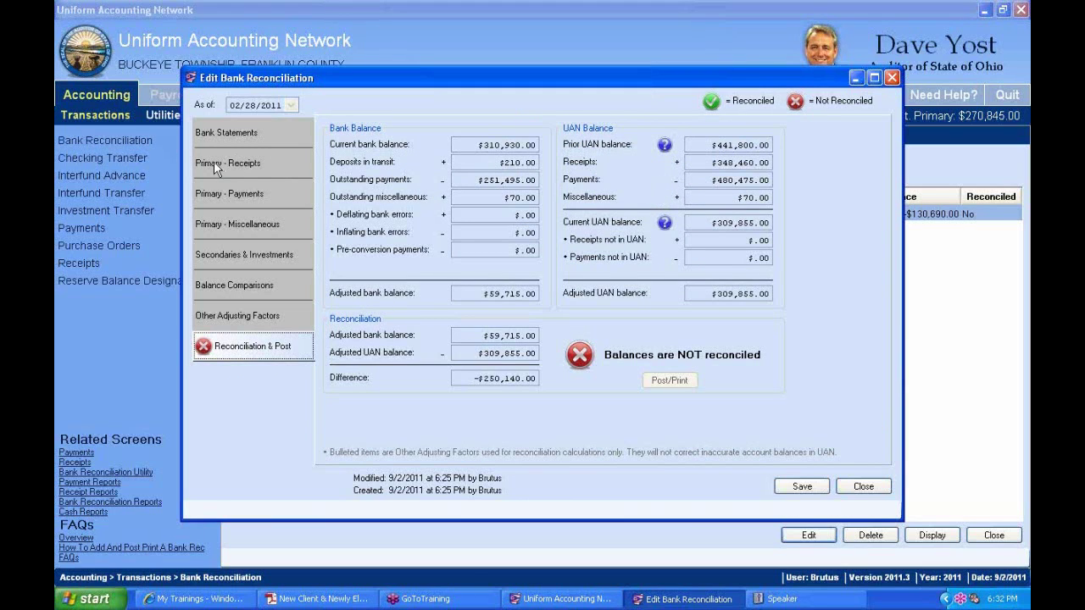
pyautogui.click(249, 161)
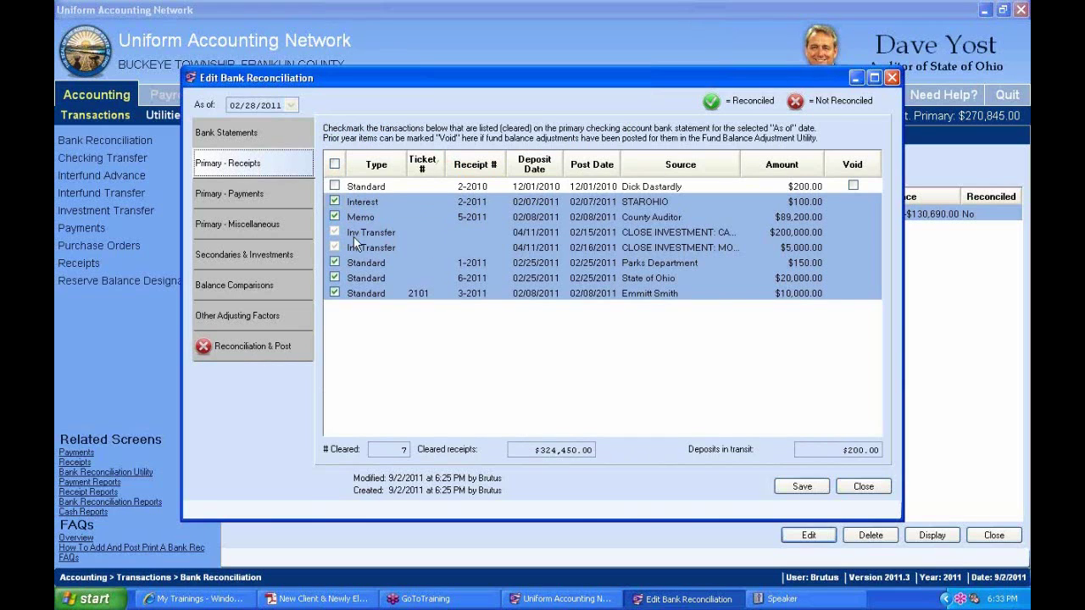
# - Unmark all the selectable primary receipts and review the transactions in Secondaries & Investments
pyautogui.click(335, 164)
pyautogui.click(335, 164)
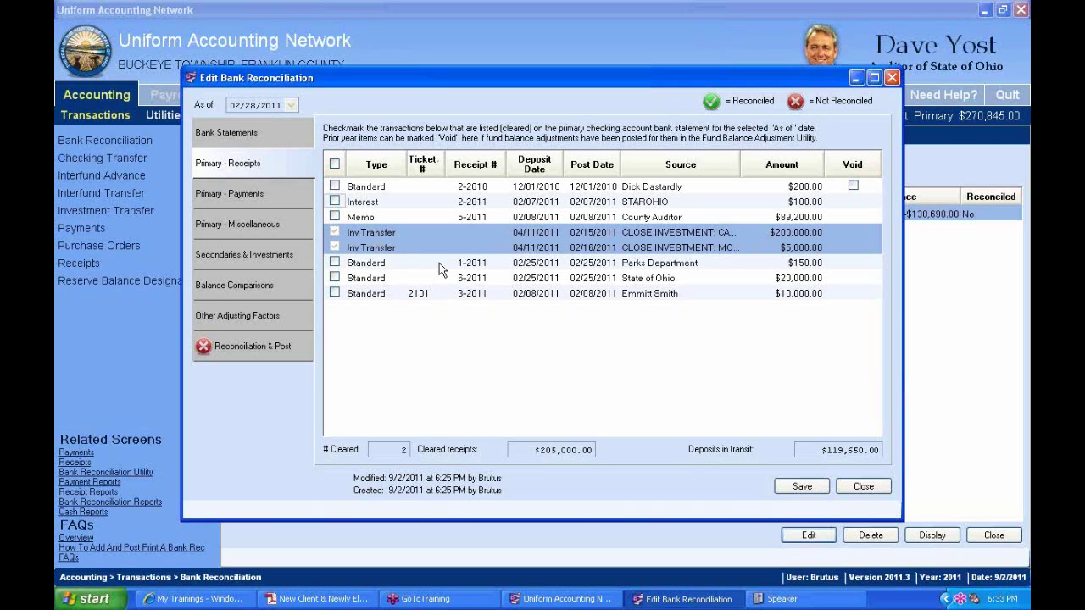
pyautogui.click(276, 254)
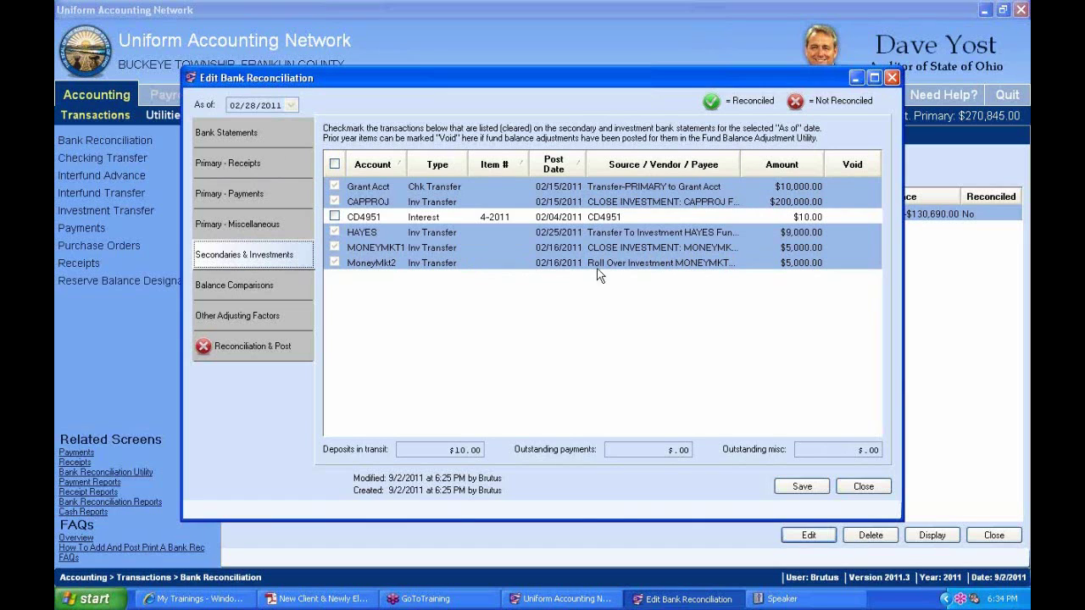
# - Mark primary receipts 2-2011, 5-2011, 1-2011, 6-2011 and 3-2011 as cleared one by one, leaving out 2-2010
pyautogui.click(264, 164)
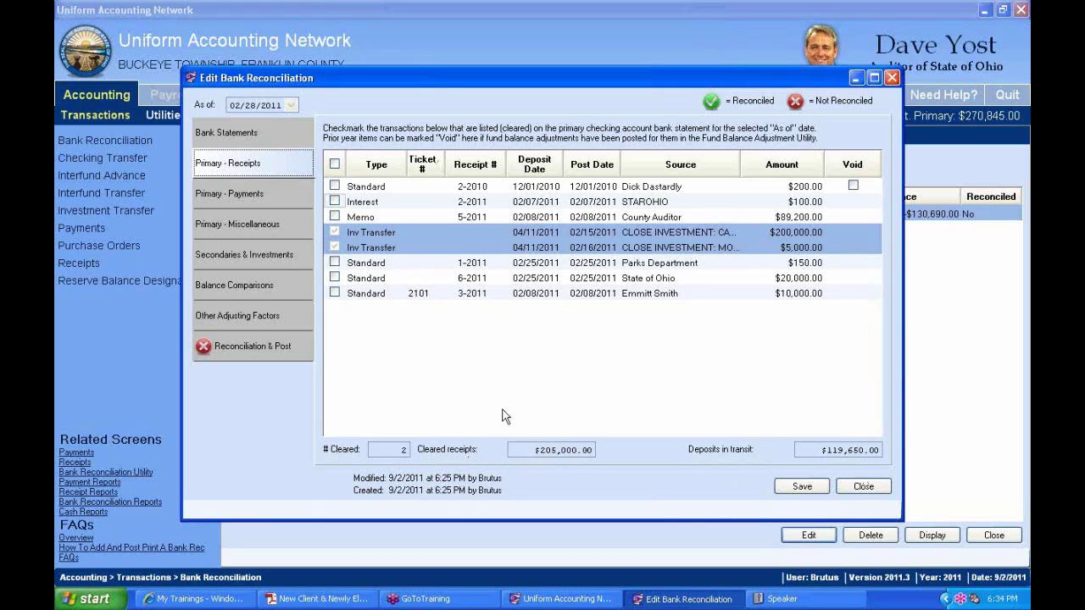
pyautogui.click(334, 201)
pyautogui.click(335, 217)
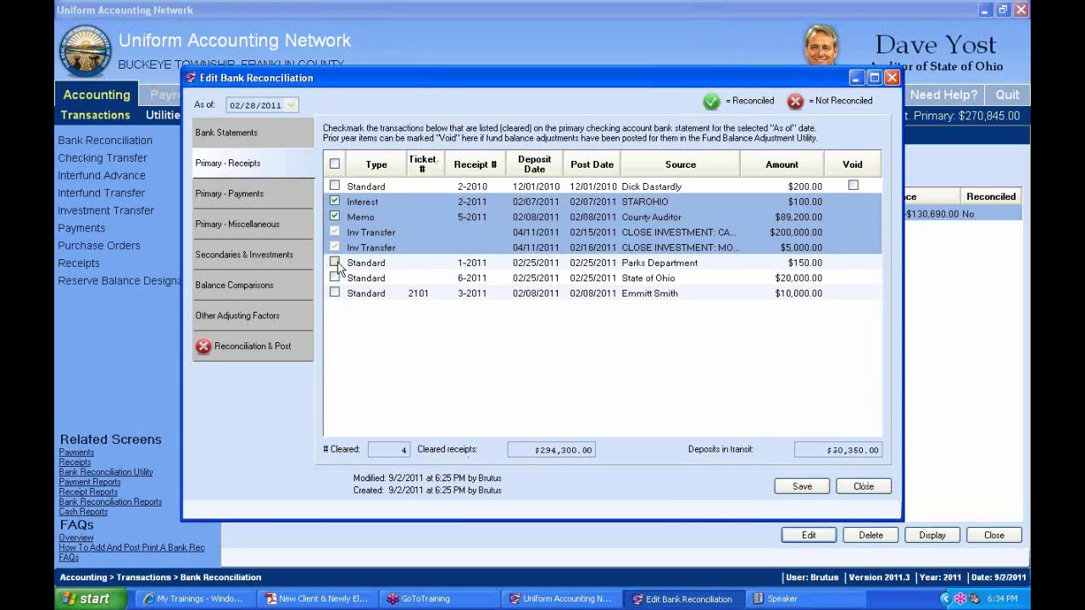
pyautogui.click(335, 262)
pyautogui.click(334, 277)
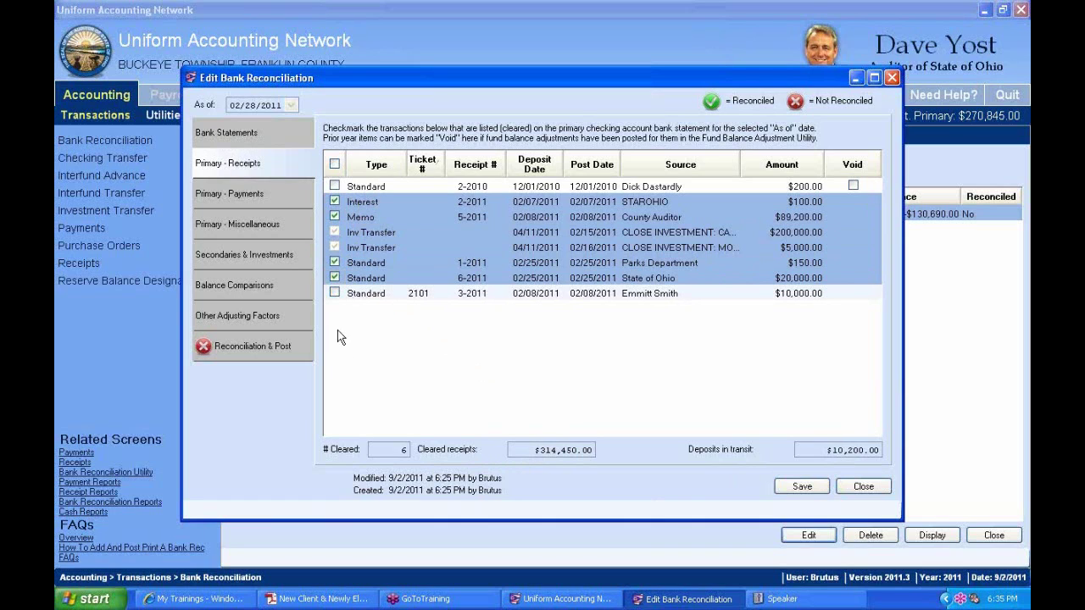
pyautogui.click(334, 293)
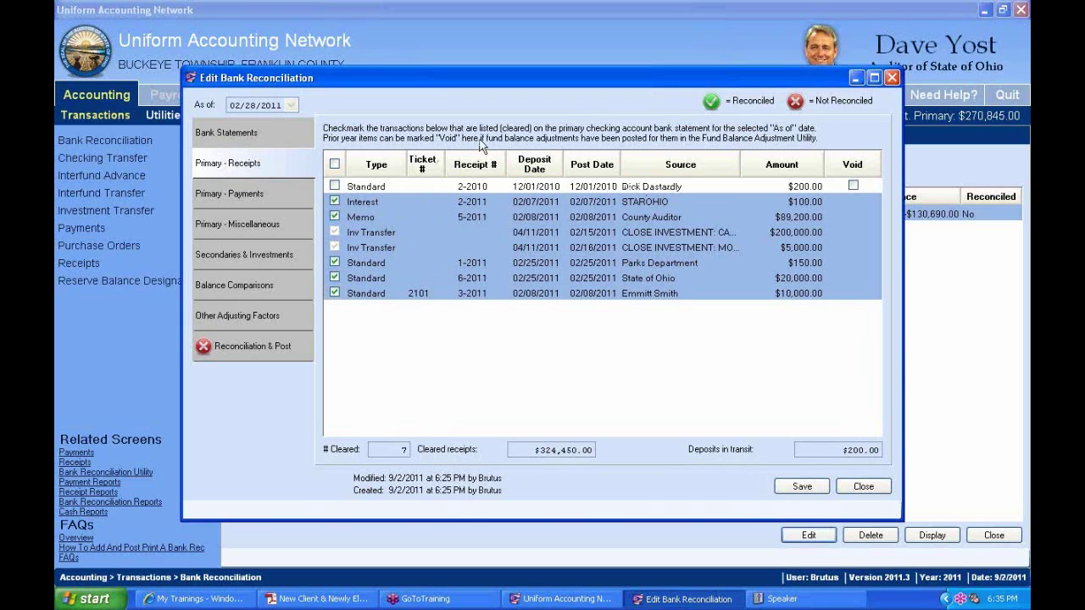
# - Look up the prior year receipt adjustment for the bad check in the Fund Balance Adjustment Utility, and return to the bank reconciliation
pyautogui.moveTo(369, 79); pyautogui.dragTo(554, 60)
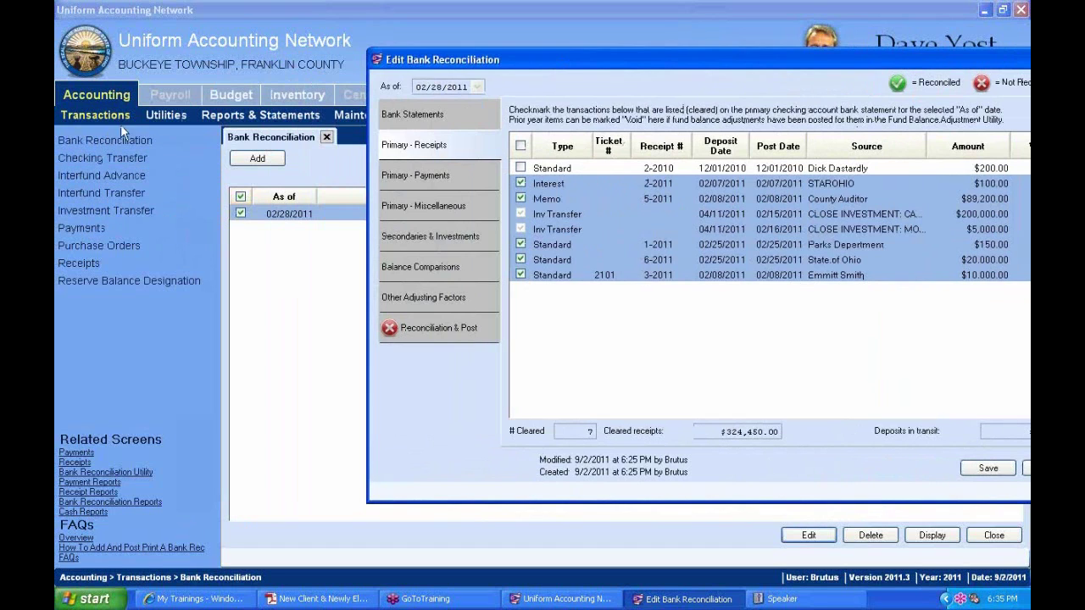
pyautogui.click(166, 114)
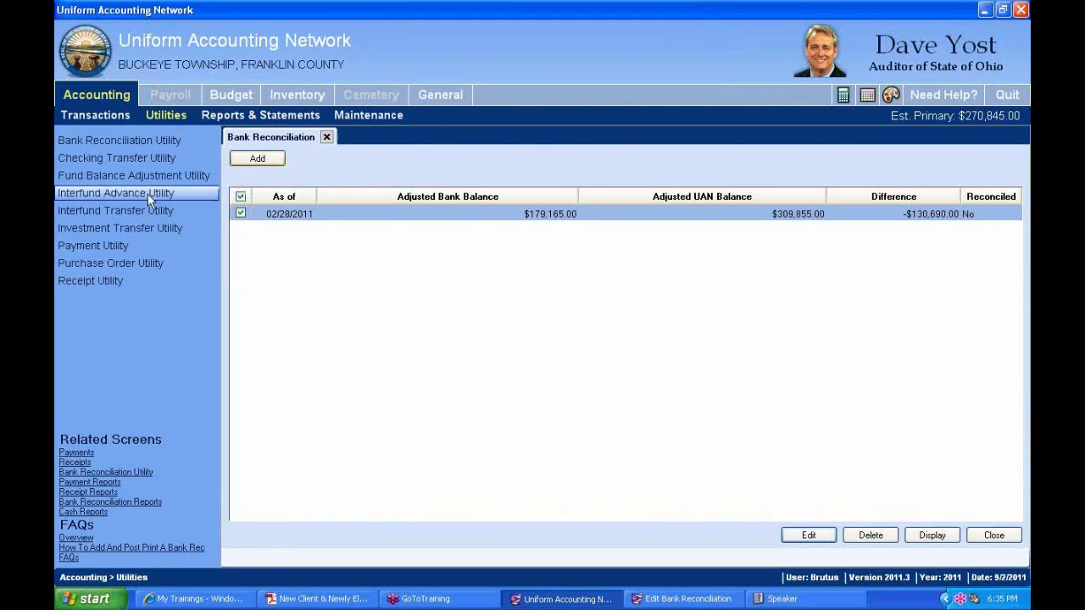
pyautogui.click(161, 193)
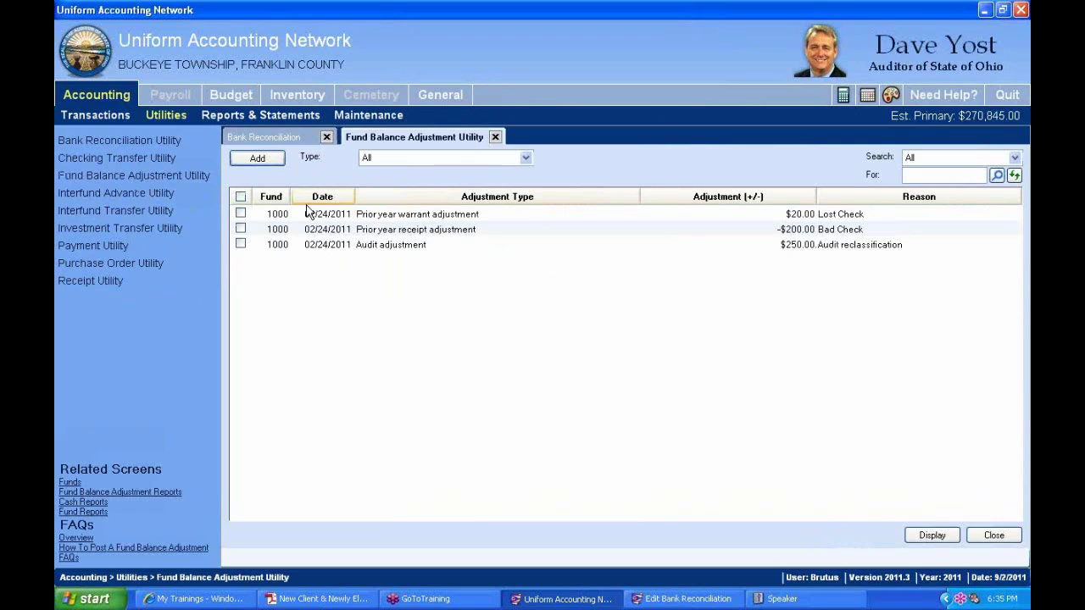
pyautogui.click(242, 229)
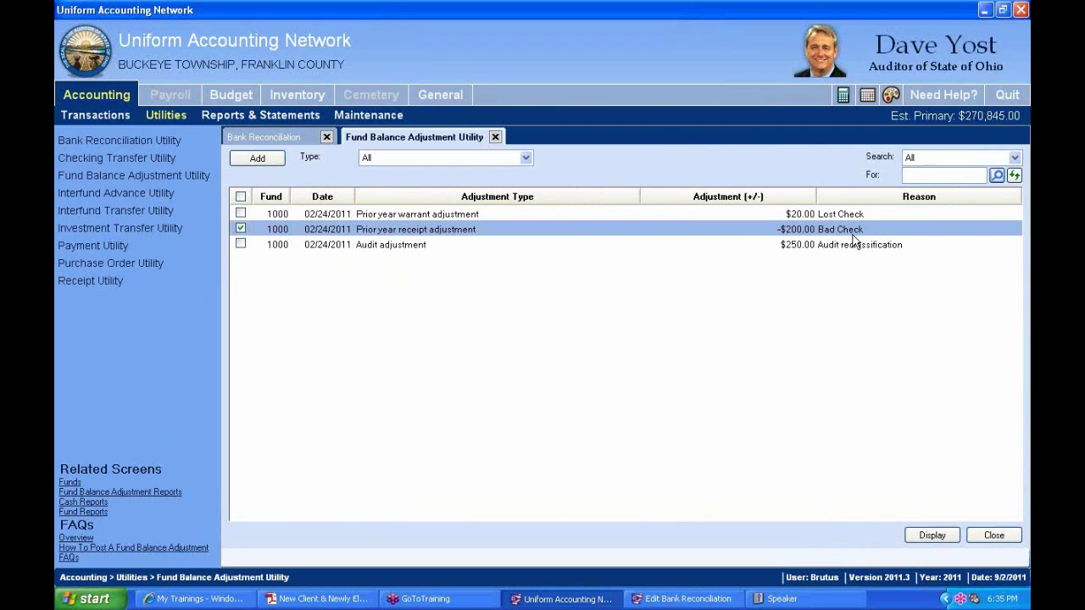
pyautogui.click(723, 599)
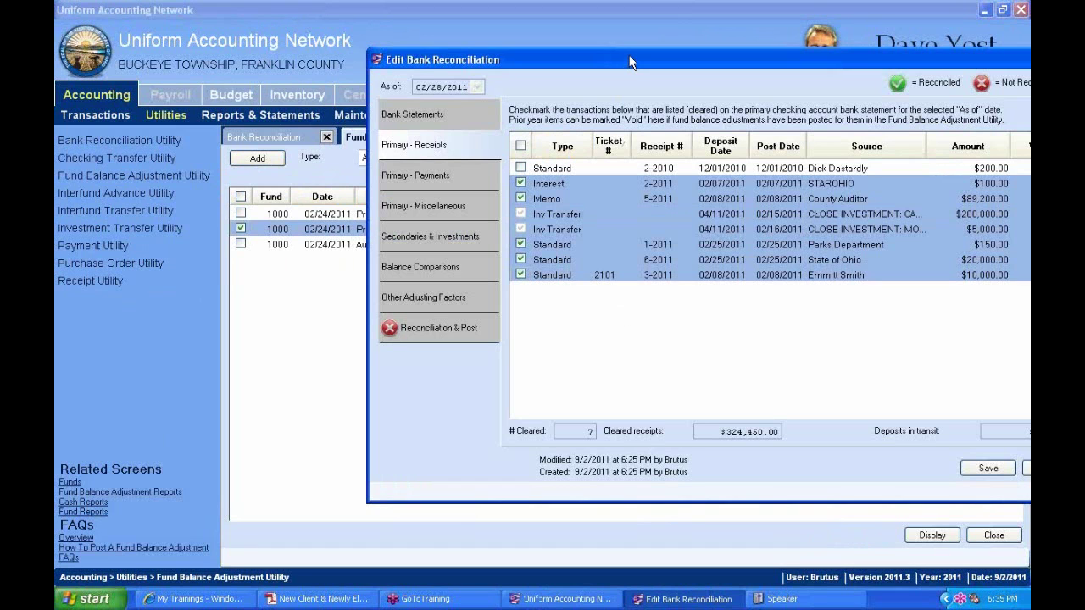
pyautogui.moveTo(629, 62); pyautogui.dragTo(404, 72)
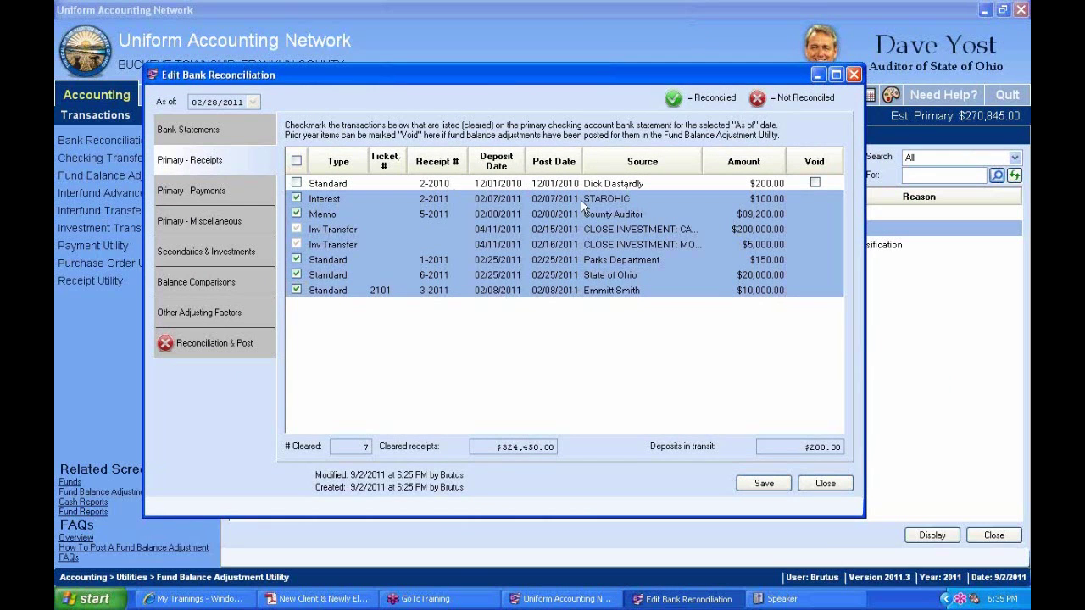
# - Mark the prior-year receipt 2-2010 as void, after briefly trying it as cleared
pyautogui.click(297, 183)
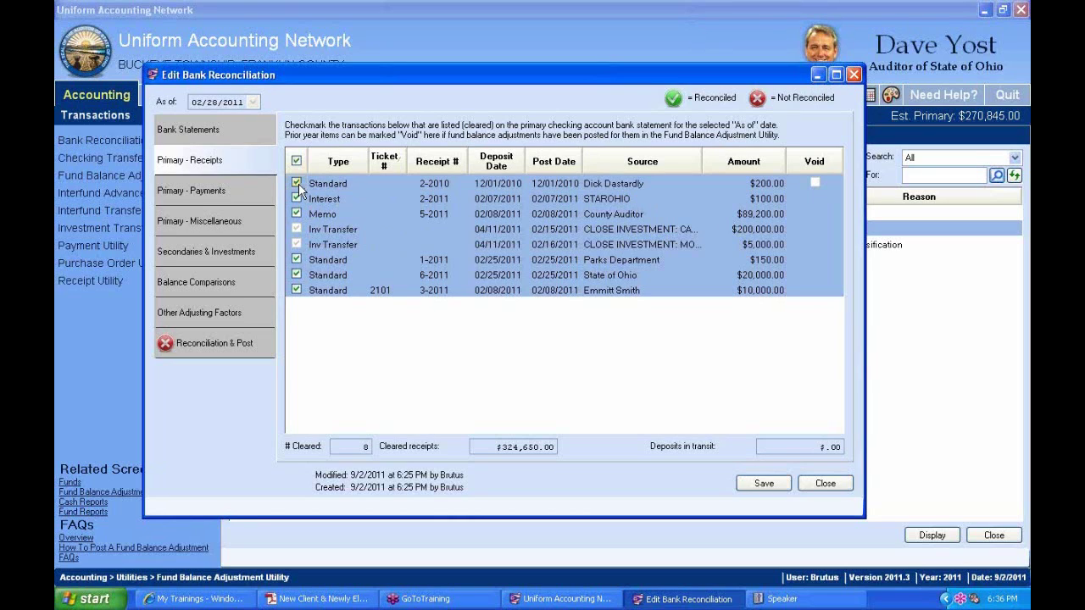
pyautogui.click(296, 183)
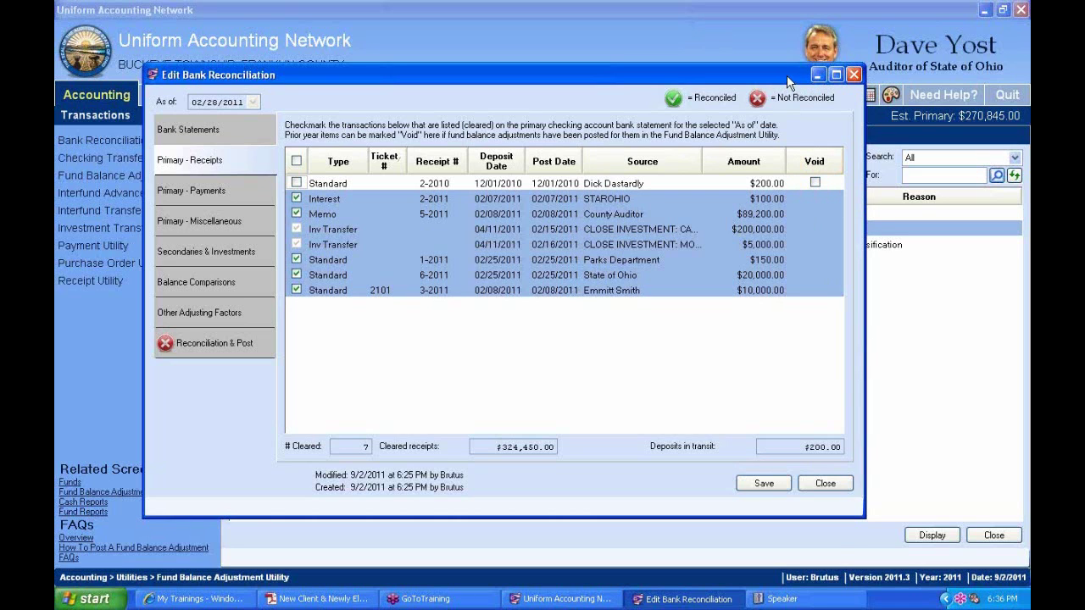
pyautogui.moveTo(786, 75); pyautogui.dragTo(685, 92)
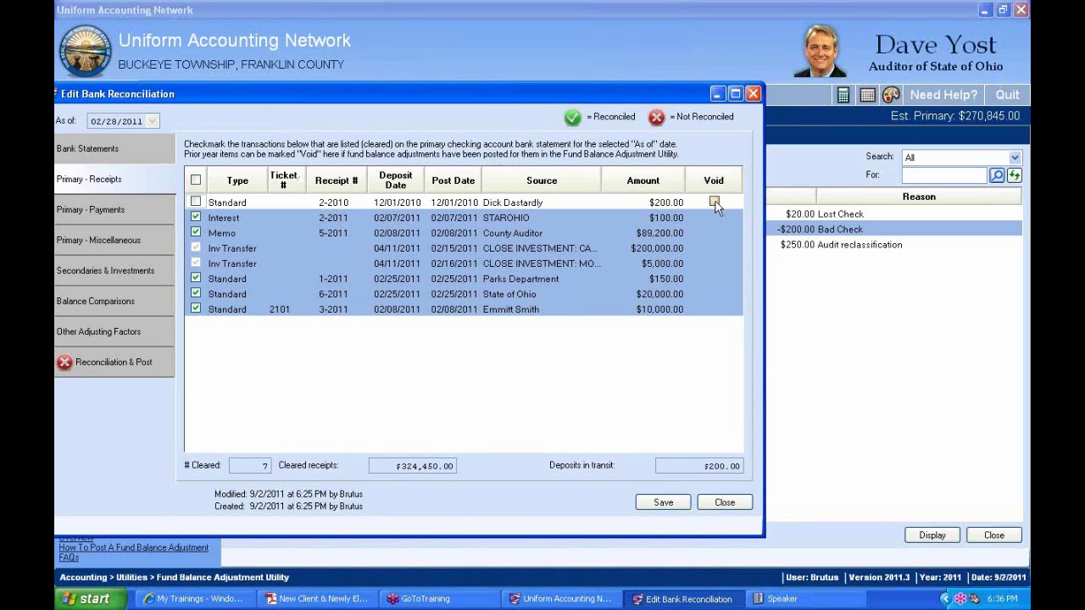
pyautogui.click(714, 201)
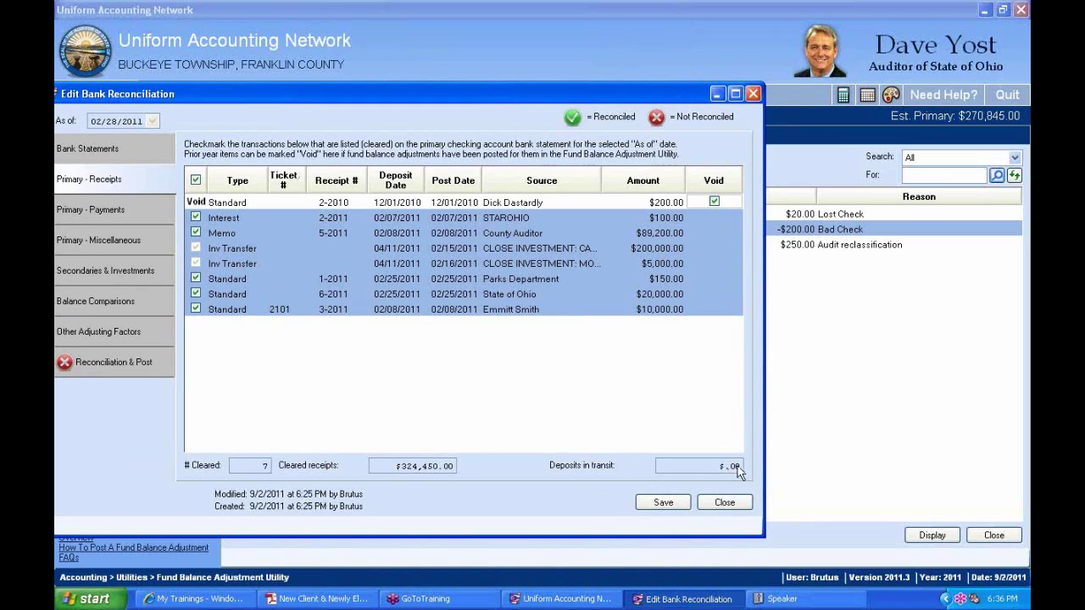
# - Try switching receipt 2-2010 from void to cleared, and mark it as void again
pyautogui.moveTo(419, 101); pyautogui.dragTo(595, 48)
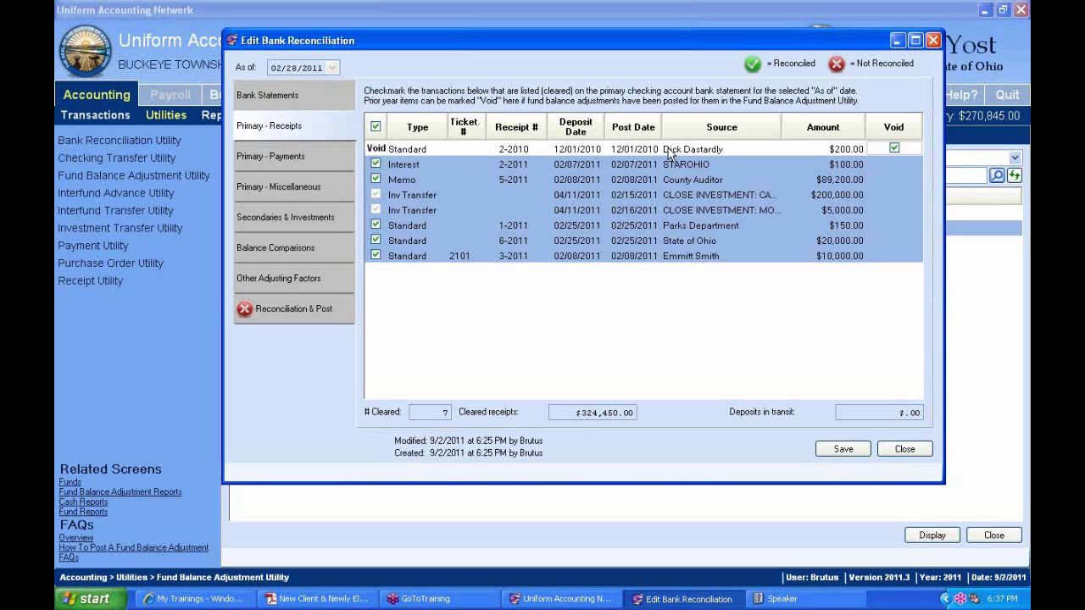
pyautogui.click(895, 148)
pyautogui.click(376, 149)
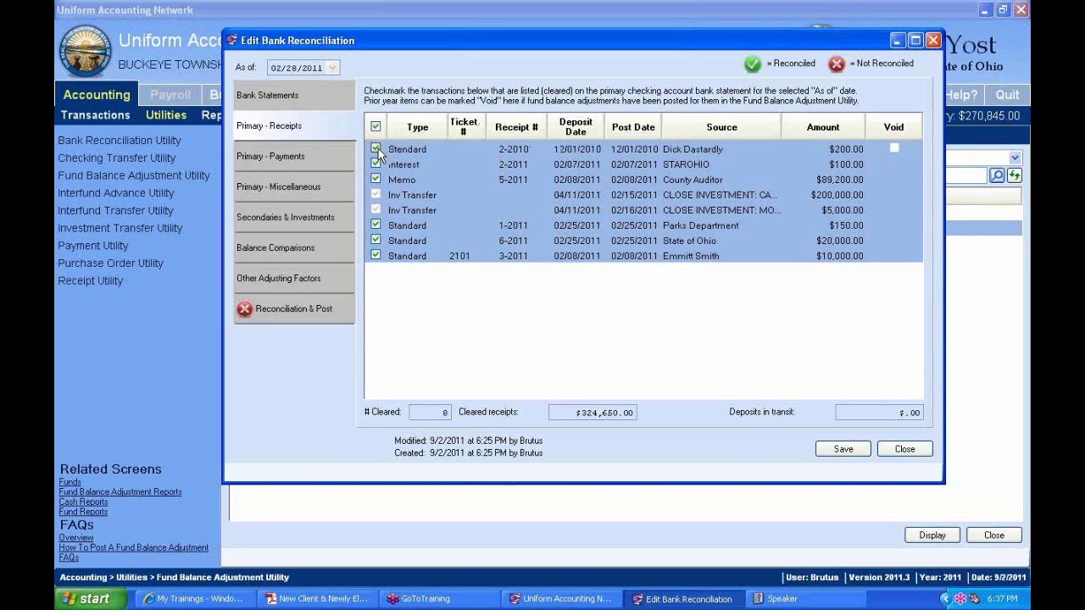
pyautogui.click(375, 148)
pyautogui.click(894, 148)
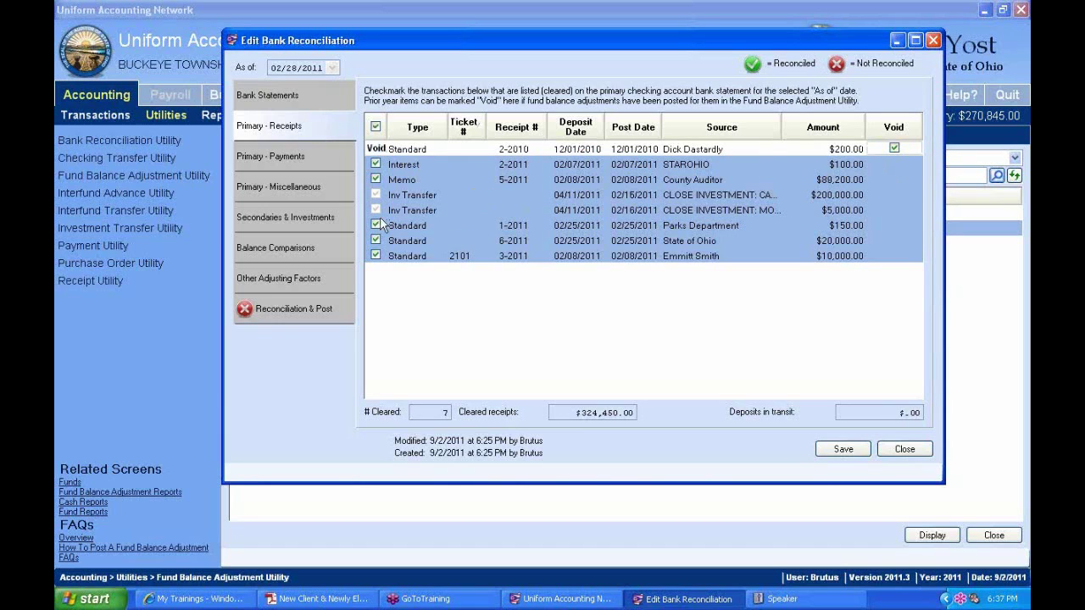
# - Check the deposits in transit in Reconciliation & Post against the Primary - Receipts section
pyautogui.click(282, 313)
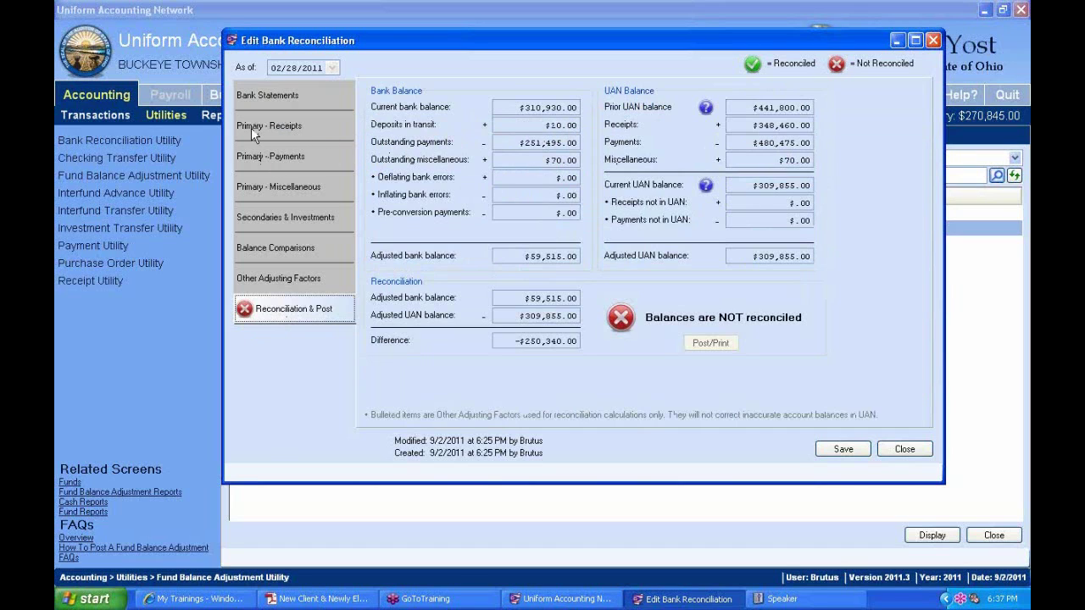
pyautogui.click(277, 127)
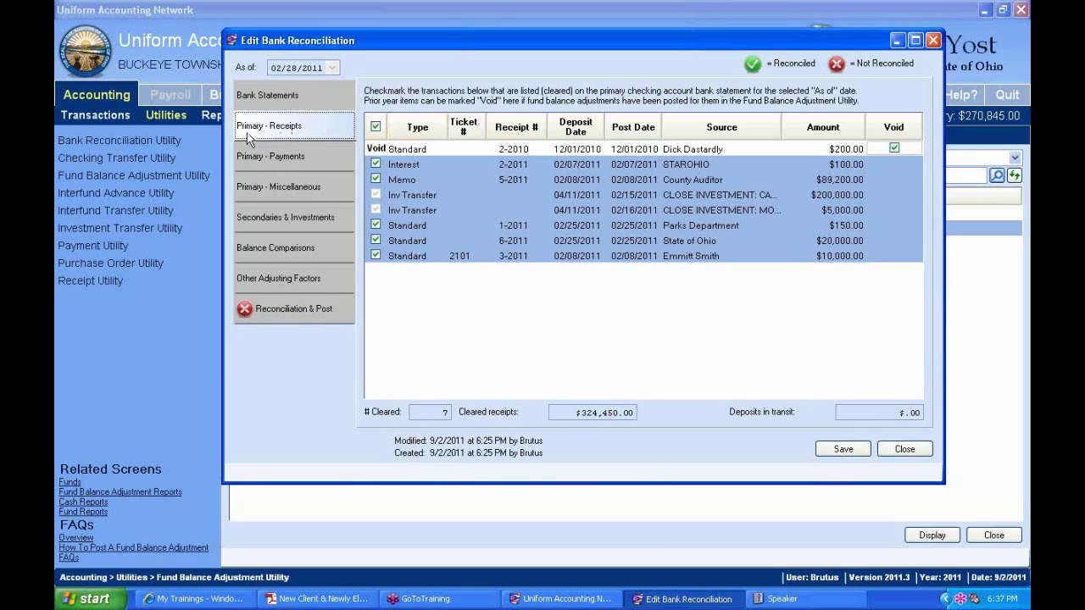
# - Review the Primary - Payments list: the preselected transfers, the voided electronic payment 1-2011, and payments 10005 through 10007
pyautogui.click(292, 159)
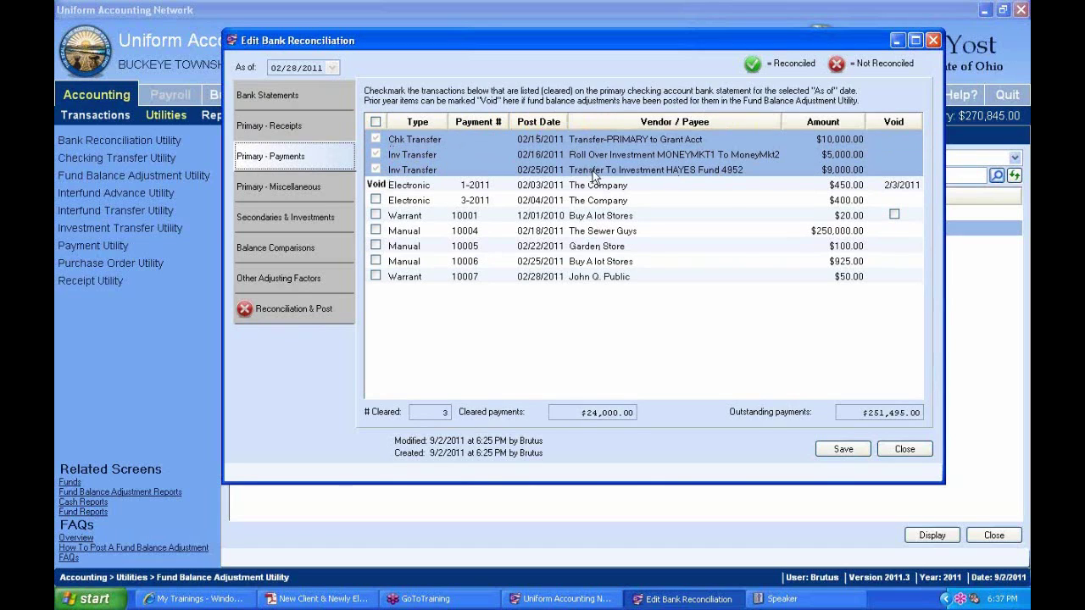
pyautogui.click(387, 136)
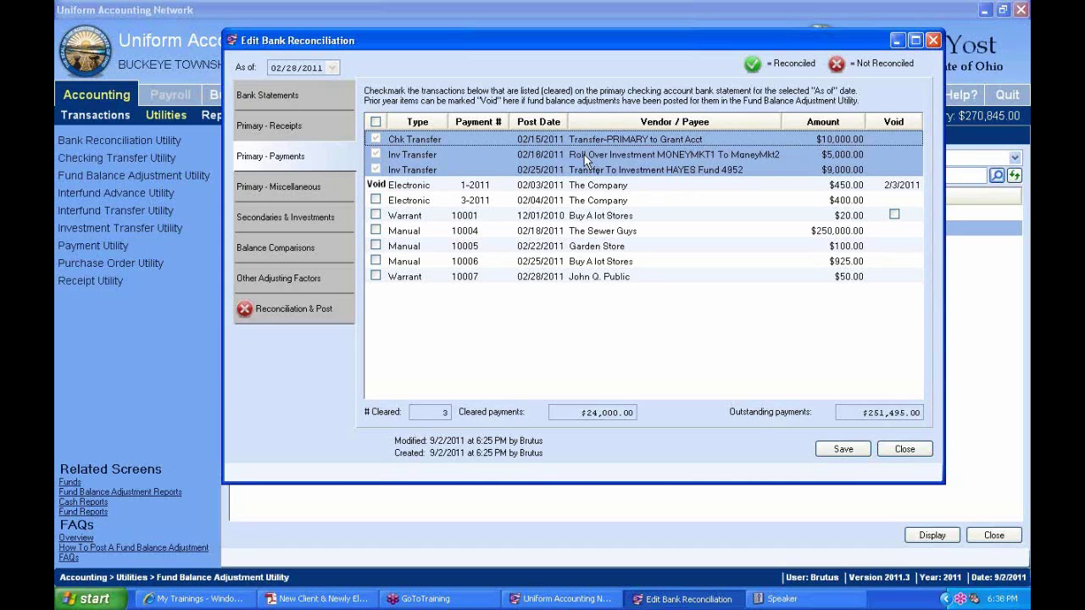
pyautogui.click(428, 190)
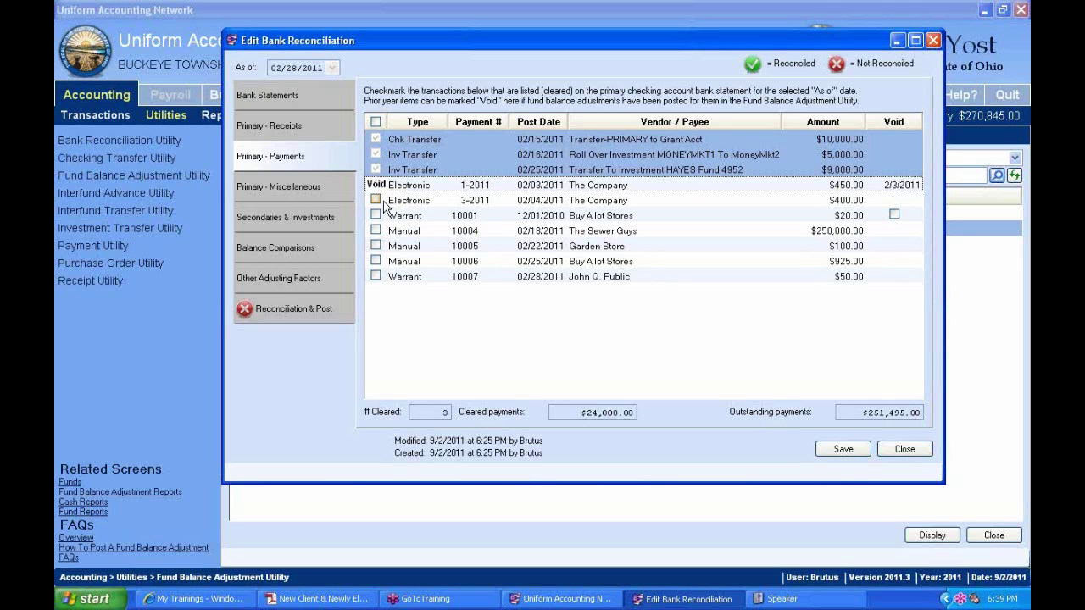
pyautogui.click(476, 247)
pyautogui.click(487, 266)
pyautogui.click(483, 280)
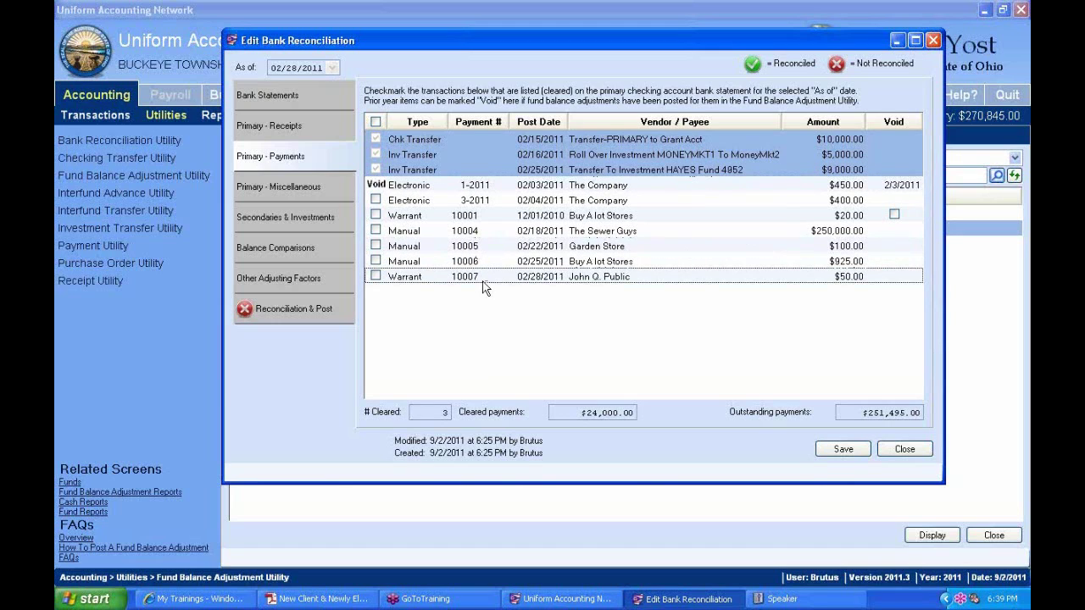
# - Try marking warrant 10001 and manual payment 10004 as cleared, unmarking each again
pyautogui.click(375, 215)
pyautogui.click(375, 229)
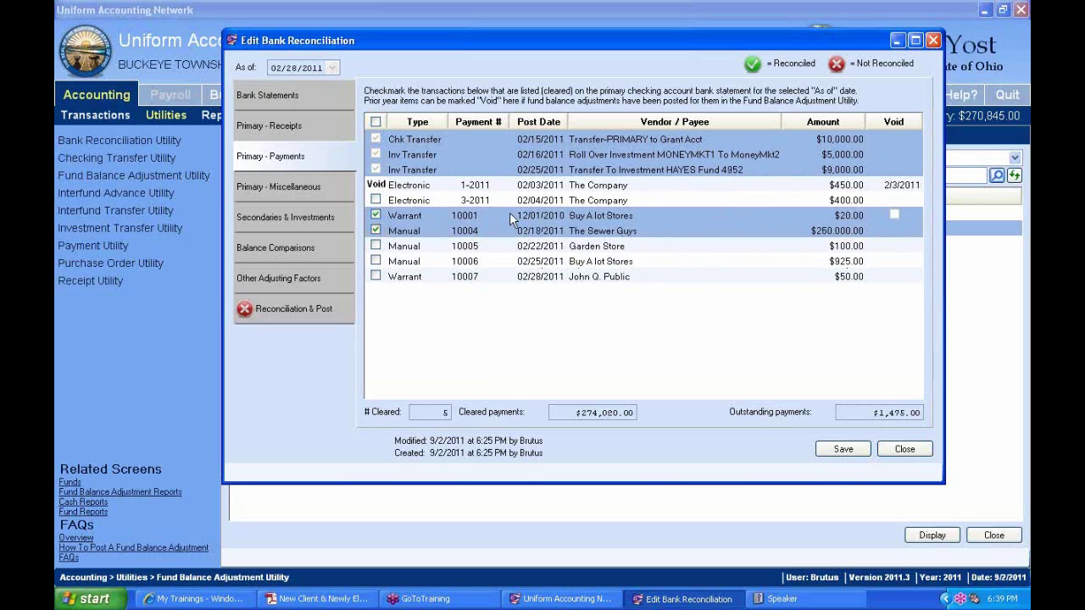
pyautogui.click(376, 229)
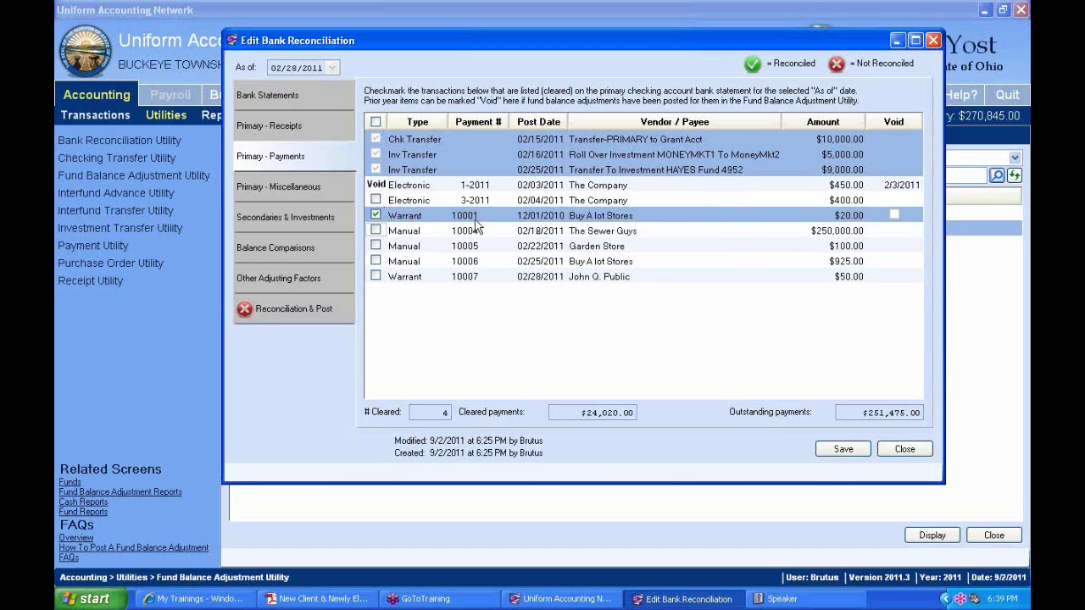
pyautogui.click(377, 216)
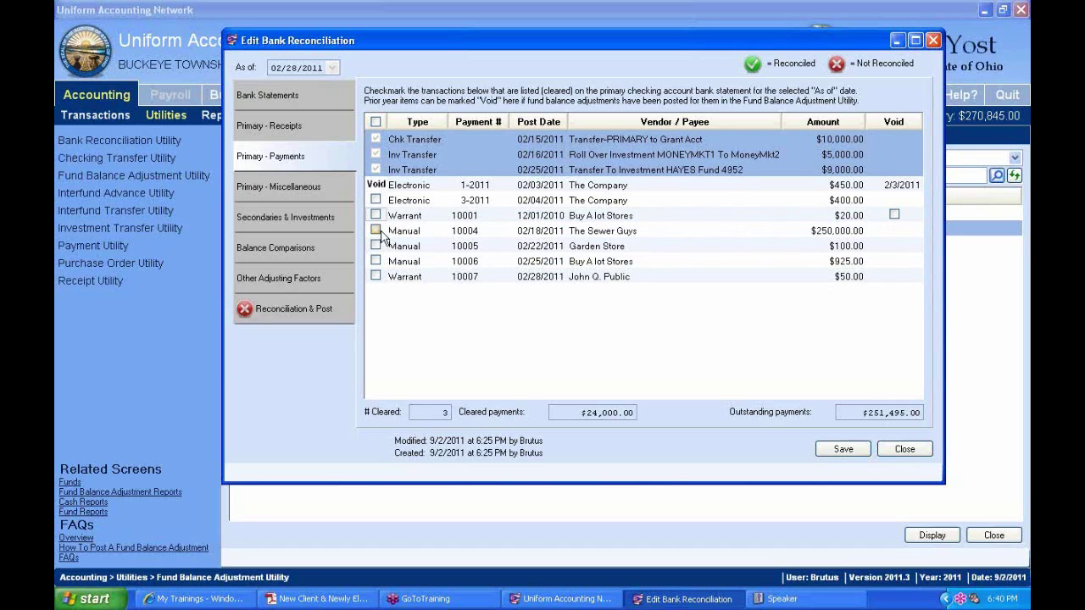
# - Mark manual payment 10004 and electronic payment 3-2011 as cleared in the primary payments
pyautogui.click(376, 230)
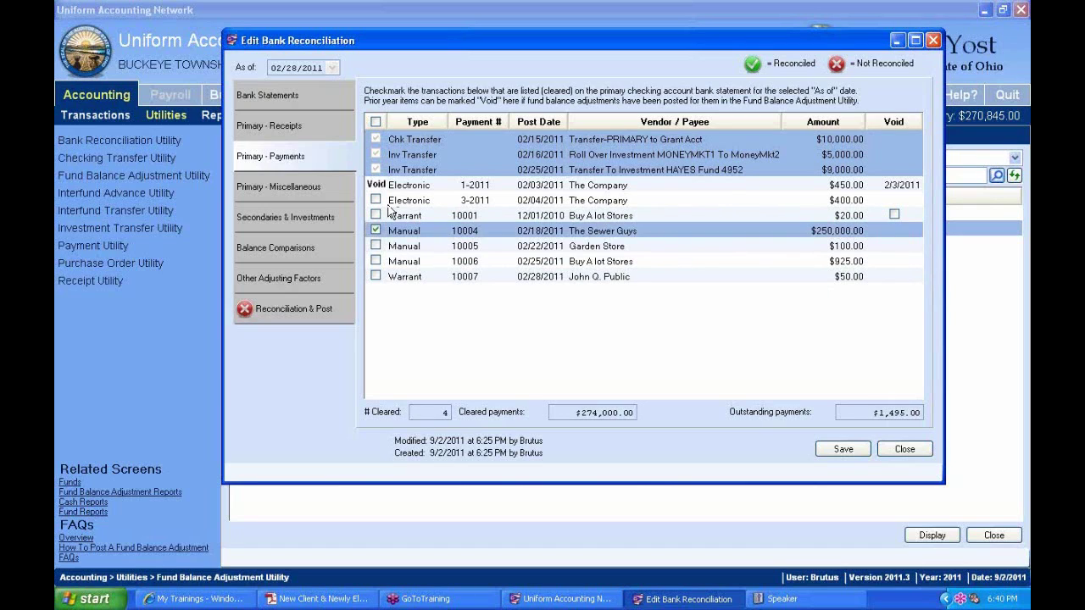
pyautogui.click(376, 201)
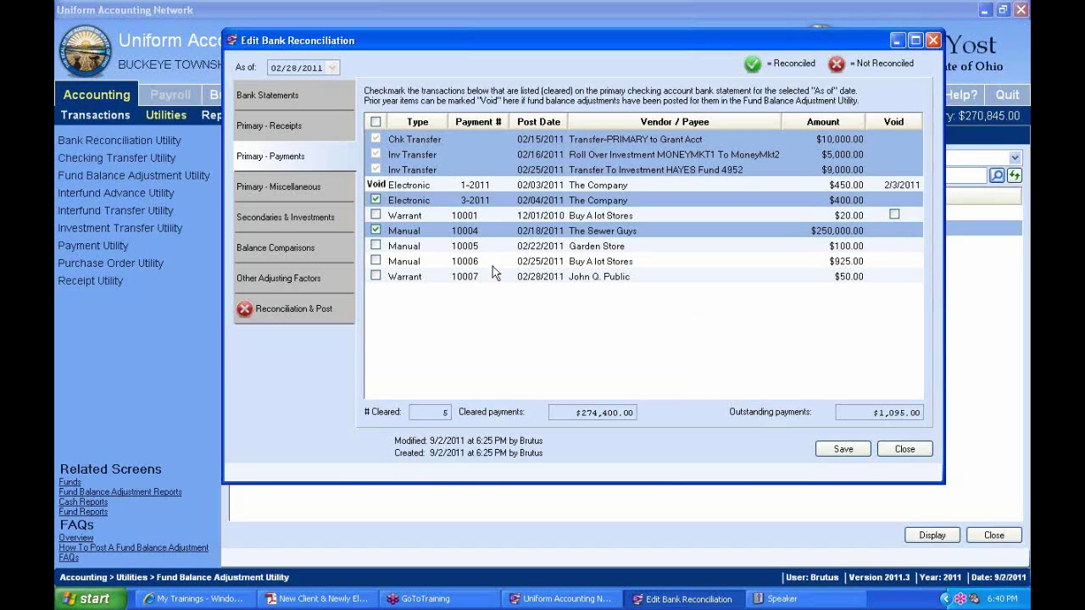
# - Try unmarking and re-marking manual payment 10004 as cleared to compare the cleared and outstanding payment totals
pyautogui.click(375, 230)
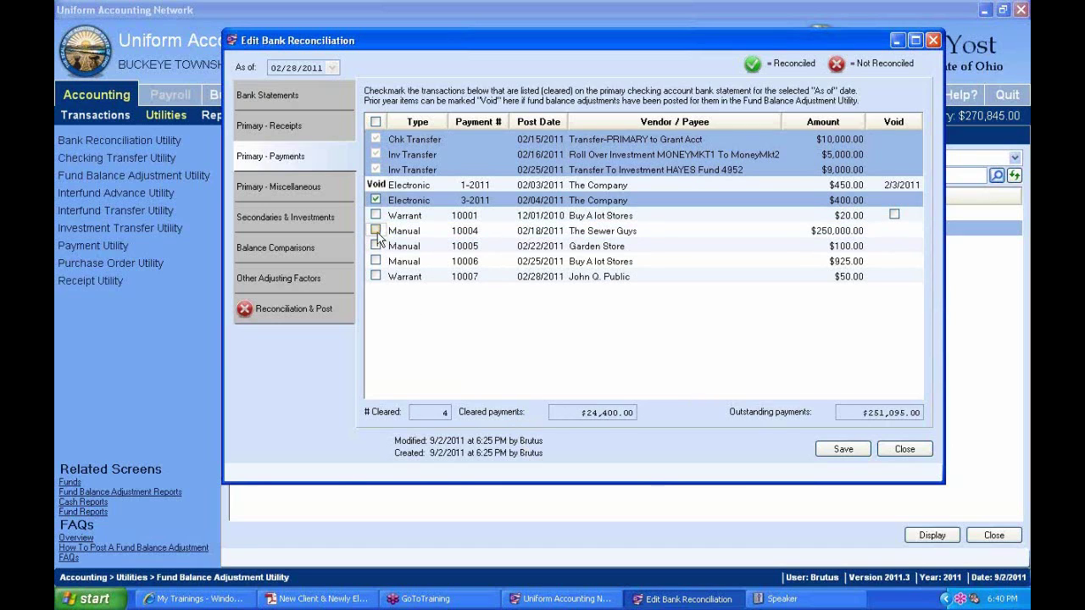
pyautogui.click(376, 230)
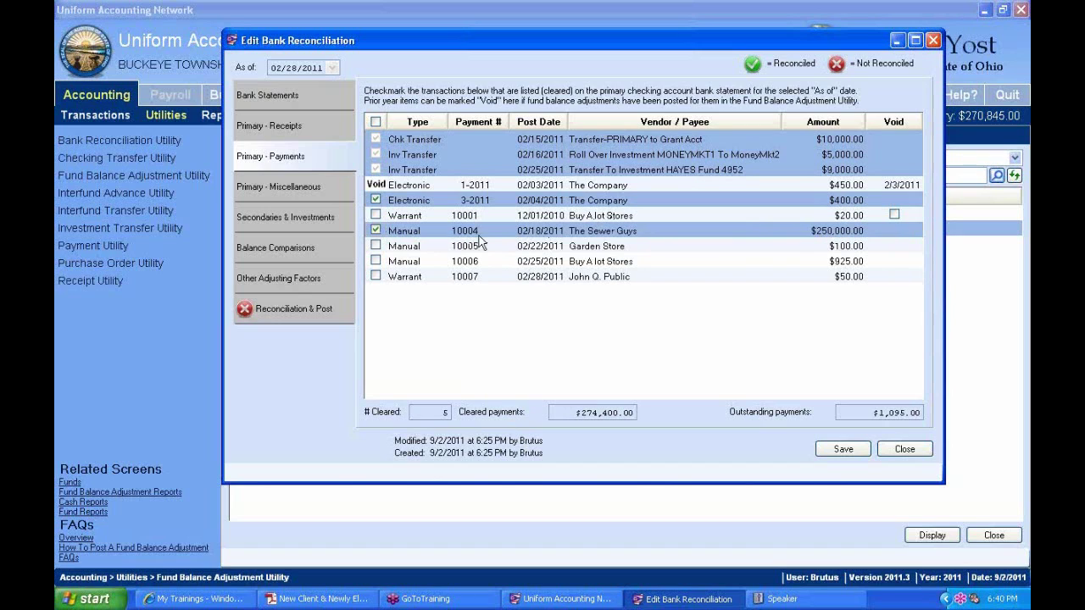
pyautogui.click(376, 230)
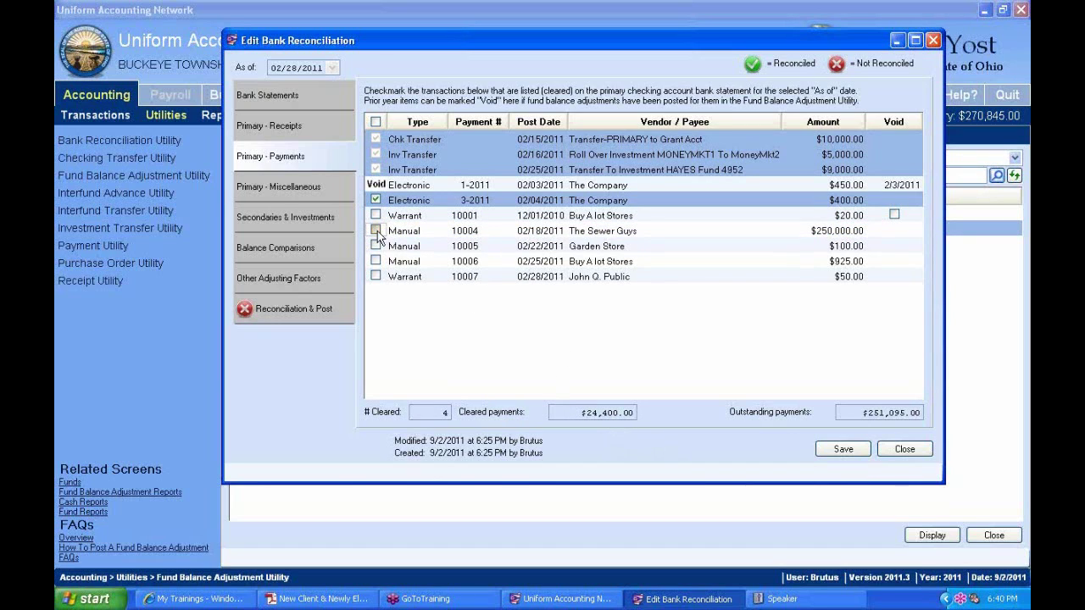
pyautogui.click(375, 231)
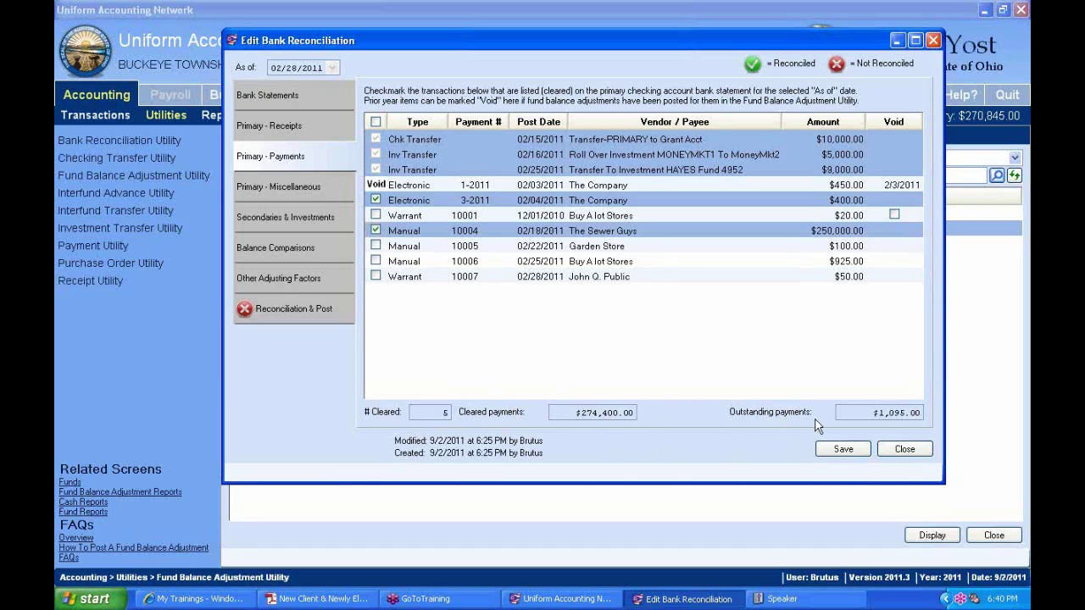
pyautogui.click(376, 231)
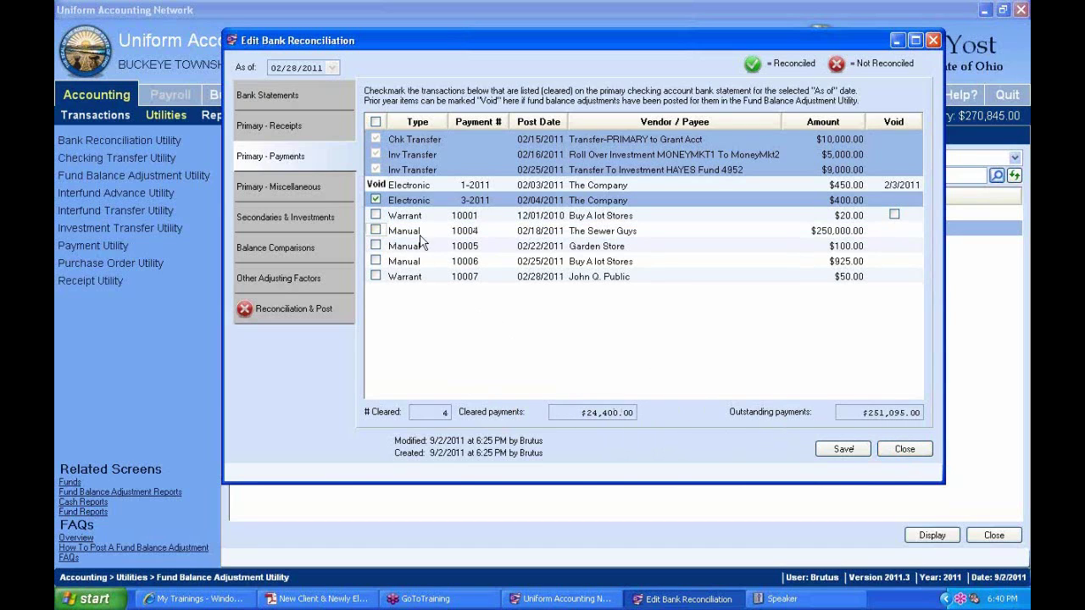
pyautogui.click(375, 231)
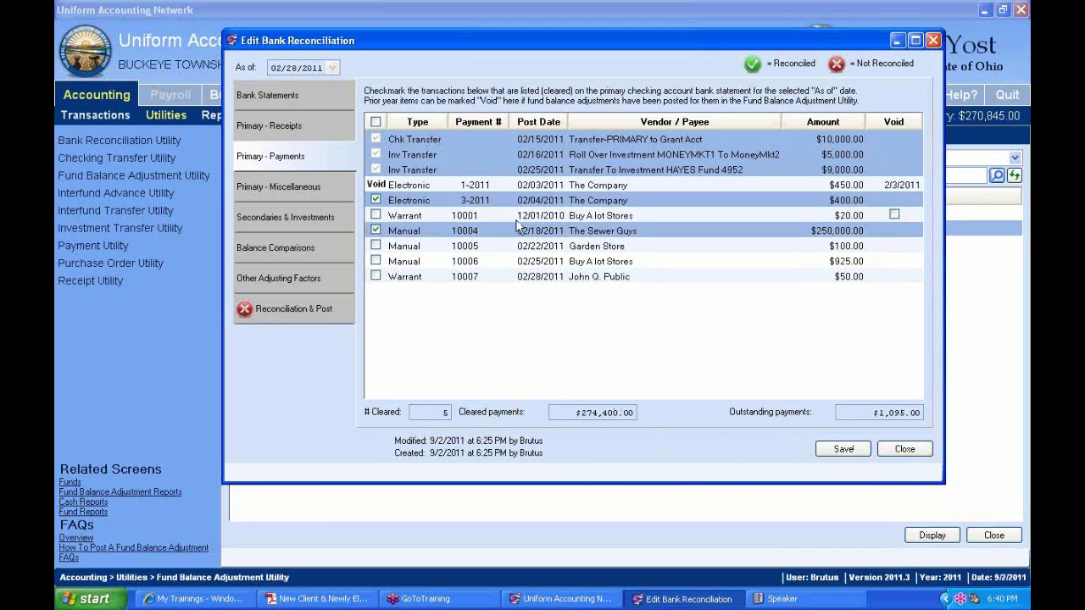
# - Check the outstanding payments in Reconciliation & Post and the prior year warrant adjustment in the Fund Balance Adjustment Utility list
pyautogui.click(284, 312)
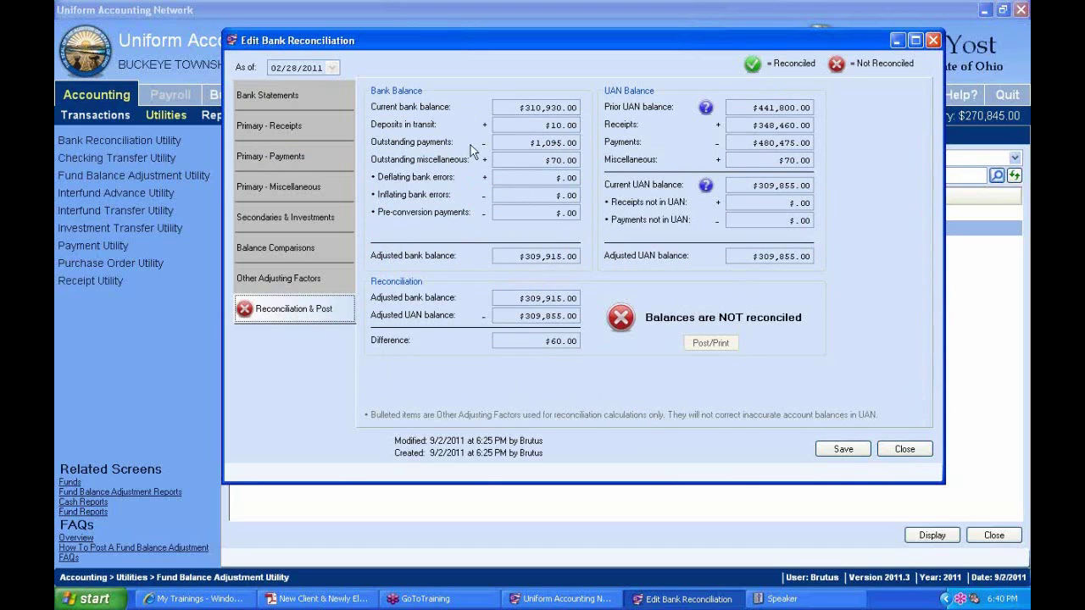
pyautogui.click(289, 159)
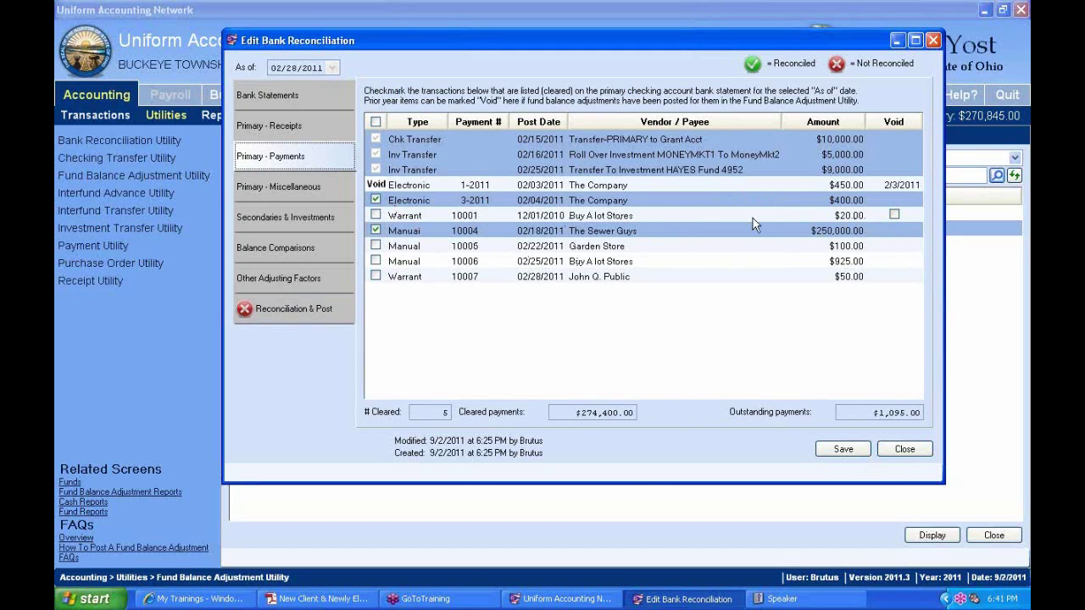
pyautogui.click(546, 217)
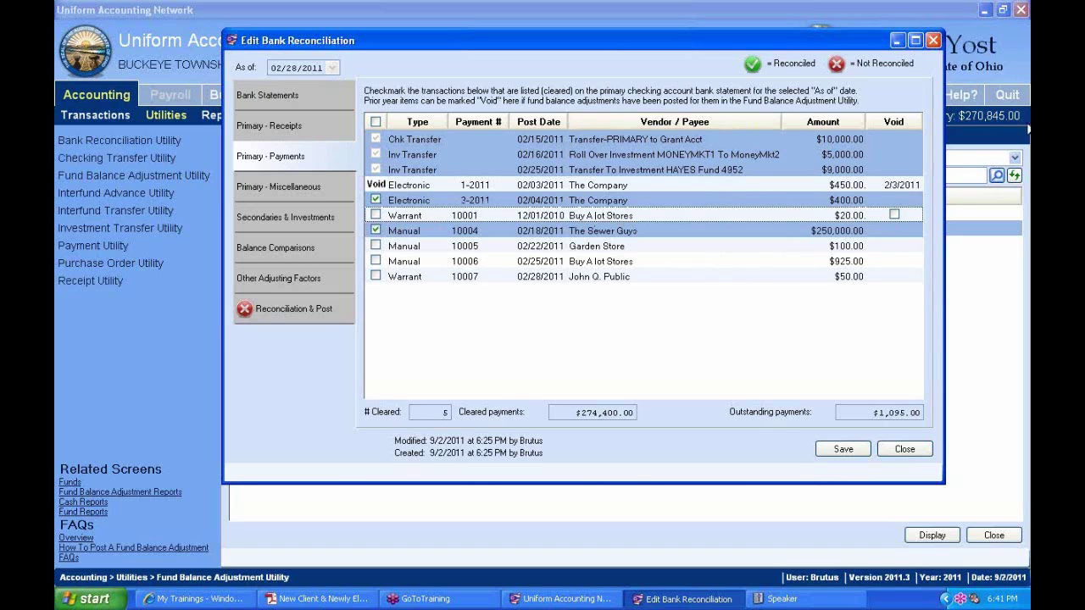
pyautogui.click(975, 125)
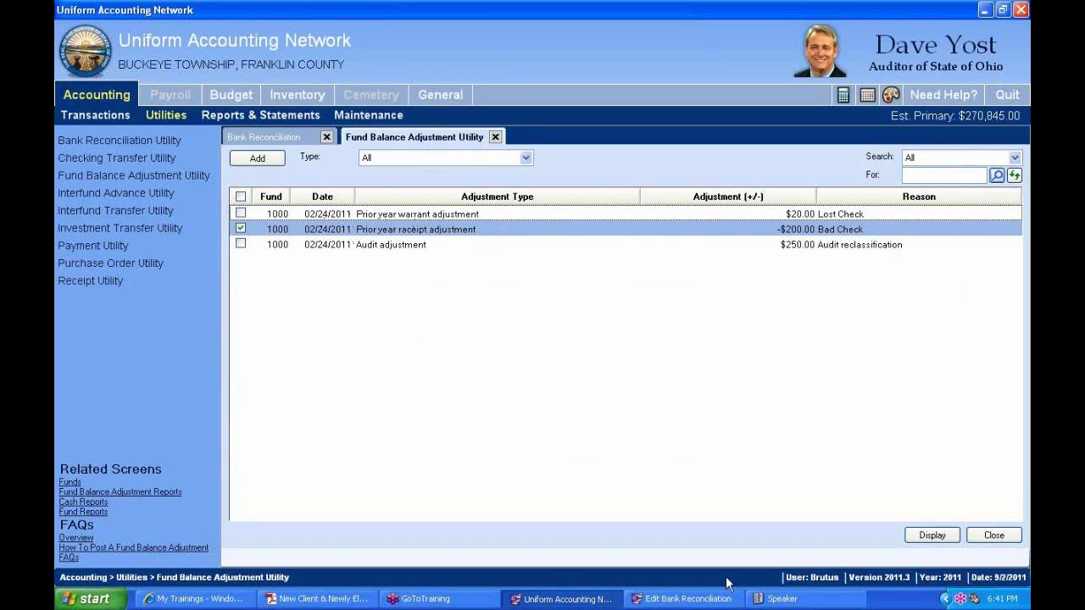
pyautogui.click(684, 598)
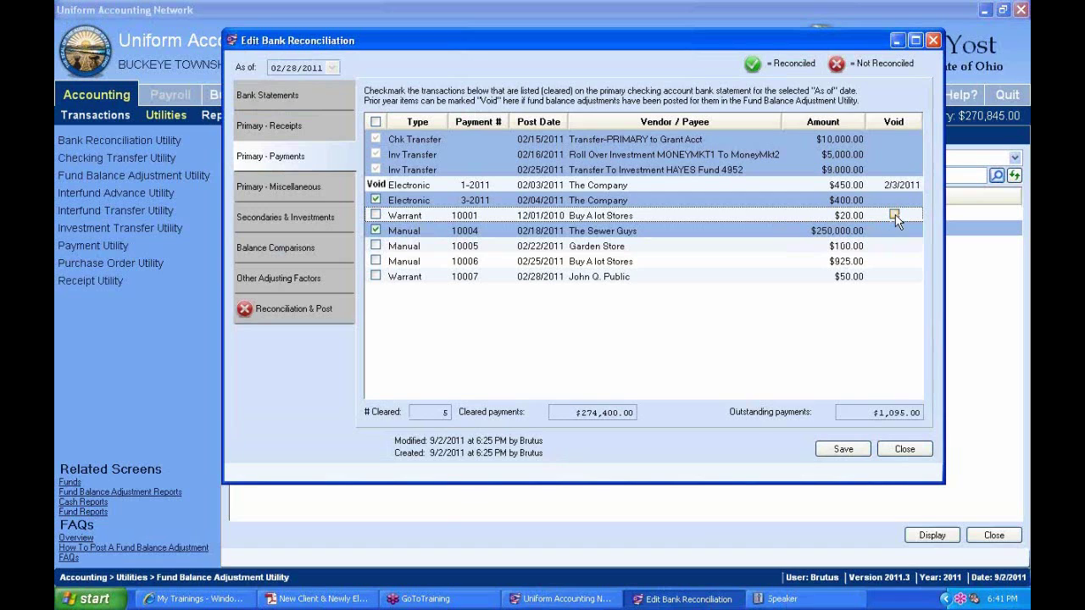
# - Mark prior-year warrant 10001 as void in the primary payments and check the outstanding payments in Reconciliation & Post
pyautogui.click(375, 216)
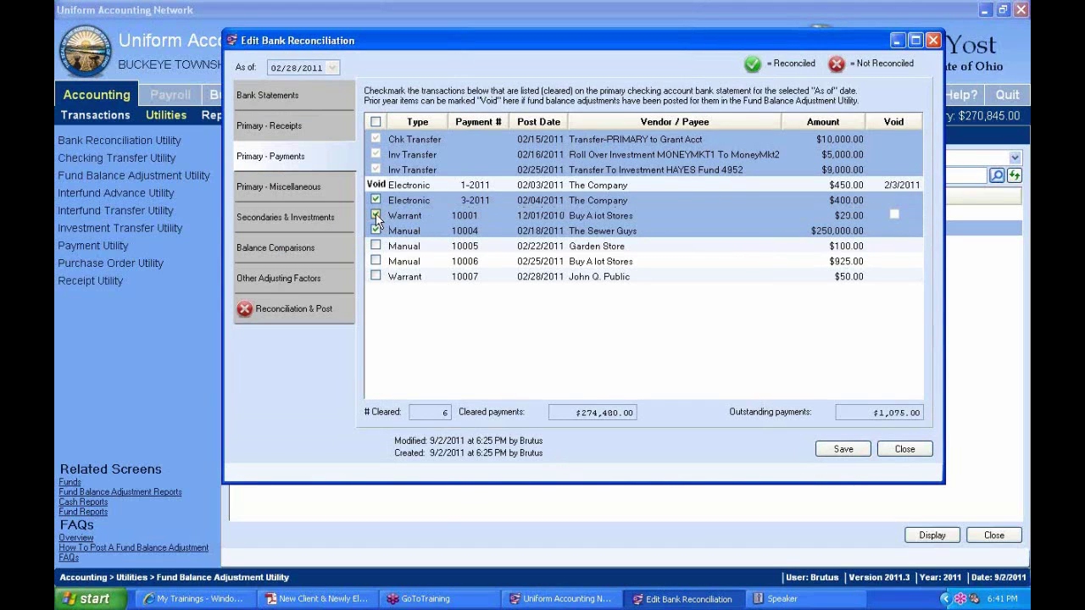
pyautogui.click(375, 215)
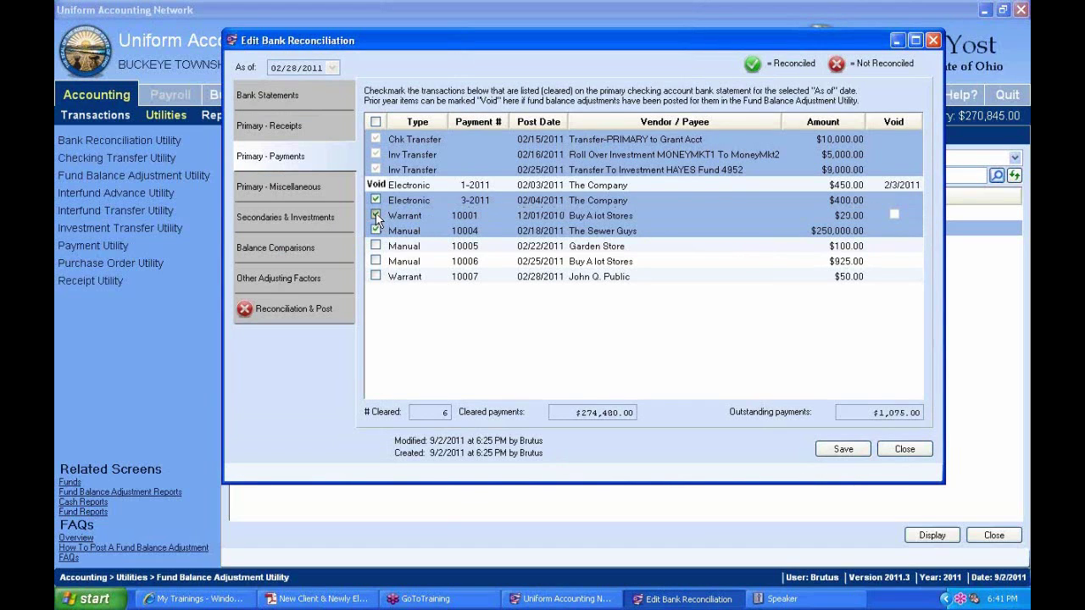
pyautogui.click(894, 215)
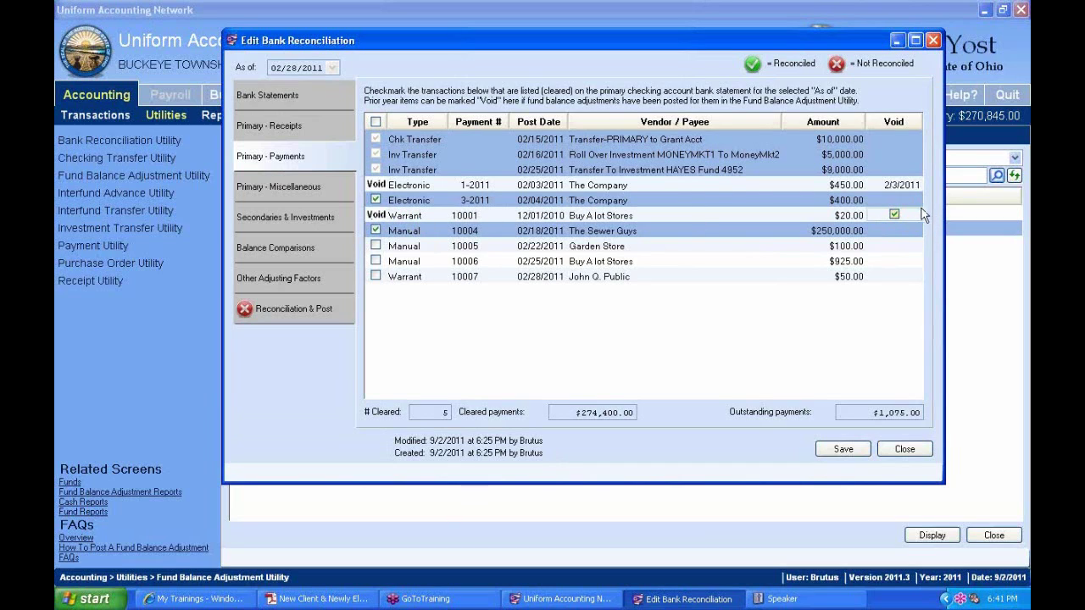
pyautogui.click(895, 215)
pyautogui.click(894, 215)
pyautogui.click(295, 311)
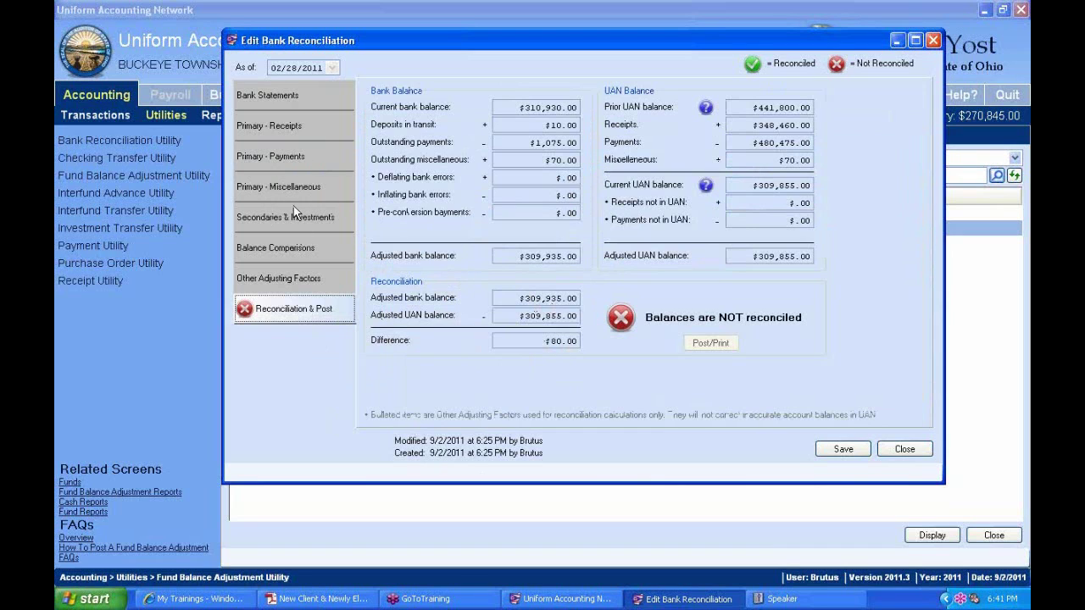
pyautogui.click(289, 156)
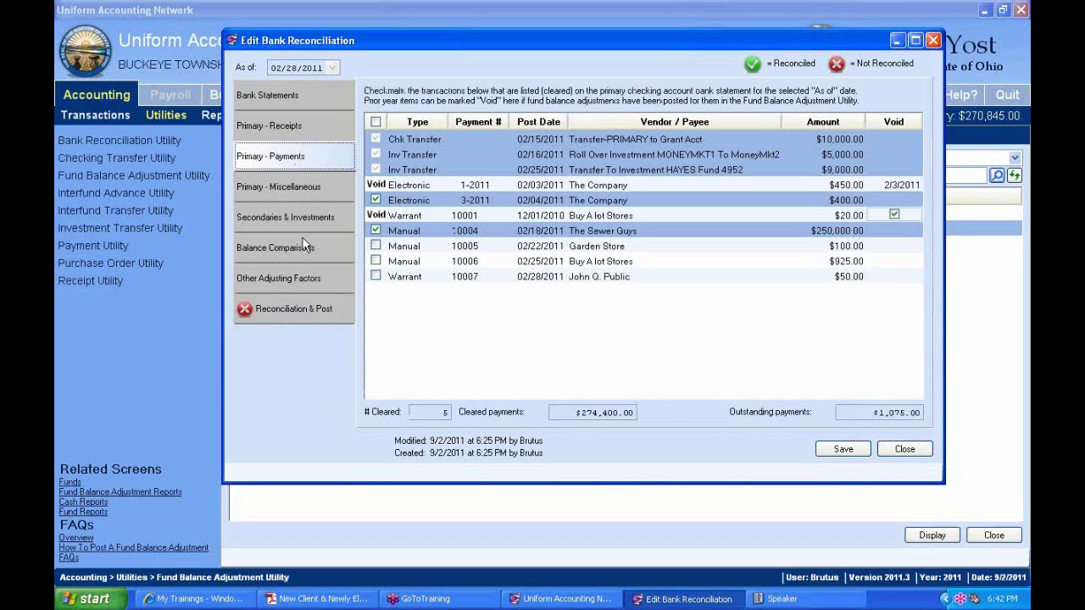
# - Mark all fund balance adjustments in Primary - Miscellaneous as cleared and check the outstanding miscellaneous amount in Reconciliation & Post
pyautogui.click(281, 185)
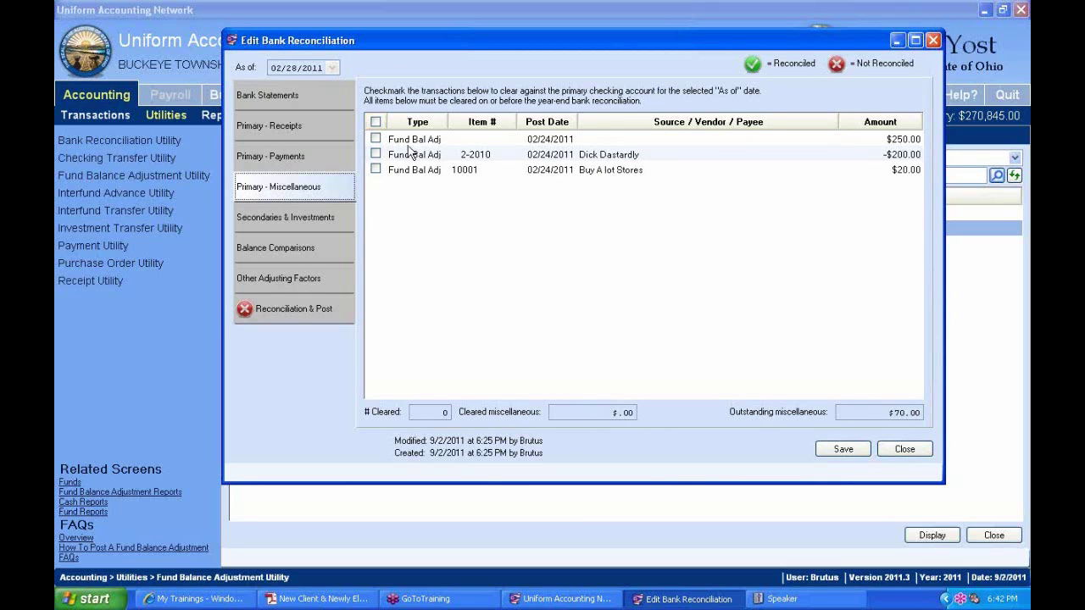
pyautogui.click(376, 122)
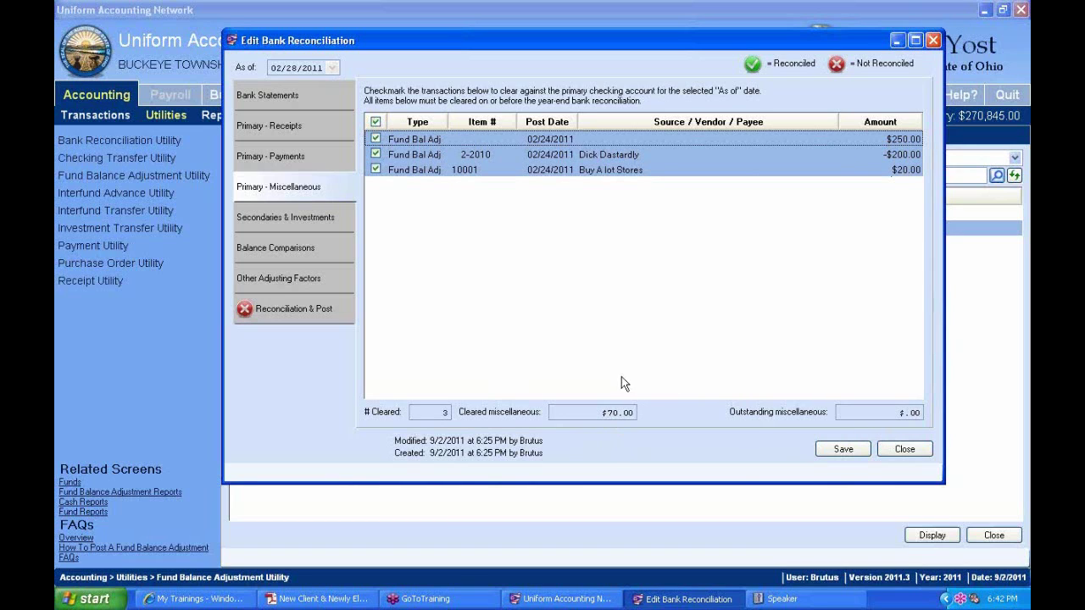
pyautogui.click(312, 310)
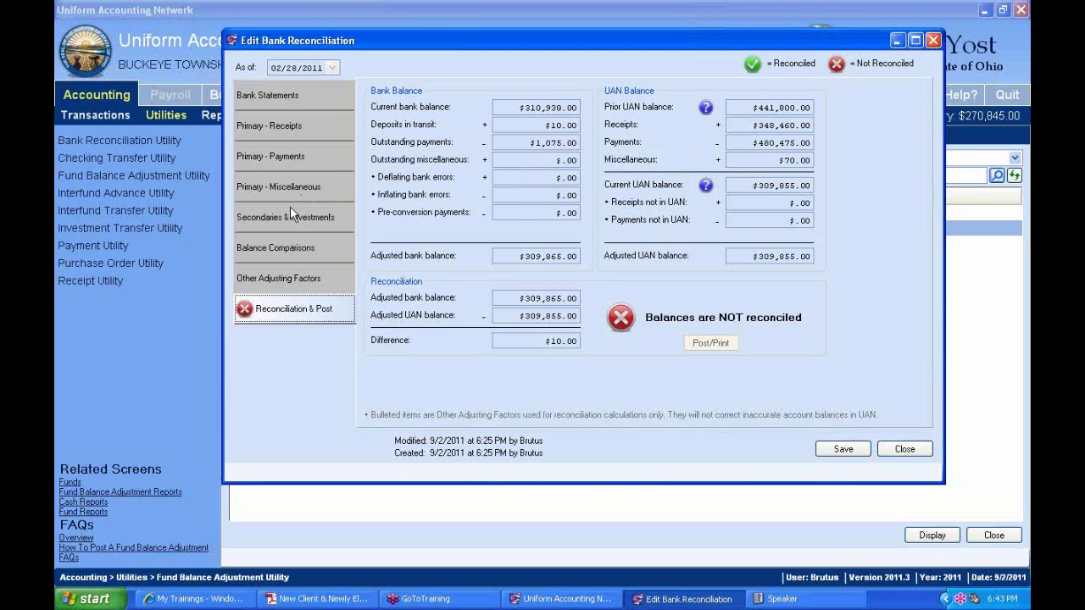
pyautogui.click(269, 191)
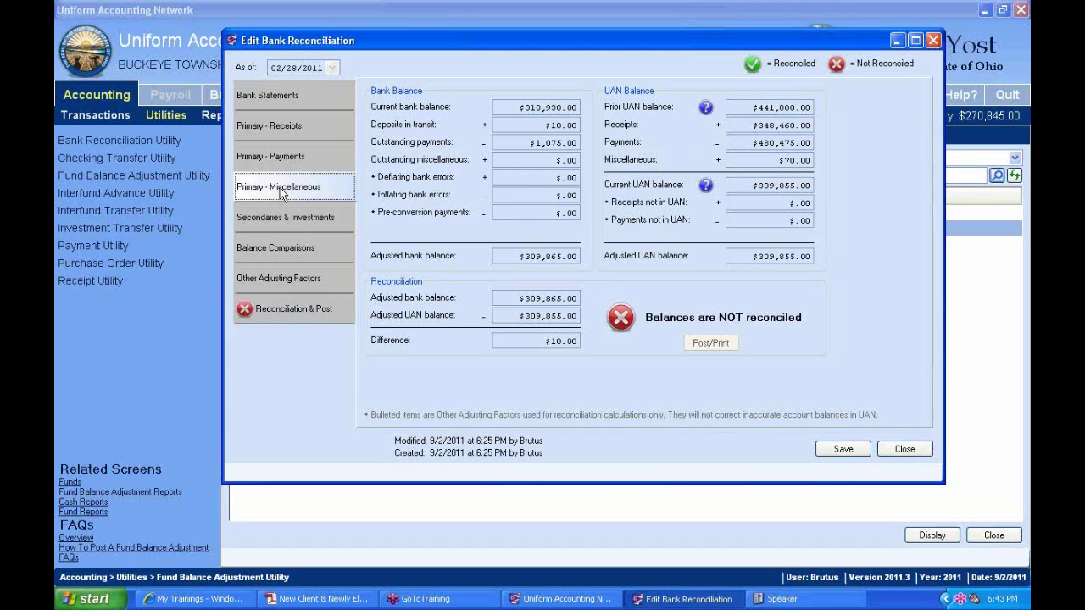
# - Review the Secondaries & Investments transactions against Primary - Receipts, including the CD4951 interest item 4-2011
pyautogui.click(272, 218)
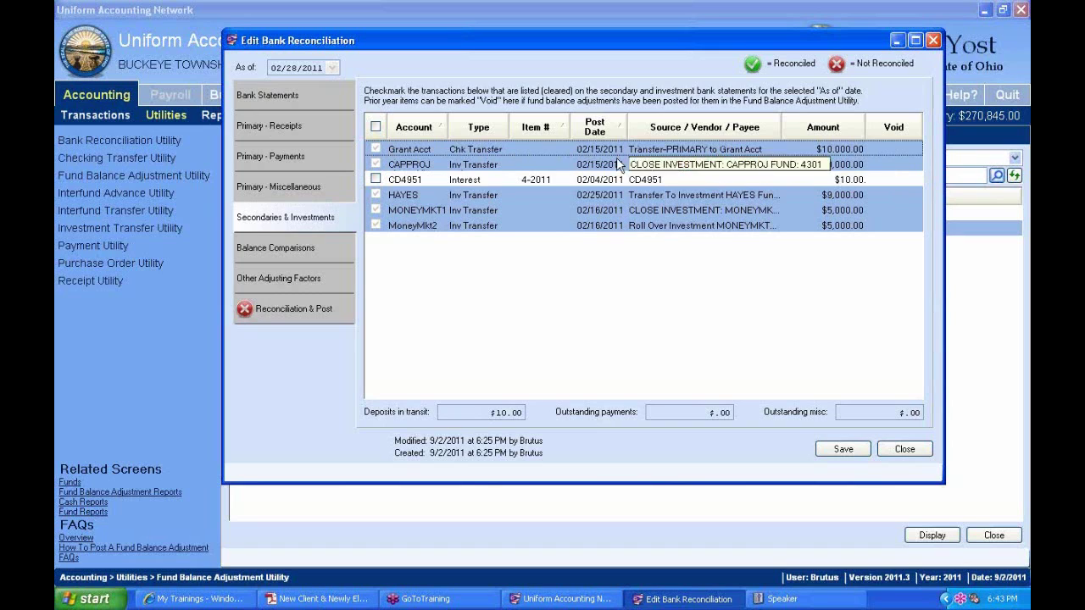
pyautogui.click(286, 127)
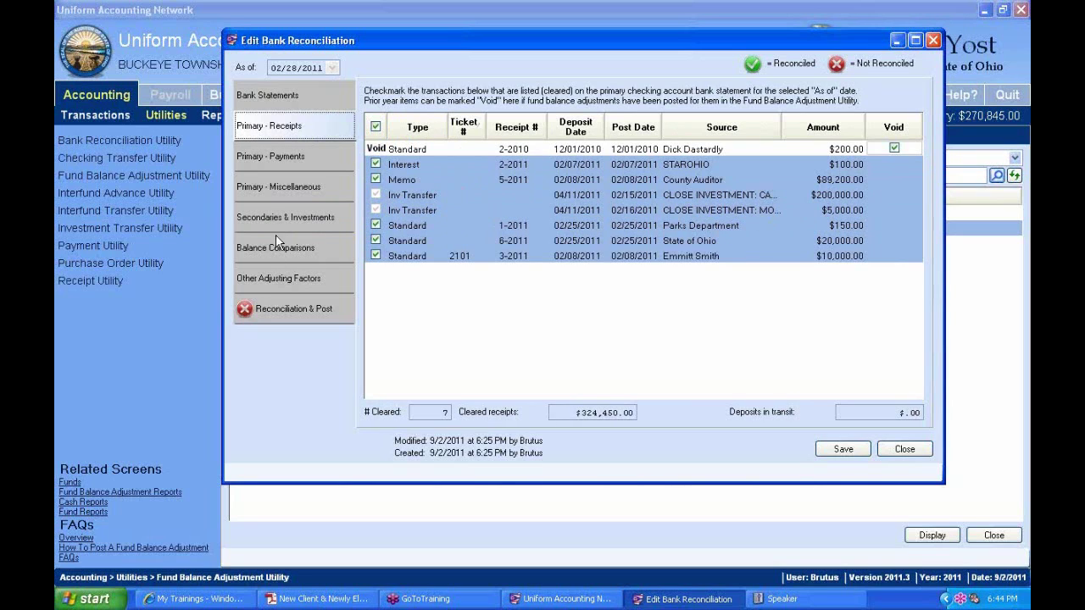
pyautogui.click(315, 224)
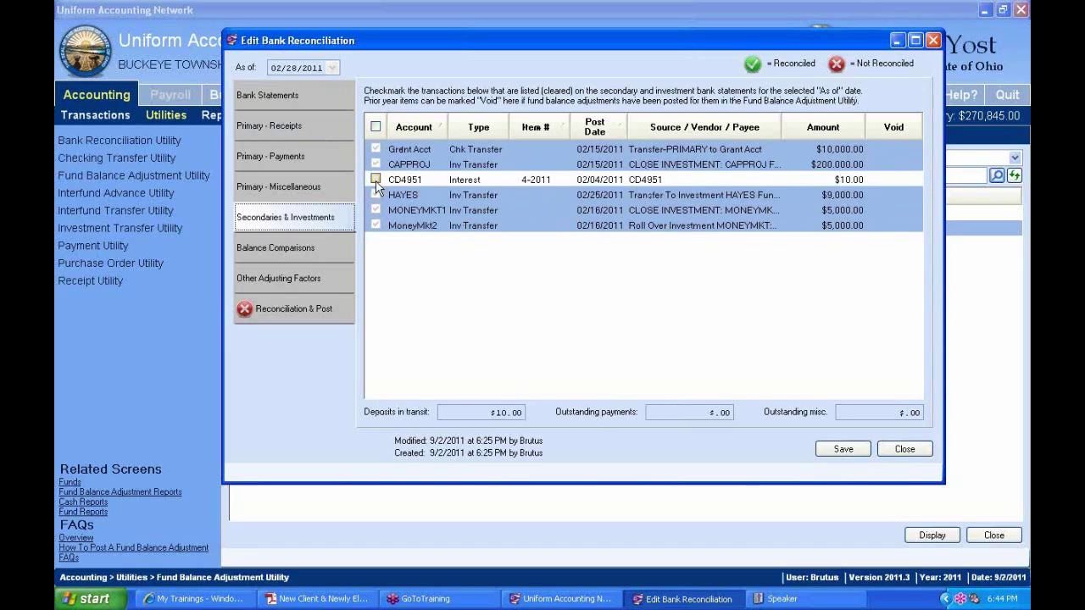
pyautogui.click(470, 179)
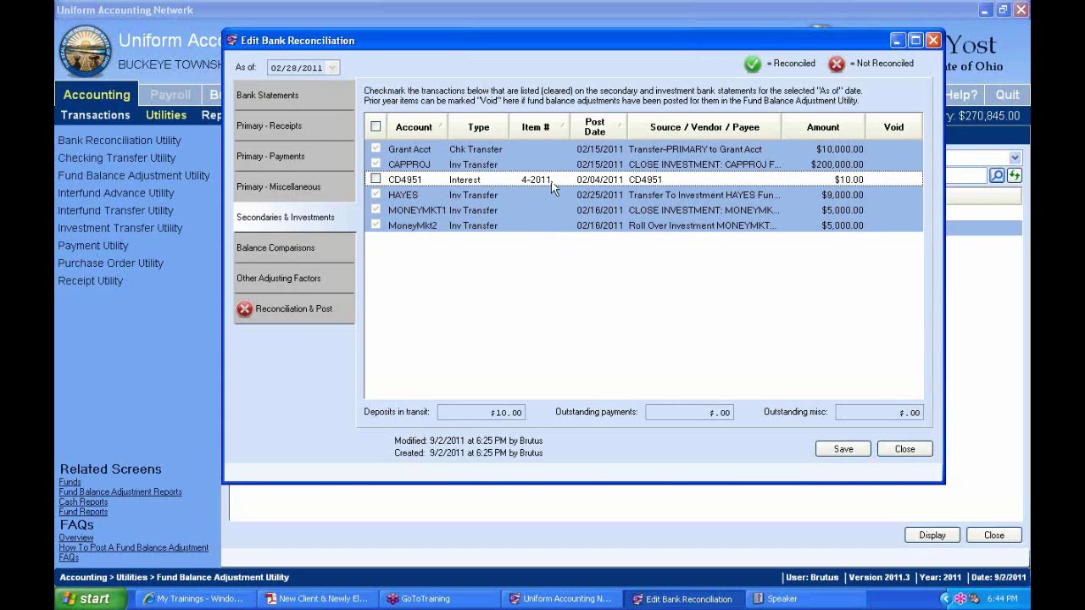
# - Try marking and unmarking the CD4951 interest item 4-2011 as cleared, and examine the reconciliation difference against the primary payments
pyautogui.click(376, 179)
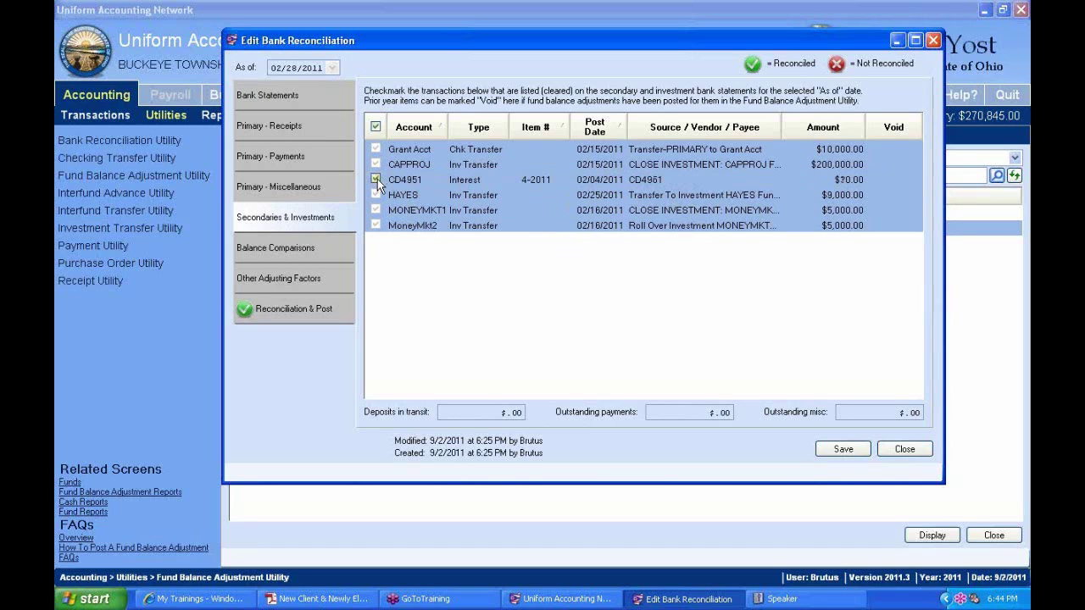
pyautogui.click(375, 180)
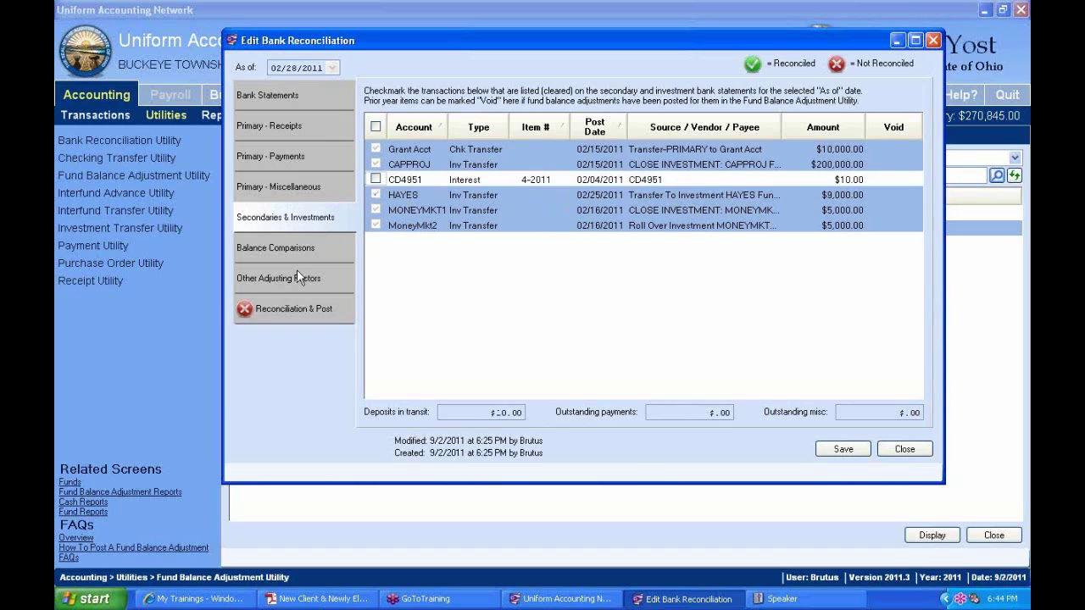
pyautogui.click(264, 307)
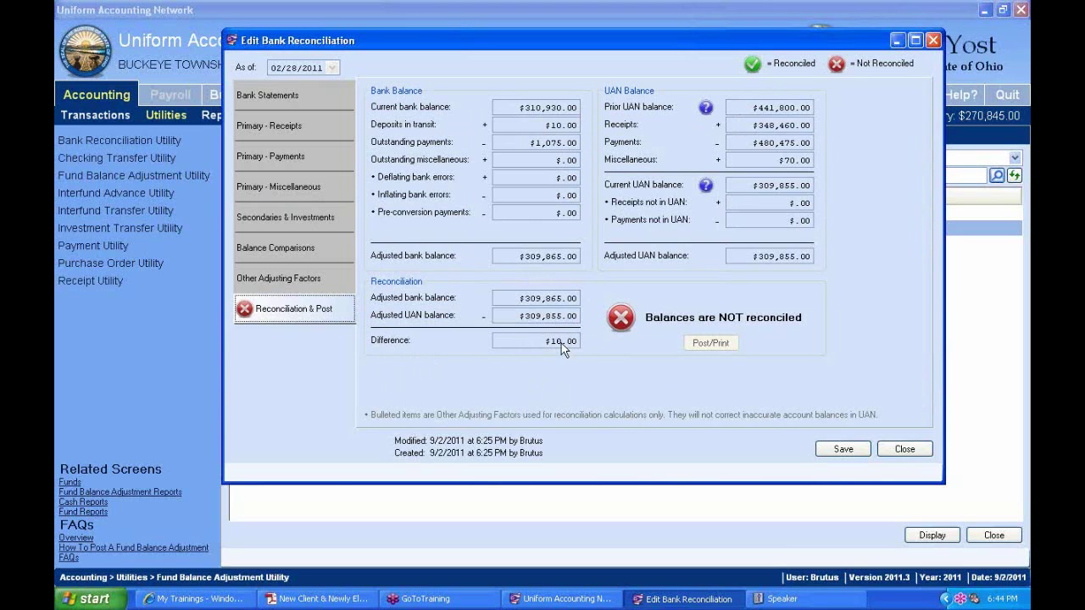
pyautogui.click(272, 157)
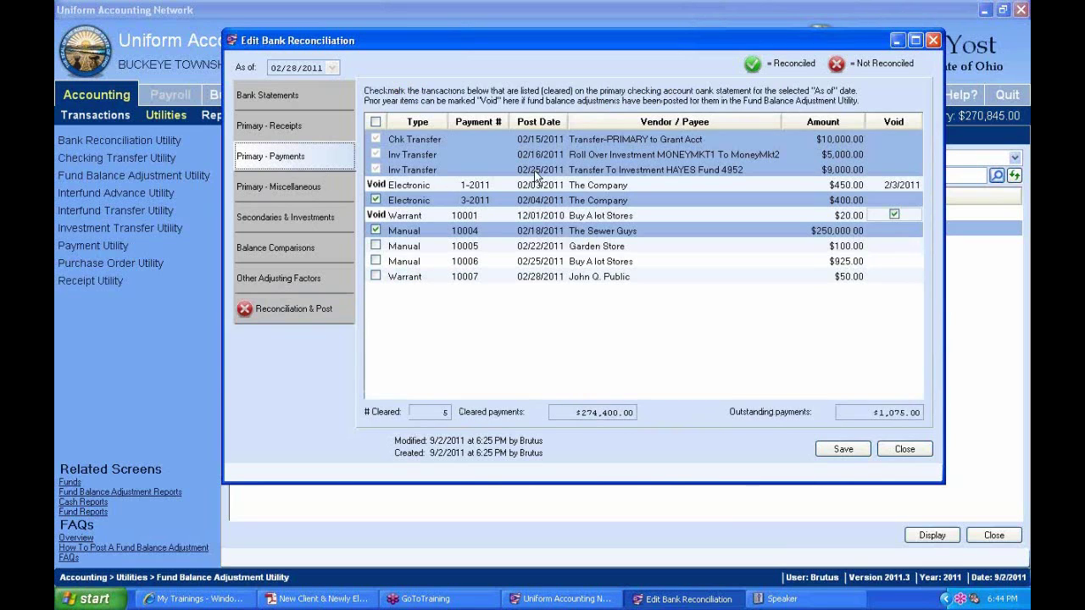
pyautogui.click(375, 199)
pyautogui.click(283, 216)
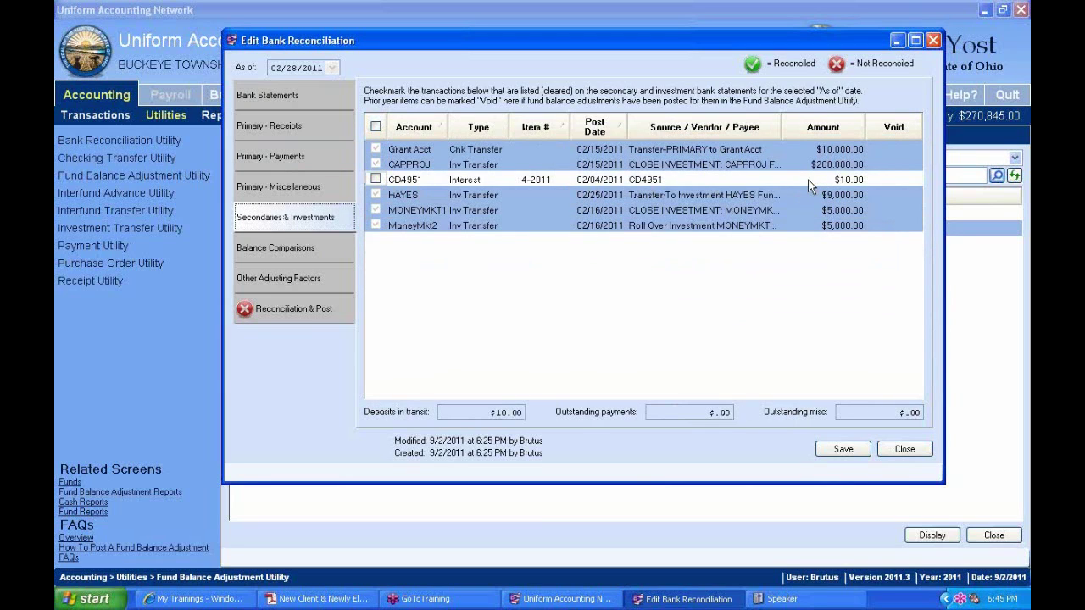
# - Mark the CD4951 interest item 4-2011 as cleared in Secondaries & Investments and check the balances in Reconciliation & Post
pyautogui.click(377, 180)
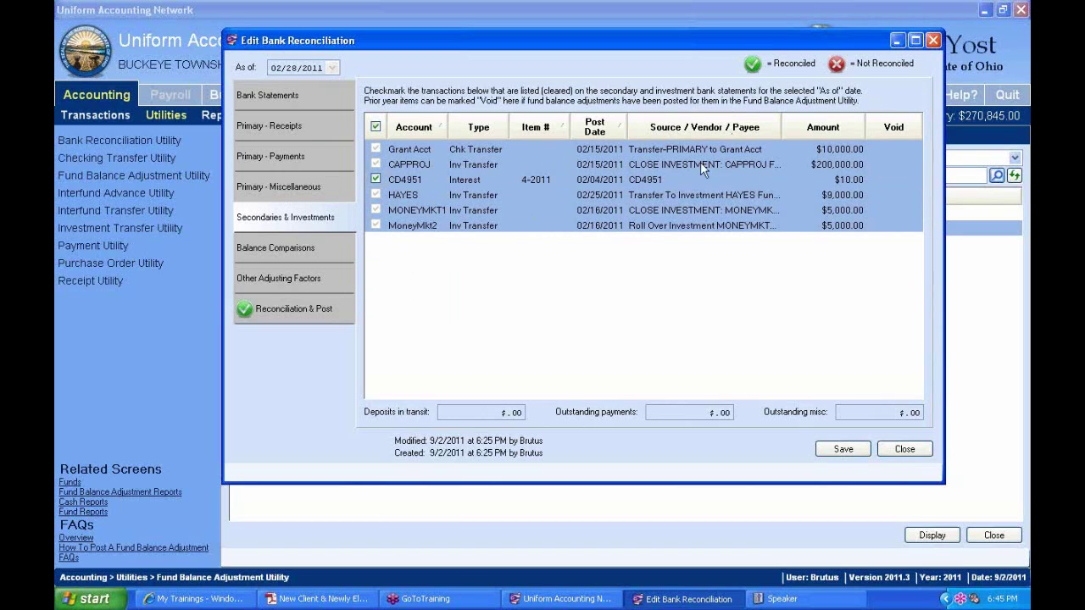
pyautogui.click(376, 179)
pyautogui.click(377, 180)
pyautogui.click(309, 309)
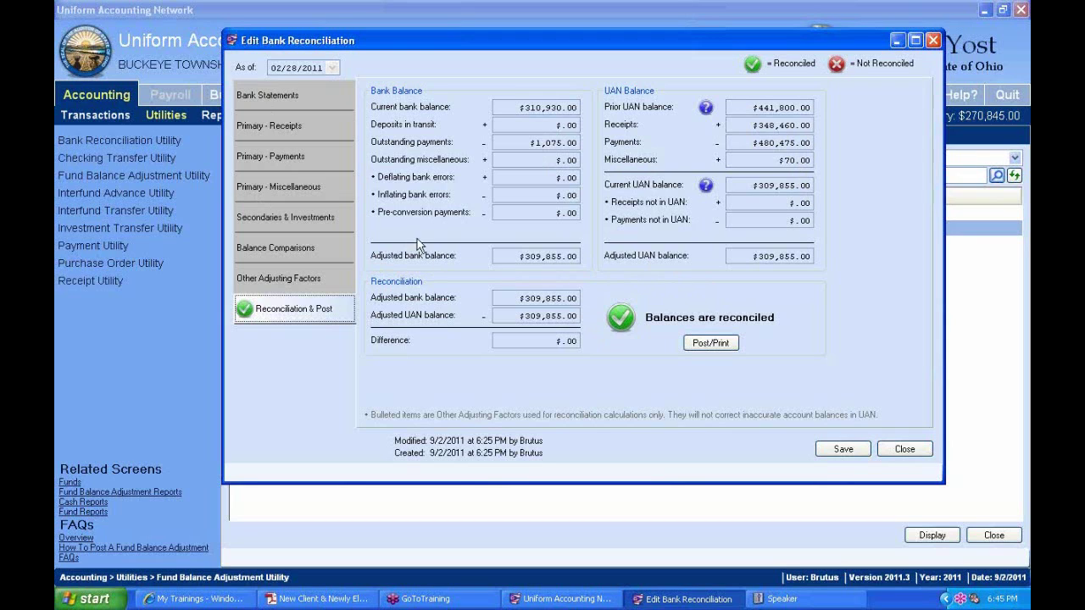
# - Unmark the CD4951 interest item 4-2011 in Secondaries & Investments and check the difference in Reconciliation & Post
pyautogui.click(291, 188)
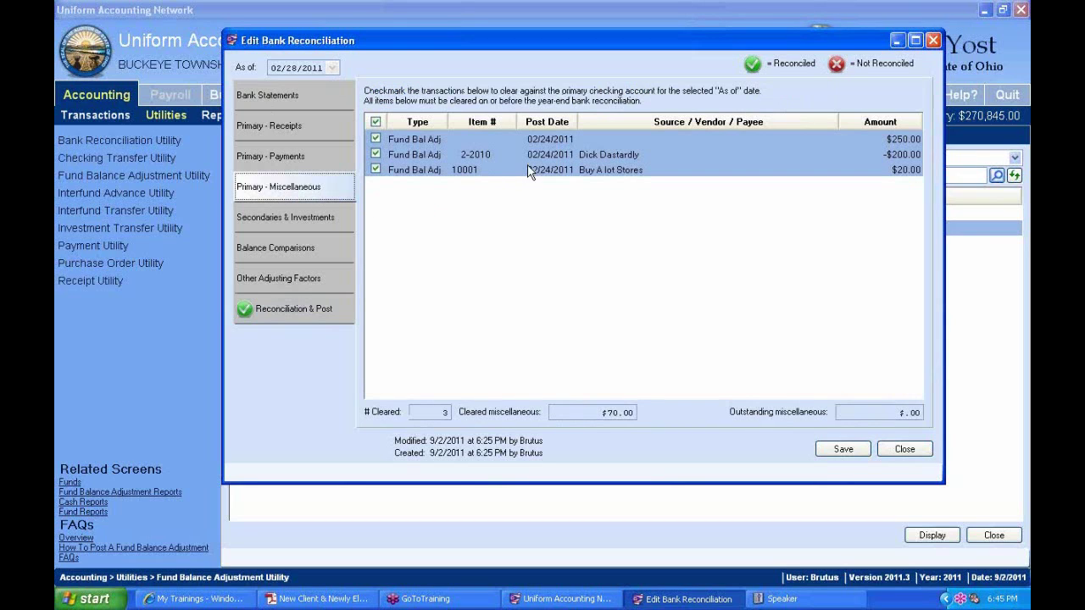
pyautogui.click(285, 217)
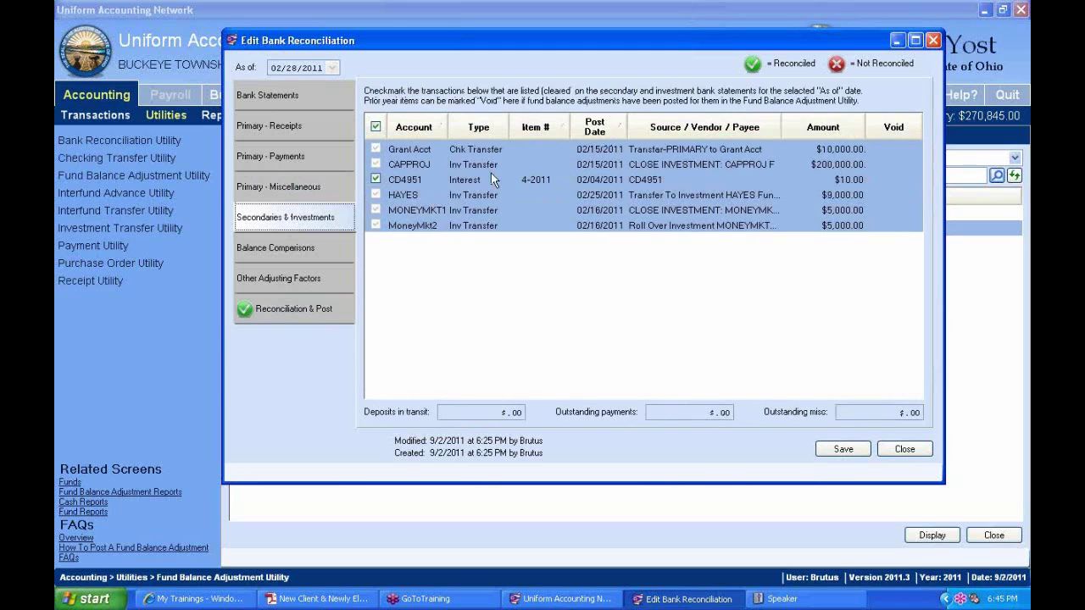
pyautogui.click(375, 180)
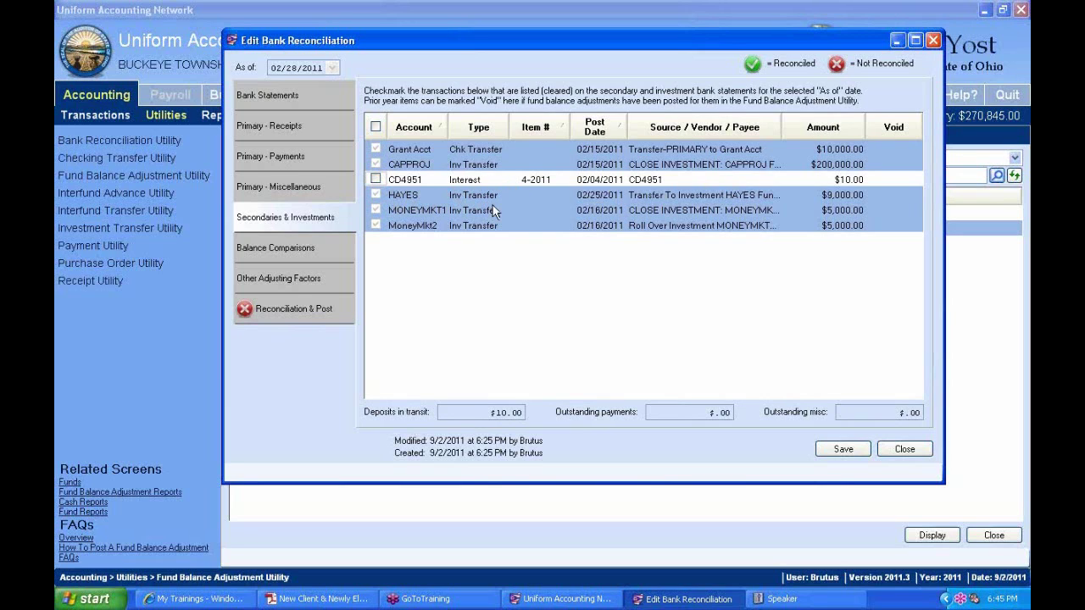
pyautogui.click(285, 311)
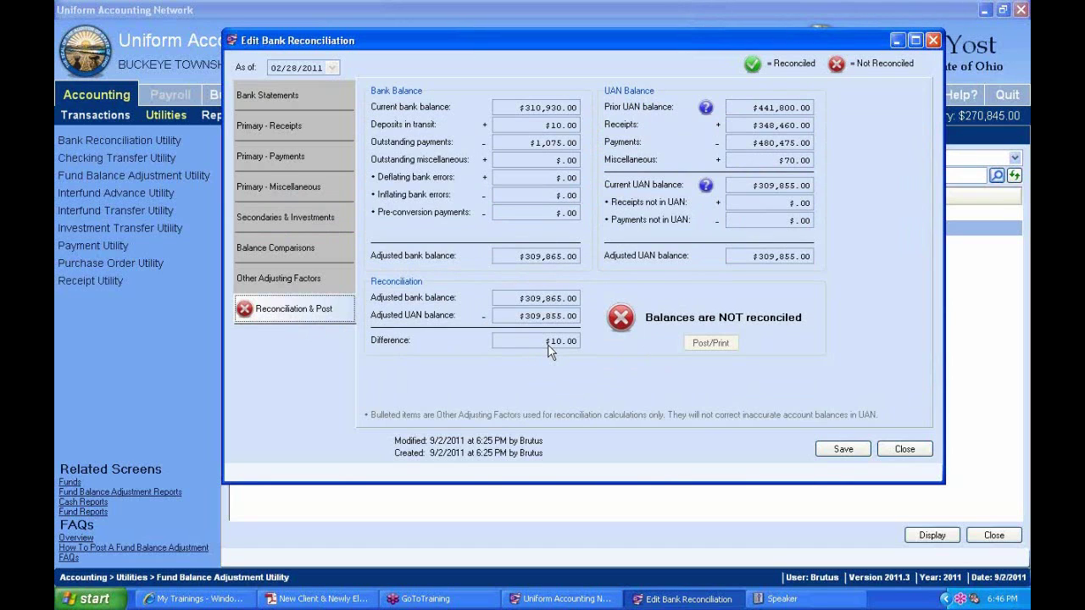
# - Compare the Secondaries & Investments items with Reconciliation & Post, and review the primary receipts, payments and miscellaneous transactions for the cause of the difference
pyautogui.click(293, 219)
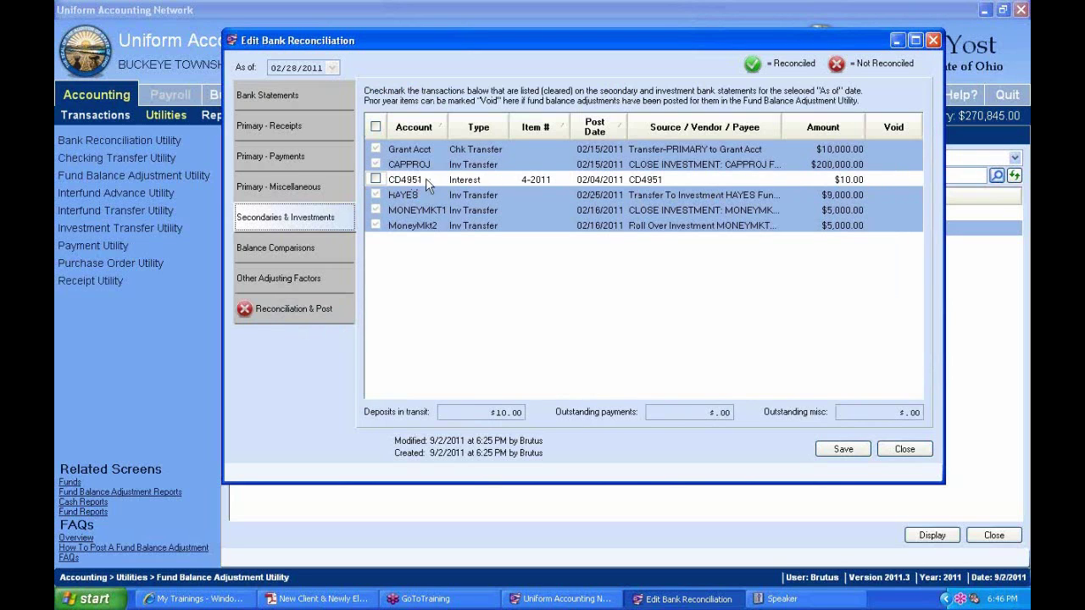
pyautogui.click(296, 307)
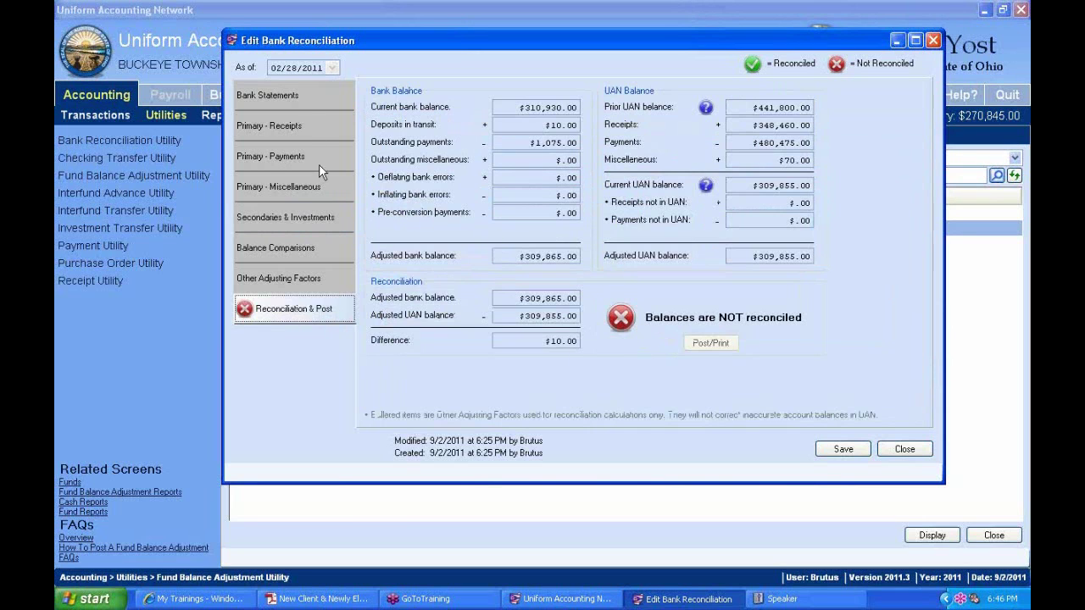
pyautogui.click(293, 100)
pyautogui.click(288, 123)
pyautogui.click(290, 155)
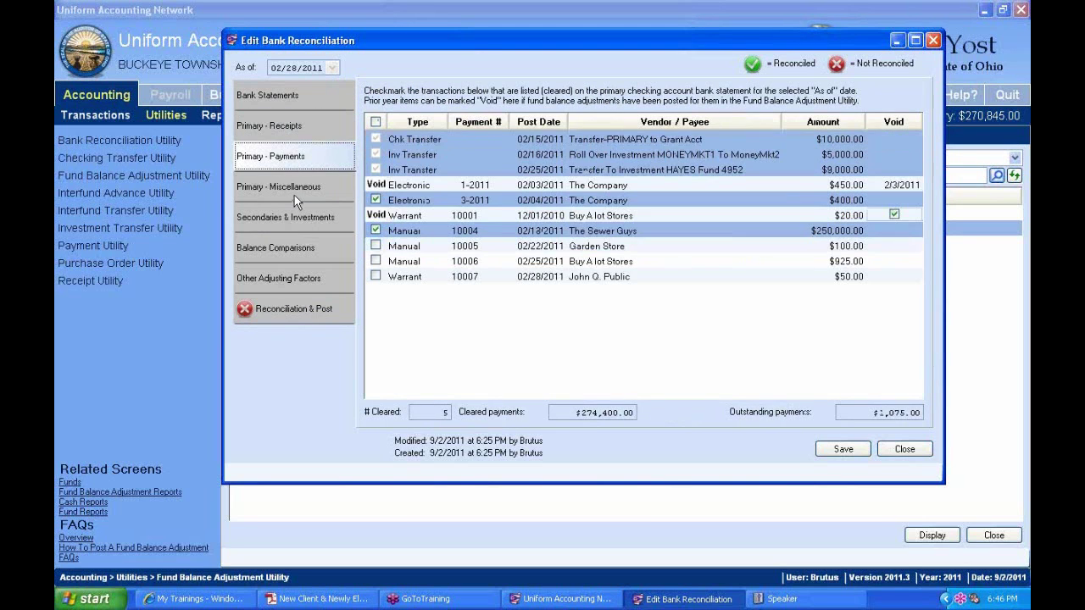
pyautogui.click(295, 192)
pyautogui.click(303, 220)
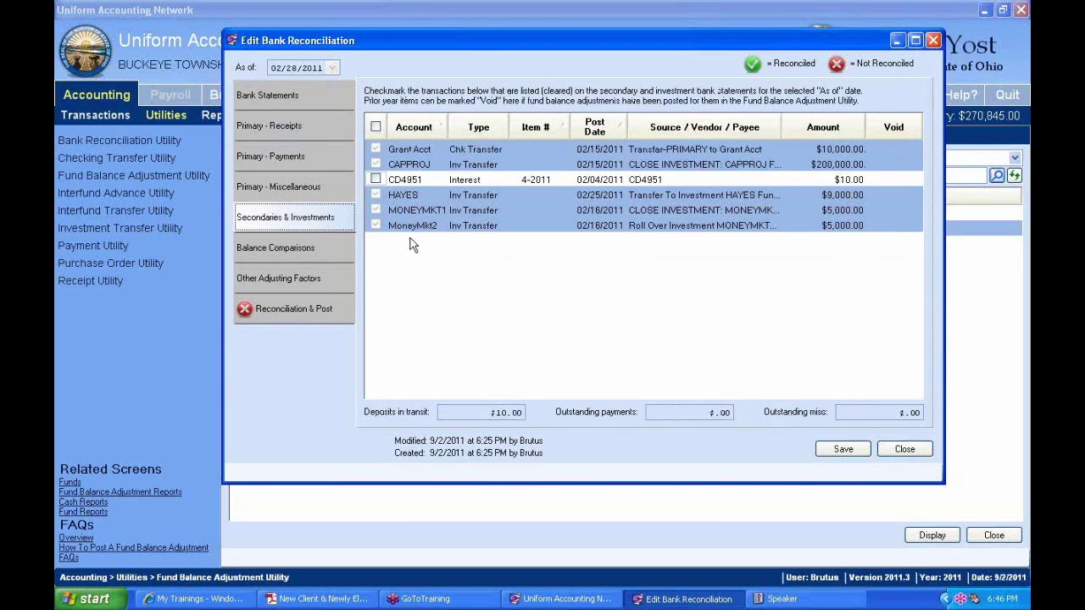
# - Examine the calculated against entered balances in Balance Comparisons, checking them alongside the Bank Statements balances and Other Adjusting Factors
pyautogui.click(265, 250)
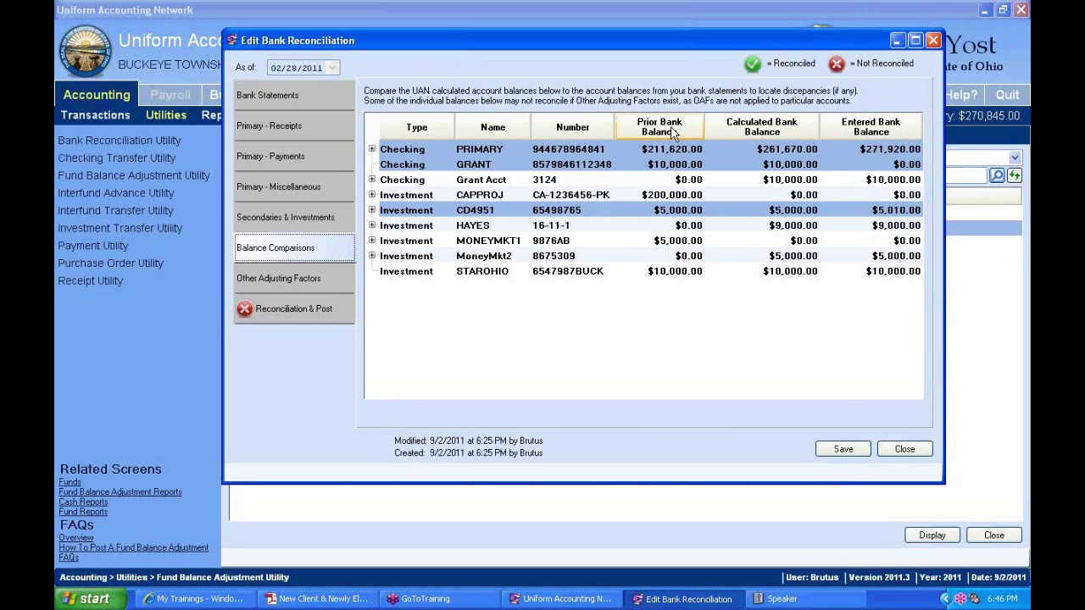
pyautogui.click(303, 94)
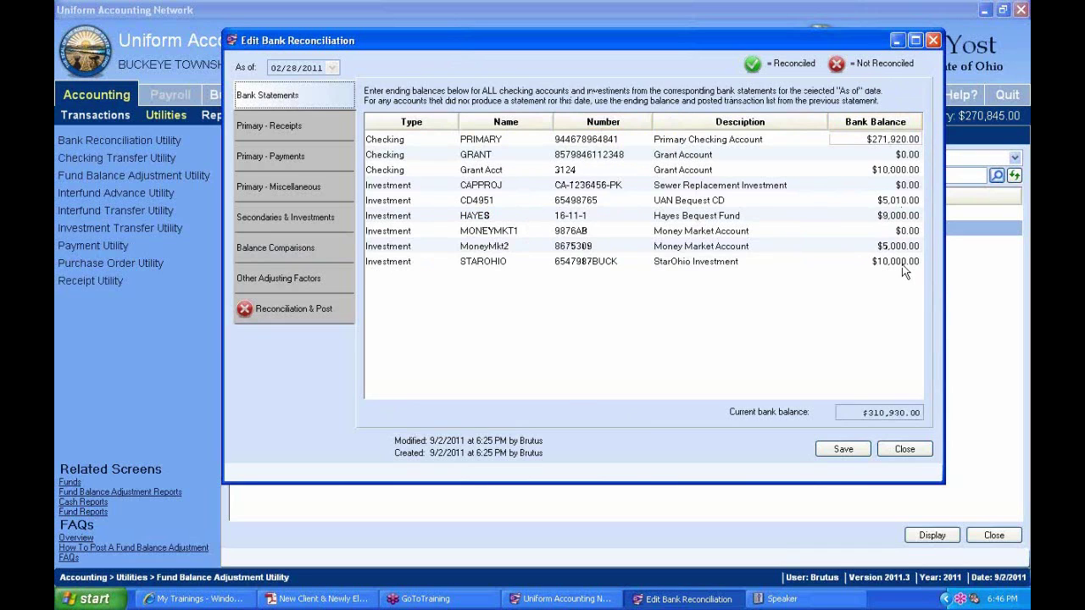
pyautogui.click(286, 310)
pyautogui.click(263, 285)
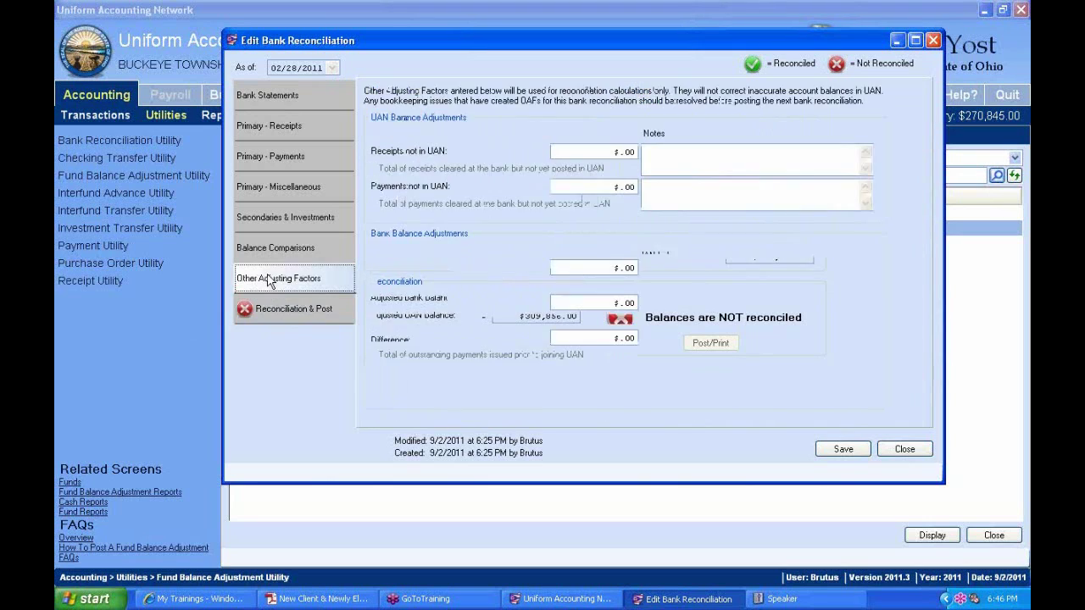
pyautogui.click(293, 254)
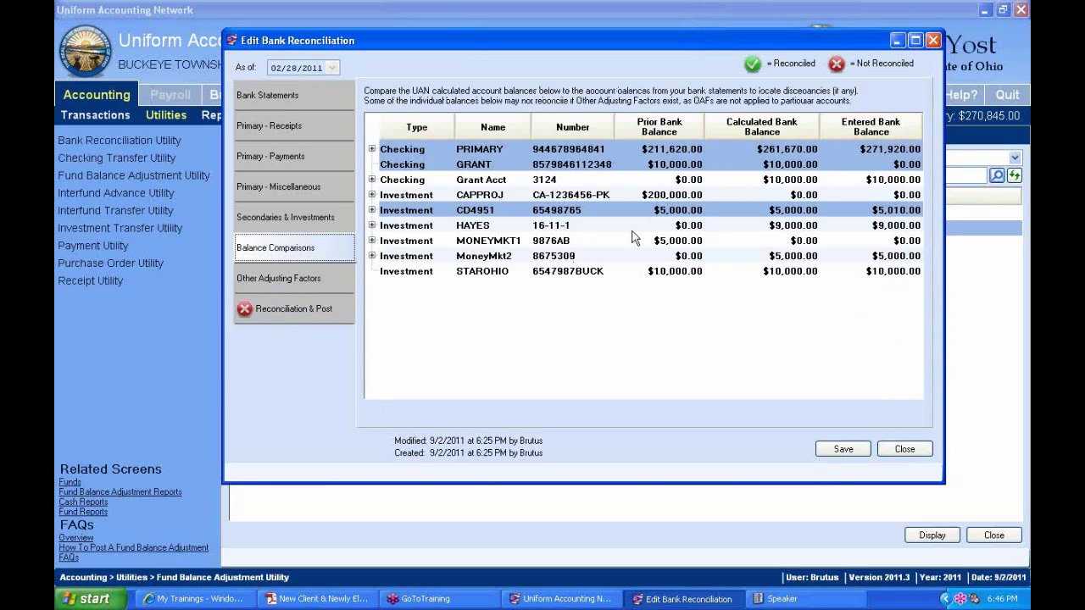
# - Set the MONEYMKT1 bank balance to $10,000.00 in Bank Statements and check the difference in Reconciliation & Post
pyautogui.click(316, 98)
pyautogui.click(898, 139)
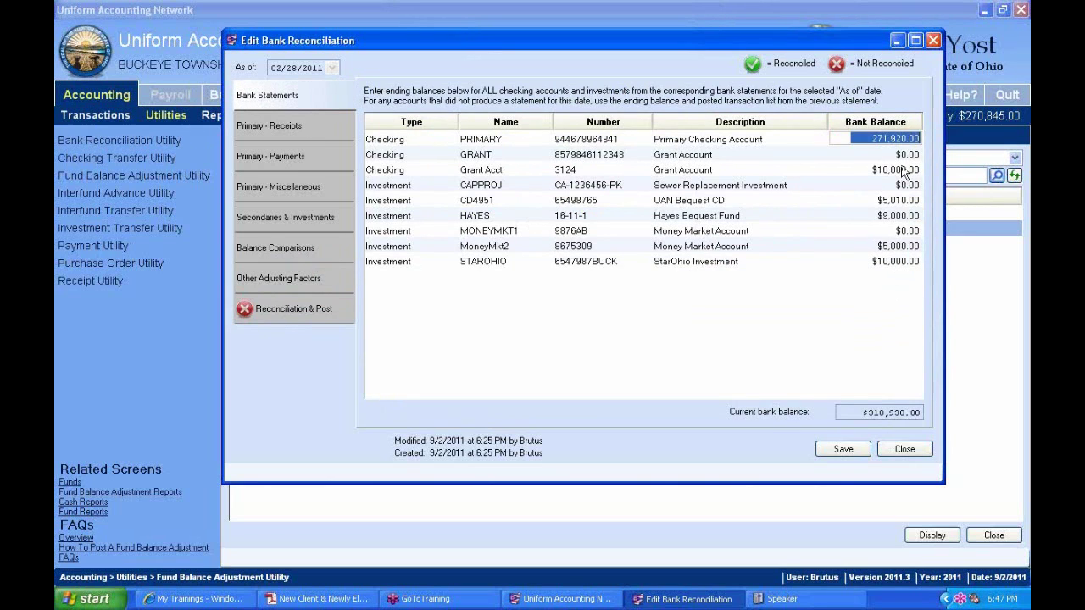
pyautogui.click(903, 171)
pyautogui.click(885, 233)
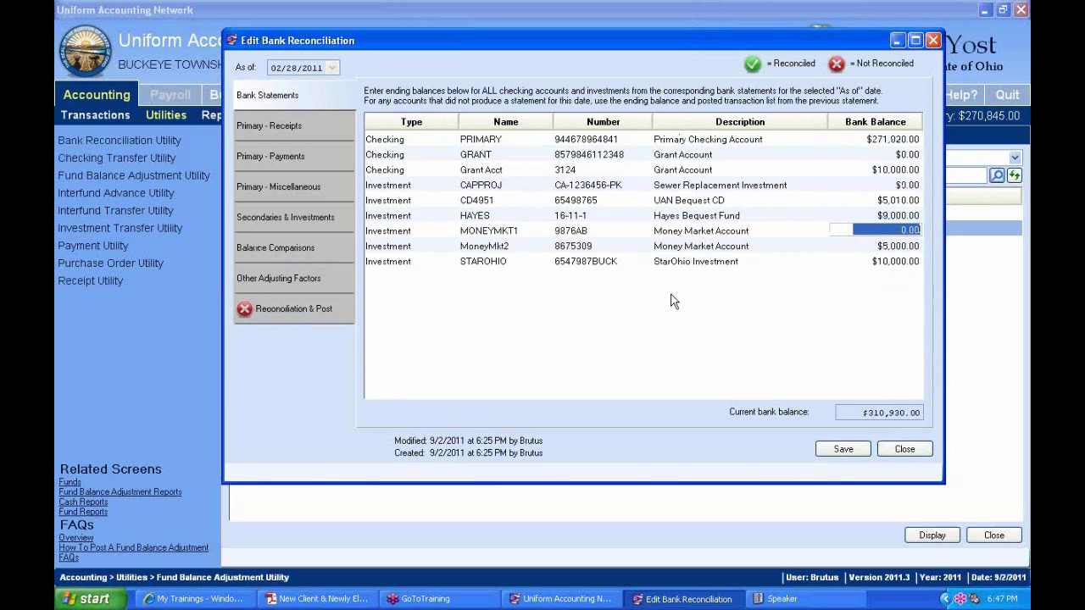
pyautogui.write('10,000')
pyautogui.press('Tab')
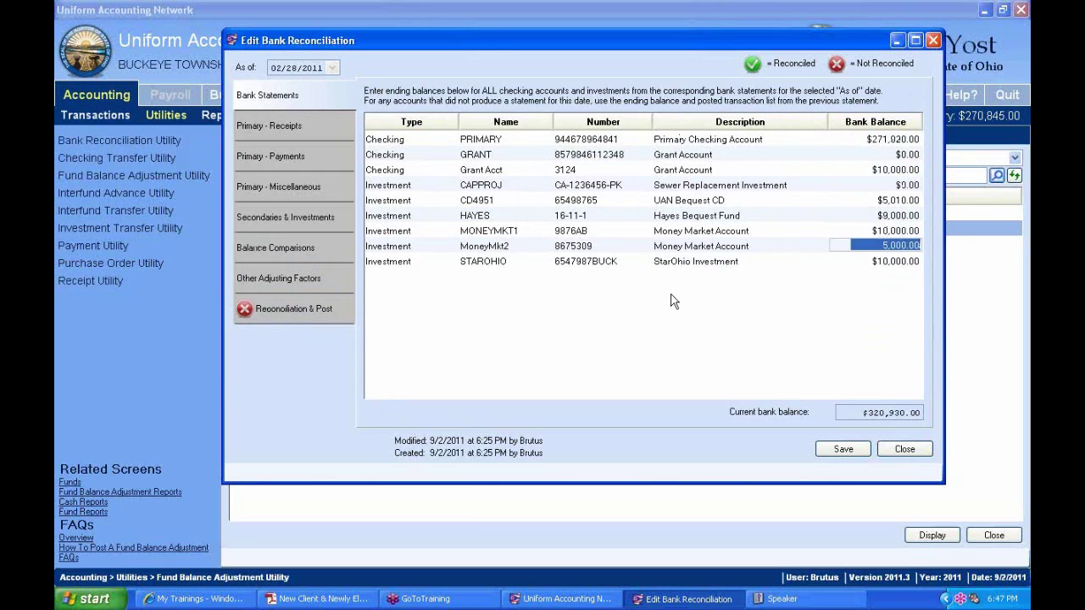
pyautogui.click(293, 312)
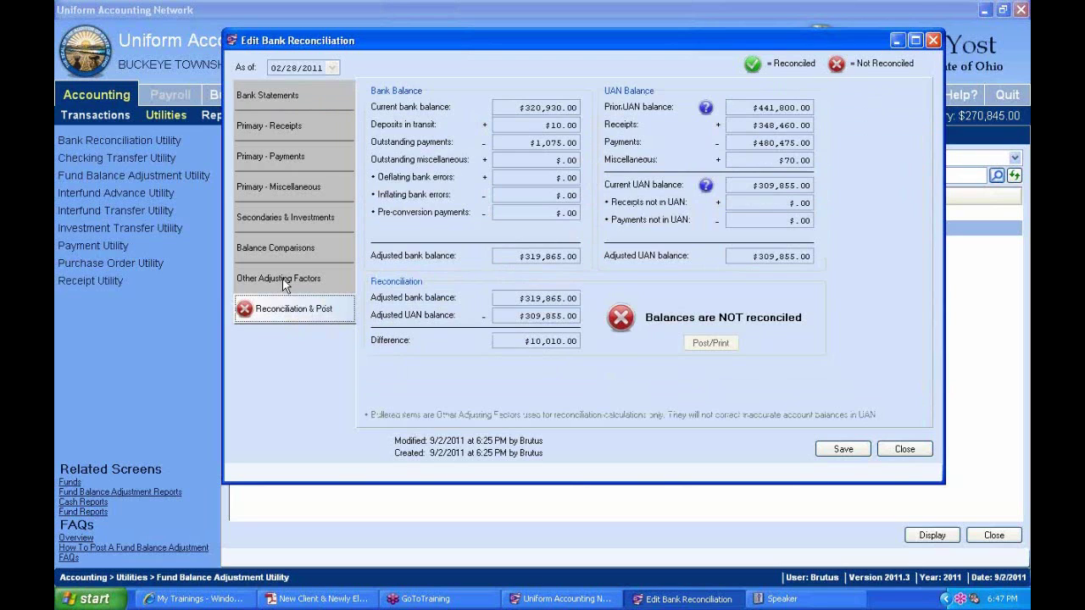
# - Compare the calculated and entered bank balances by account and examine the transactions behind the PRIMARY checking account
pyautogui.click(294, 255)
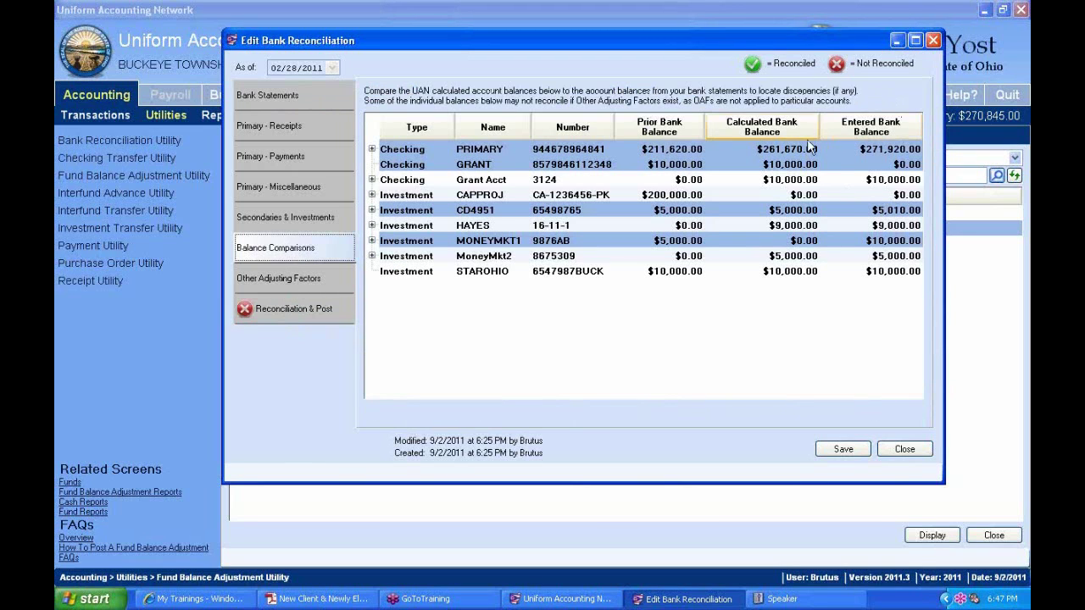
pyautogui.click(371, 150)
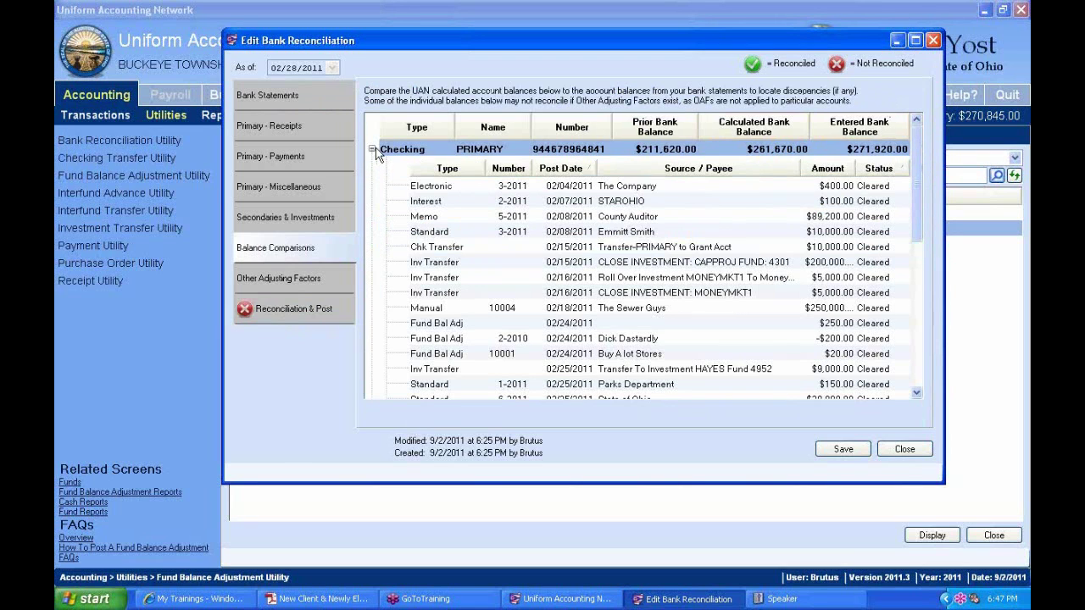
pyautogui.click(372, 149)
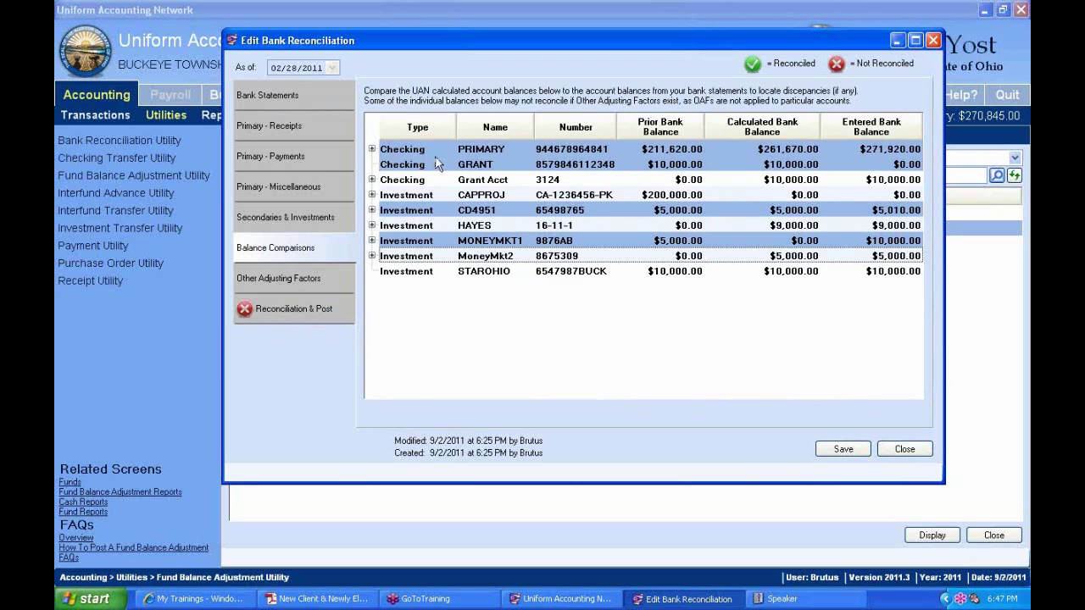
pyautogui.click(501, 148)
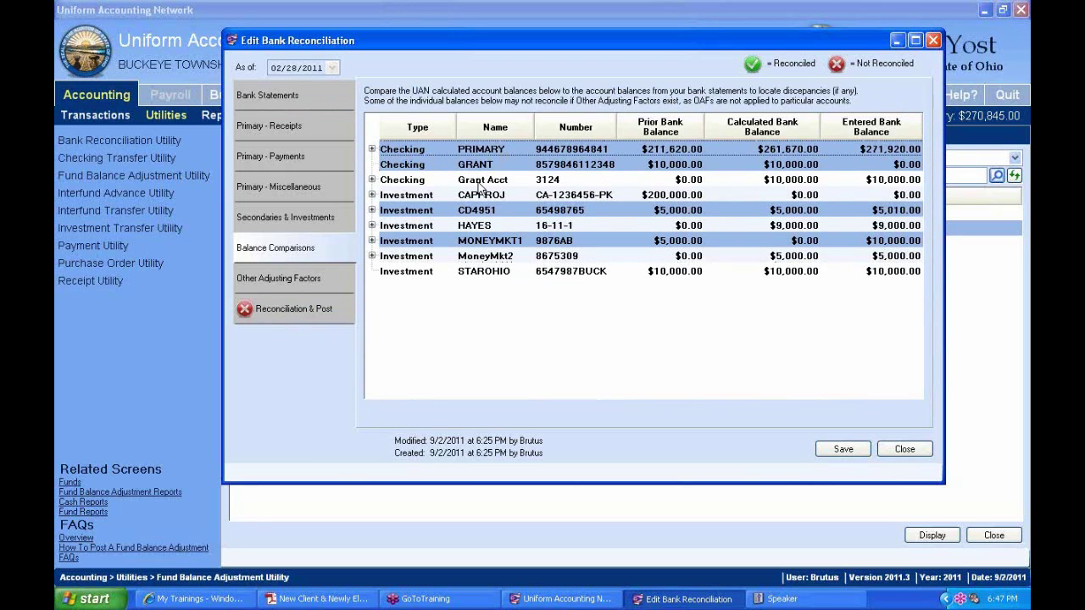
pyautogui.click(371, 150)
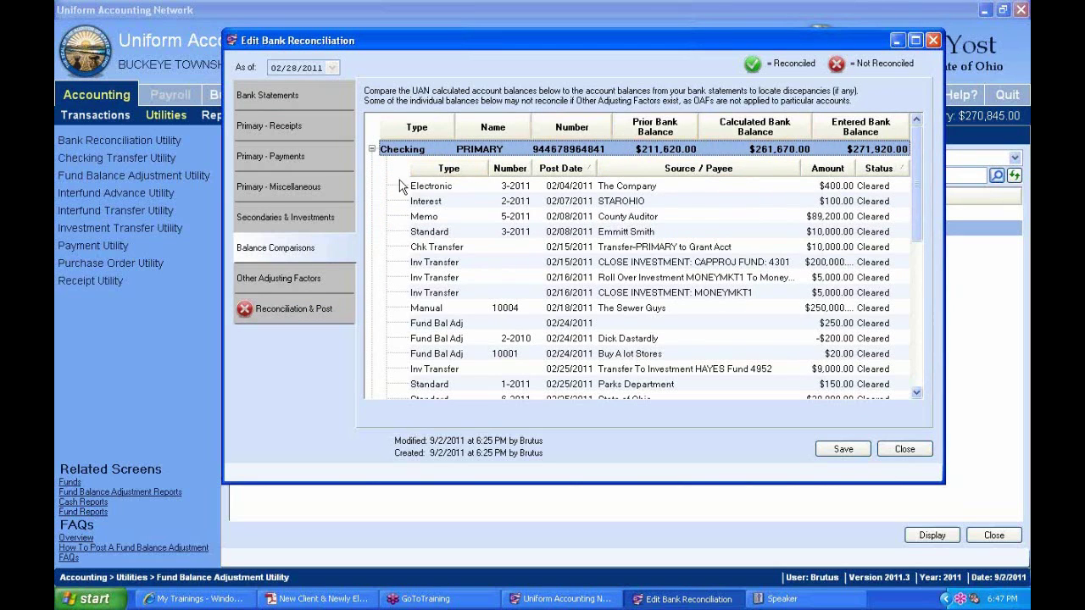
pyautogui.click(495, 185)
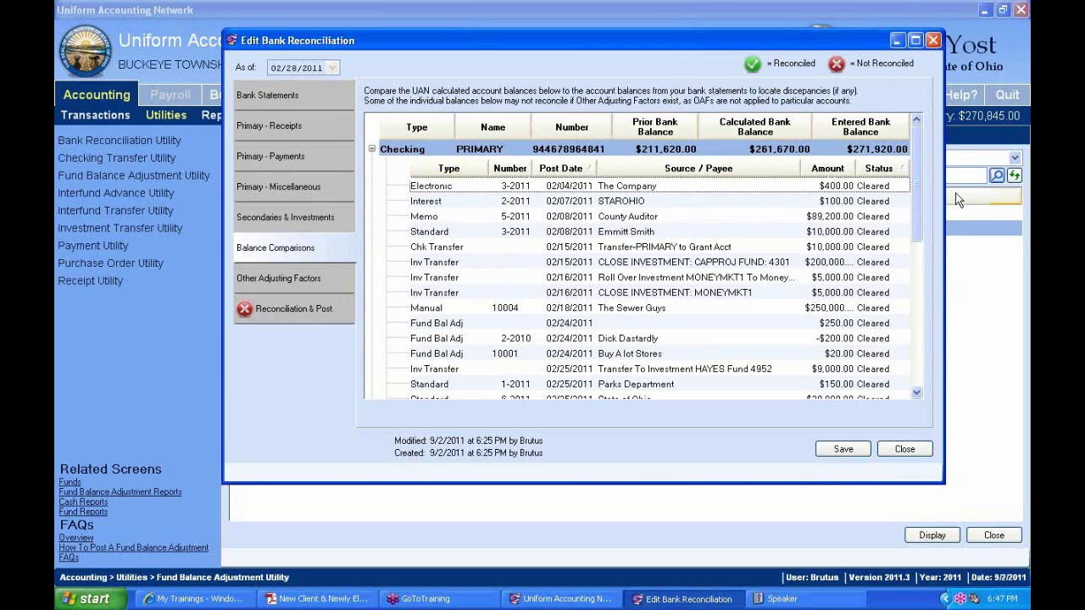
pyautogui.moveTo(912, 188); pyautogui.dragTo(918, 224)
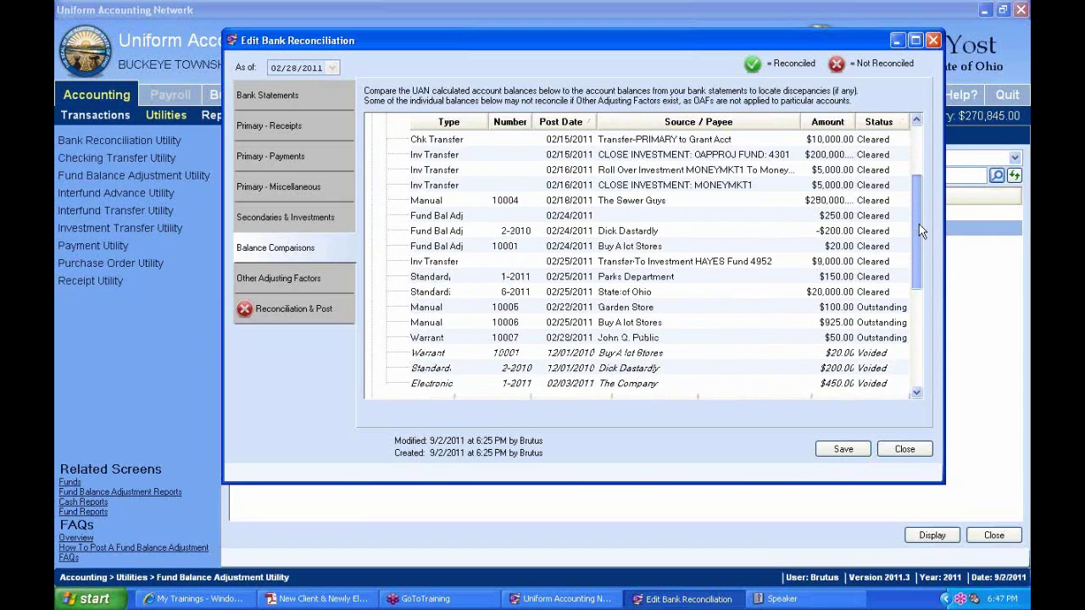
pyautogui.scroll(1, 918, 224)
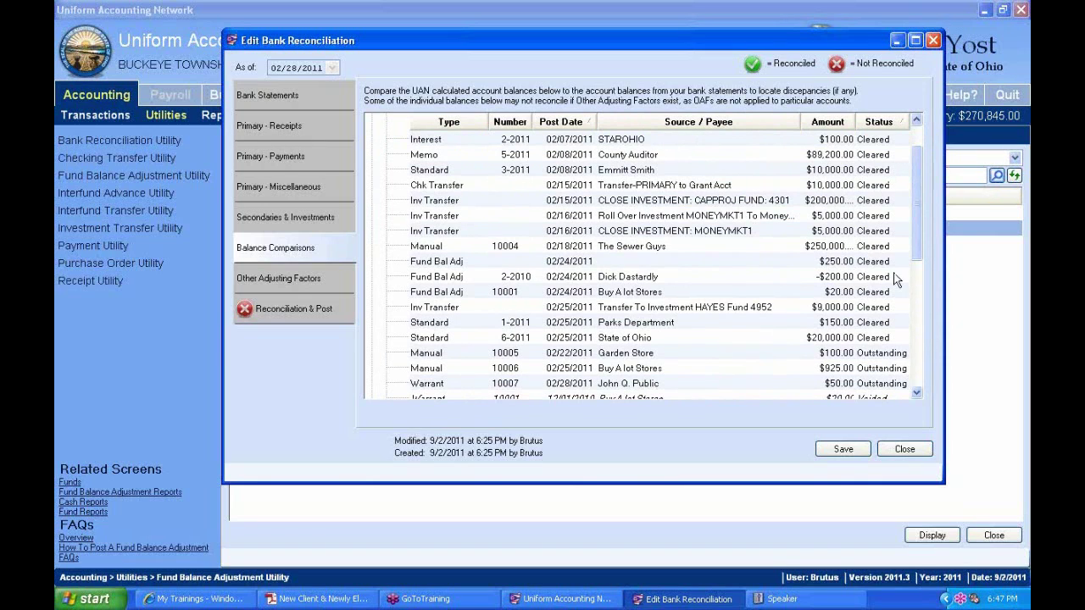
pyautogui.click(919, 394)
pyautogui.click(918, 394)
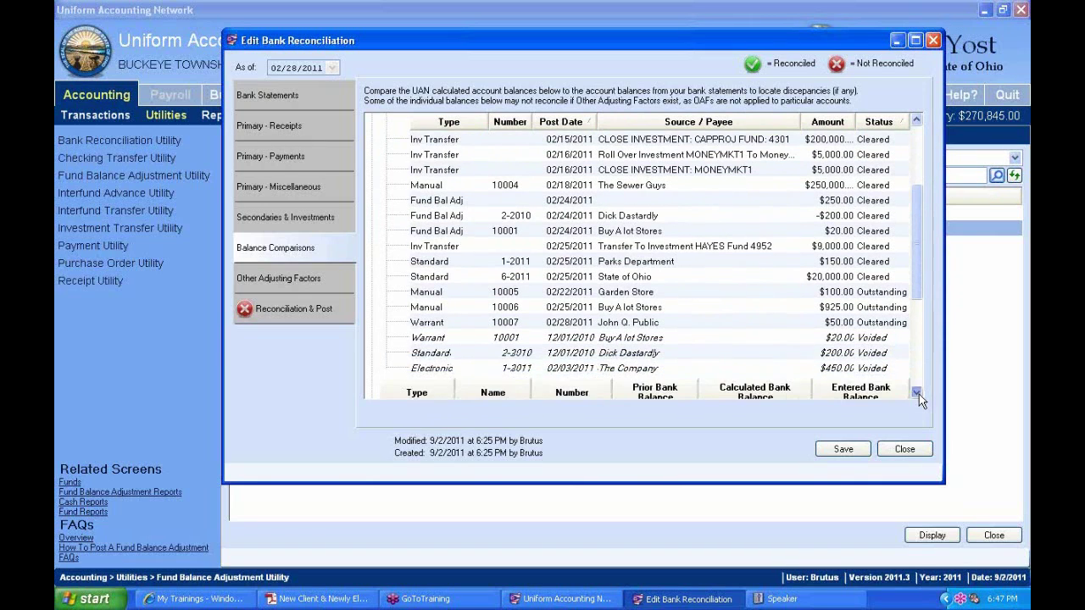
pyautogui.click(919, 394)
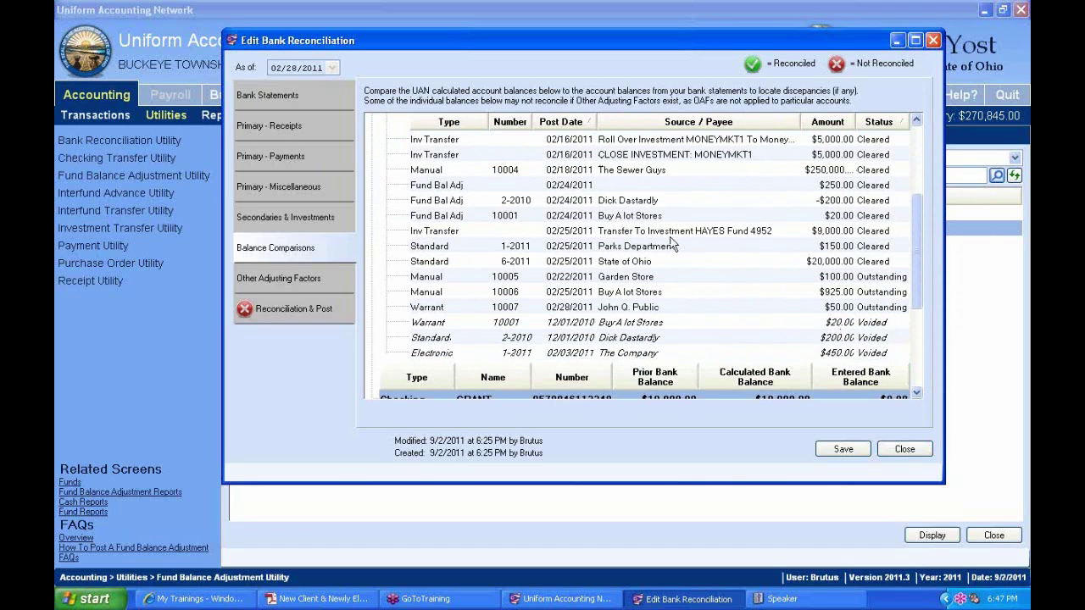
pyautogui.click(918, 394)
pyautogui.click(919, 394)
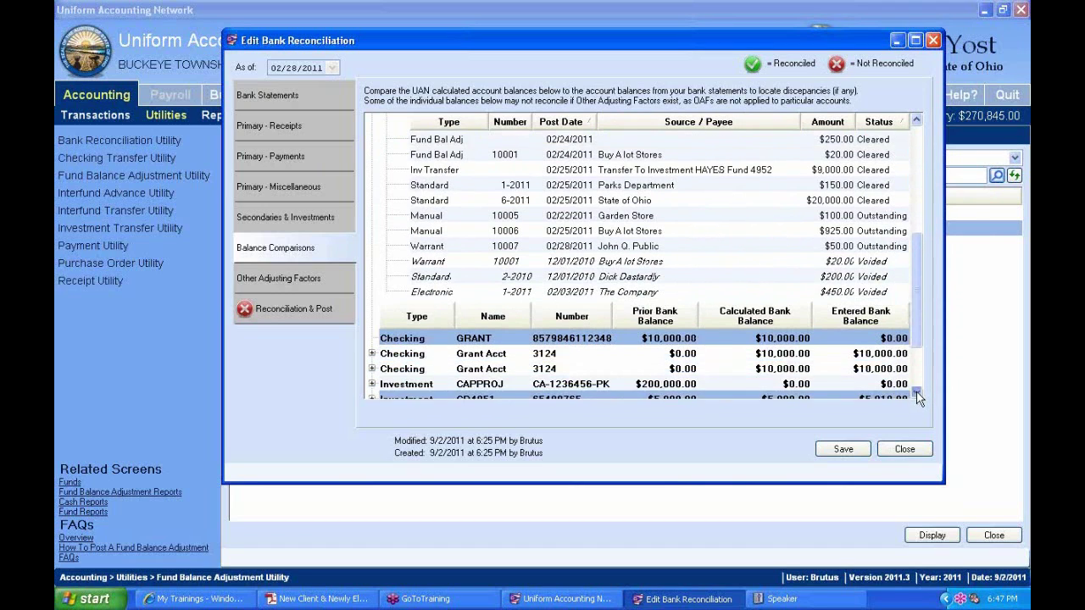
pyautogui.click(919, 394)
pyautogui.click(919, 394)
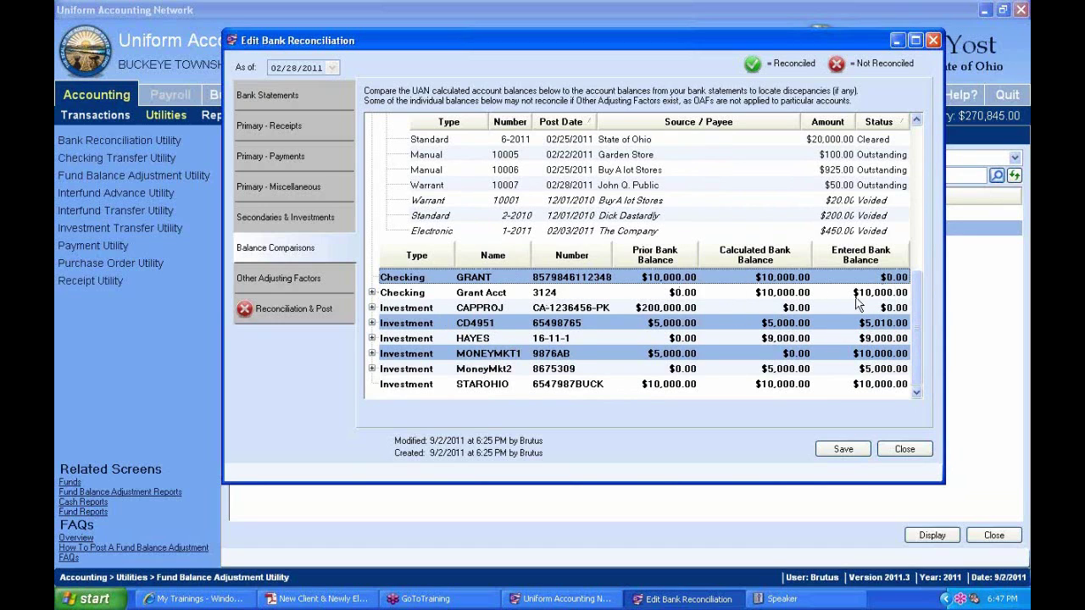
# - Examine the transactions behind the Grant Acct balance and the investment balances from CAPPROJ through MONEYMKT1
pyautogui.click(371, 293)
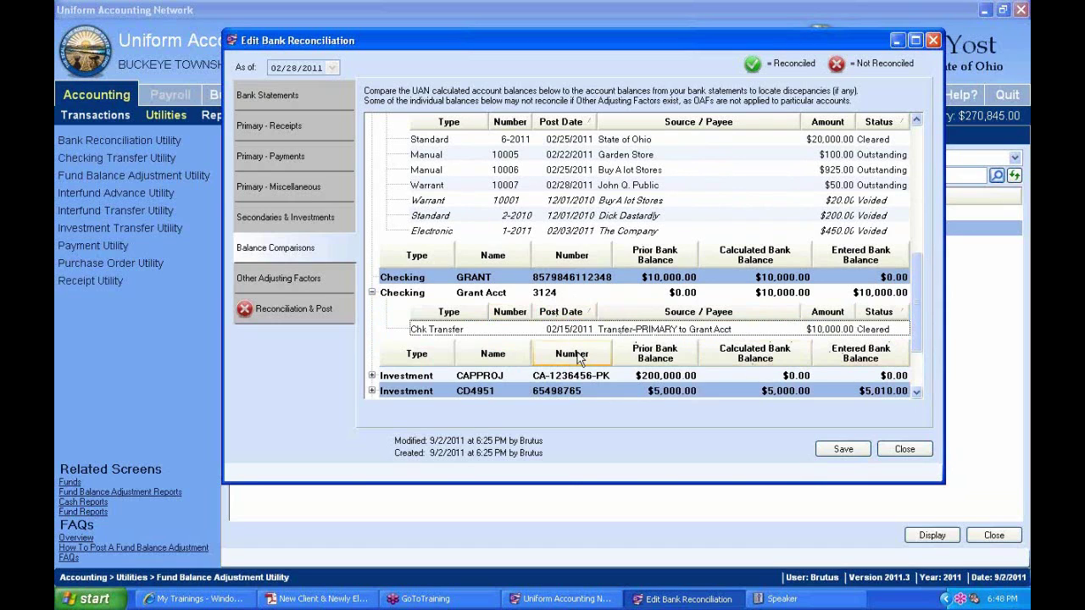
pyautogui.scroll(-2, 689, 366)
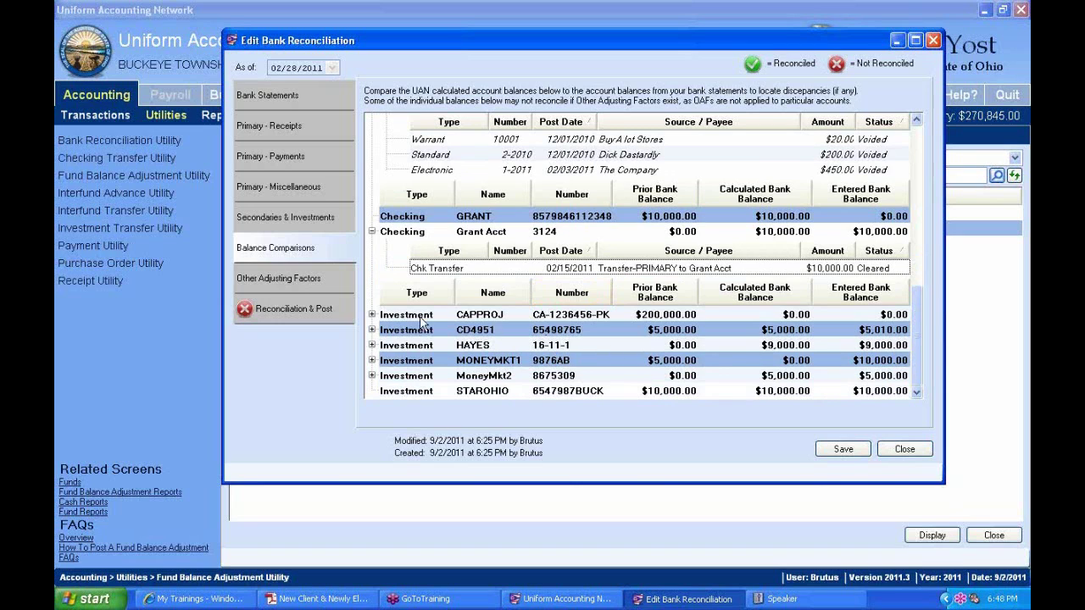
pyautogui.click(372, 330)
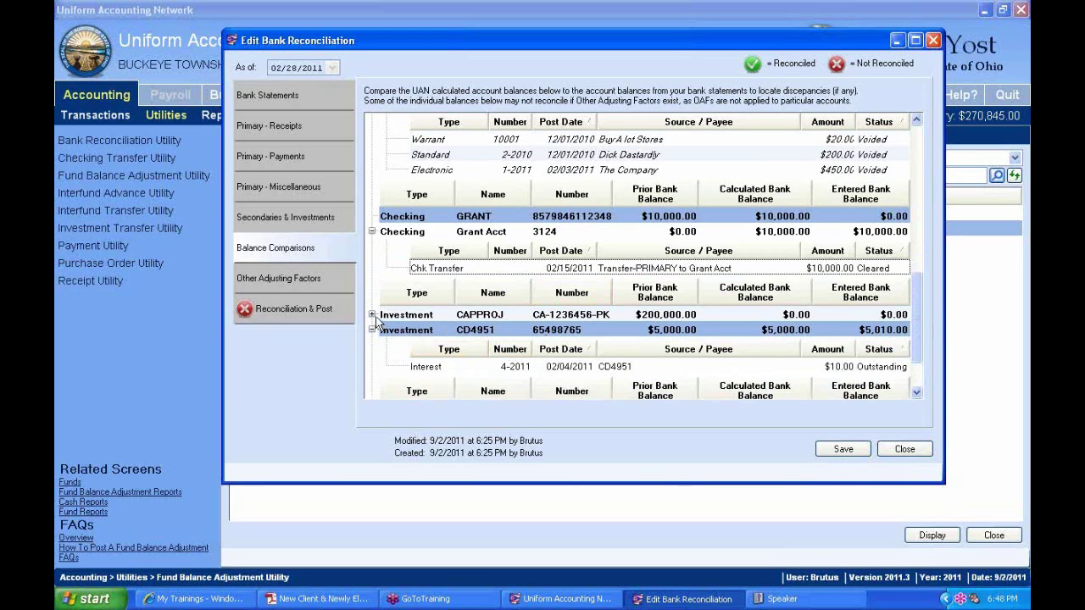
pyautogui.click(372, 314)
pyautogui.click(916, 394)
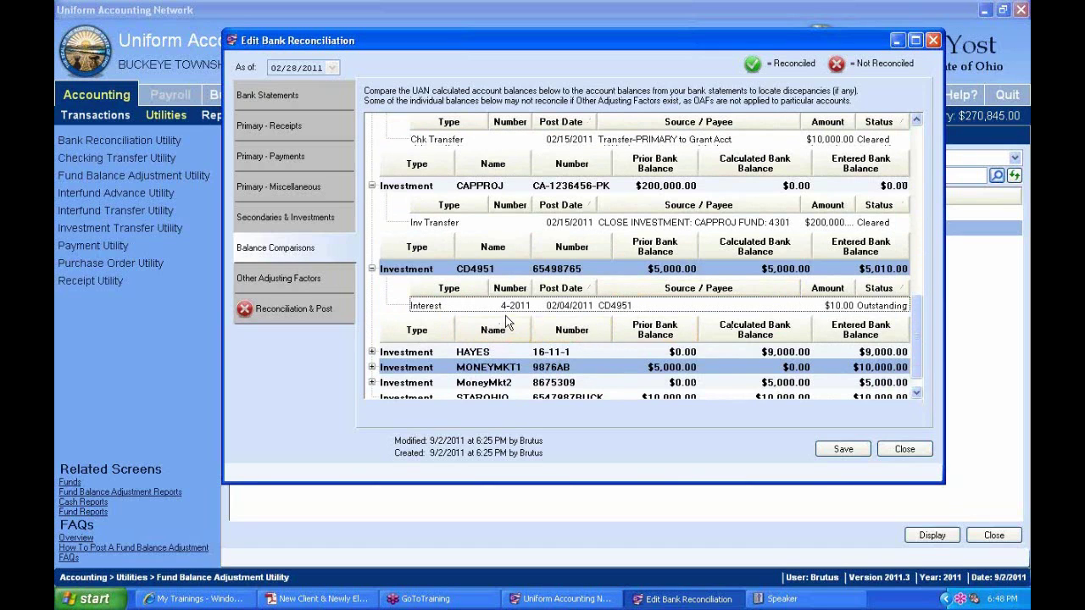
pyautogui.scroll(-1, 509, 317)
pyautogui.click(371, 316)
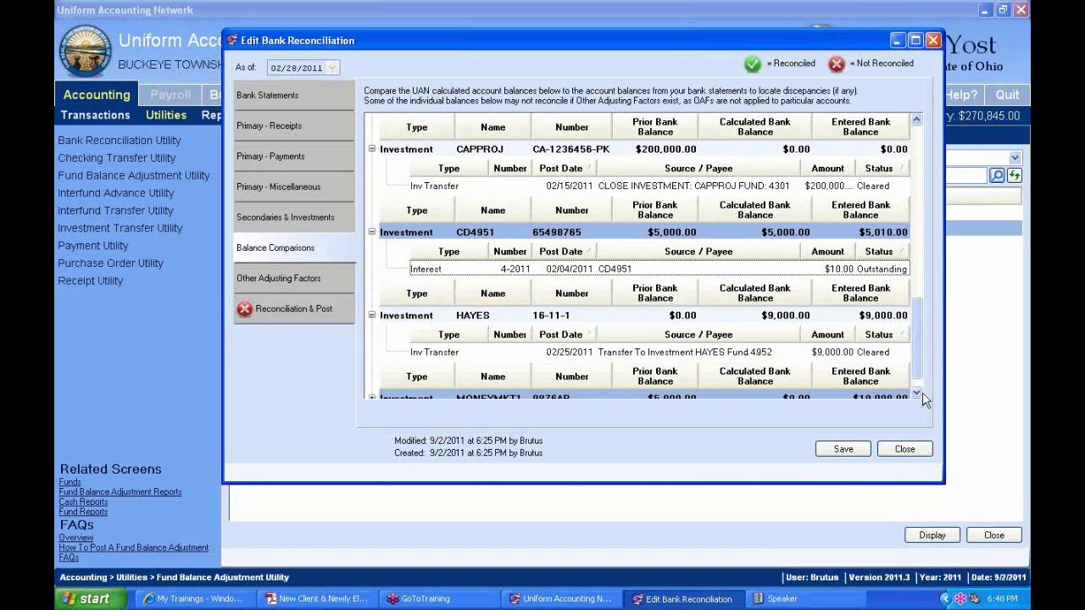
pyautogui.scroll(-1, 703, 356)
pyautogui.click(371, 351)
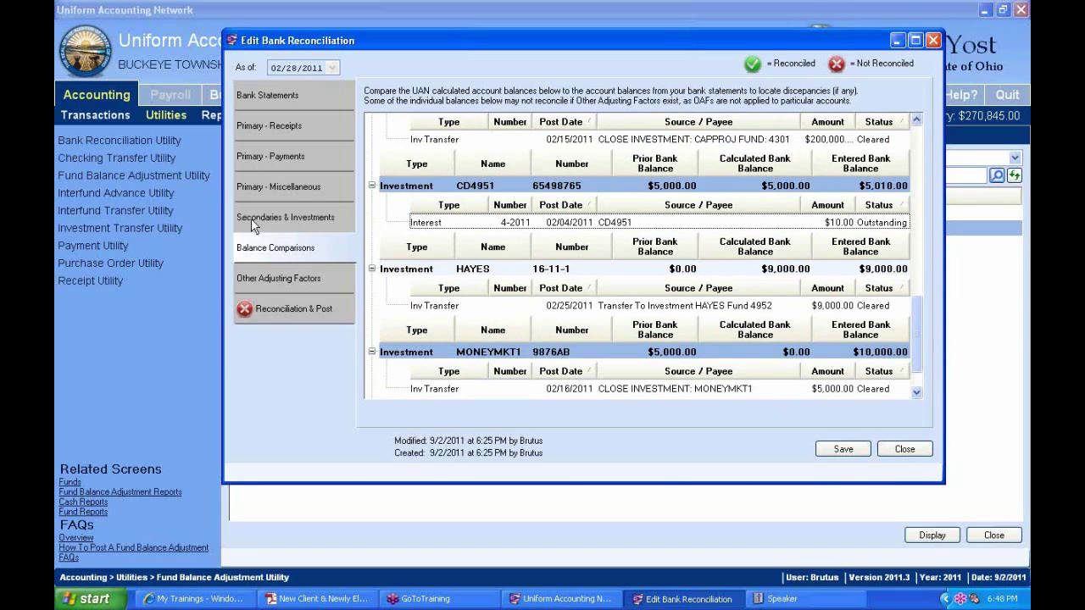
# - Mark the CD4951 interest transaction 4-2011 as cleared among the secondary and investment items and check the reconciliation
pyautogui.click(289, 222)
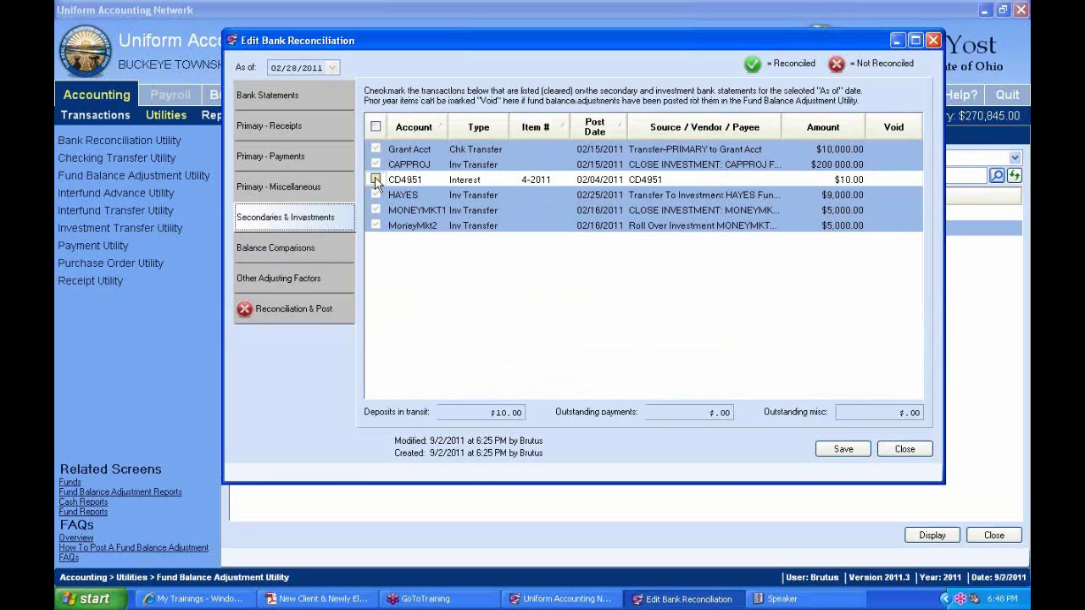
pyautogui.click(376, 181)
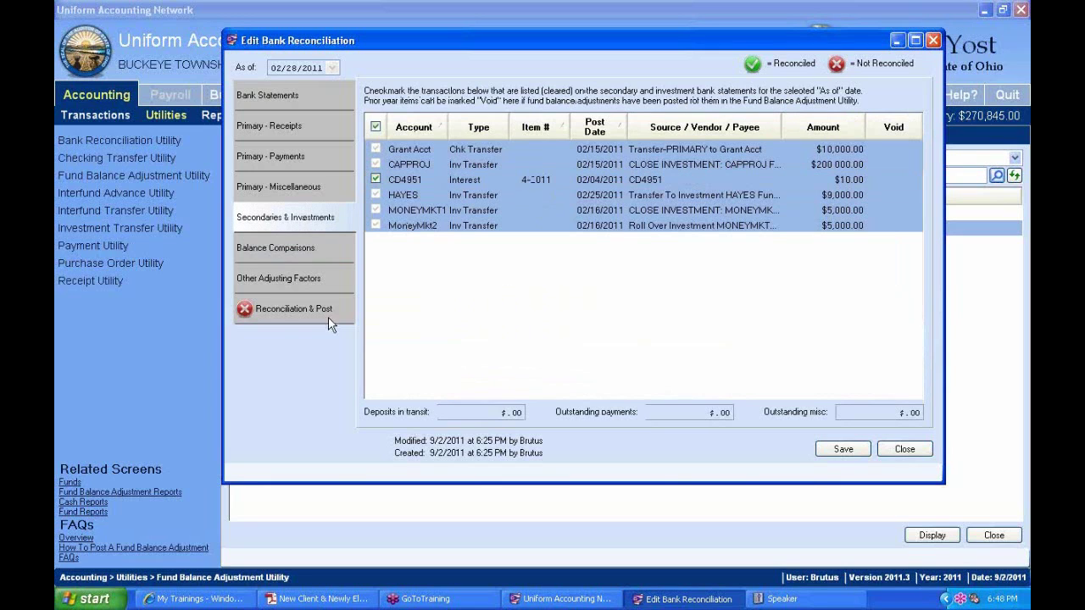
pyautogui.click(276, 311)
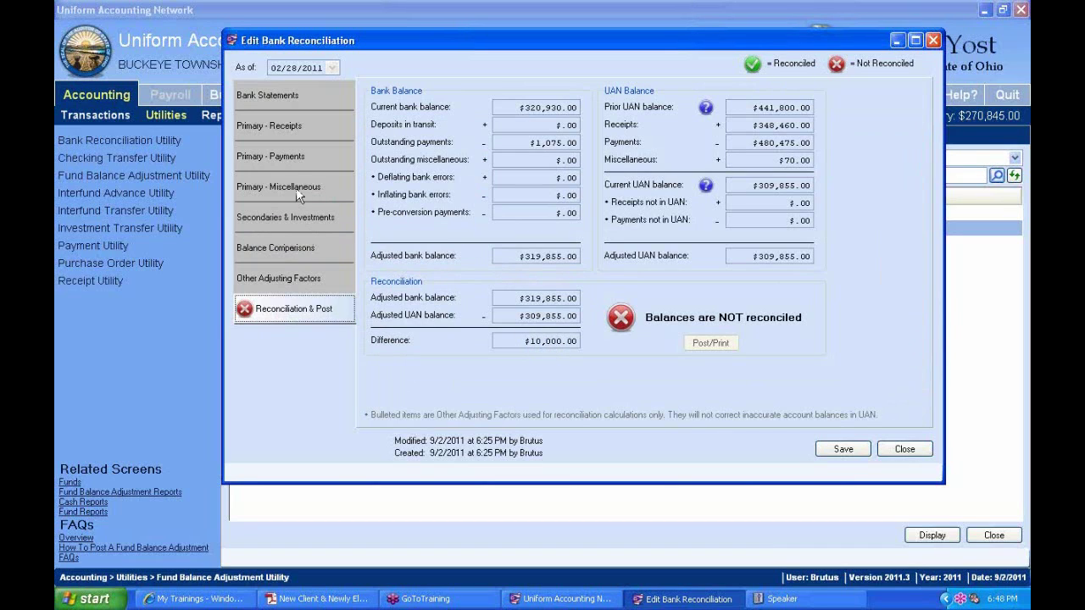
# - Return to the balance comparisons, collapse the account details and compare the MONEYMKT1 calculated and entered balances
pyautogui.click(297, 224)
pyautogui.click(288, 247)
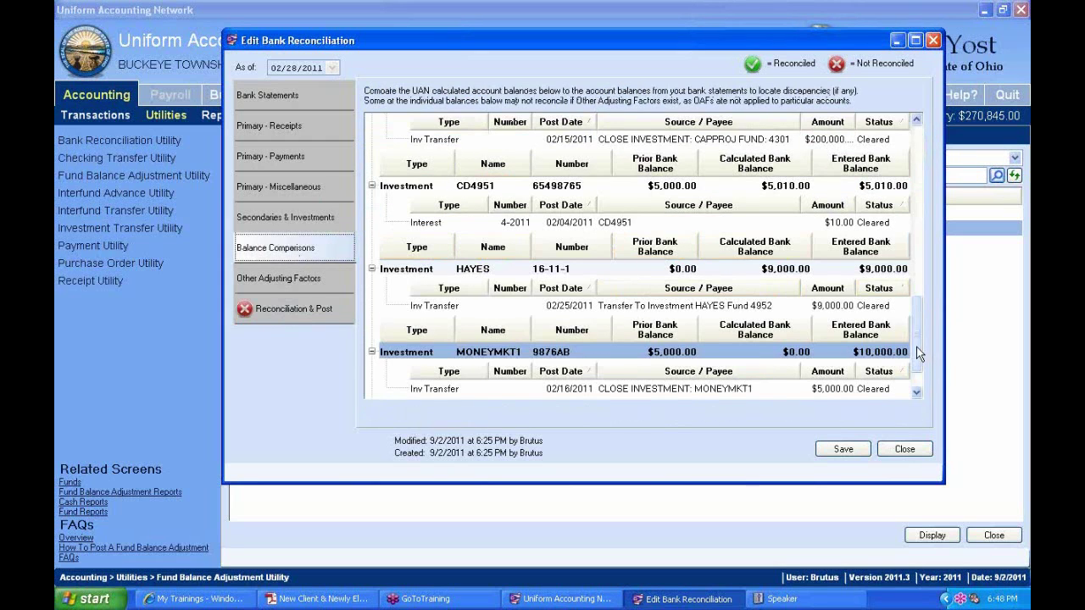
pyautogui.moveTo(916, 335); pyautogui.dragTo(916, 161)
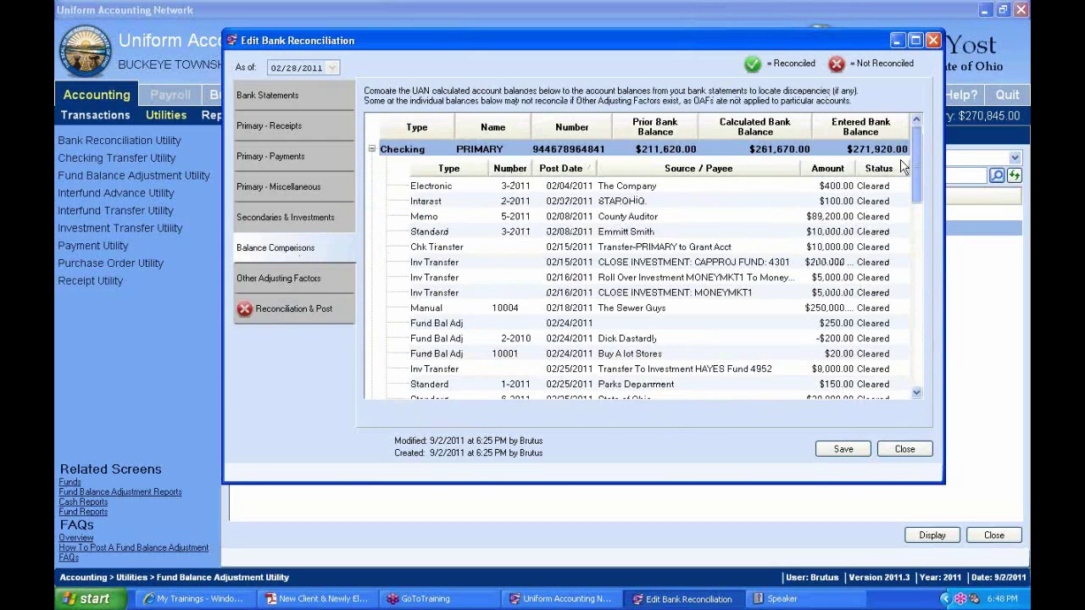
pyautogui.click(372, 150)
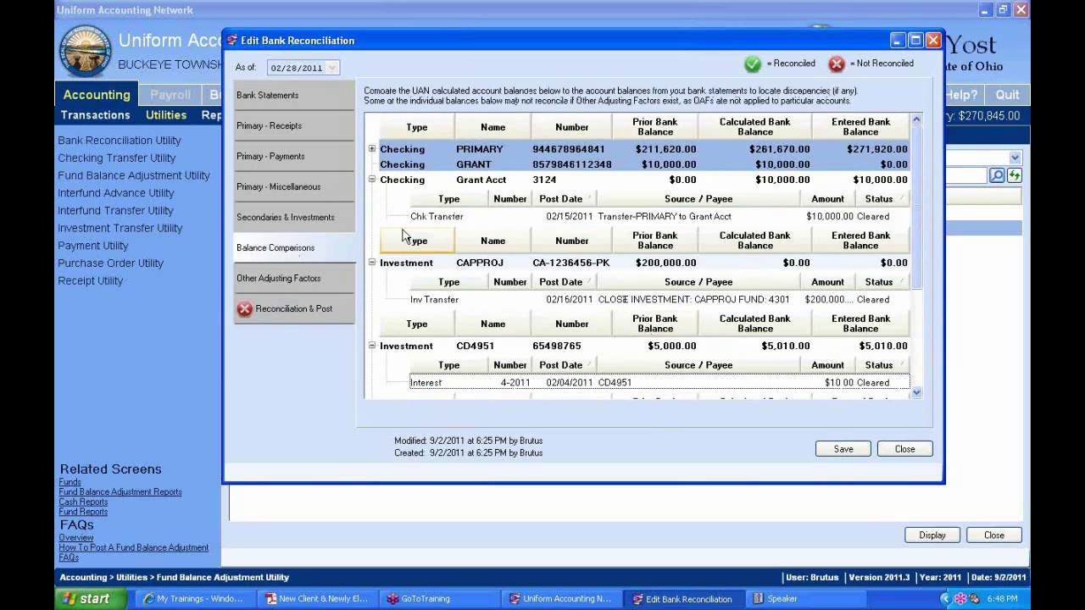
pyautogui.click(372, 179)
pyautogui.click(372, 195)
pyautogui.click(372, 210)
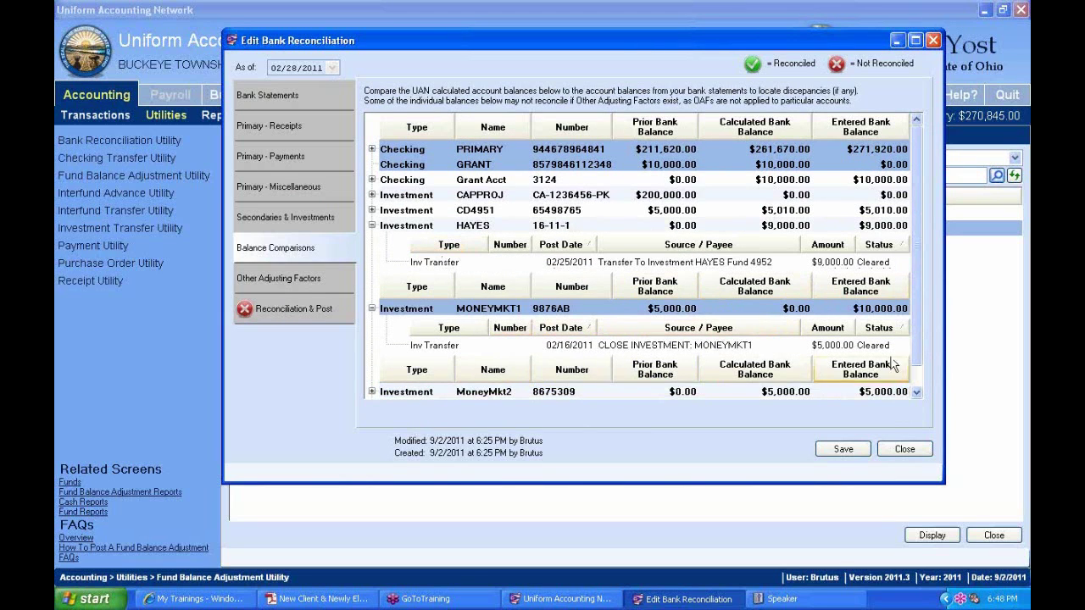
pyautogui.click(372, 226)
pyautogui.click(372, 240)
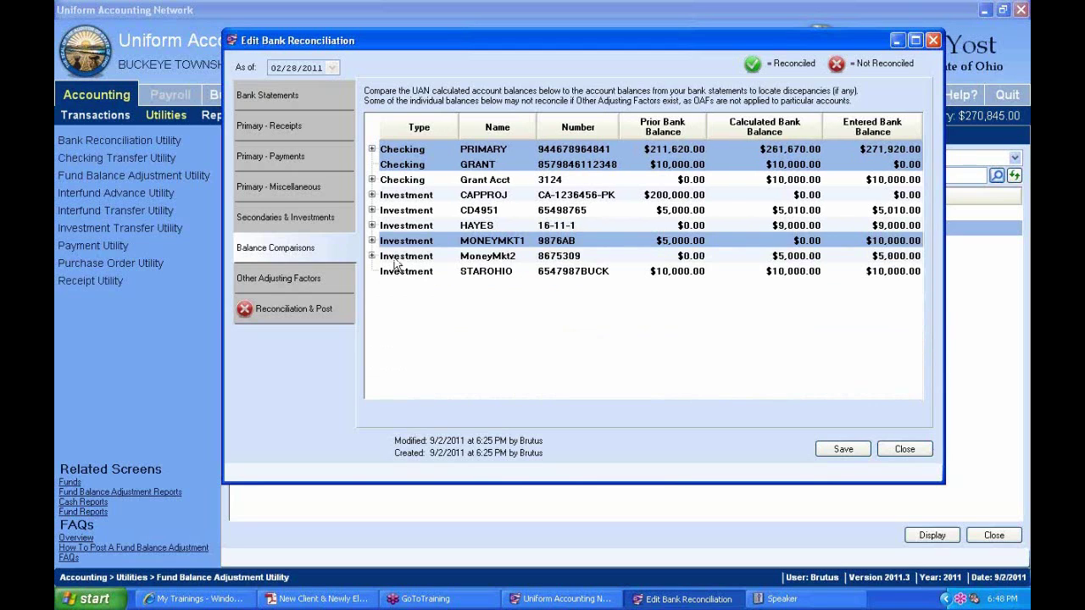
pyautogui.click(812, 244)
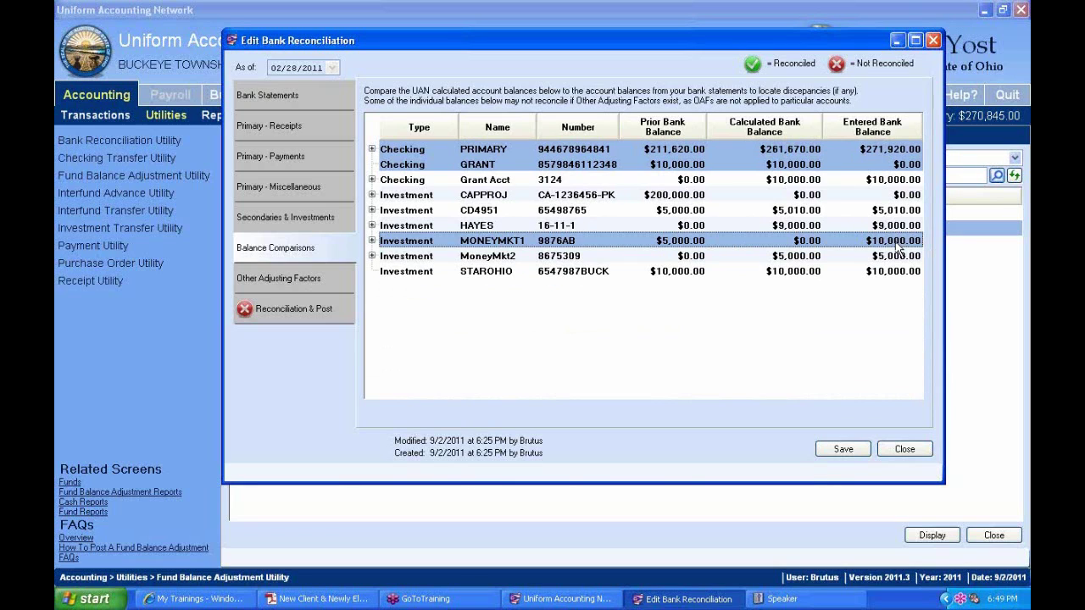
# - Set the MONEYMKT1 ending balance in the bank statements to 0 and check the reconciliation
pyautogui.click(282, 97)
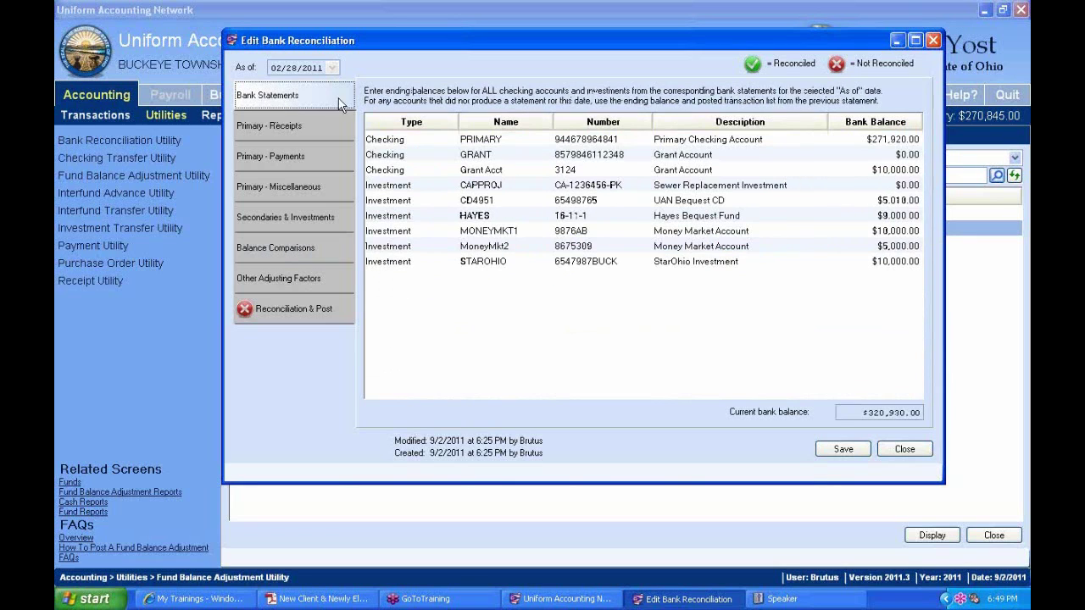
pyautogui.click(889, 230)
pyautogui.write('0')
pyautogui.press('Return')
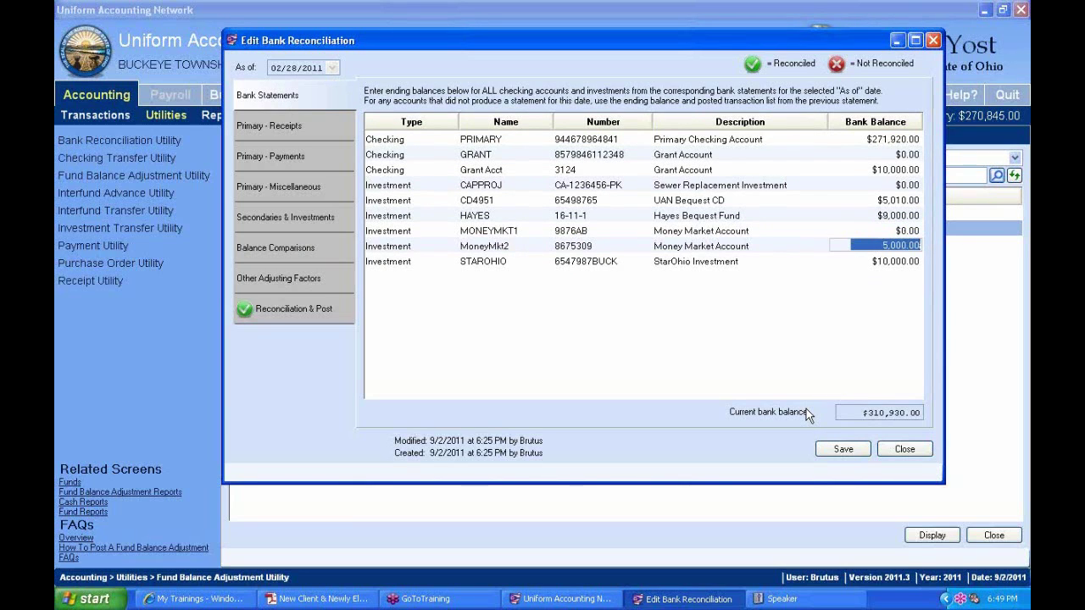
pyautogui.click(332, 307)
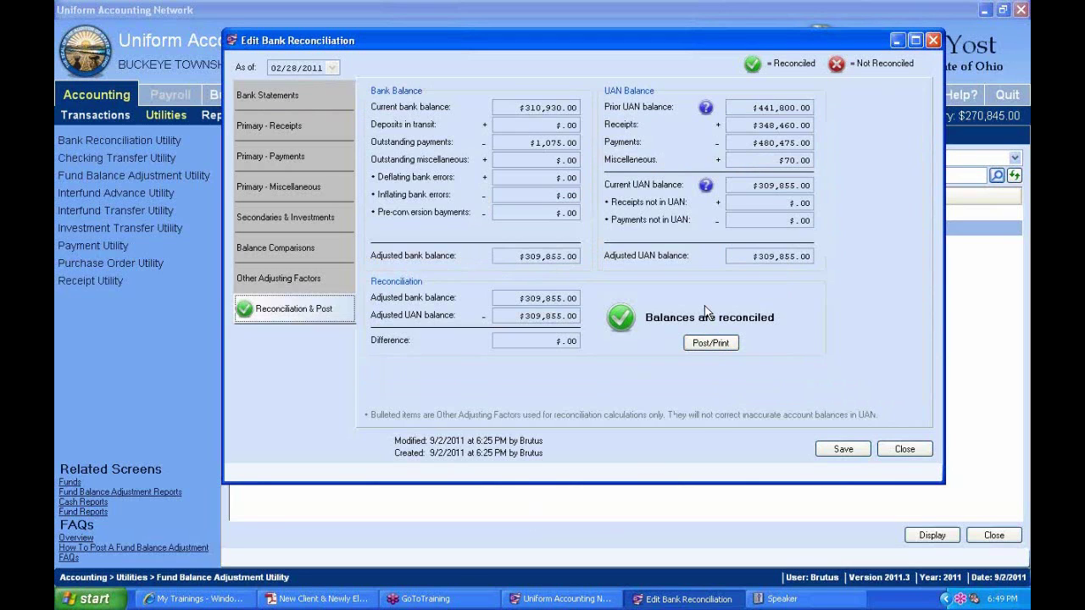
# - Review the bank statement balances, primary receipts, balance comparisons and secondary and investment transactions
pyautogui.click(274, 97)
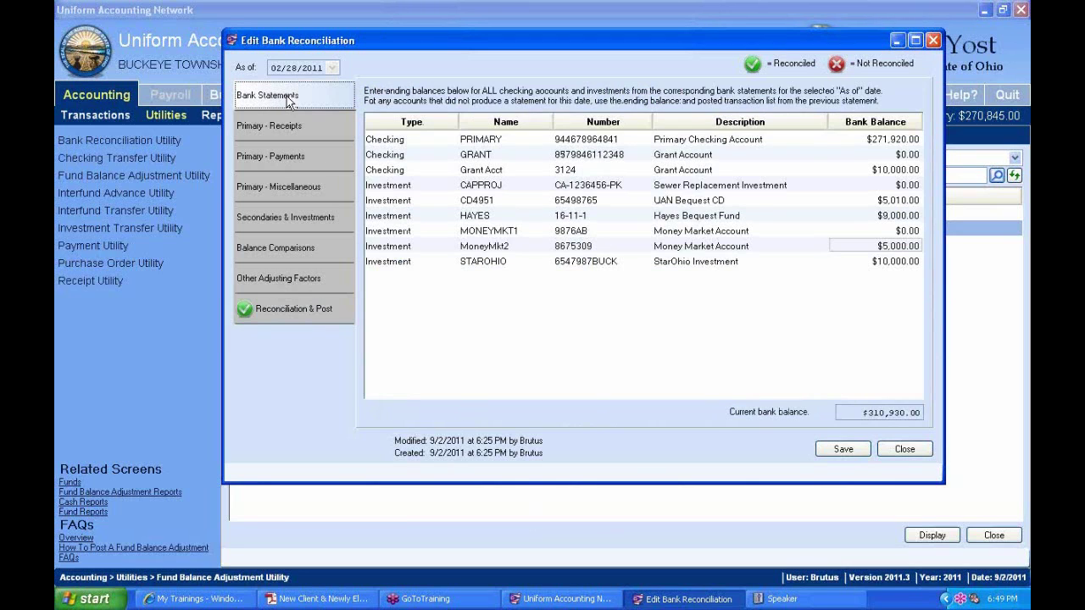
pyautogui.click(898, 143)
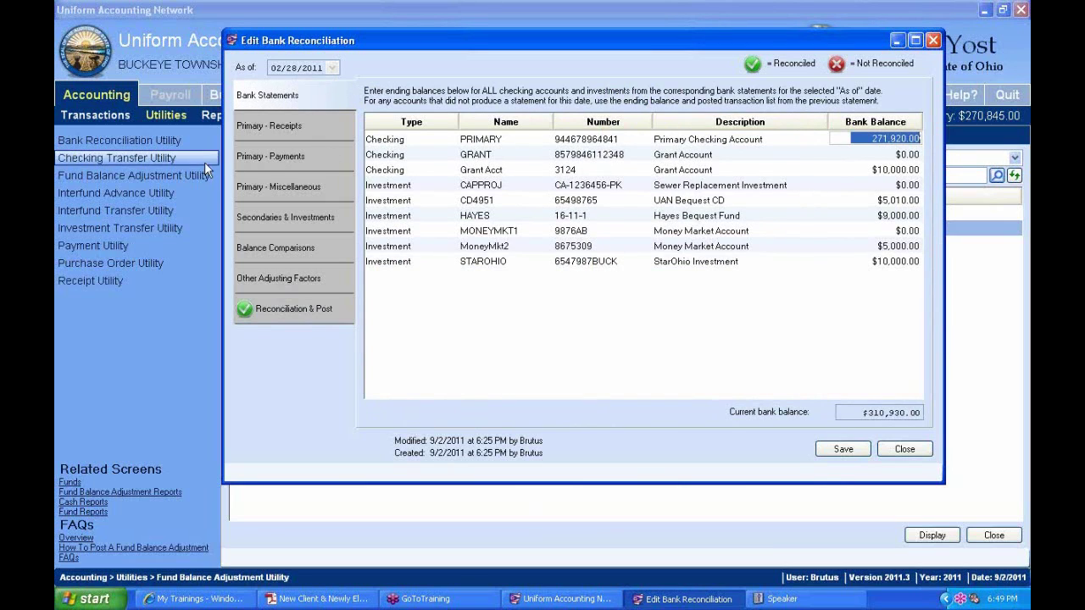
pyautogui.click(292, 131)
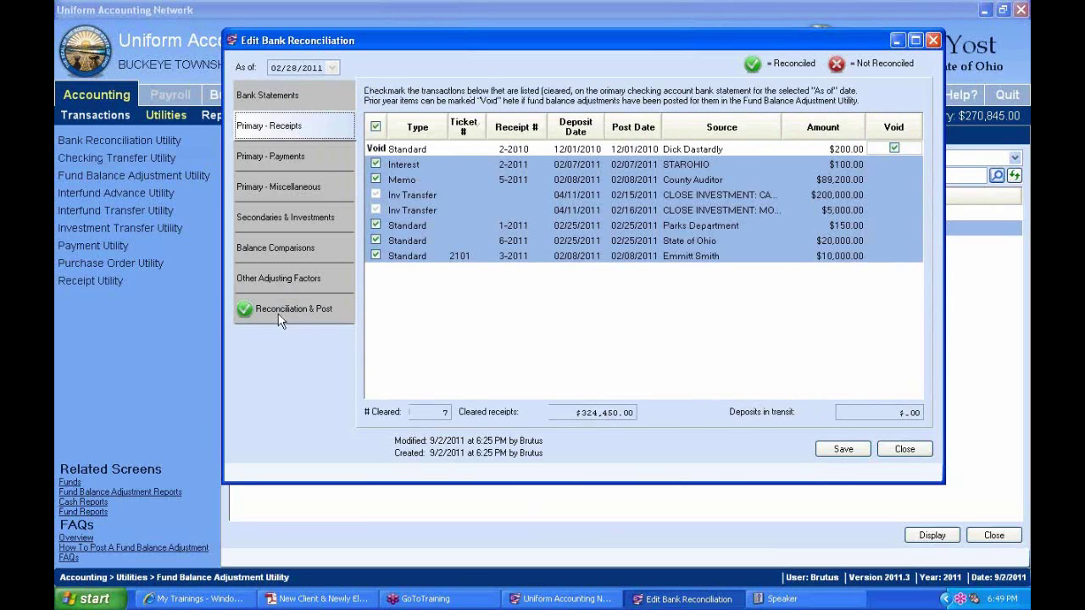
pyautogui.click(294, 255)
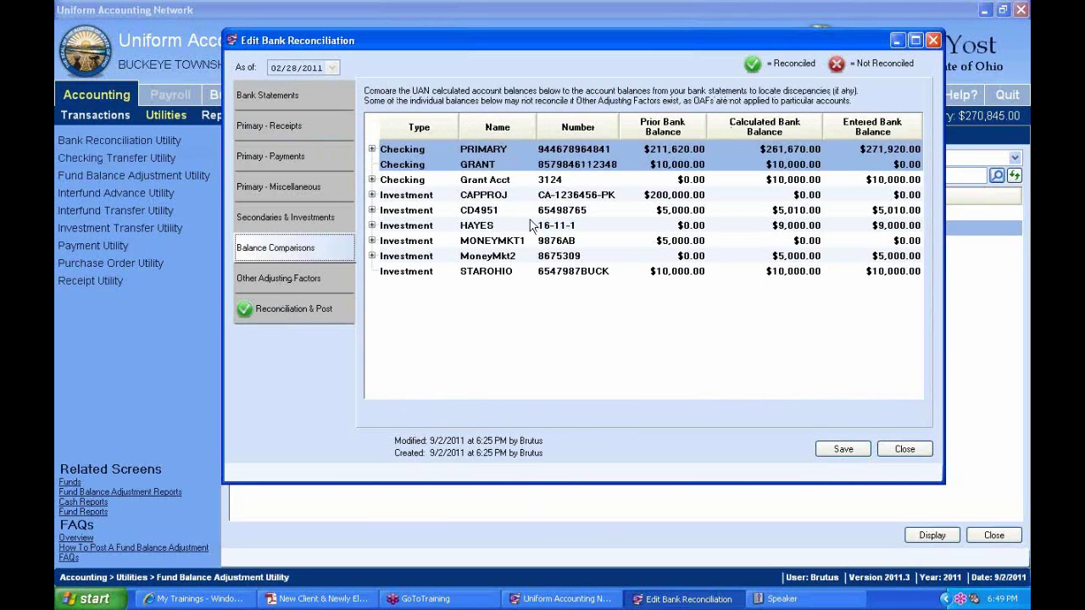
pyautogui.click(331, 220)
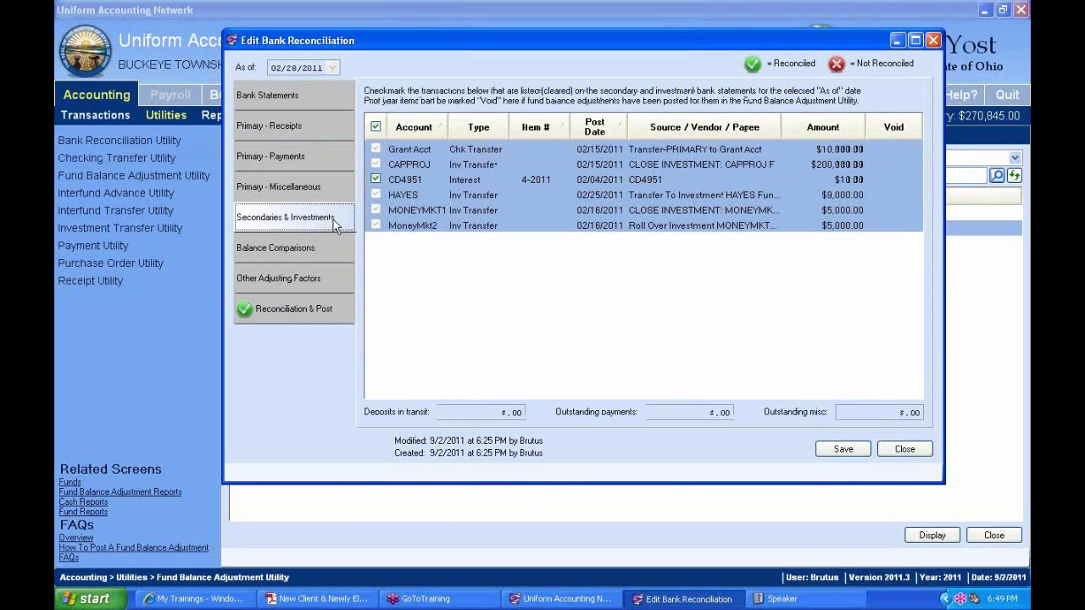
# - Unmark the CD4951 interest transaction 4-2011 as cleared, check the reconciliation, and save and close it
pyautogui.click(375, 179)
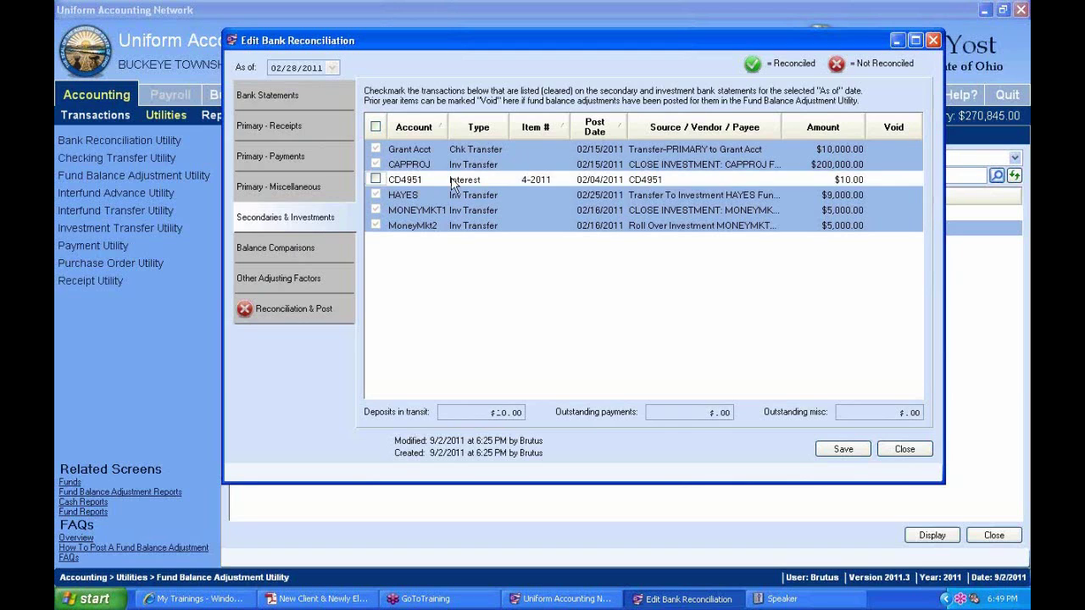
pyautogui.click(295, 313)
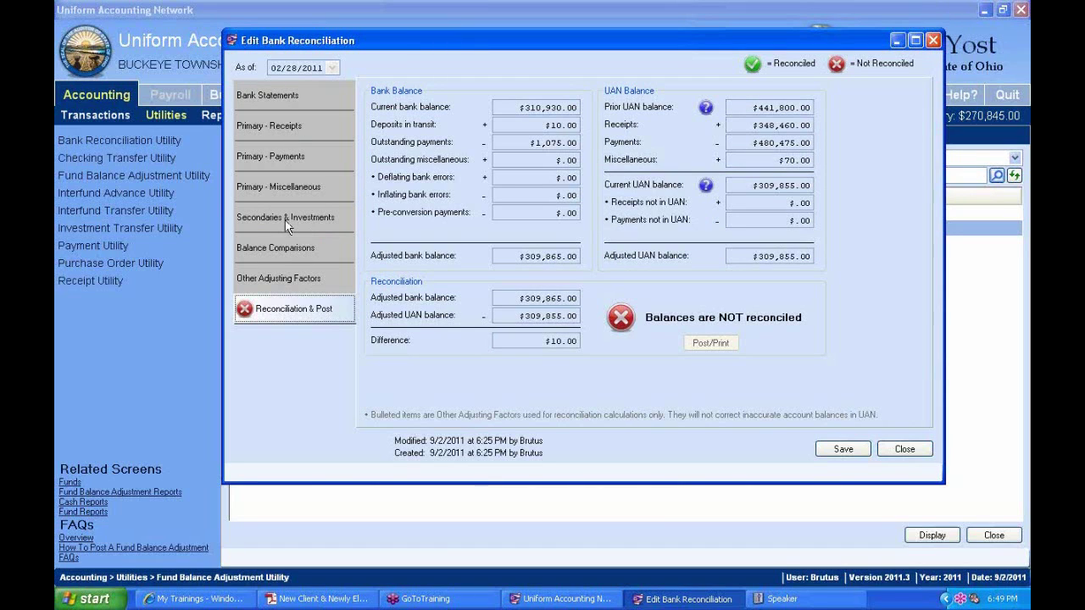
pyautogui.click(842, 449)
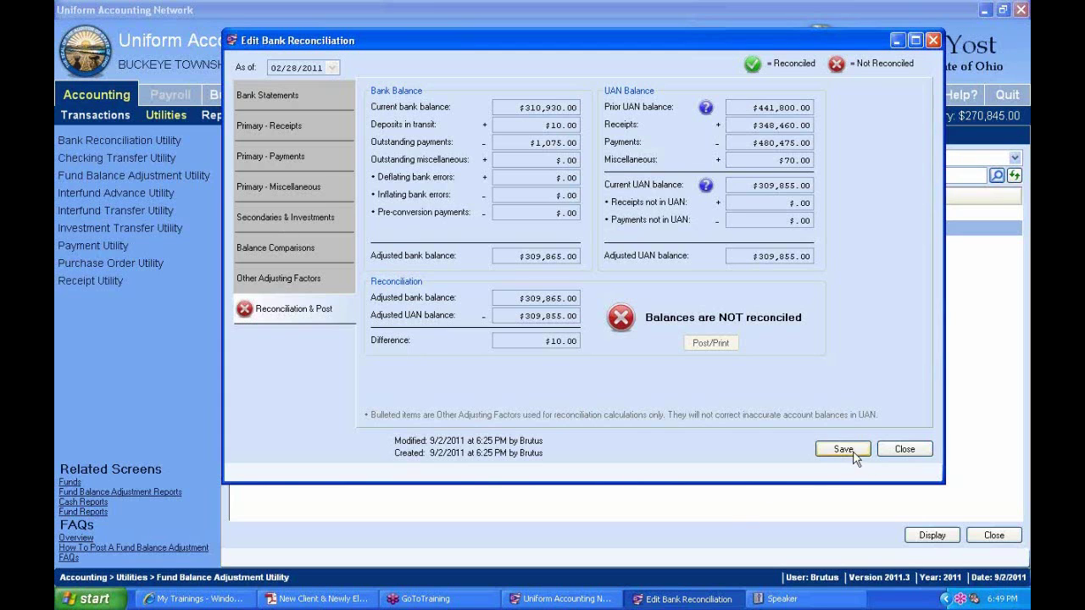
pyautogui.click(904, 449)
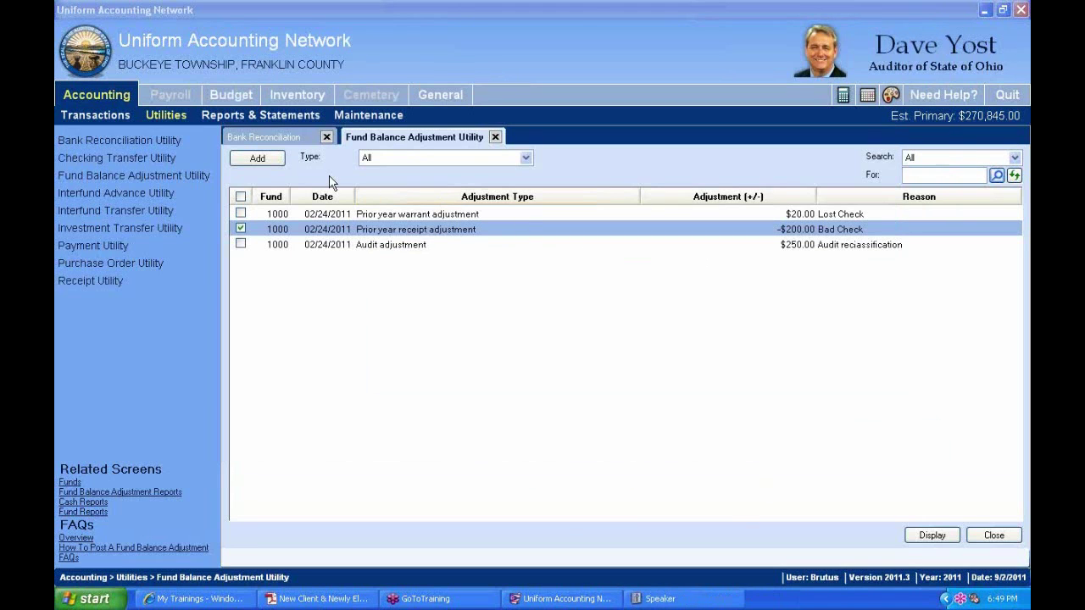
# - Open a new interest receipt to view its post date calendar, and close the form and the receipts list without saving
pyautogui.click(84, 117)
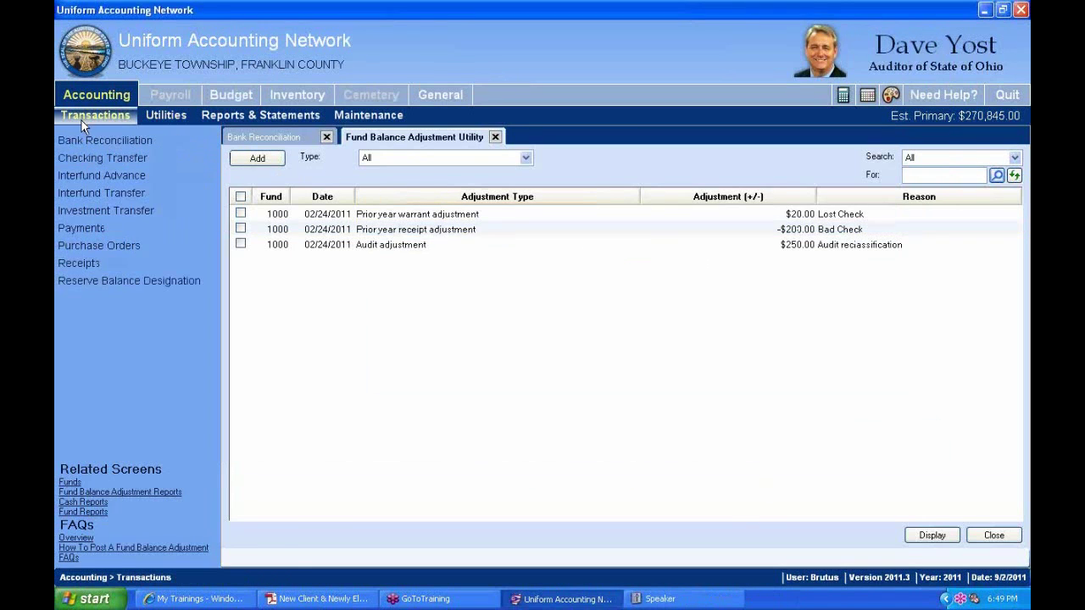
pyautogui.click(91, 263)
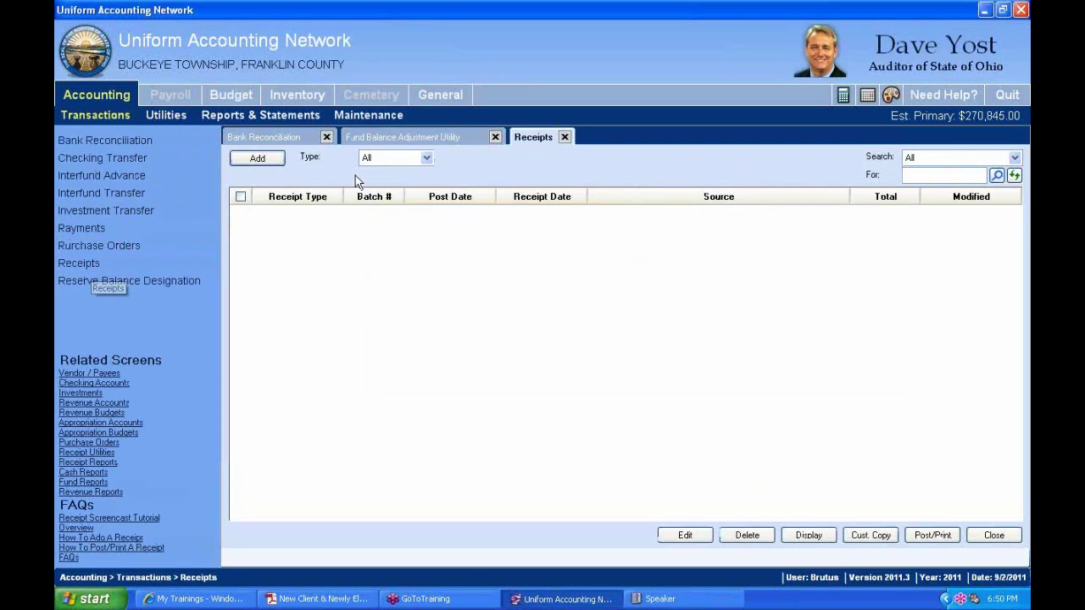
pyautogui.click(276, 158)
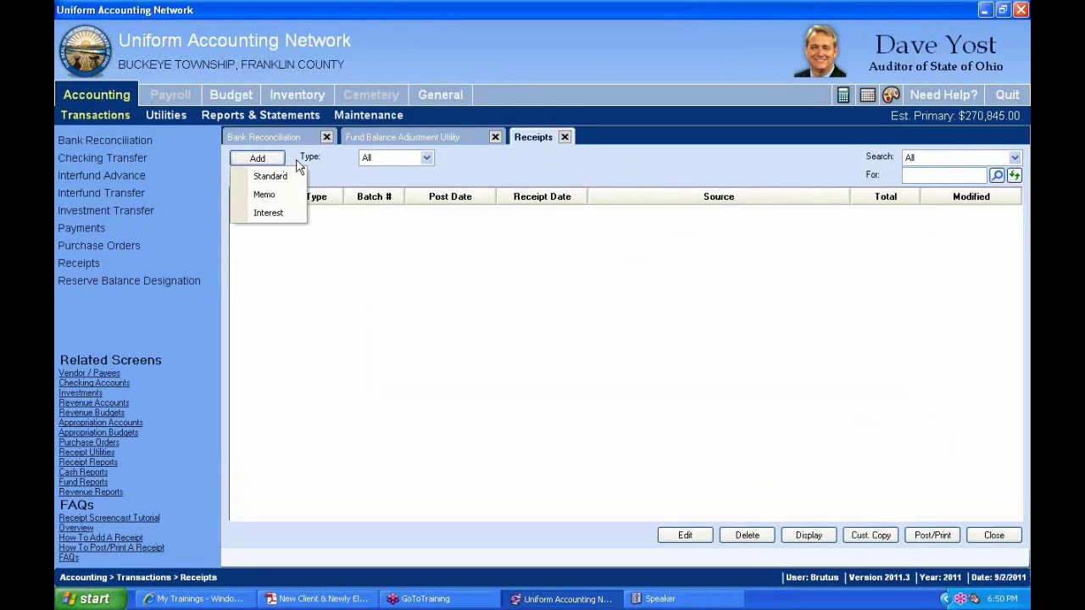
pyautogui.click(280, 216)
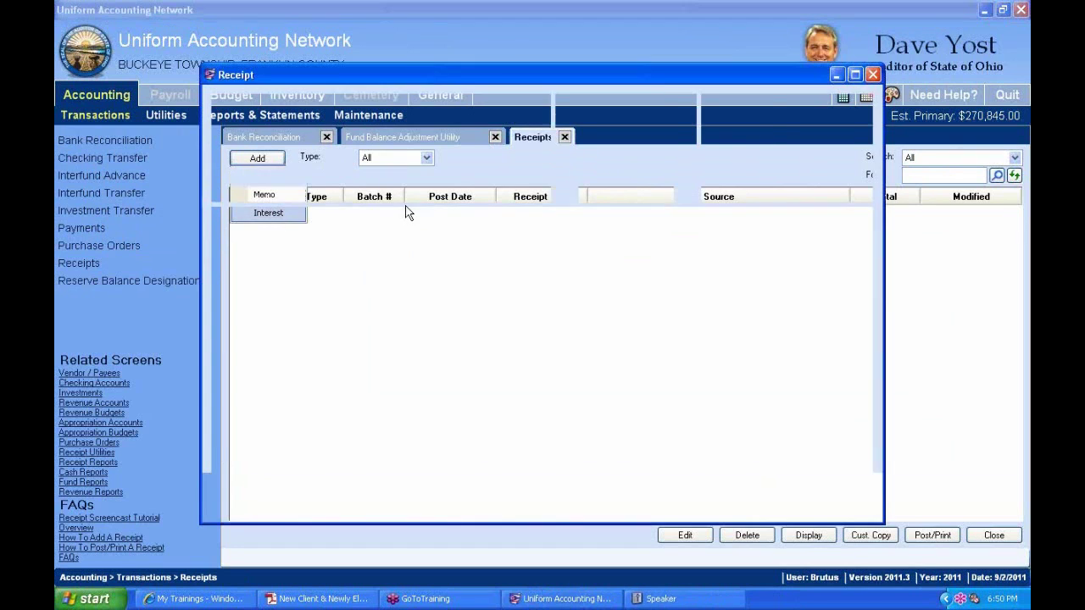
pyautogui.click(668, 153)
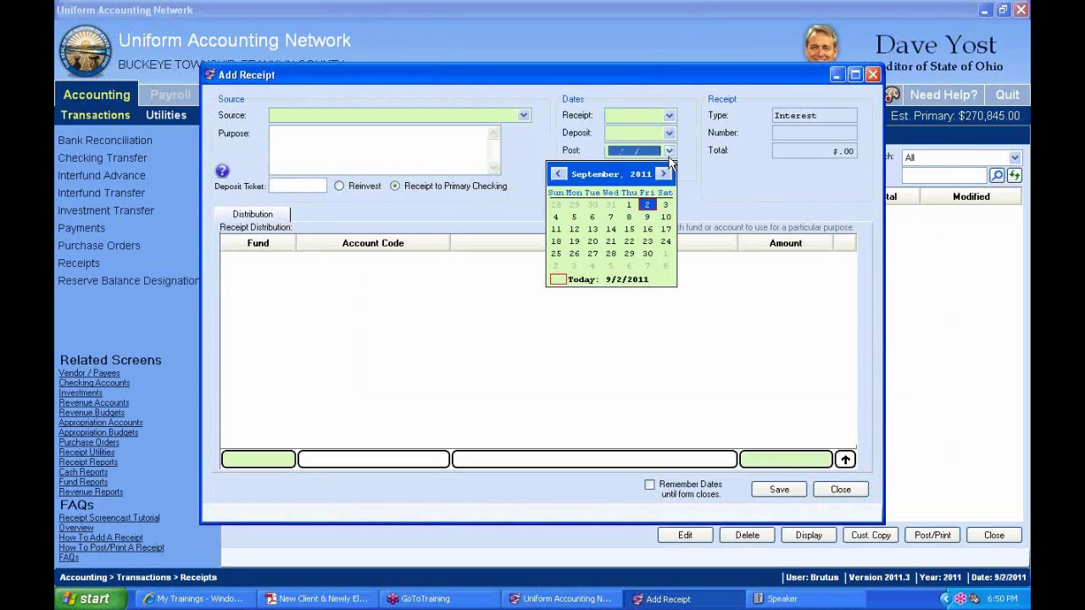
pyautogui.click(671, 154)
pyautogui.click(839, 489)
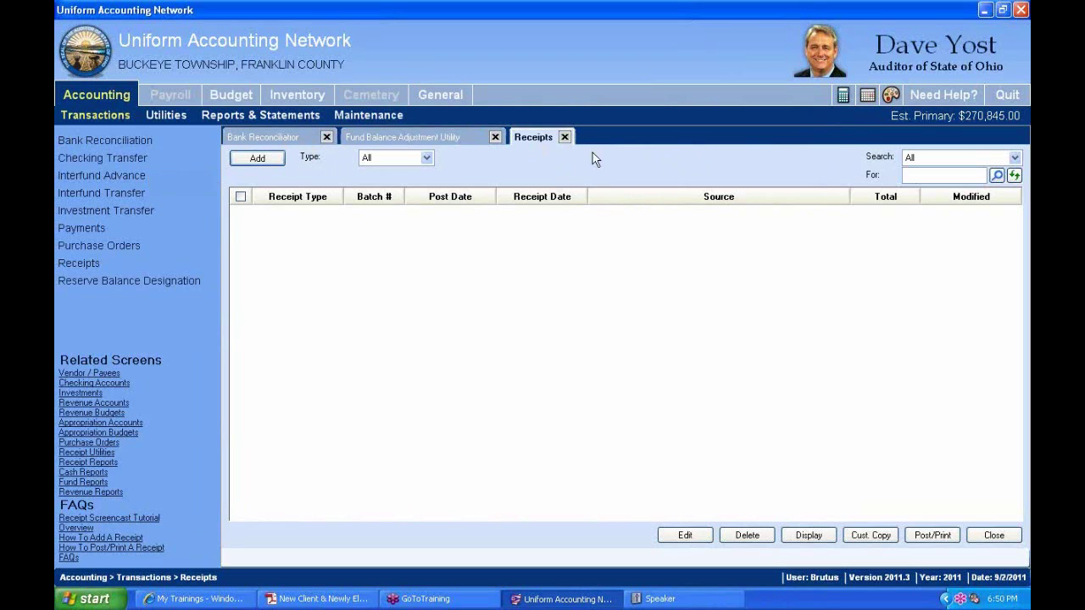
pyautogui.click(564, 136)
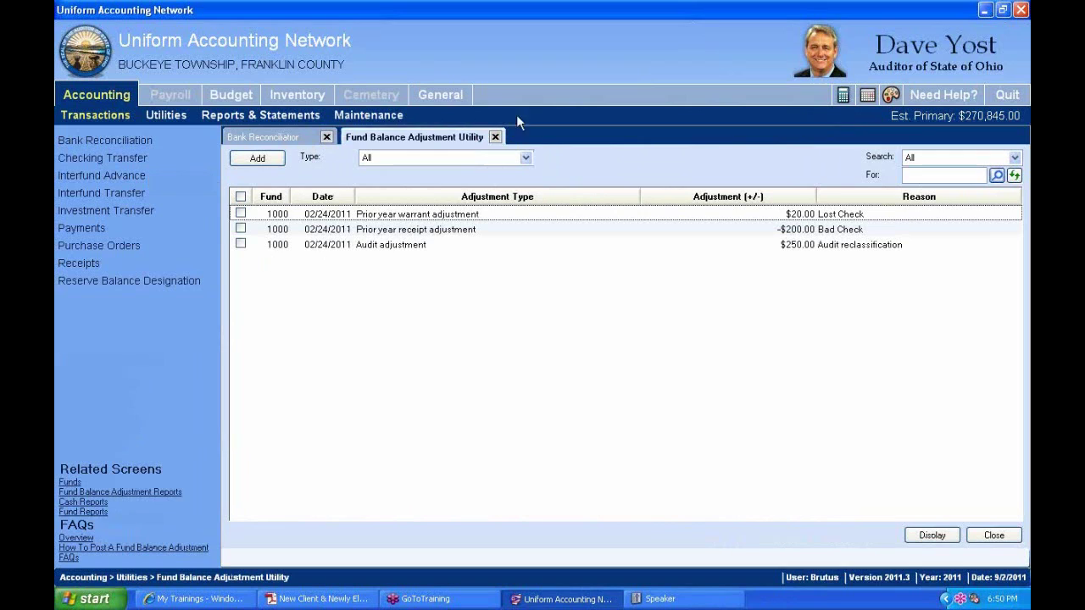
# - Reopen the 02/28/2011 bank reconciliation, mark the CD4951 interest transaction 4-2011 as cleared, and review the reconciliation and primary miscellaneous items
pyautogui.click(277, 142)
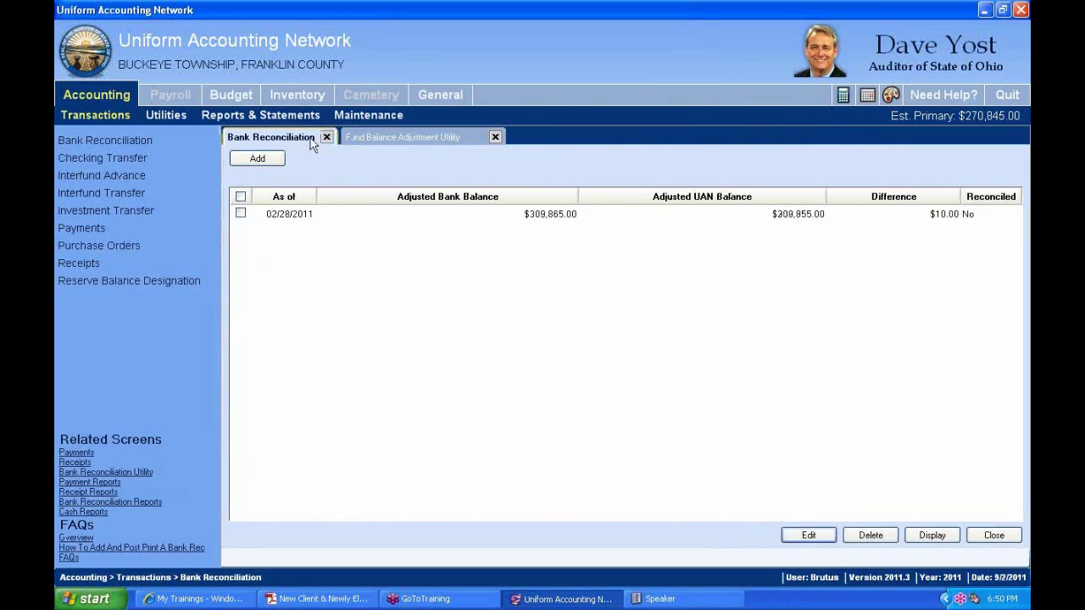
pyautogui.click(241, 214)
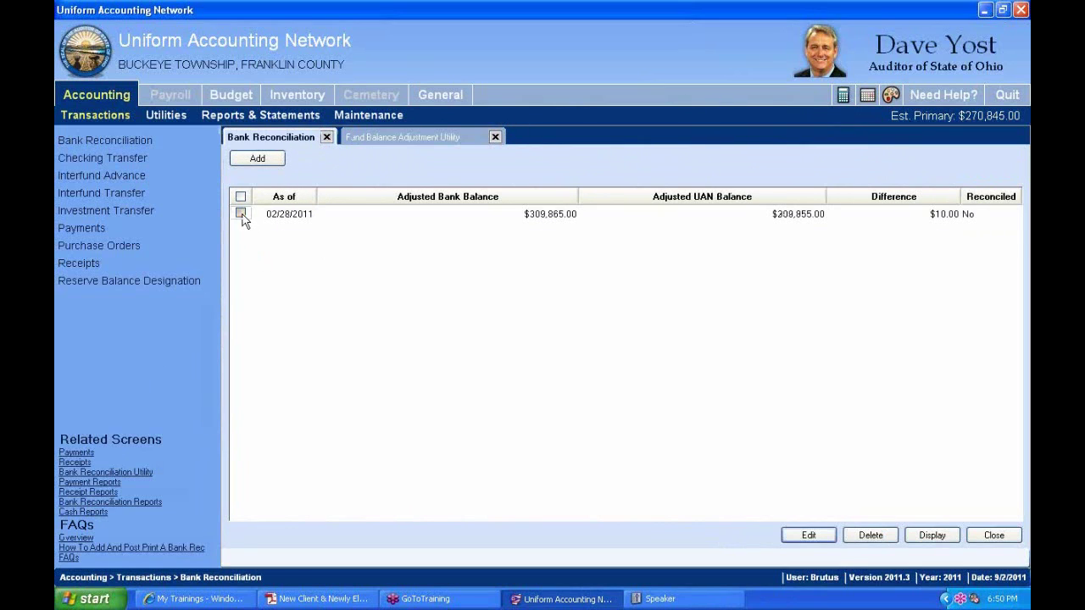
pyautogui.click(807, 536)
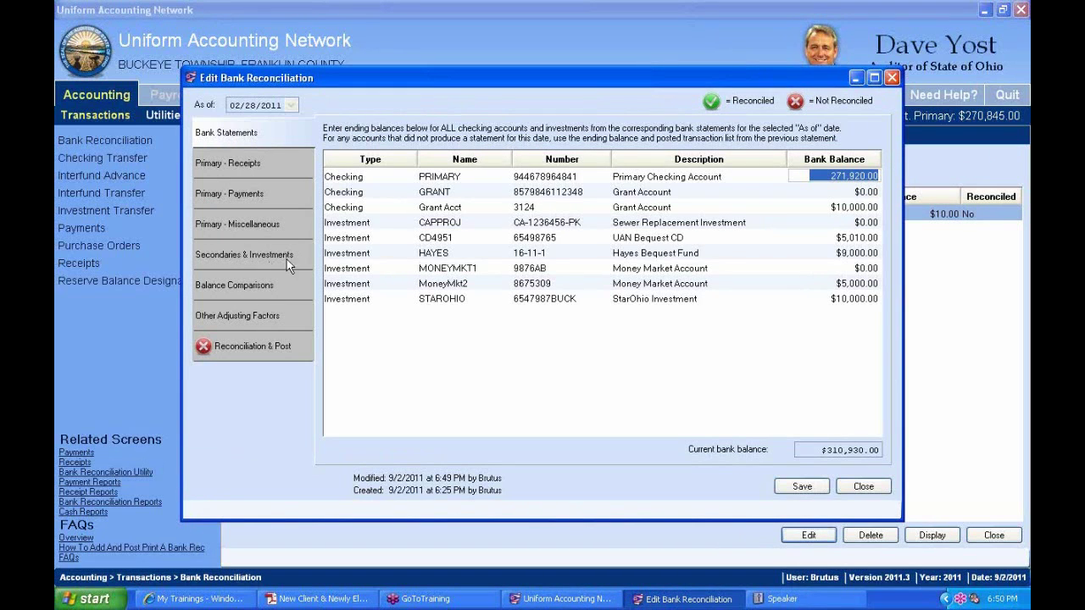
pyautogui.click(224, 259)
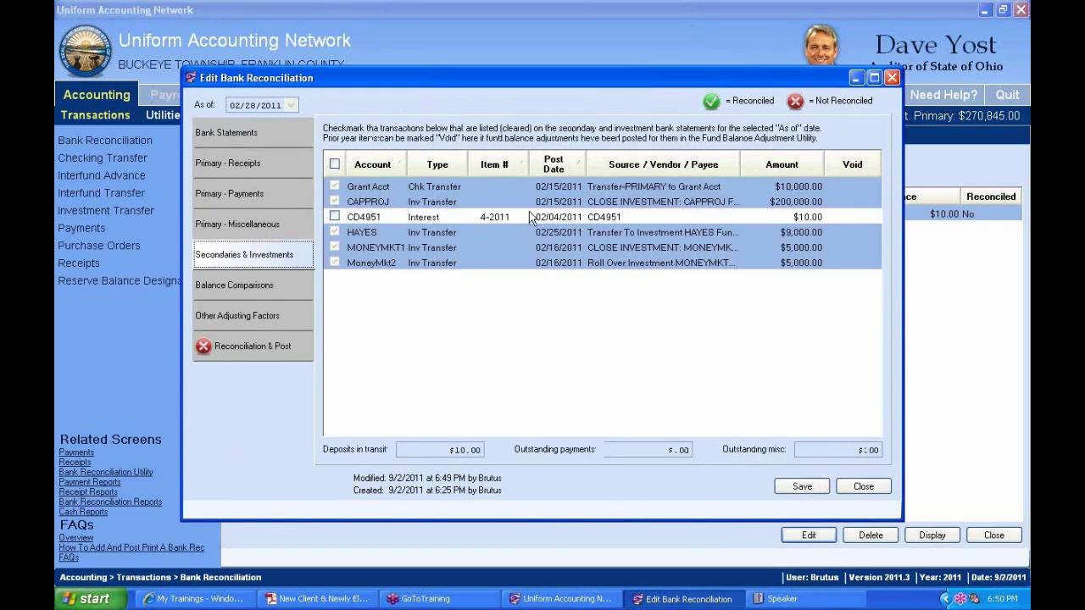
pyautogui.click(335, 216)
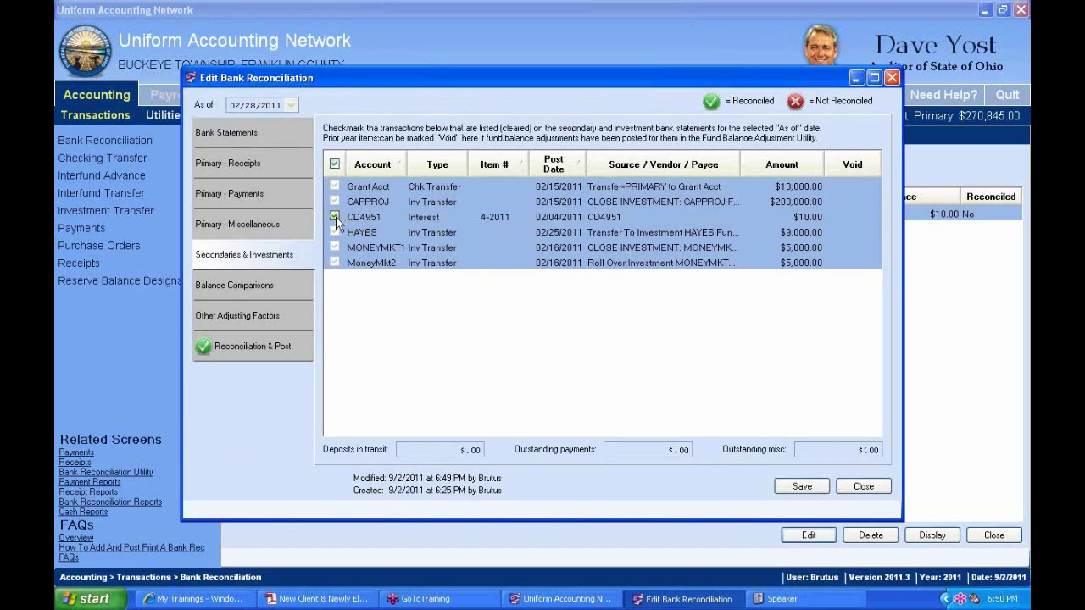
pyautogui.click(225, 353)
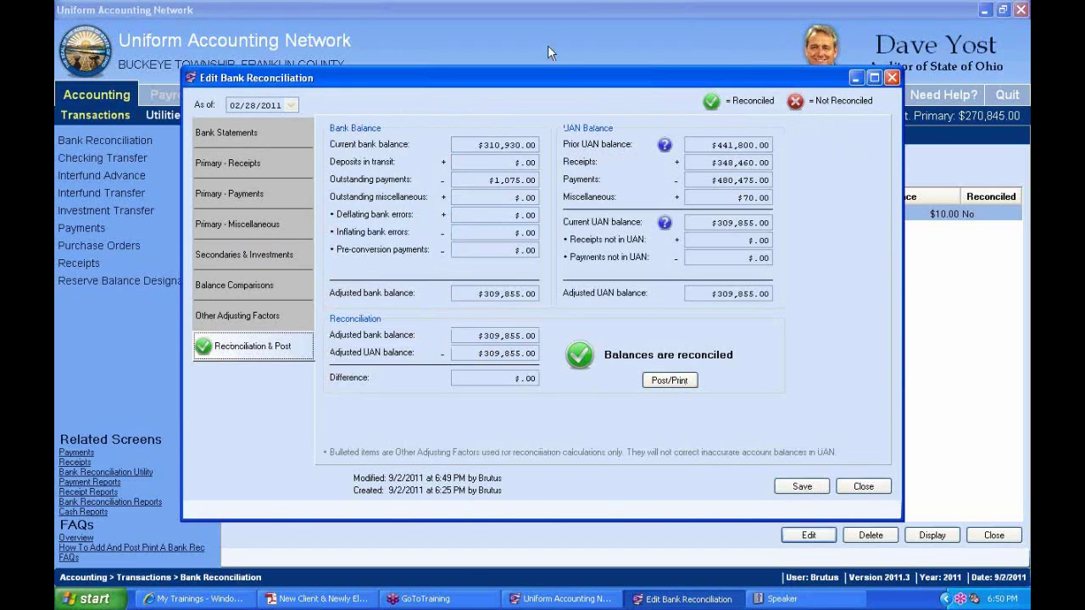
pyautogui.click(233, 227)
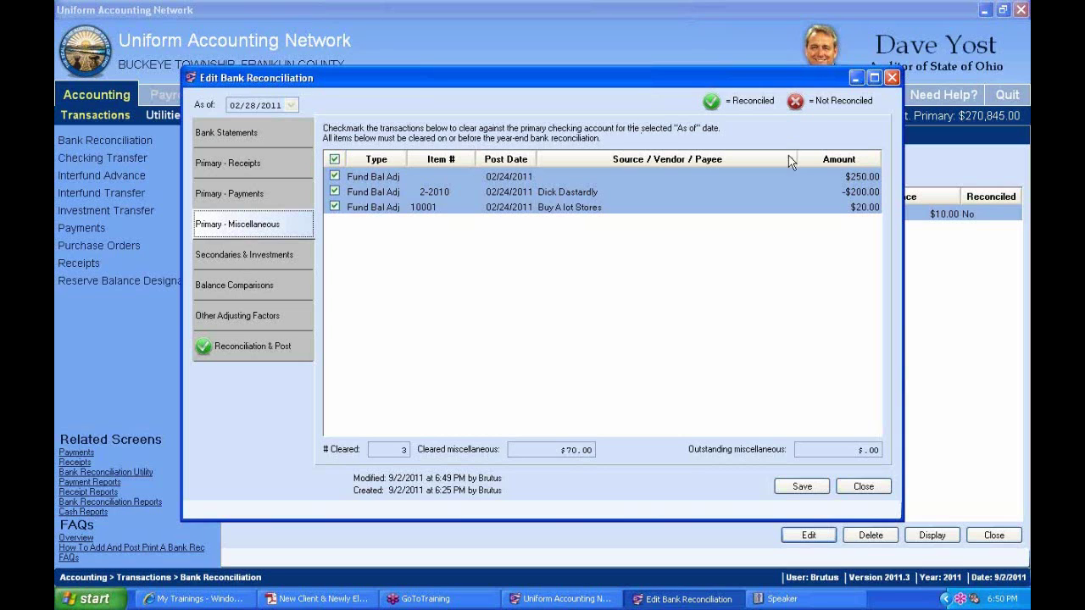
# - Minimize the reconciliation and display the Cash Activity report for February 2011
pyautogui.click(855, 78)
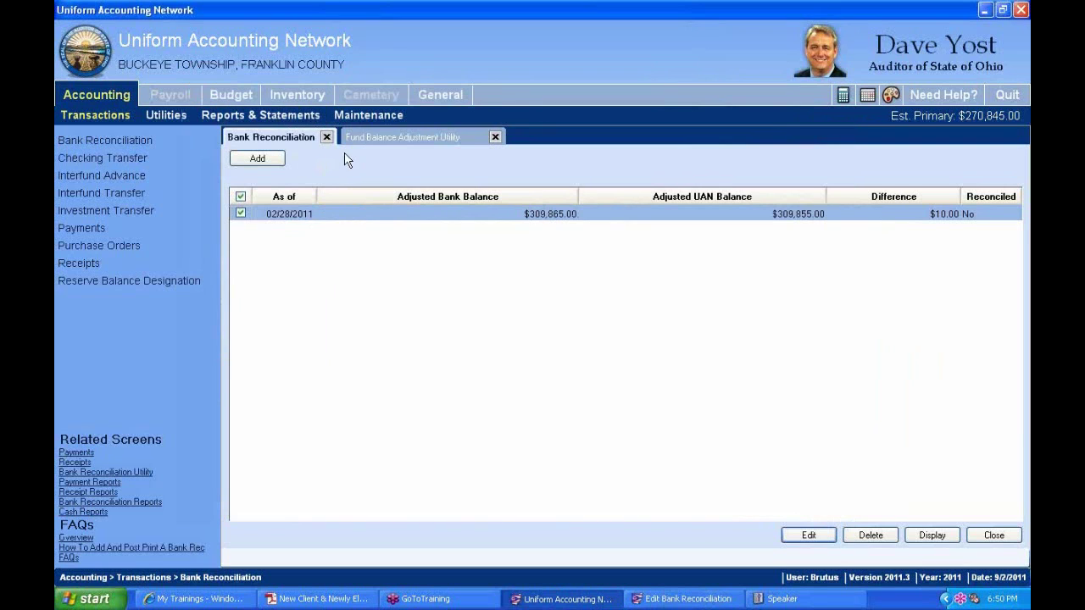
pyautogui.click(261, 115)
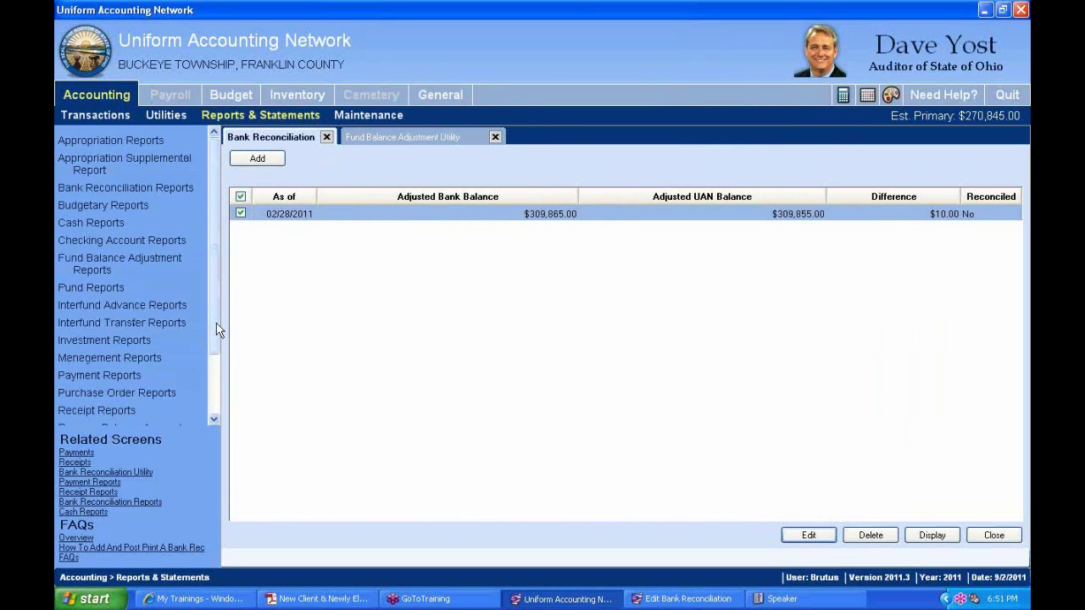
pyautogui.moveTo(216, 322); pyautogui.dragTo(214, 371)
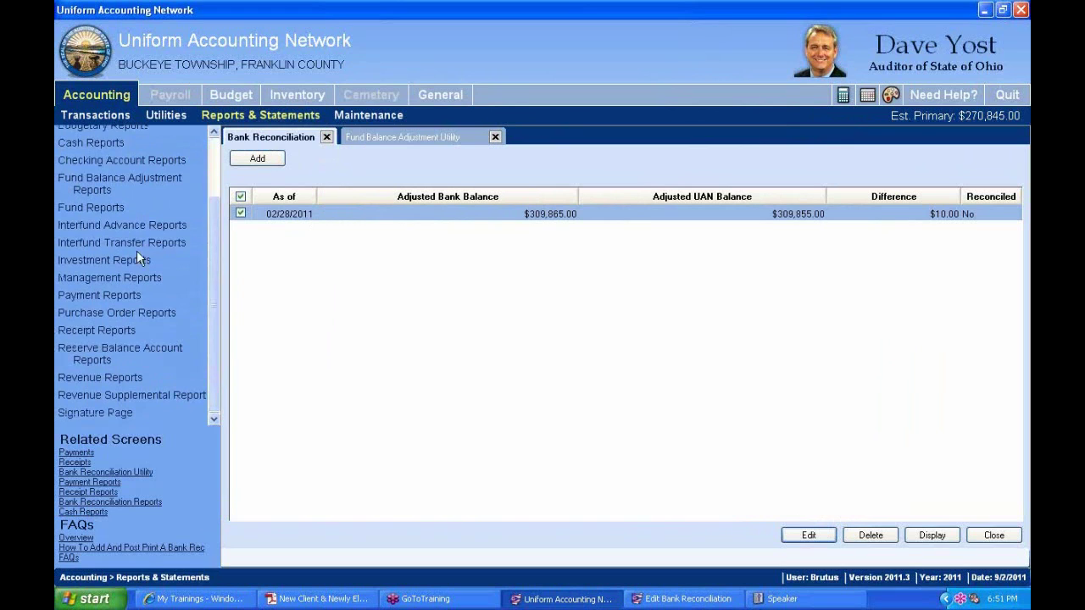
pyautogui.click(95, 143)
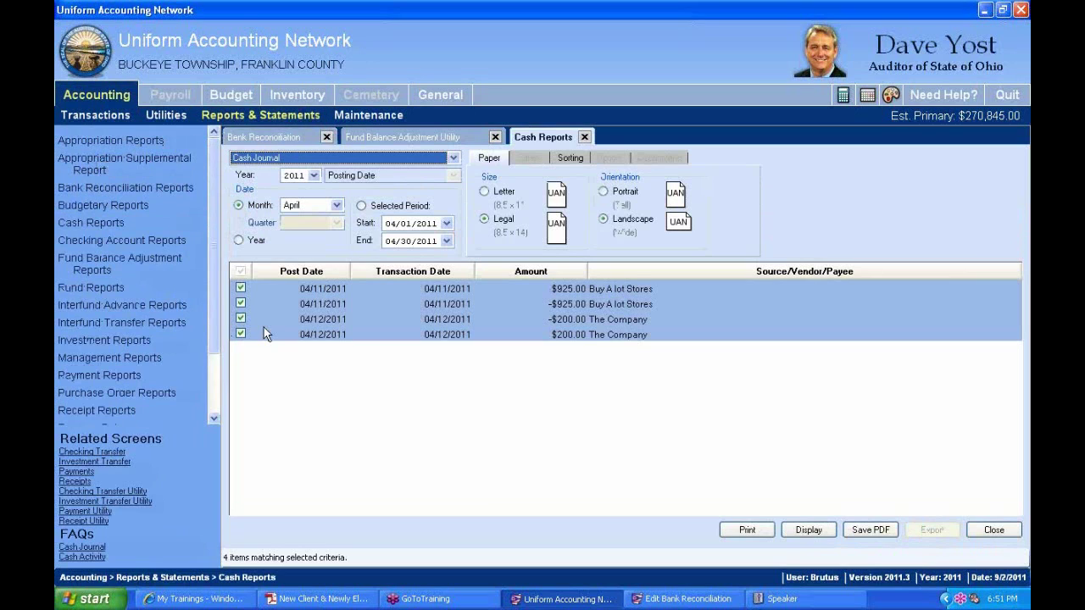
pyautogui.click(454, 158)
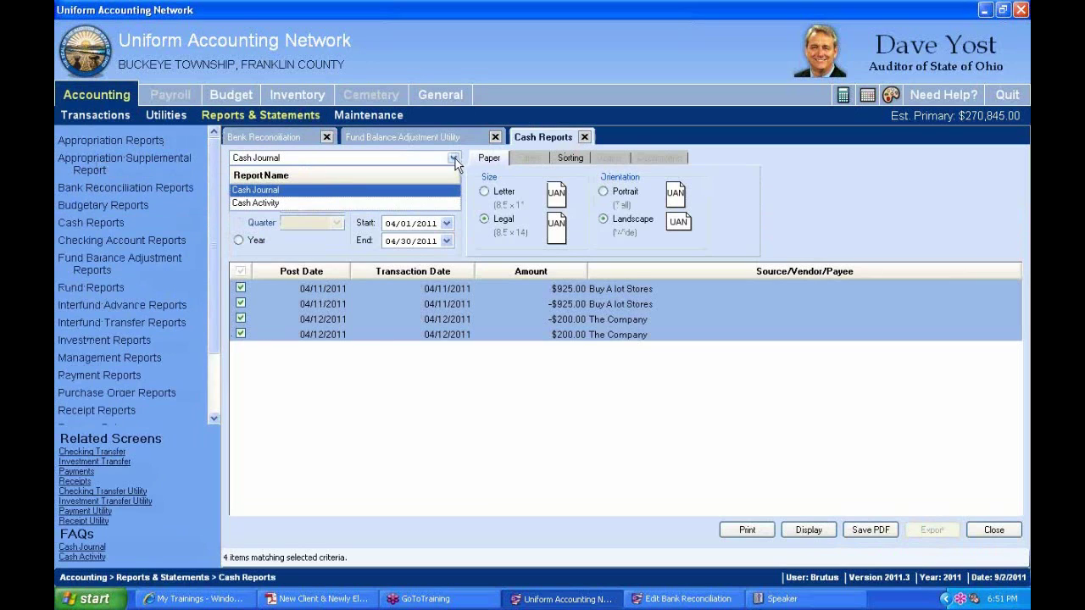
pyautogui.click(266, 204)
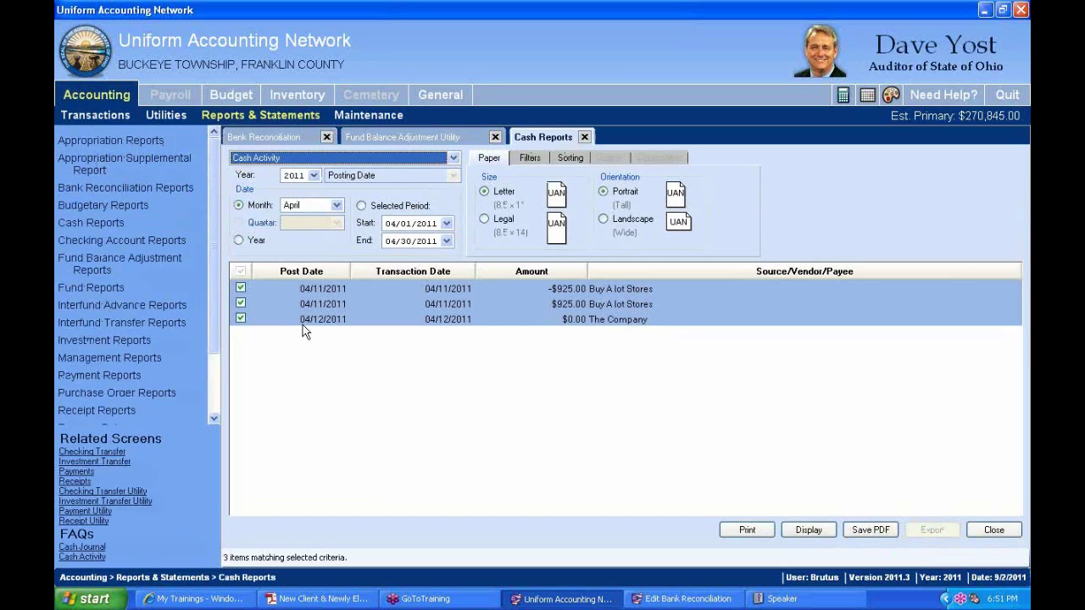
pyautogui.click(337, 205)
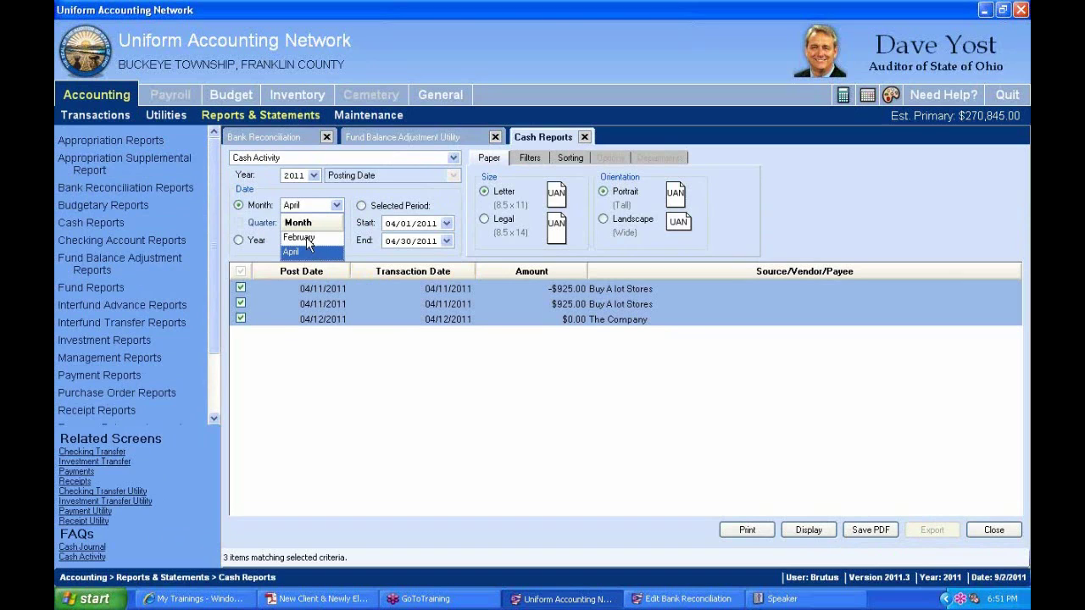
pyautogui.click(306, 237)
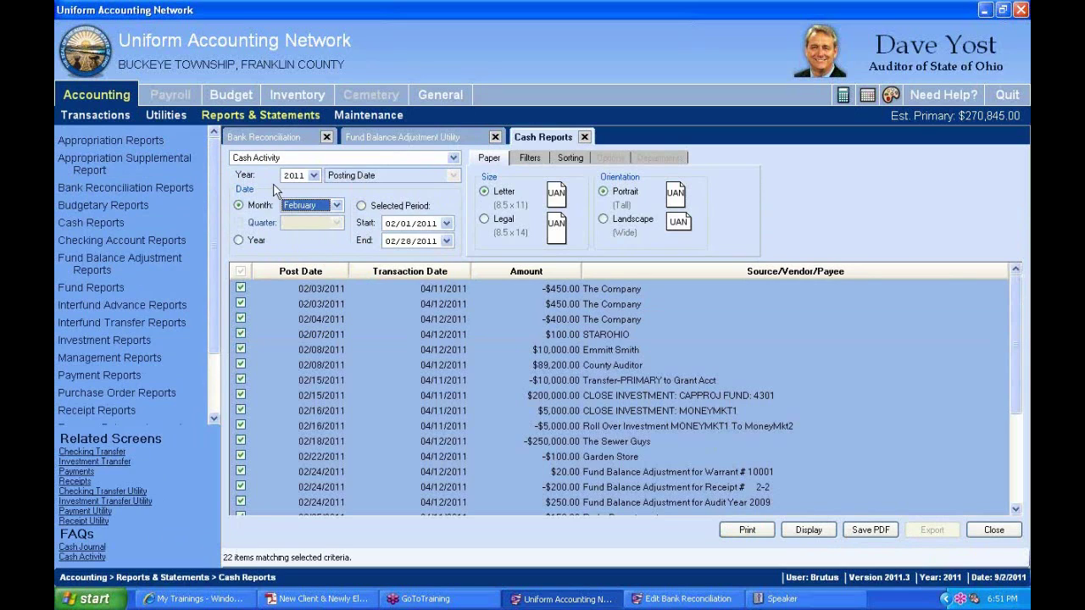
pyautogui.click(826, 530)
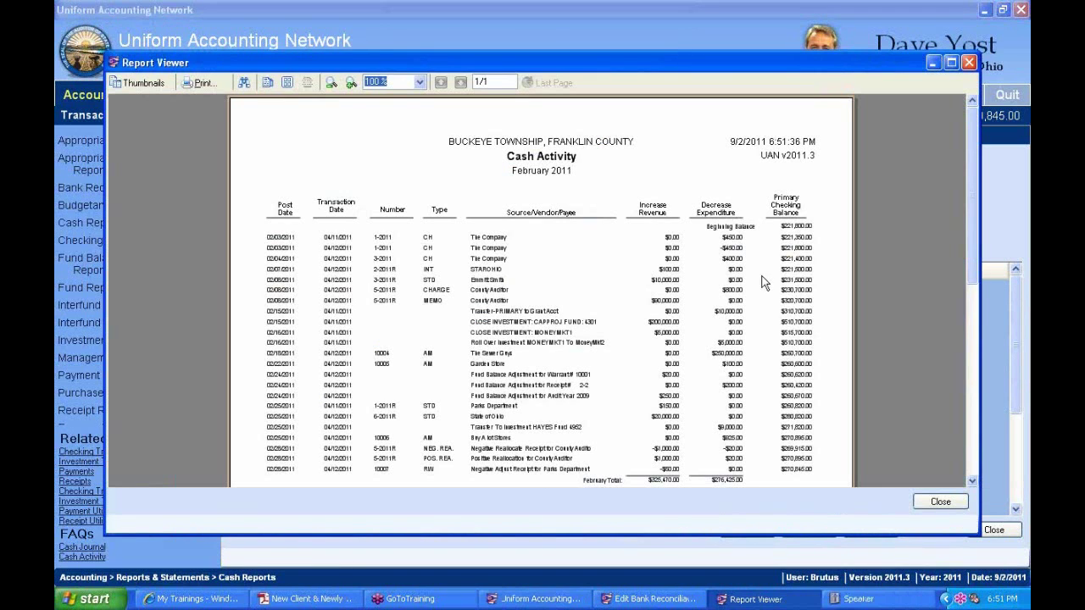
# - Maximize the Cash Activity report, enlarge it to 200% and examine its transactions, revenue, expenditure and primary checking balance columns
pyautogui.doubleClick(772, 69)
pyautogui.click(299, 30)
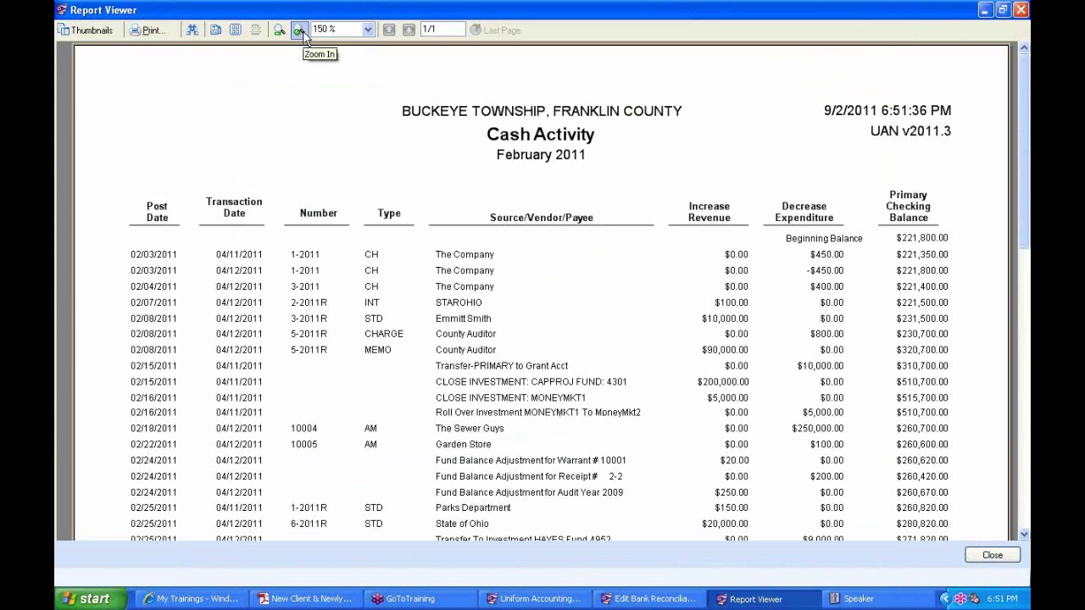
pyautogui.click(299, 30)
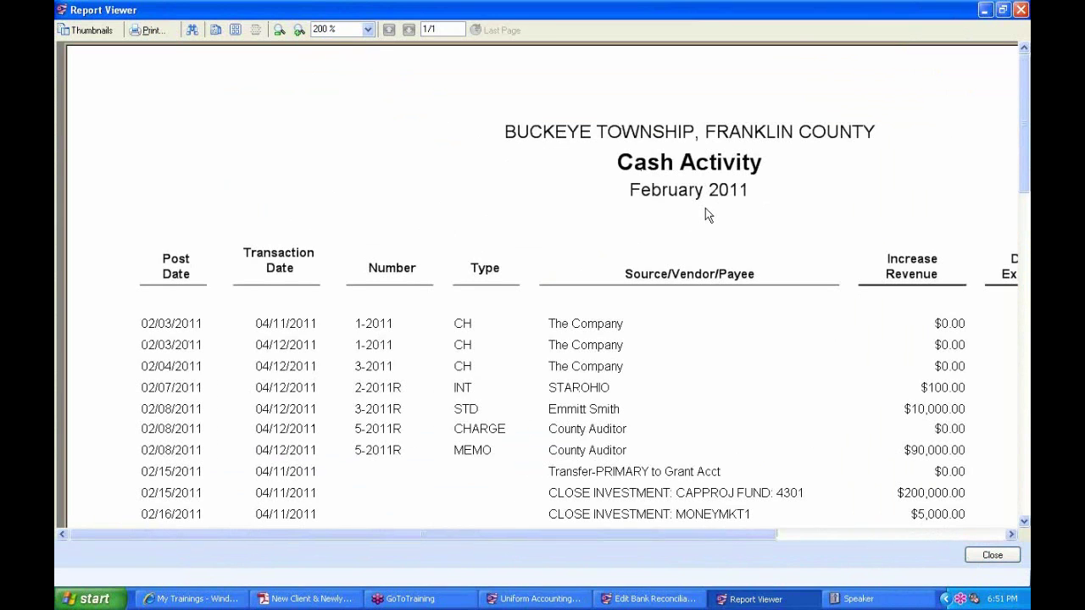
pyautogui.moveTo(780, 109); pyautogui.dragTo(720, 81)
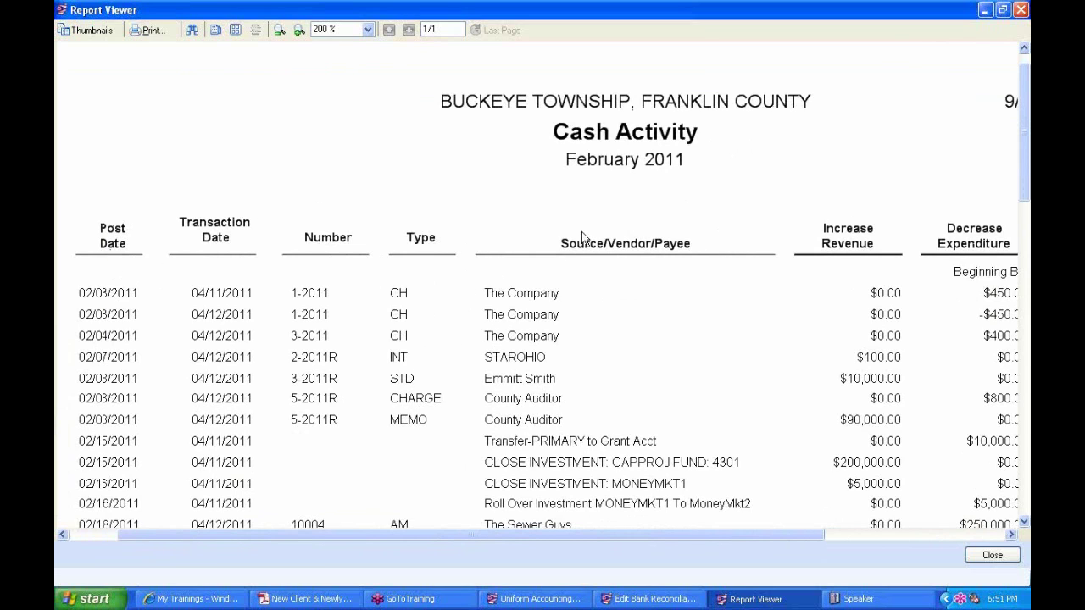
pyautogui.moveTo(608, 237); pyautogui.dragTo(555, 159)
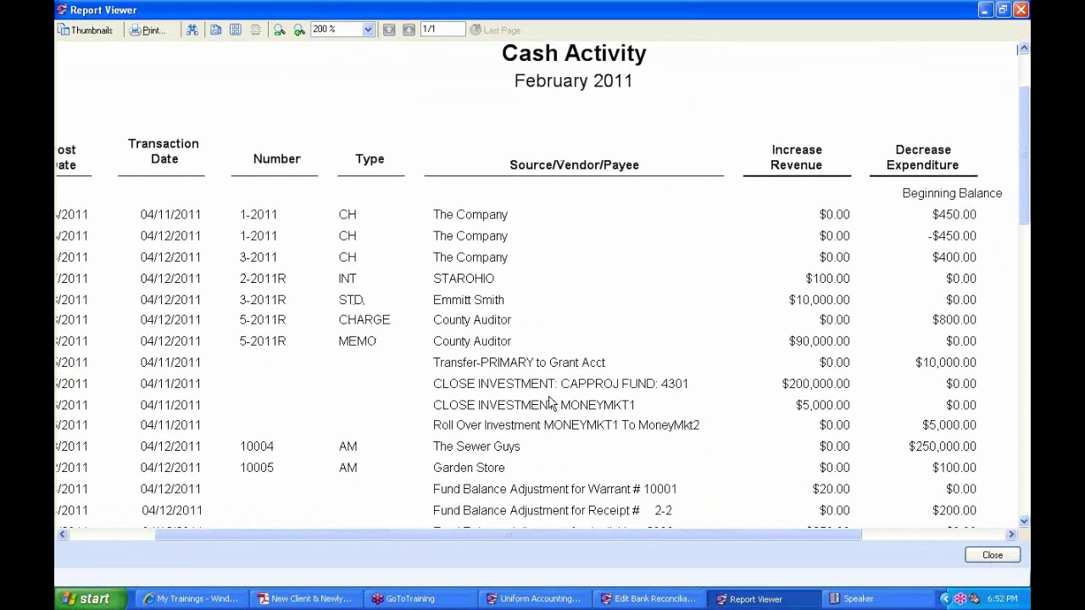
pyautogui.moveTo(551, 446); pyautogui.dragTo(559, 216)
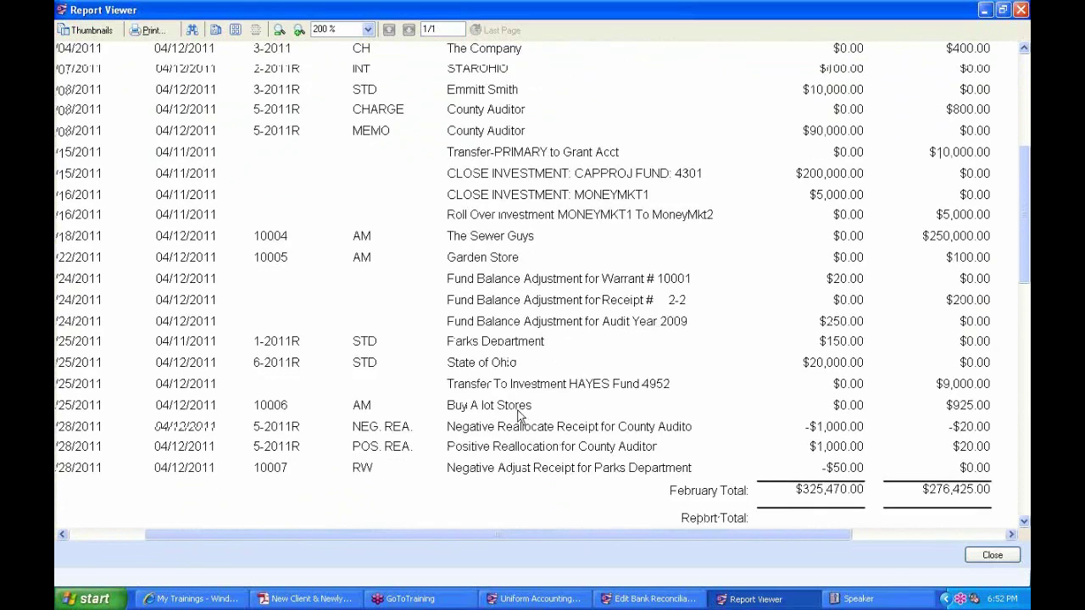
pyautogui.moveTo(685, 113); pyautogui.dragTo(683, 323)
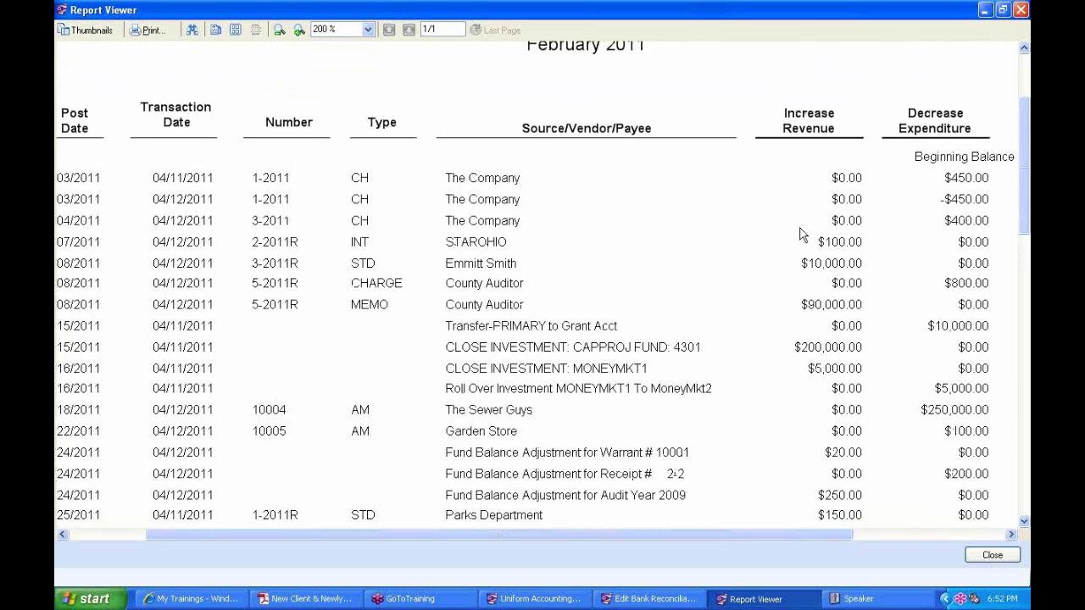
pyautogui.moveTo(807, 230); pyautogui.dragTo(584, 223)
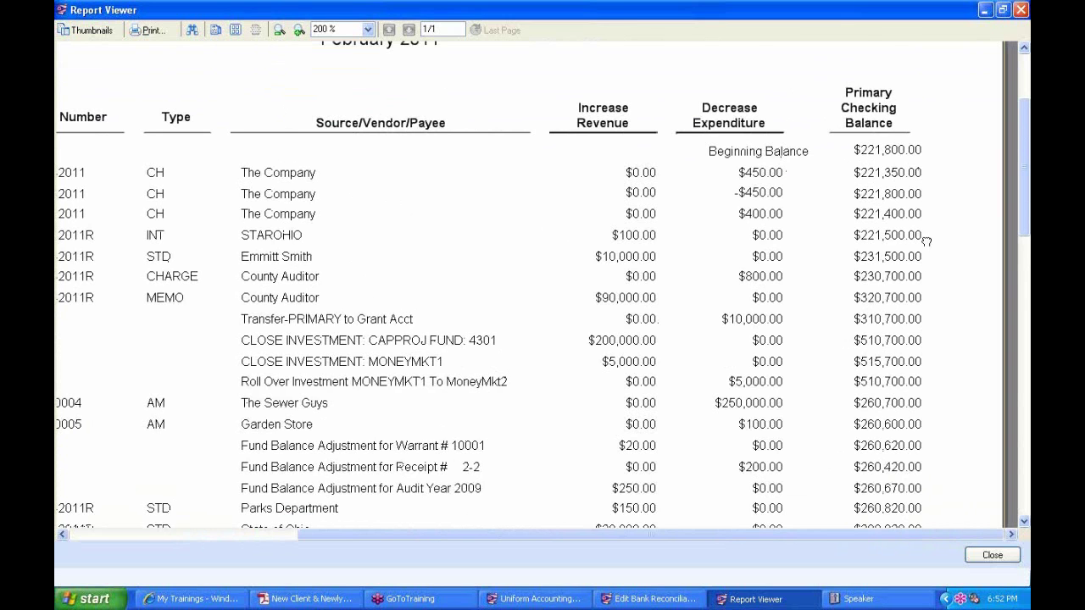
pyautogui.moveTo(926, 244); pyautogui.dragTo(924, 113)
pyautogui.scroll(5, 706, 256)
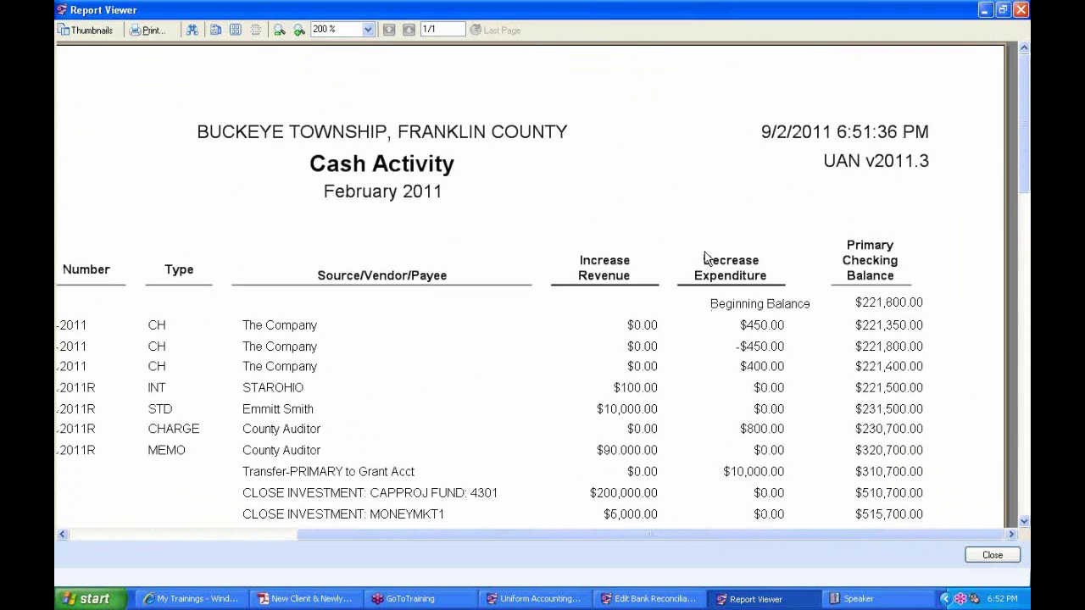
# - Examine the February 2011 Cash Activity report's transactions and month totals, and close the report
pyautogui.scroll(-10, 706, 256)
pyautogui.scroll(2, 706, 254)
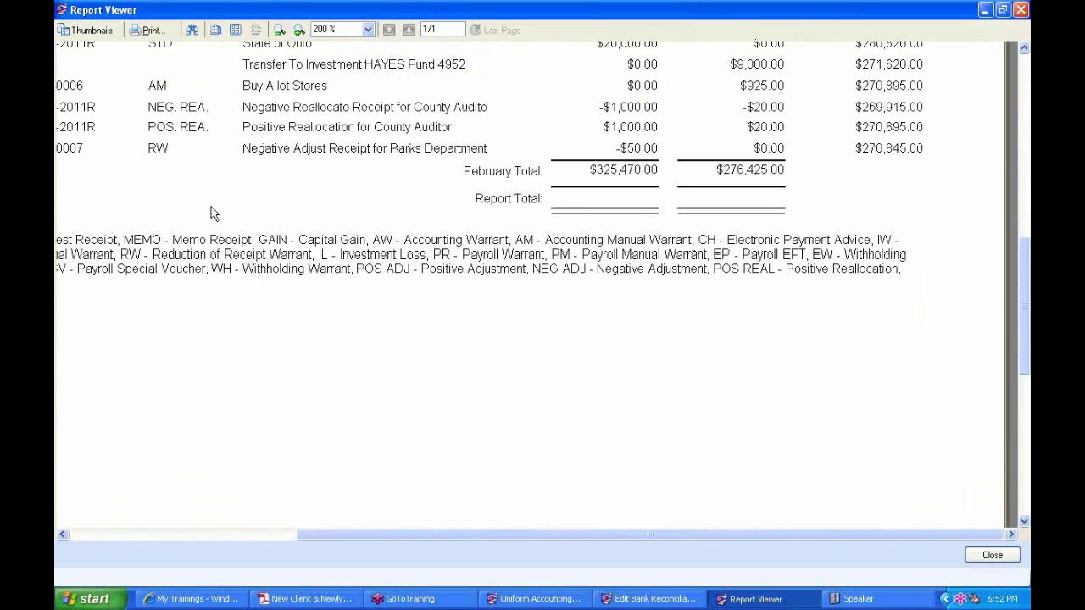
pyautogui.moveTo(229, 209); pyautogui.dragTo(537, 332)
pyautogui.moveTo(602, 139); pyautogui.dragTo(472, 446)
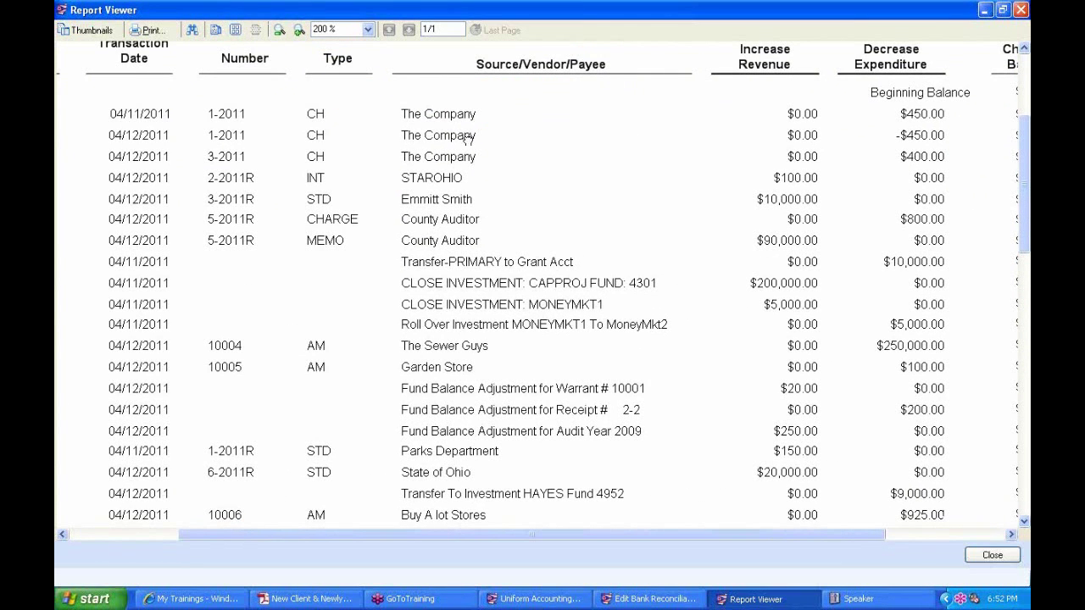
pyautogui.moveTo(468, 139); pyautogui.dragTo(460, 295)
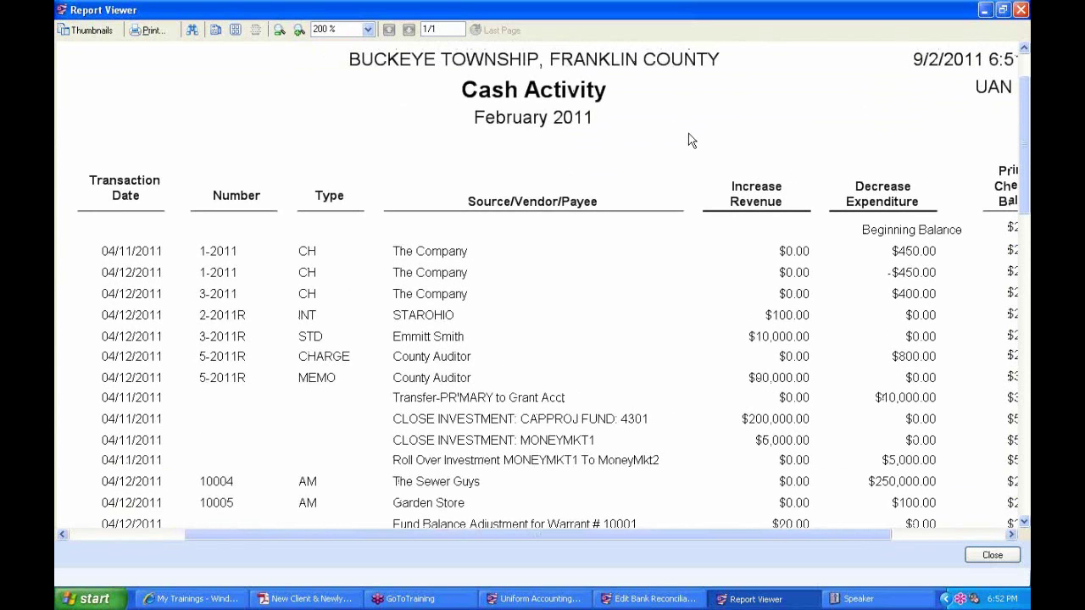
pyautogui.moveTo(621, 405); pyautogui.dragTo(606, 330)
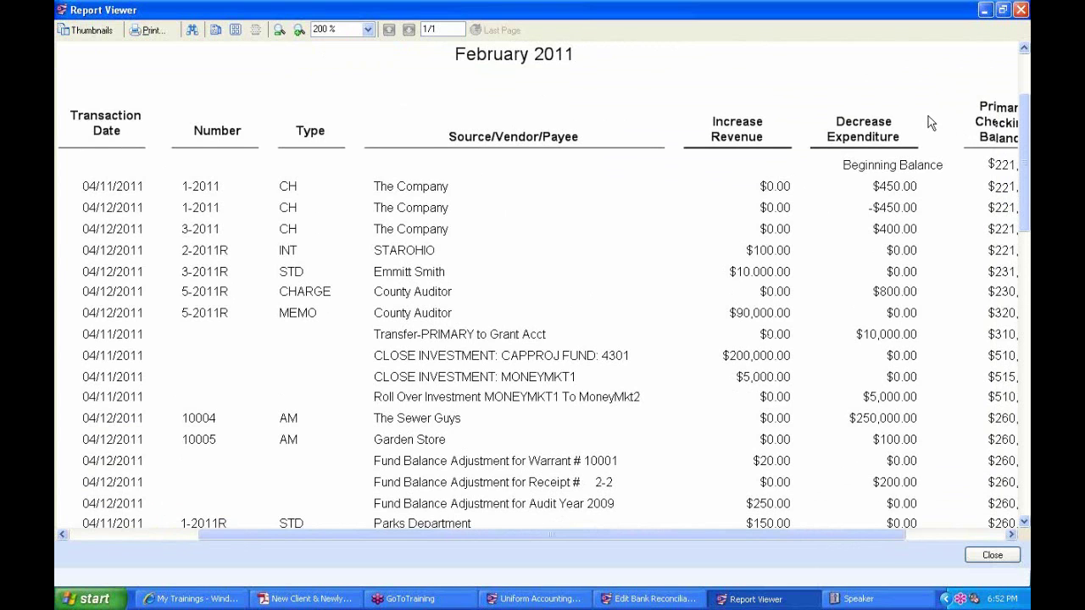
pyautogui.click(1021, 10)
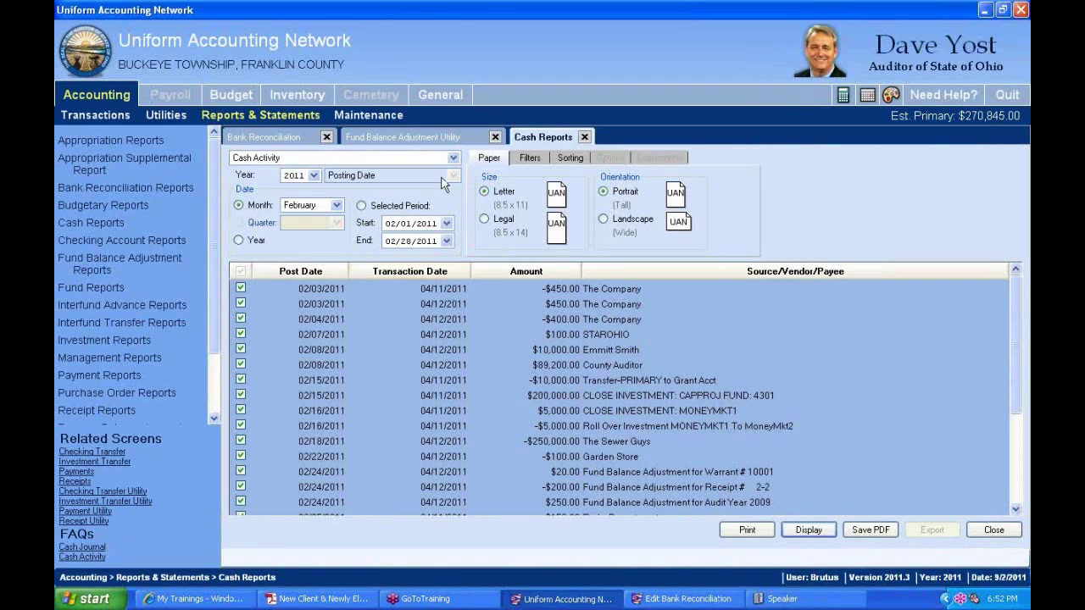
# - Display the Cash Journal report for February 2011, maximize it and enlarge it to 158%
pyautogui.click(451, 159)
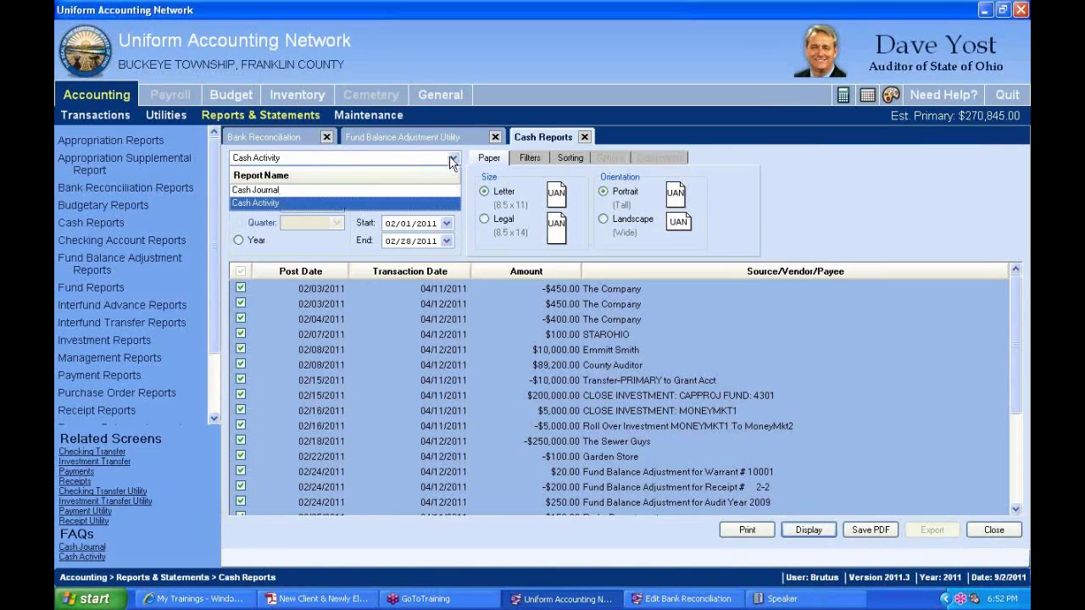
pyautogui.click(261, 191)
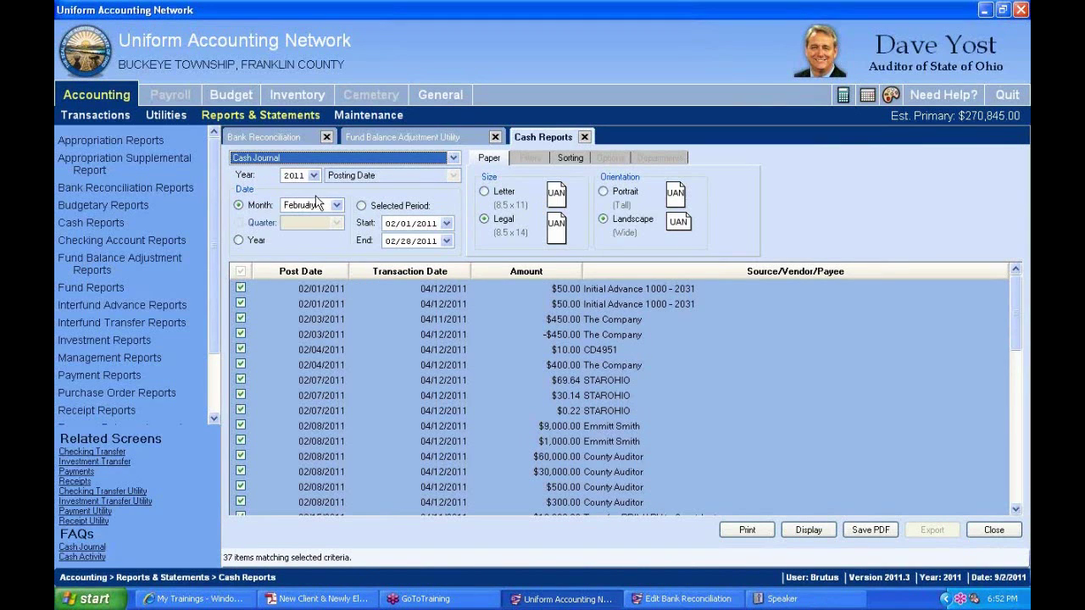
pyautogui.click(812, 530)
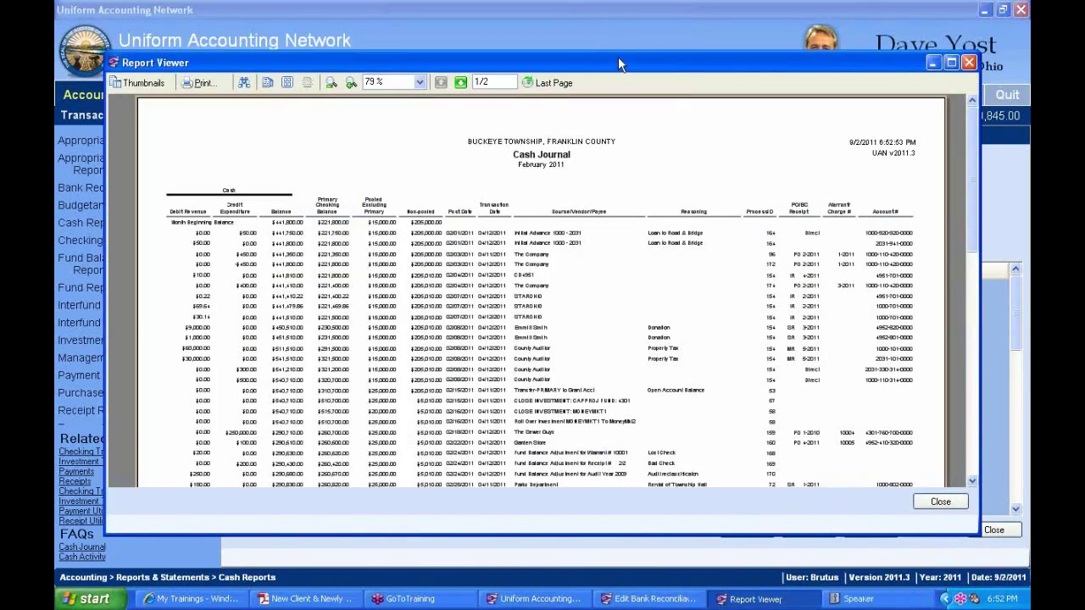
pyautogui.doubleClick(618, 56)
pyautogui.click(299, 32)
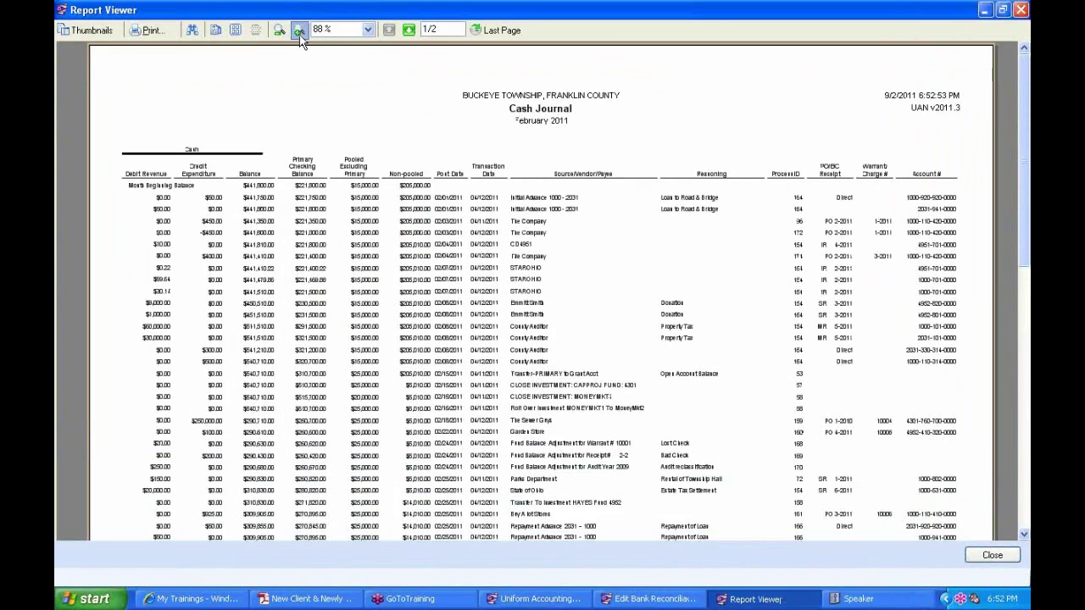
pyautogui.click(299, 31)
pyautogui.click(299, 31)
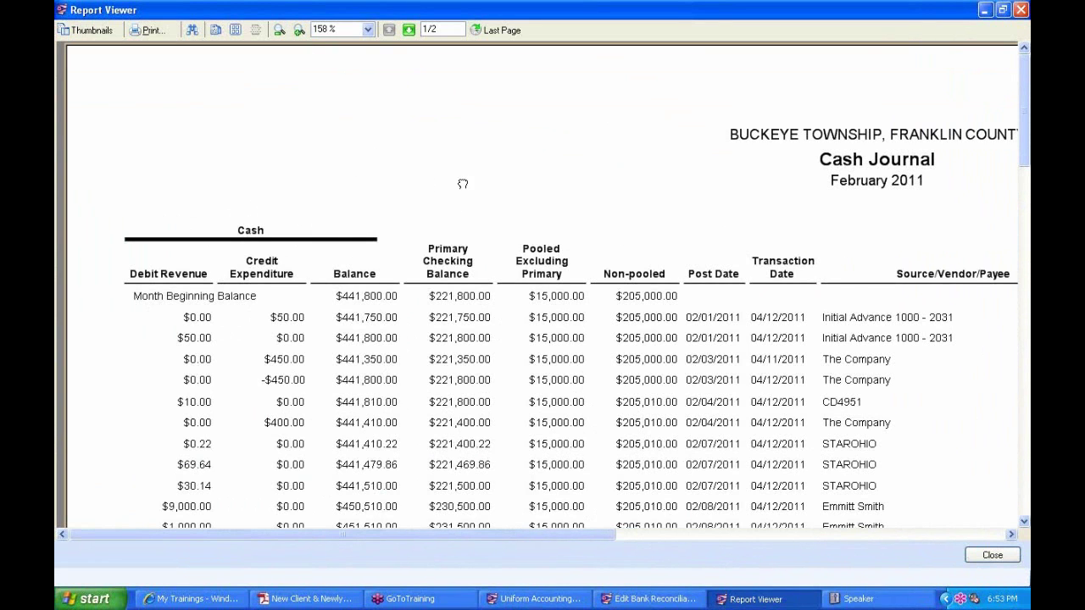
# - Examine the Cash Journal's cash, primary checking, pooled and non-pooled balance columns, enlarging the report to 208%
pyautogui.moveTo(463, 183); pyautogui.dragTo(455, 108)
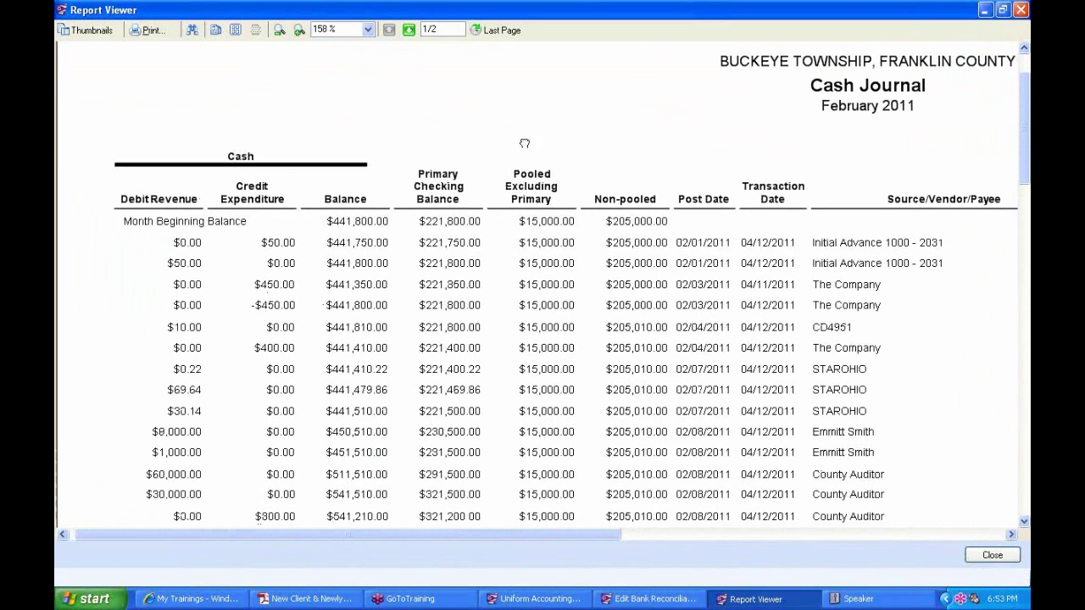
pyautogui.moveTo(523, 141); pyautogui.dragTo(522, 66)
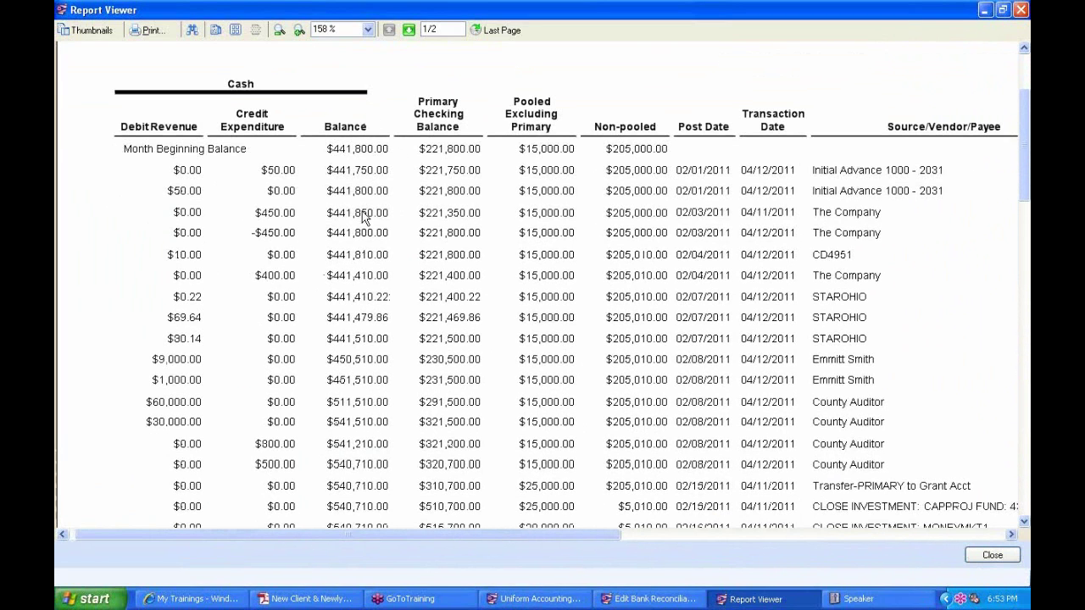
pyautogui.moveTo(710, 169); pyautogui.dragTo(596, 155)
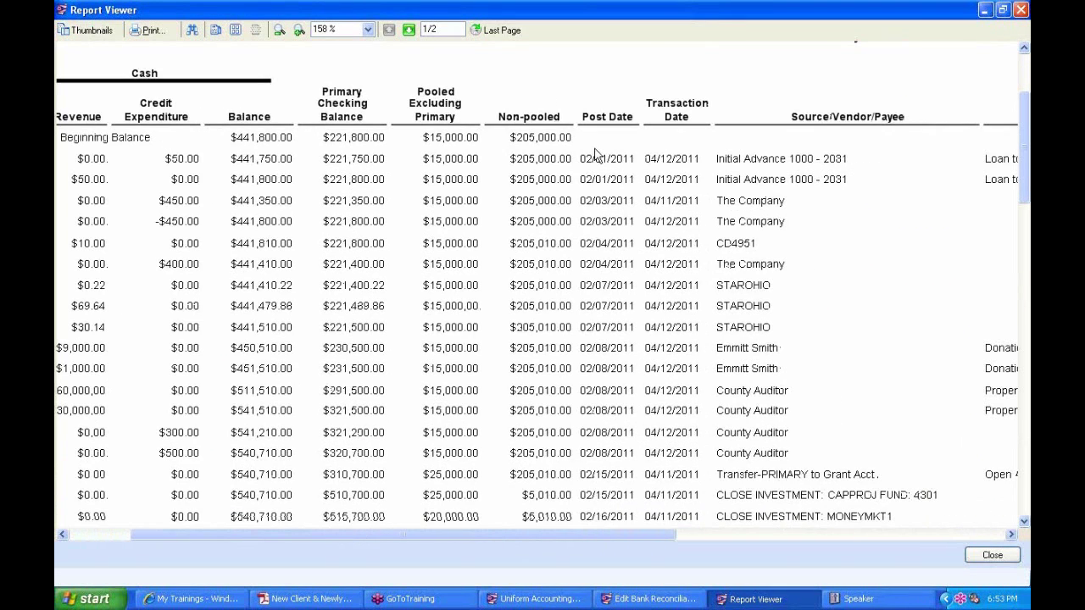
pyautogui.click(302, 34)
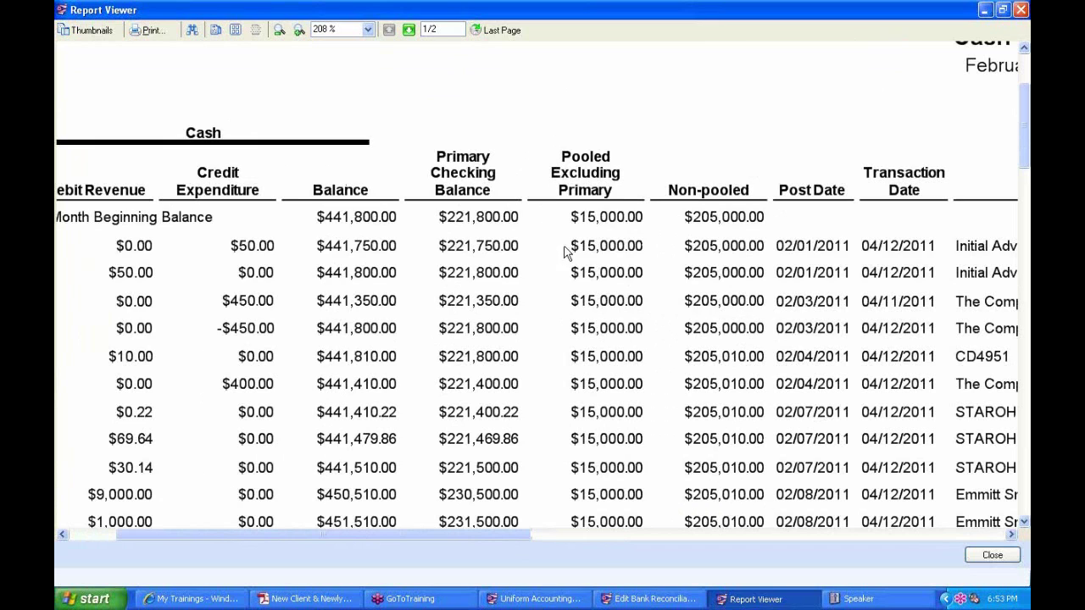
pyautogui.moveTo(567, 245); pyautogui.dragTo(419, 200)
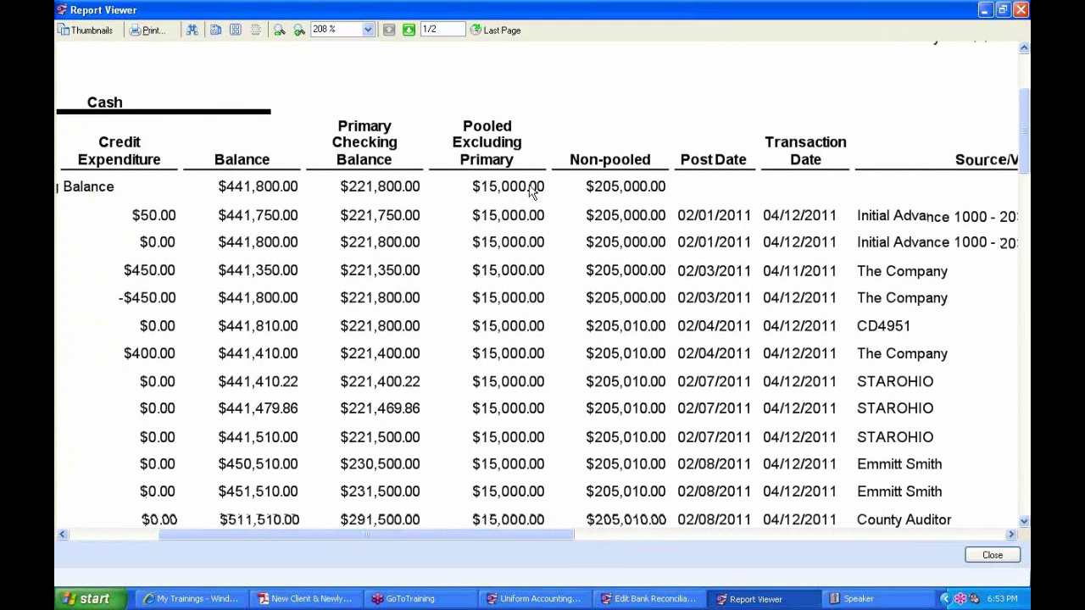
pyautogui.moveTo(671, 203); pyautogui.dragTo(619, 202)
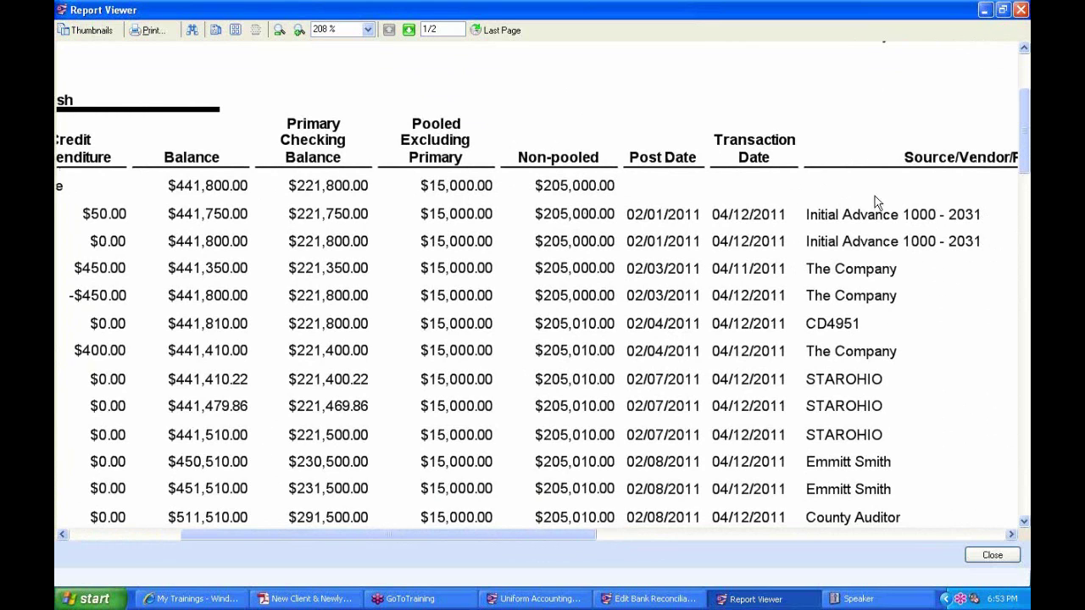
# - Examine the Cash Journal's payee, reasoning, process ID, PO/BC receipt, warrant and account columns, and close the report
pyautogui.moveTo(854, 202); pyautogui.dragTo(424, 184)
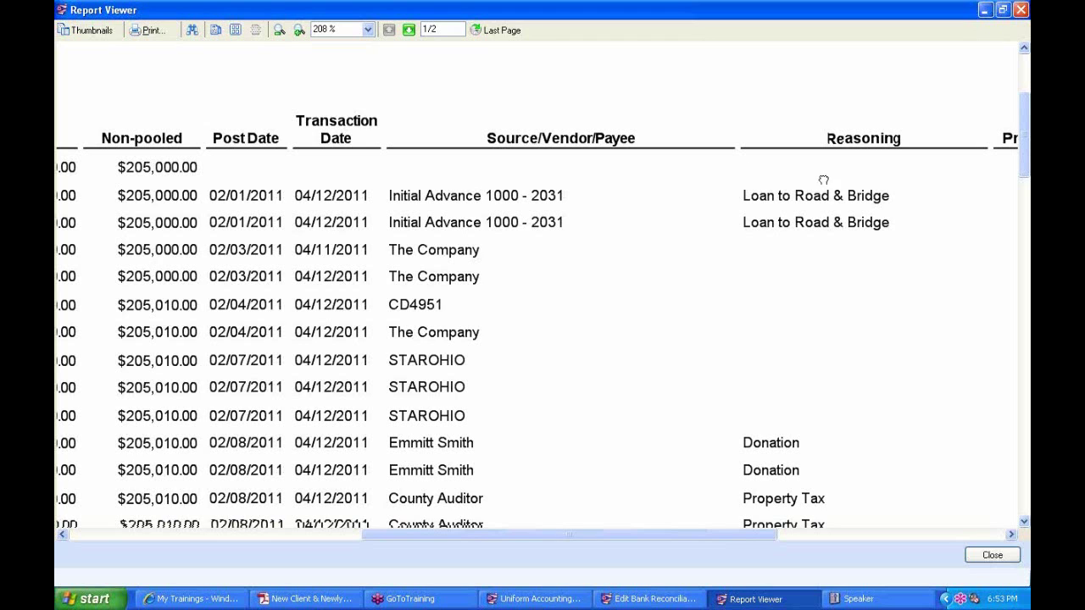
pyautogui.moveTo(823, 179); pyautogui.dragTo(565, 177)
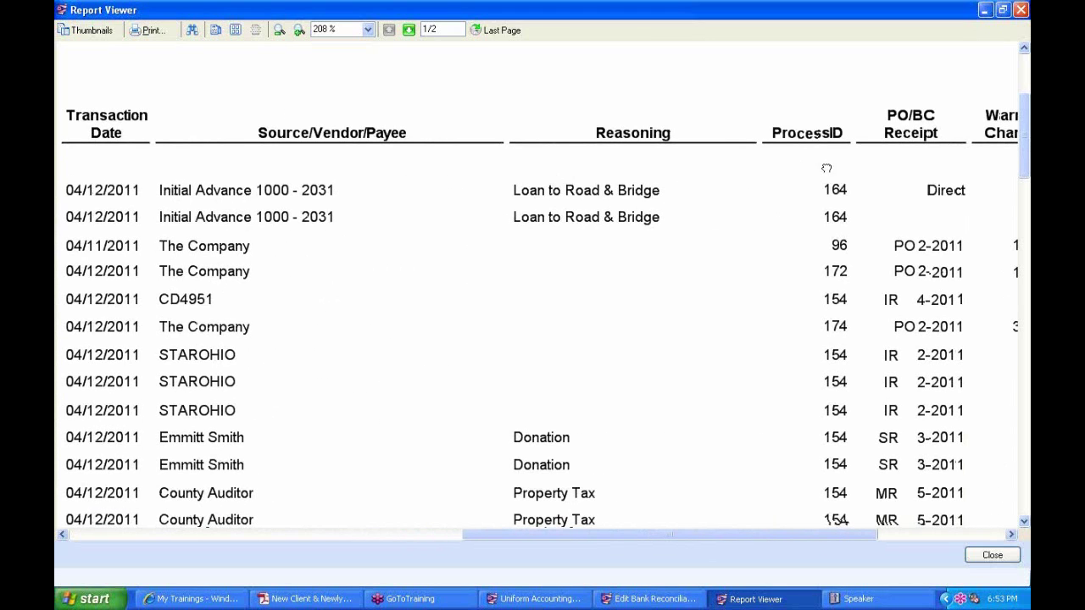
pyautogui.moveTo(826, 168); pyautogui.dragTo(727, 164)
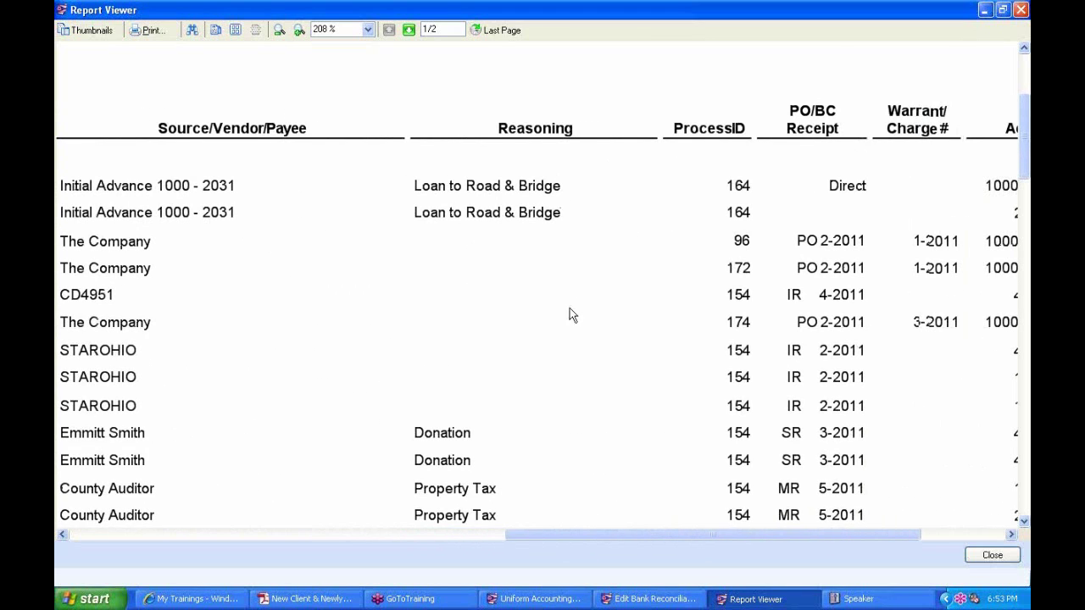
pyautogui.moveTo(569, 309); pyautogui.dragTo(591, 319)
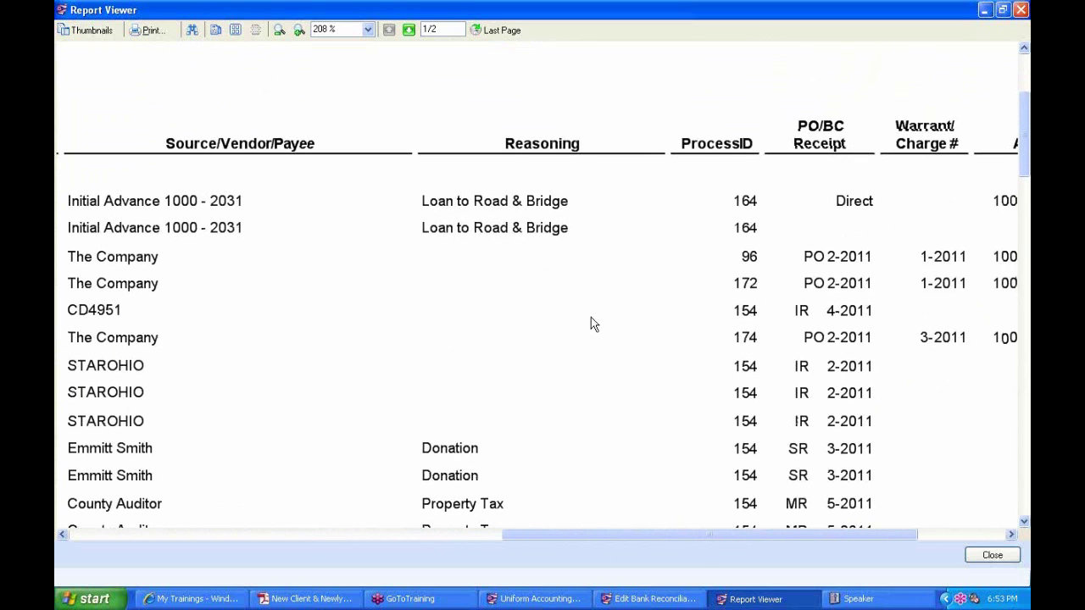
pyautogui.moveTo(811, 191); pyautogui.dragTo(567, 184)
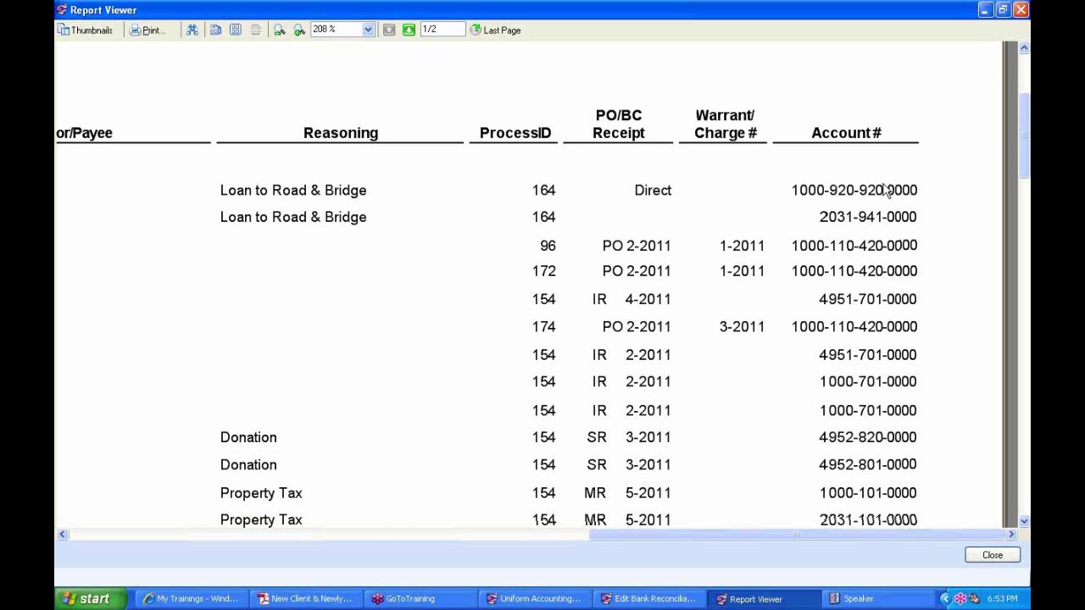
pyautogui.scroll(-2, 877, 172)
pyautogui.scroll(-8, 877, 172)
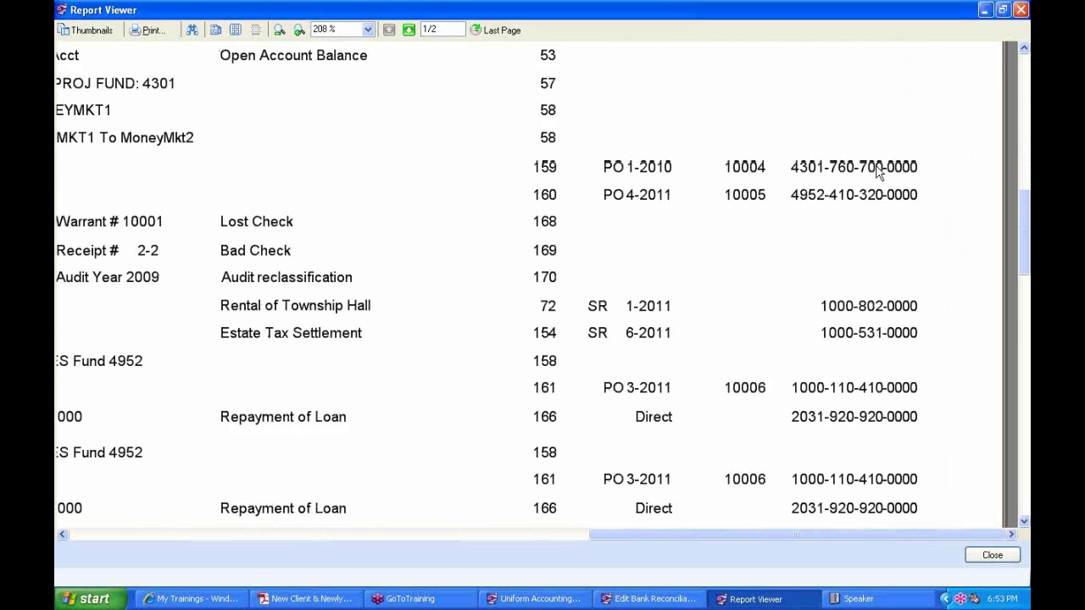
pyautogui.scroll(5, 865, 179)
pyautogui.scroll(6, 856, 196)
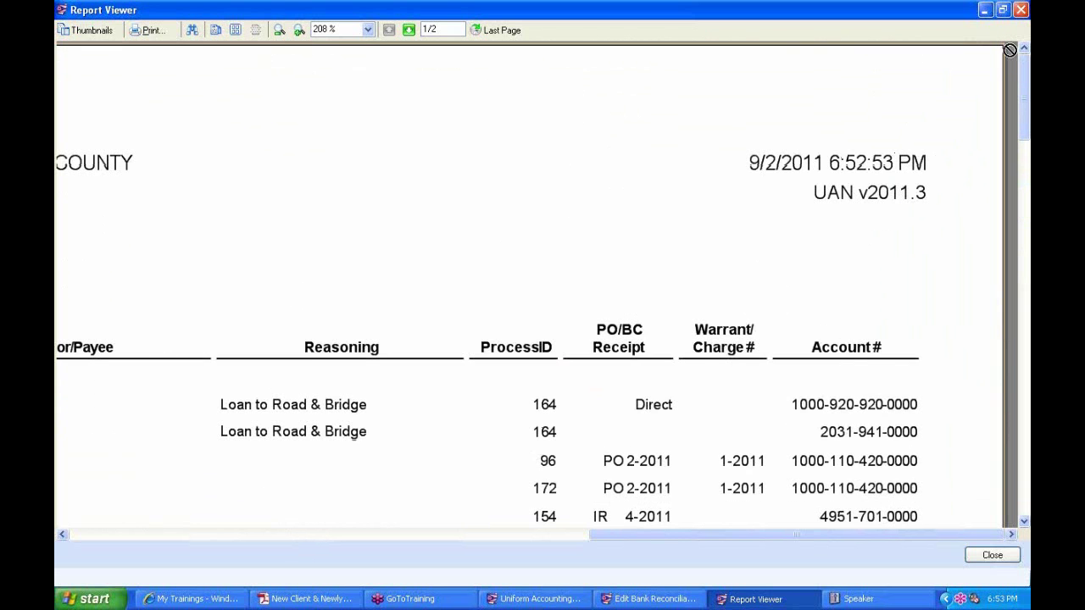
pyautogui.click(1020, 11)
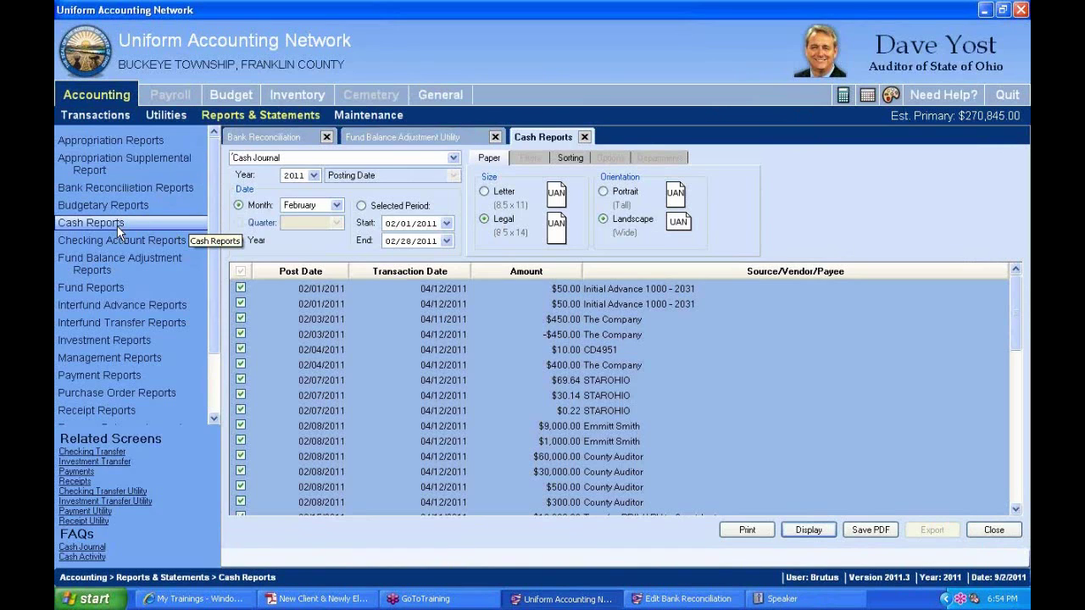
# - Display the Vendor / Payee Payment Register for the whole year 2011 with all listed vendors included
pyautogui.click(462, 94)
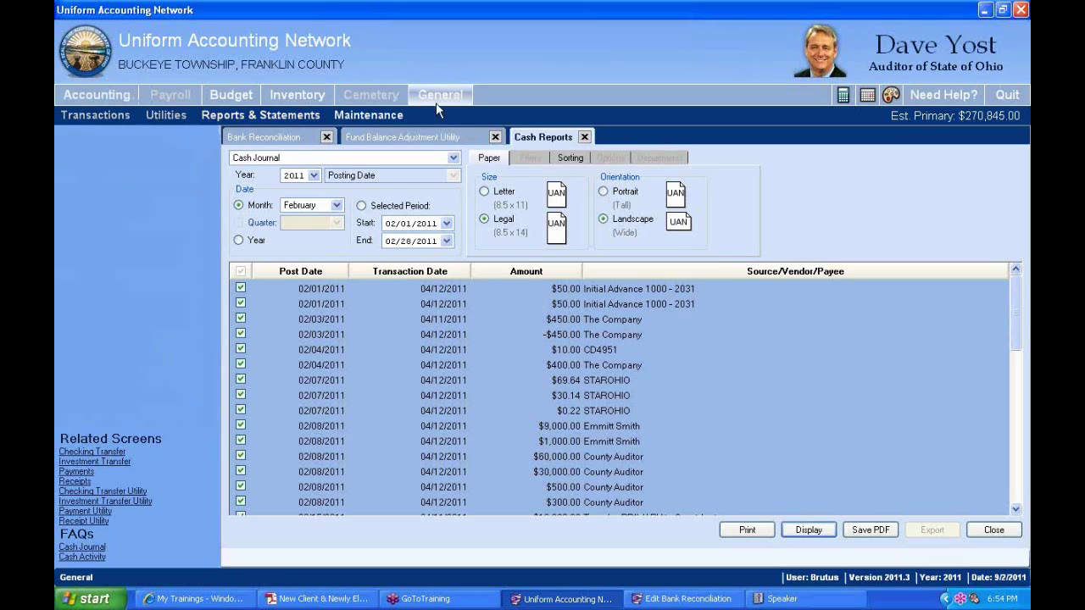
pyautogui.click(288, 117)
pyautogui.click(126, 244)
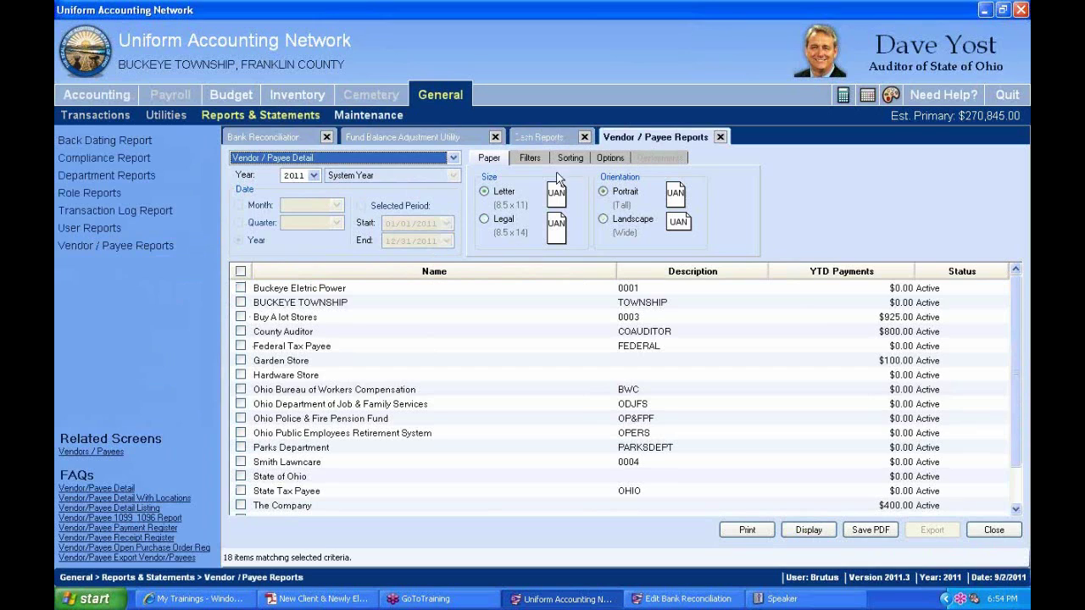
pyautogui.click(424, 161)
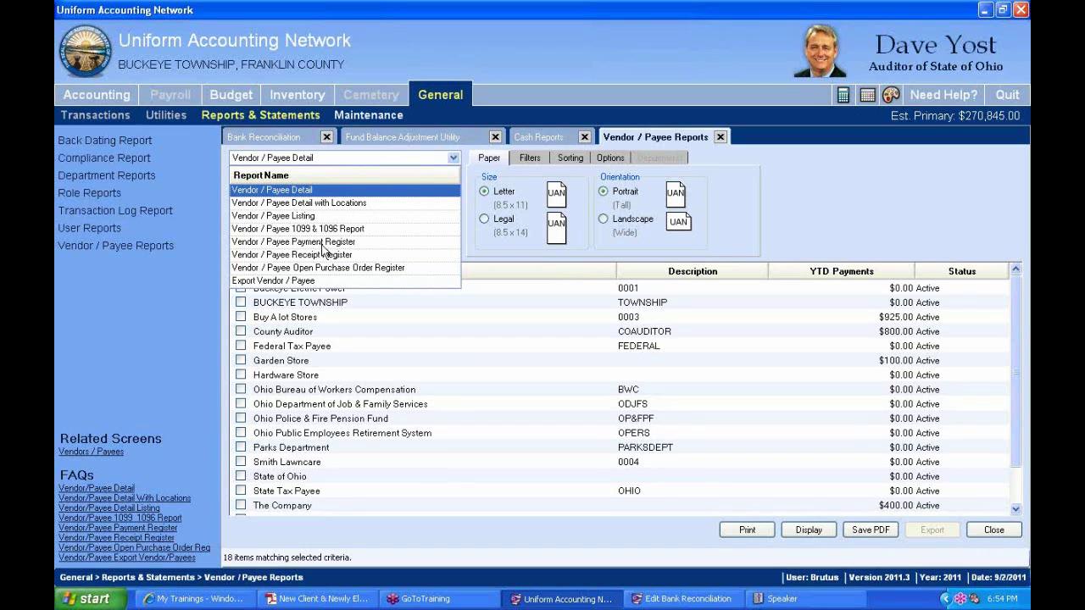
pyautogui.click(349, 241)
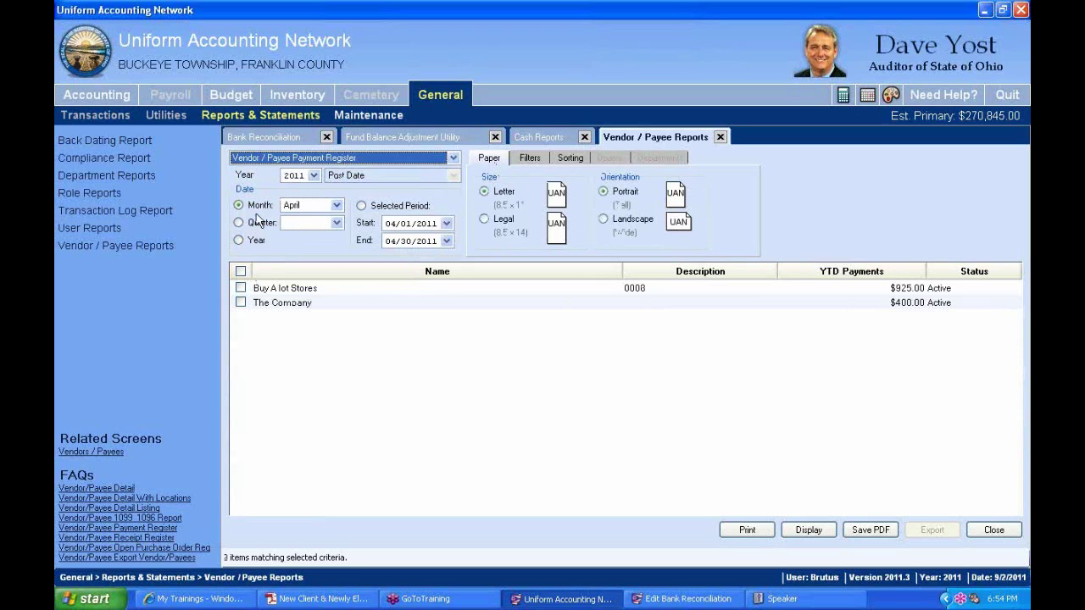
pyautogui.click(239, 240)
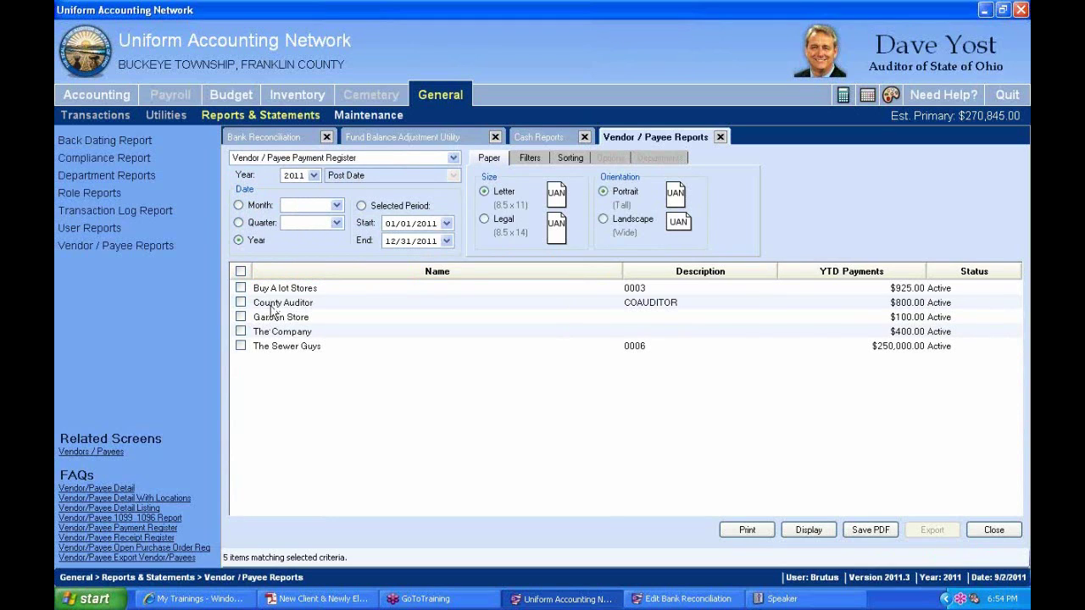
pyautogui.click(240, 271)
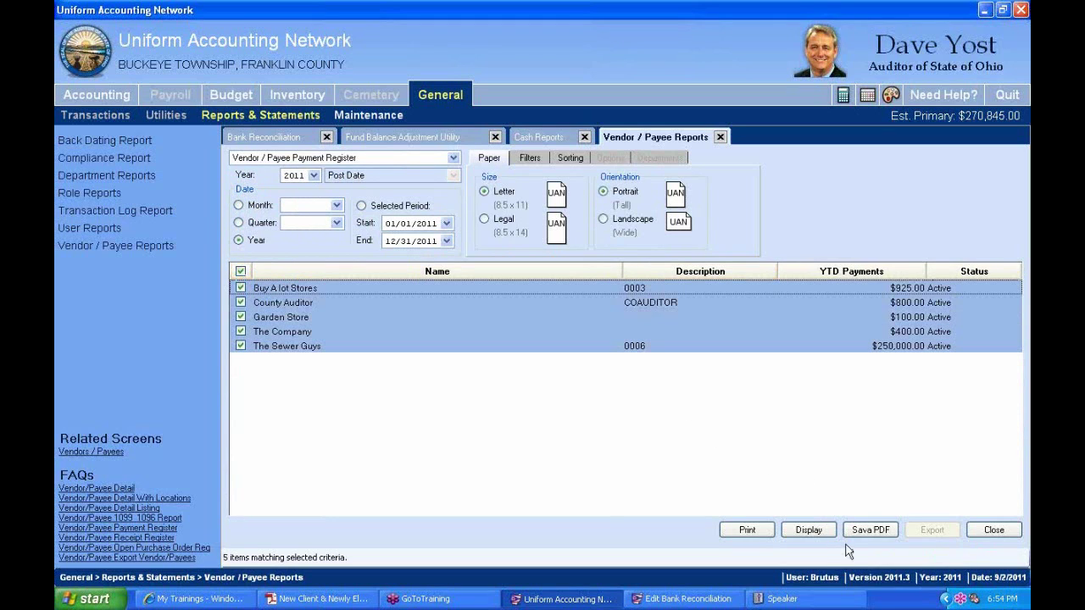
pyautogui.click(808, 530)
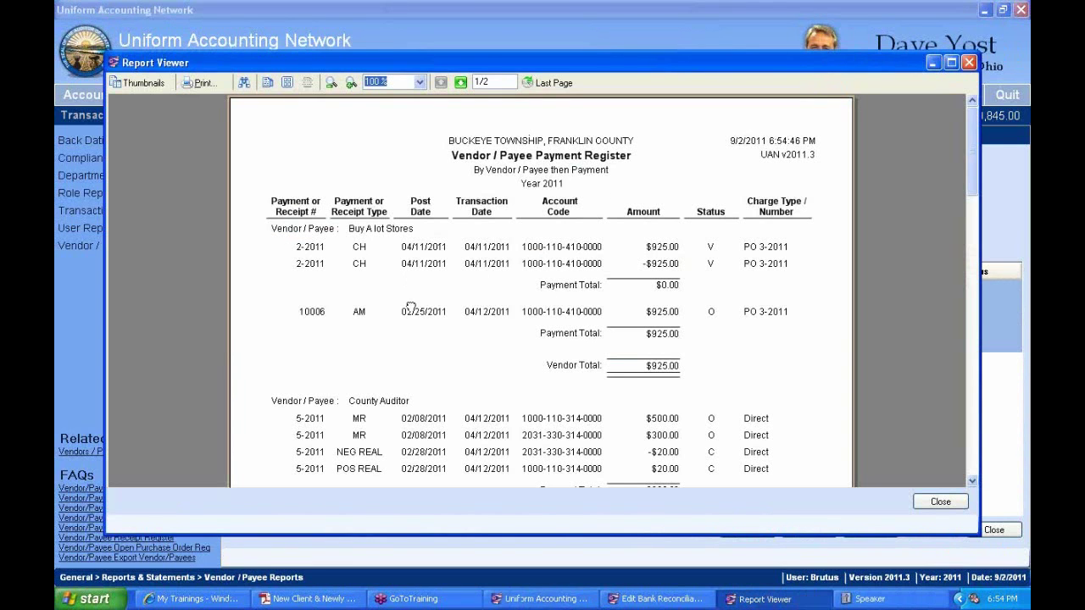
# - Examine the vendor payments in the payment register, close the report, and show the choice of vendor/payee reports
pyautogui.scroll(-10, 409, 302)
pyautogui.scroll(-5, 407, 297)
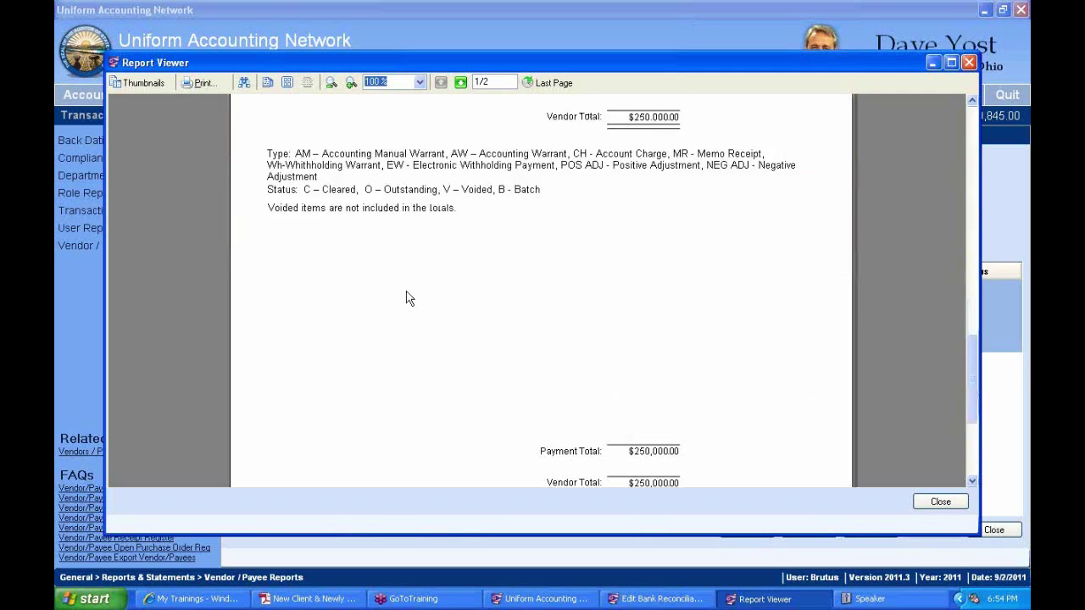
pyautogui.scroll(5, 407, 297)
pyautogui.scroll(15, 406, 296)
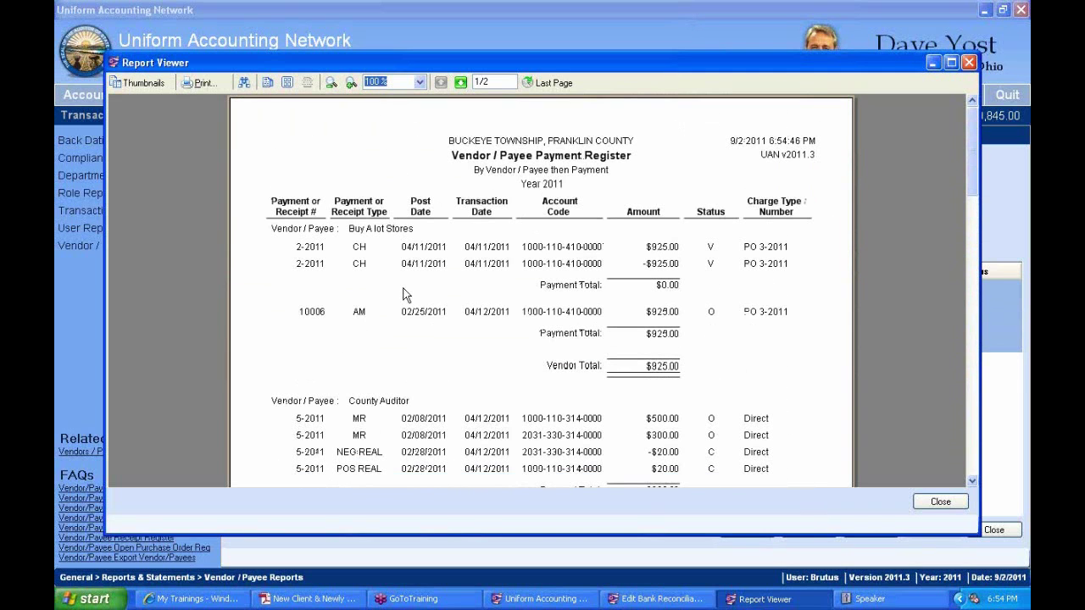
pyautogui.click(968, 64)
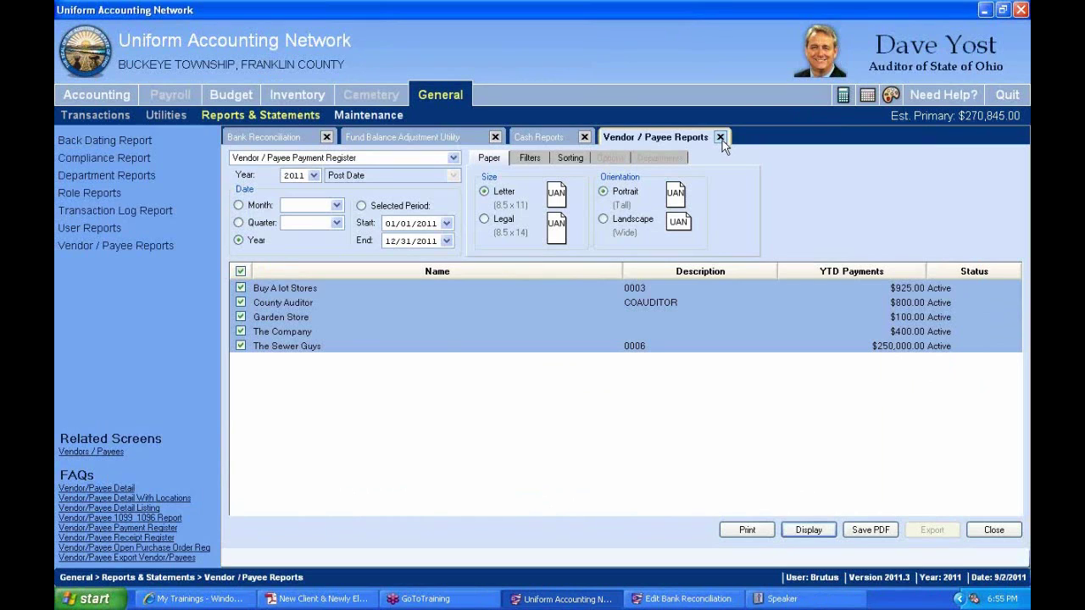
pyautogui.click(453, 161)
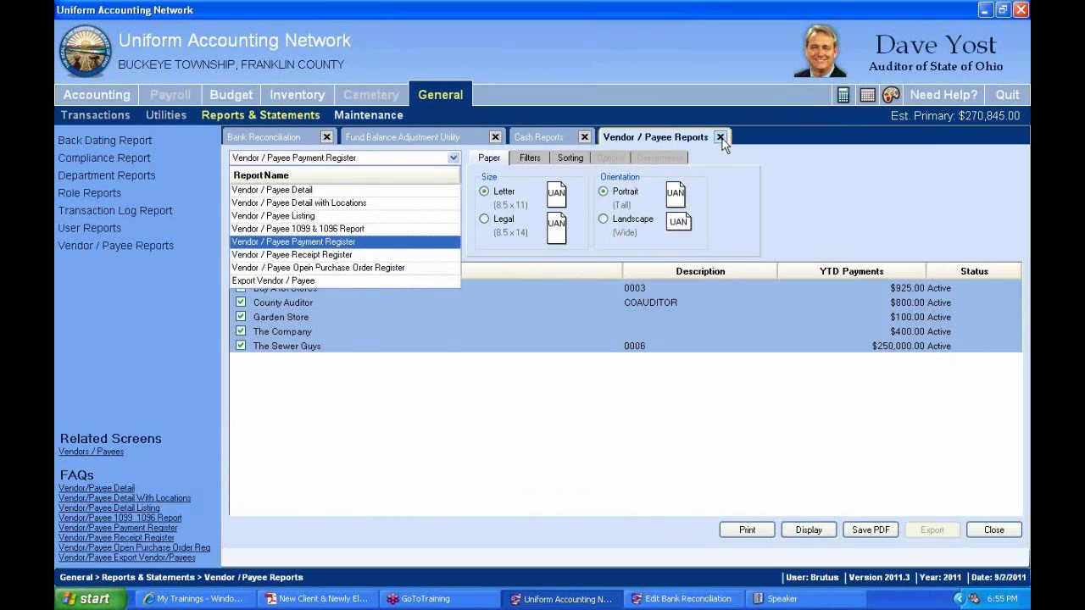
# - Close the Vendor / Payee Reports and open the accounting Investment Reports
pyautogui.press('Return')
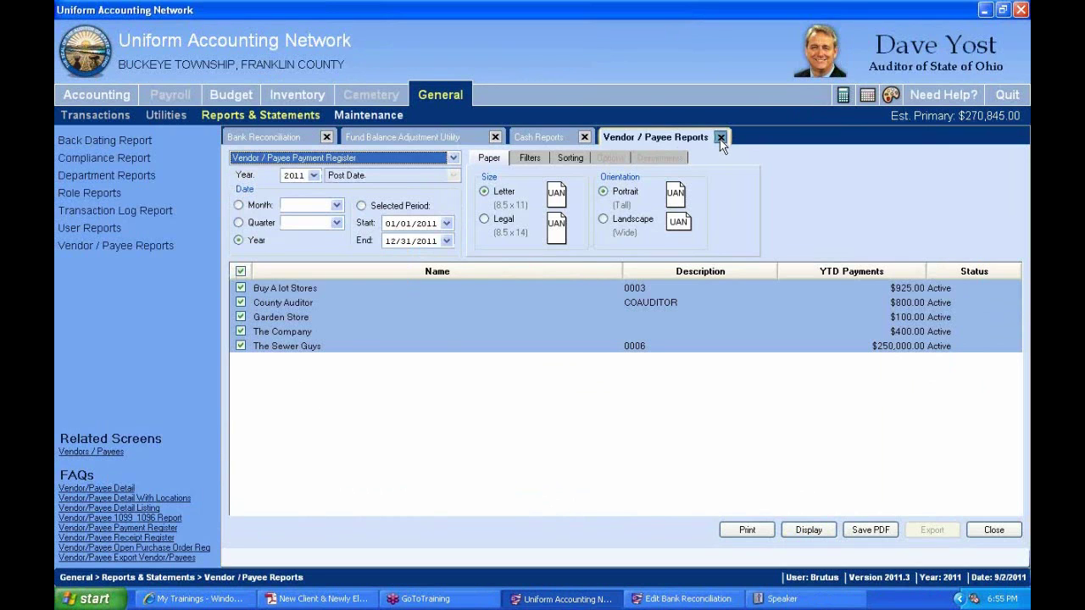
pyautogui.click(719, 137)
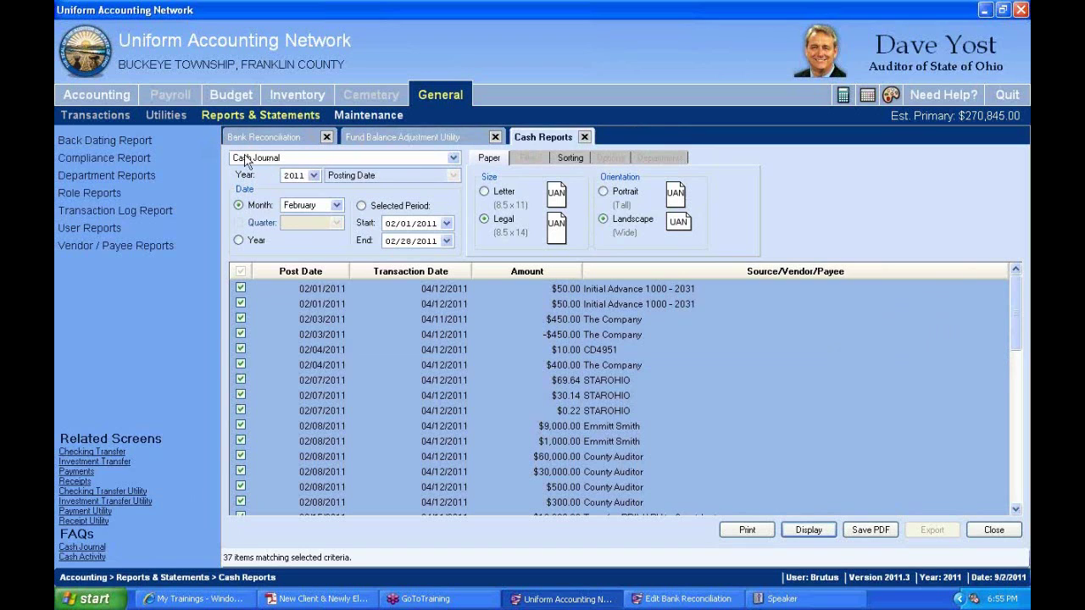
pyautogui.click(100, 100)
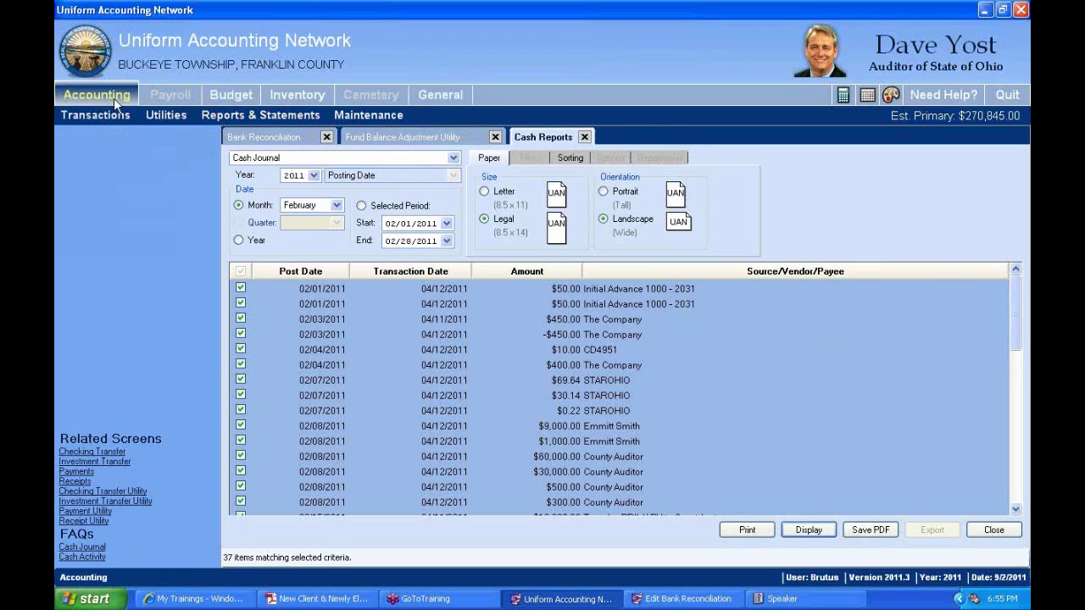
pyautogui.click(299, 120)
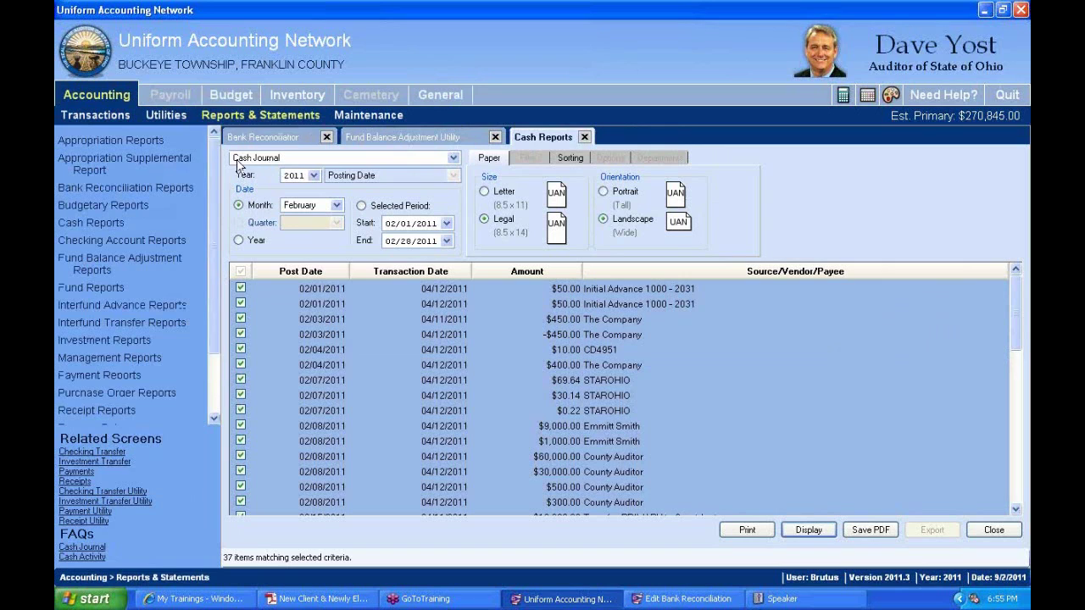
pyautogui.click(214, 419)
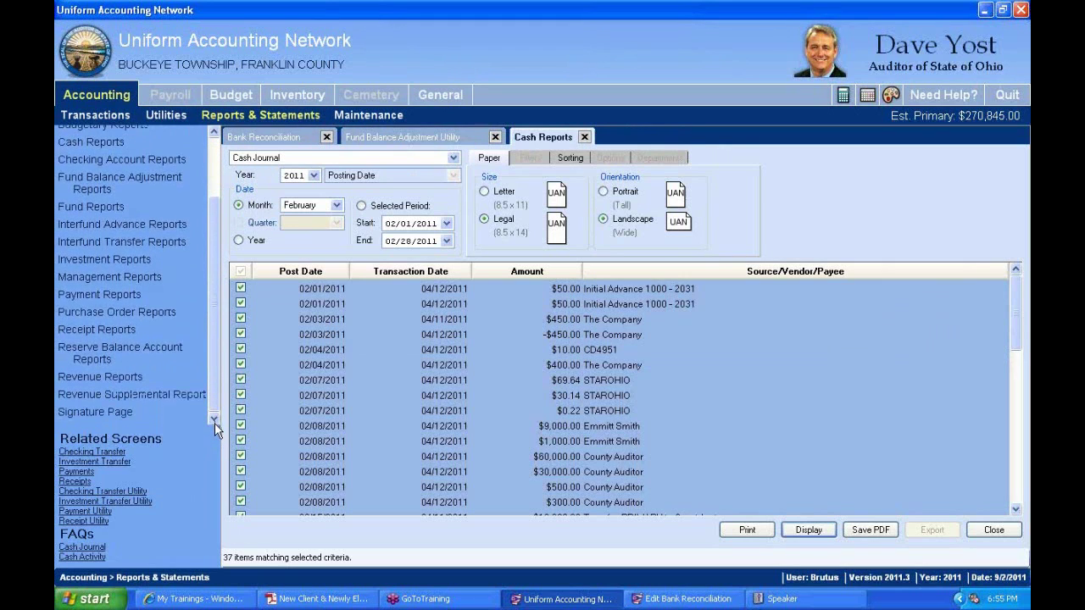
pyautogui.click(215, 136)
pyautogui.click(215, 136)
pyautogui.click(216, 136)
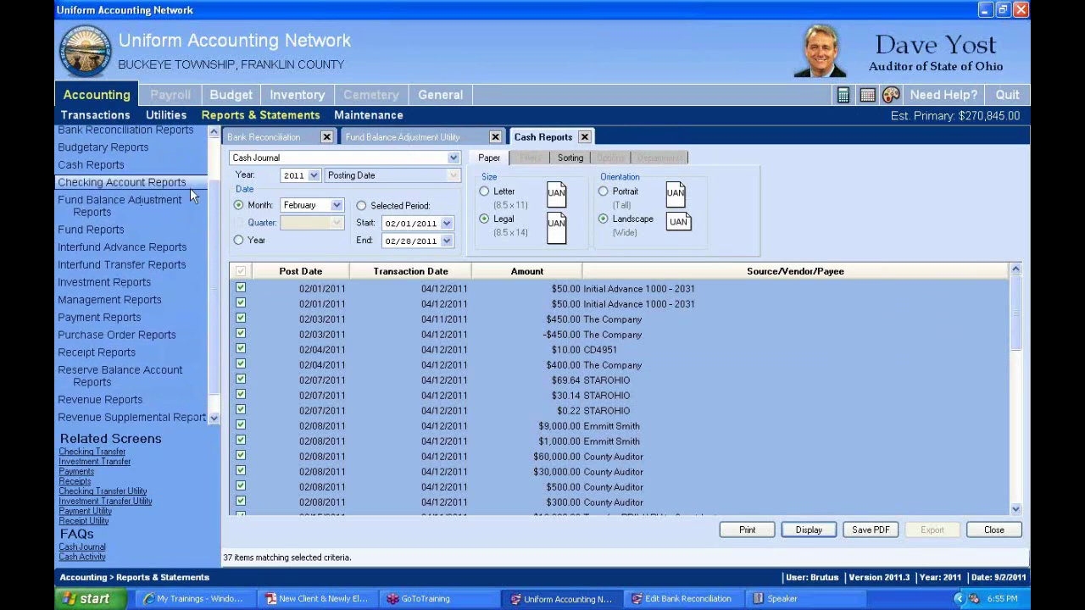
pyautogui.click(87, 282)
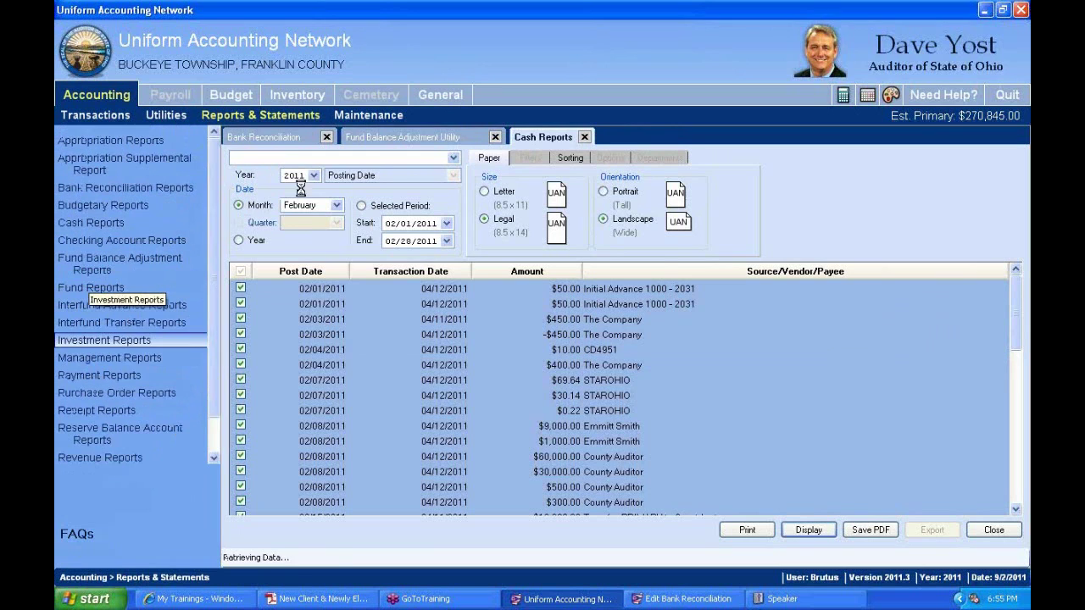
# - Choose the Investment Activity report and include all listed investment accounts
pyautogui.click(380, 160)
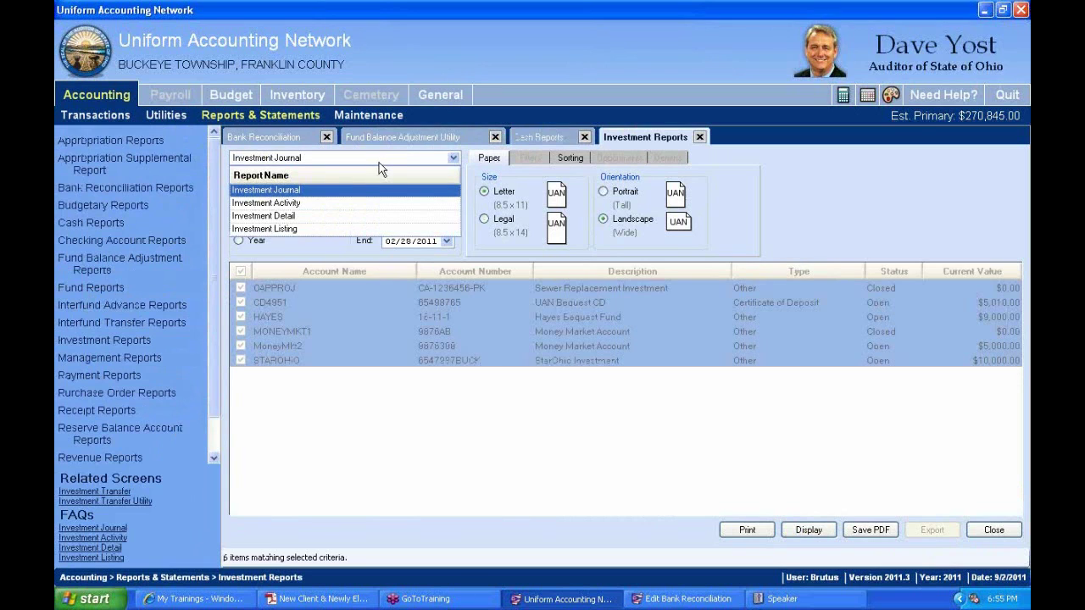
pyautogui.click(295, 203)
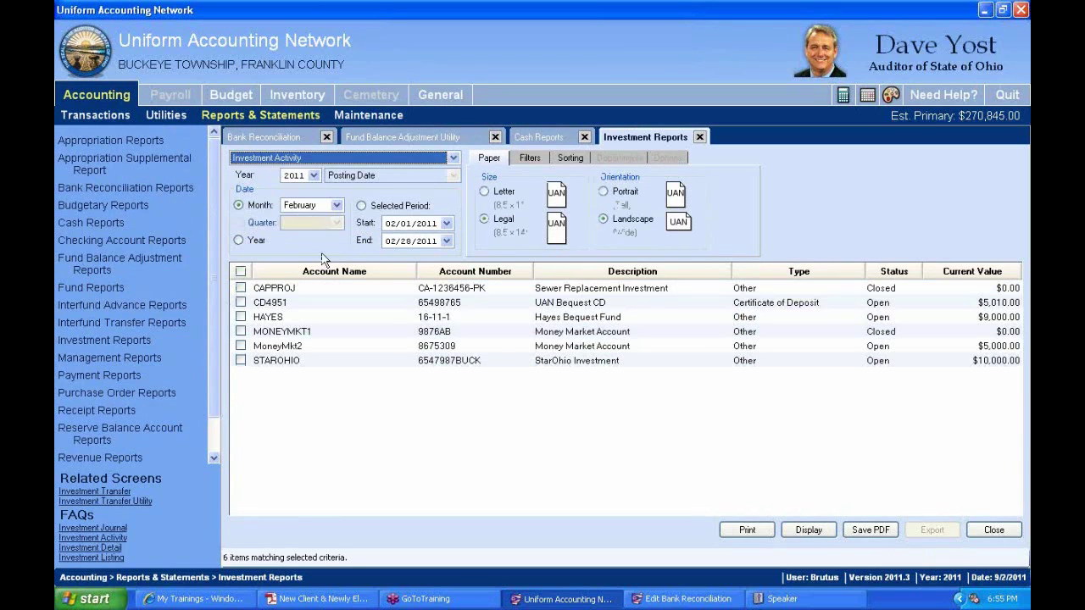
pyautogui.click(241, 271)
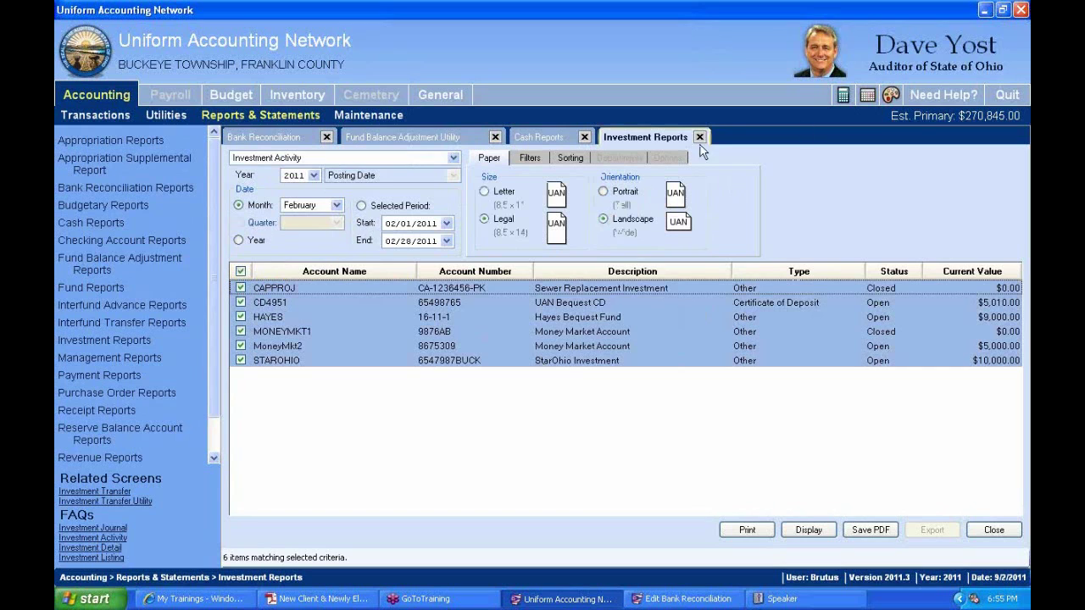
# - Close the Investment Reports, Cash Reports and Fund Balance Adjustment Utility, leaving only the Bank Reconciliation list open
pyautogui.click(560, 140)
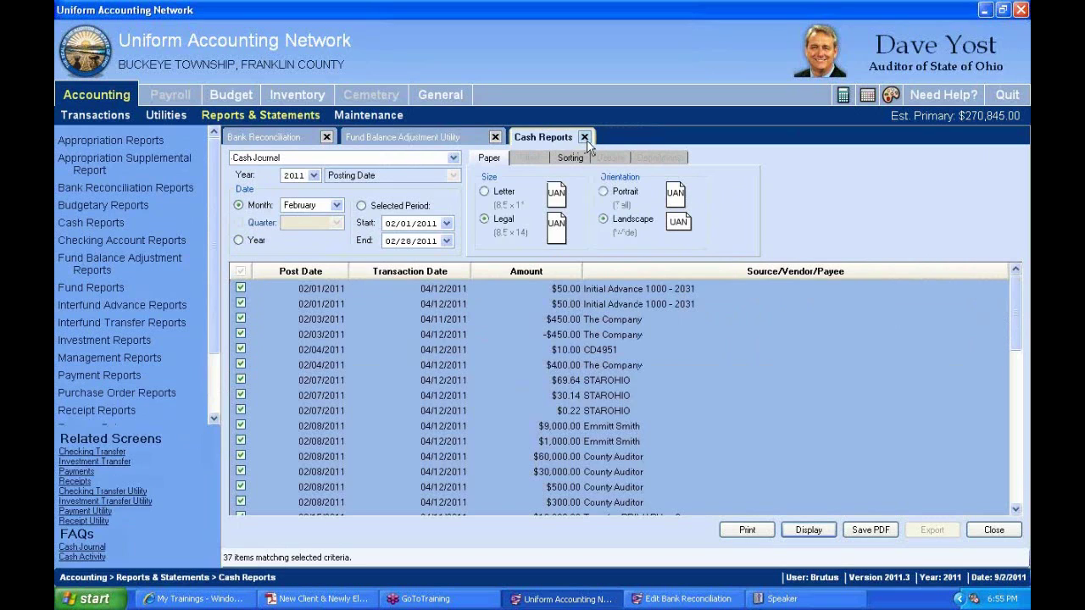
pyautogui.click(584, 137)
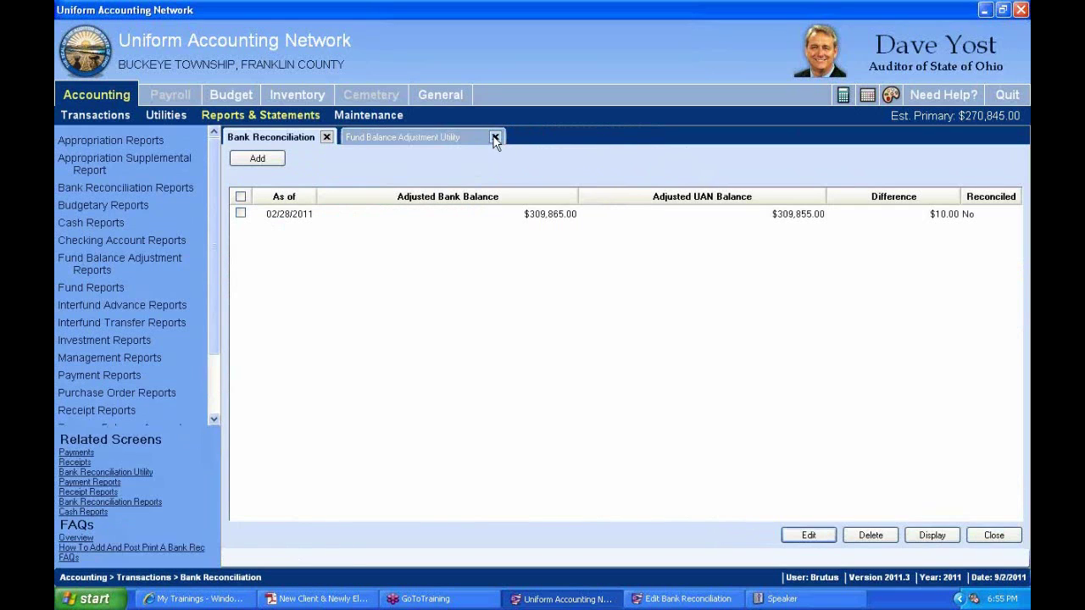
pyautogui.click(496, 138)
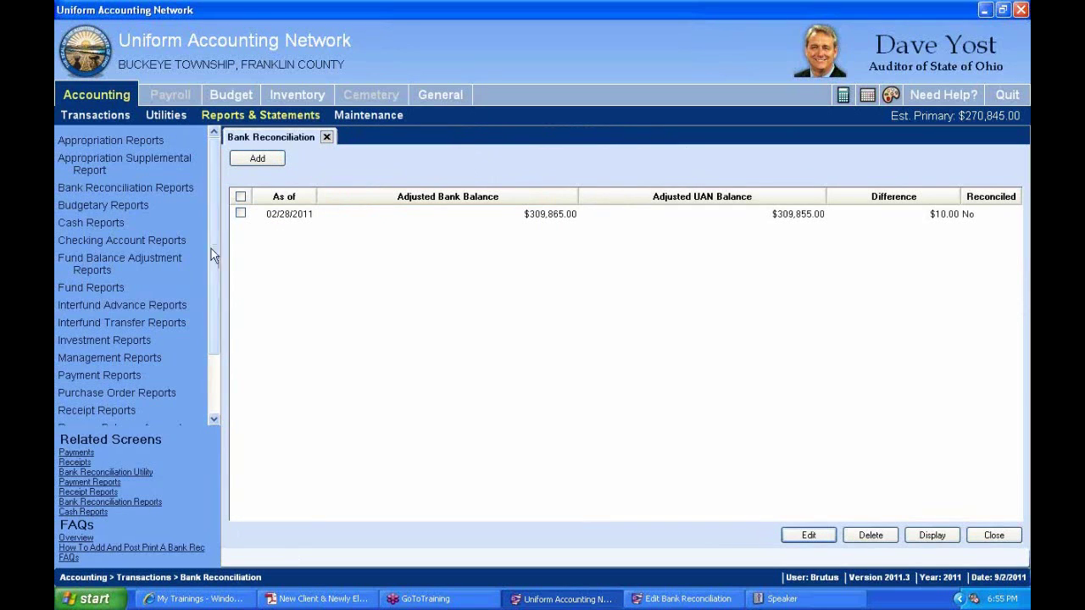
# - Return to the already open edit form of the 02/28/2011 bank reconciliation, check its reconciliation summary, and save it
pyautogui.click(241, 214)
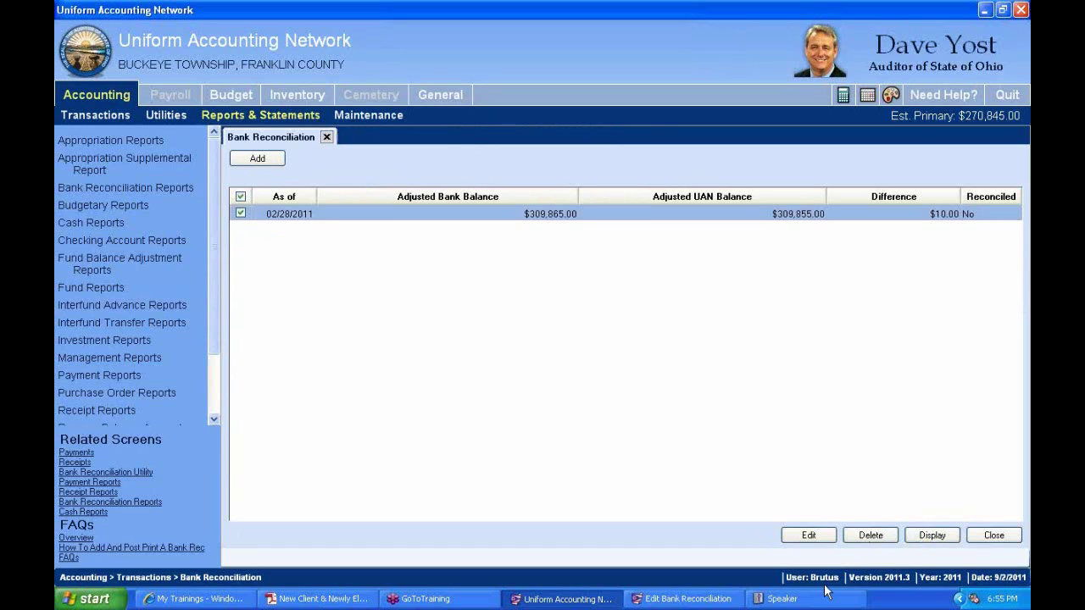
pyautogui.click(809, 536)
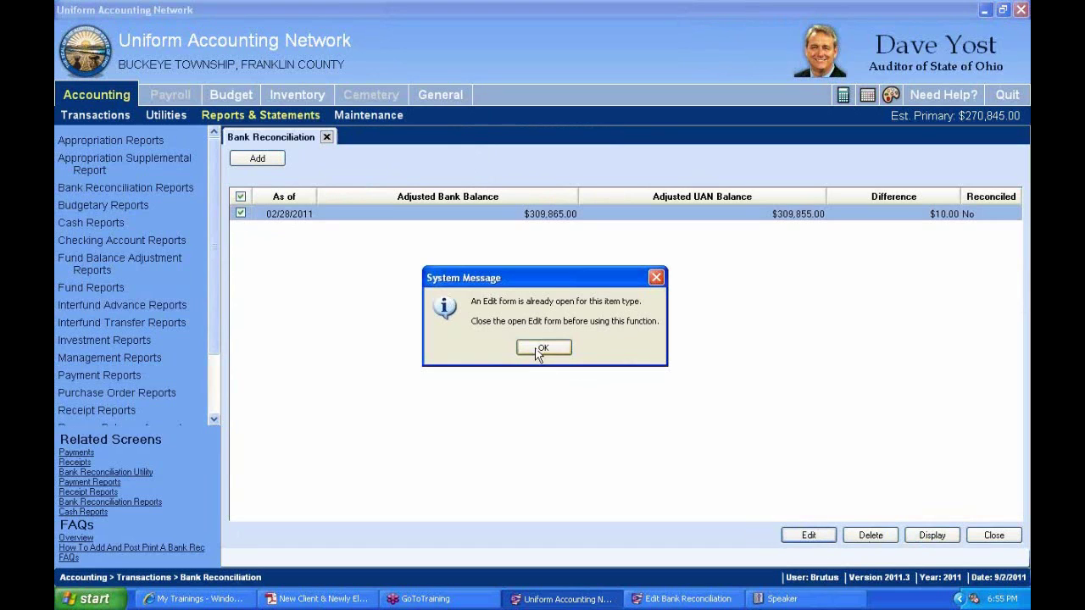
pyautogui.moveTo(555, 286); pyautogui.dragTo(625, 214)
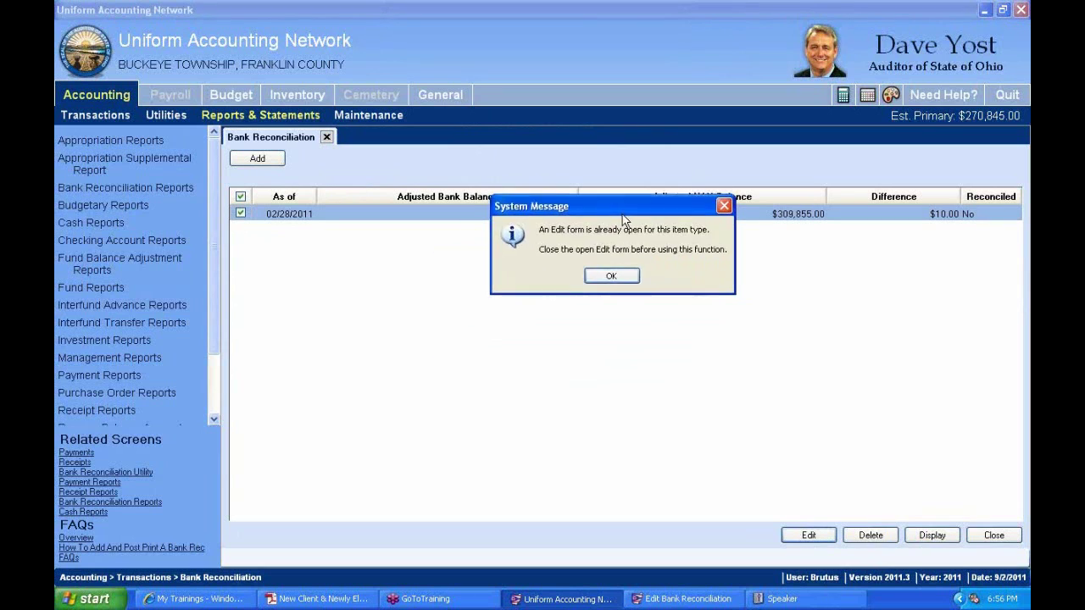
pyautogui.click(618, 280)
pyautogui.click(682, 598)
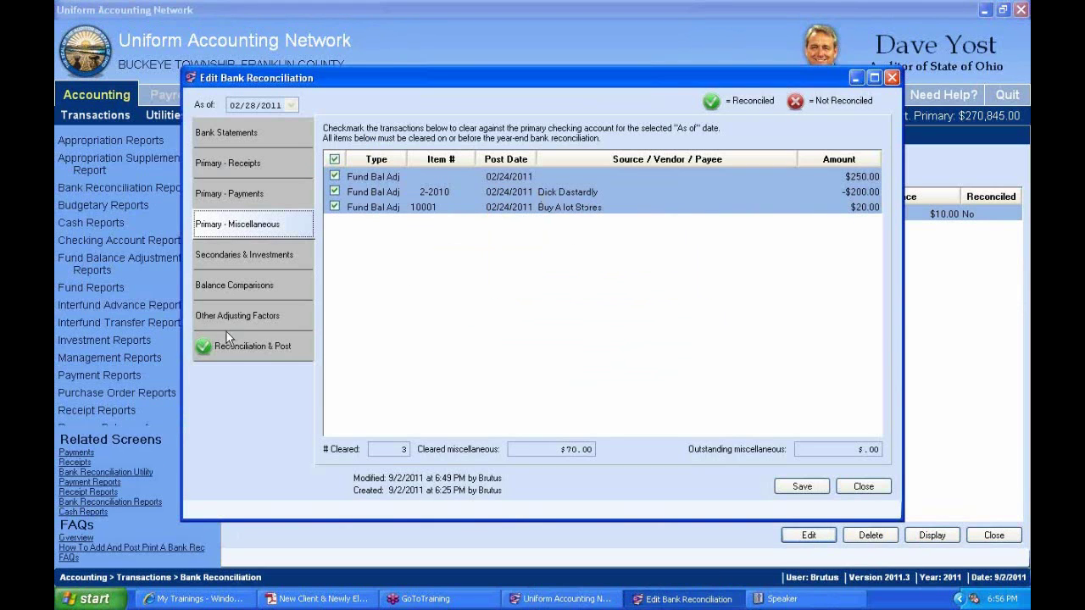
pyautogui.click(227, 340)
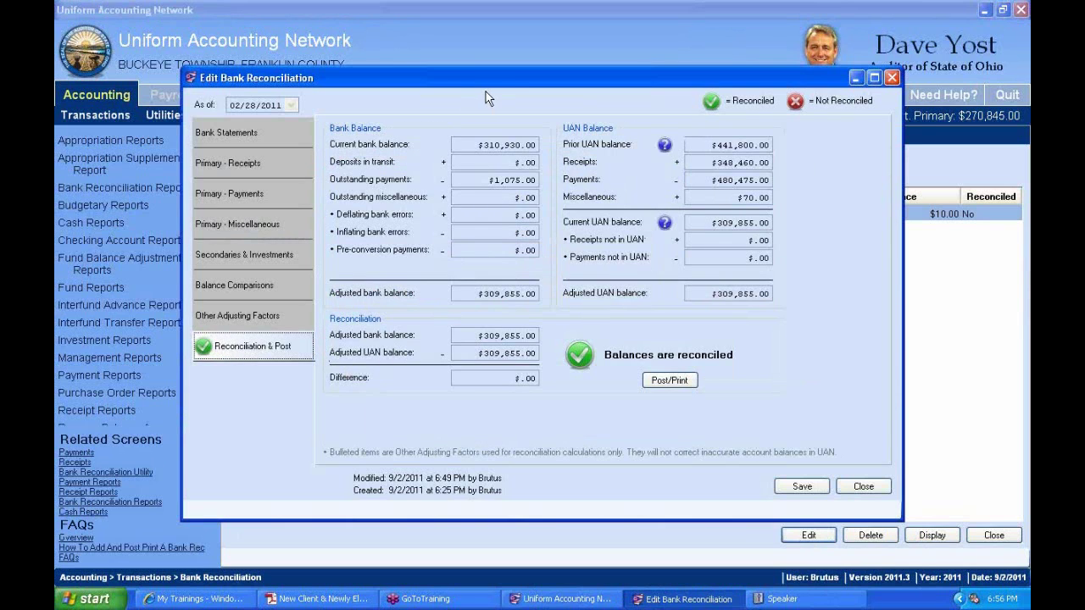
pyautogui.moveTo(488, 80); pyautogui.dragTo(393, 1)
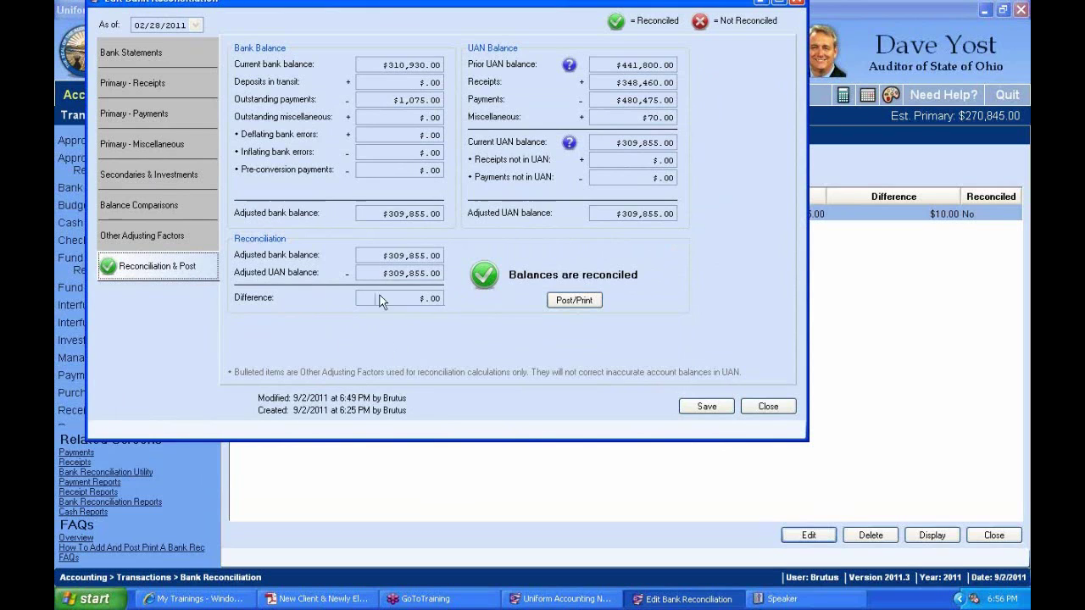
pyautogui.click(718, 410)
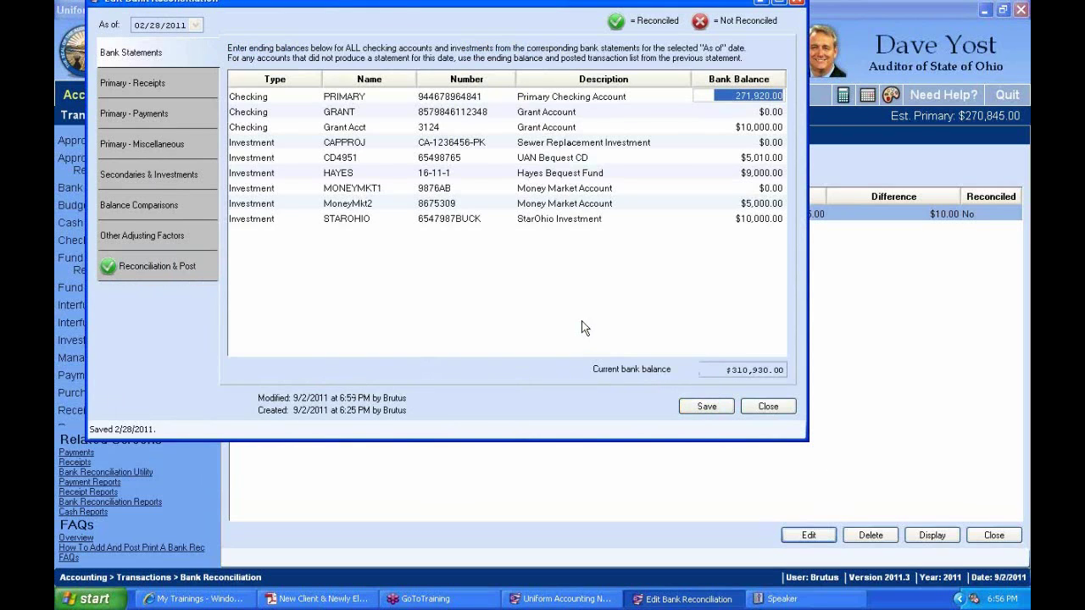
# - Post and print the 02/28/2011 reconciliation using the "Training - Does Not Print" printer, and answer that not all items printed successfully
pyautogui.click(136, 265)
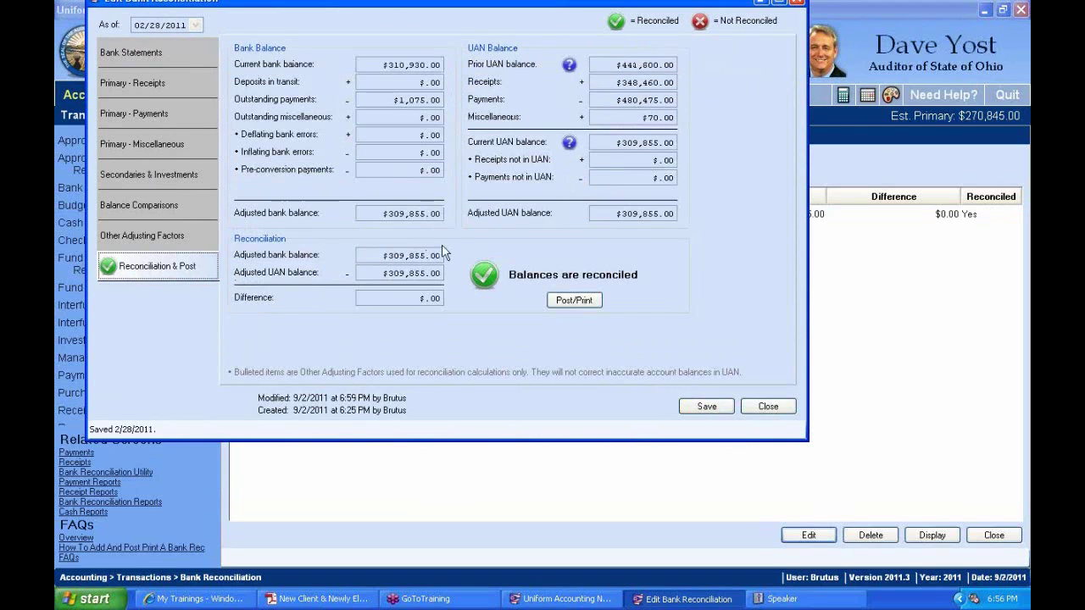
pyautogui.click(584, 307)
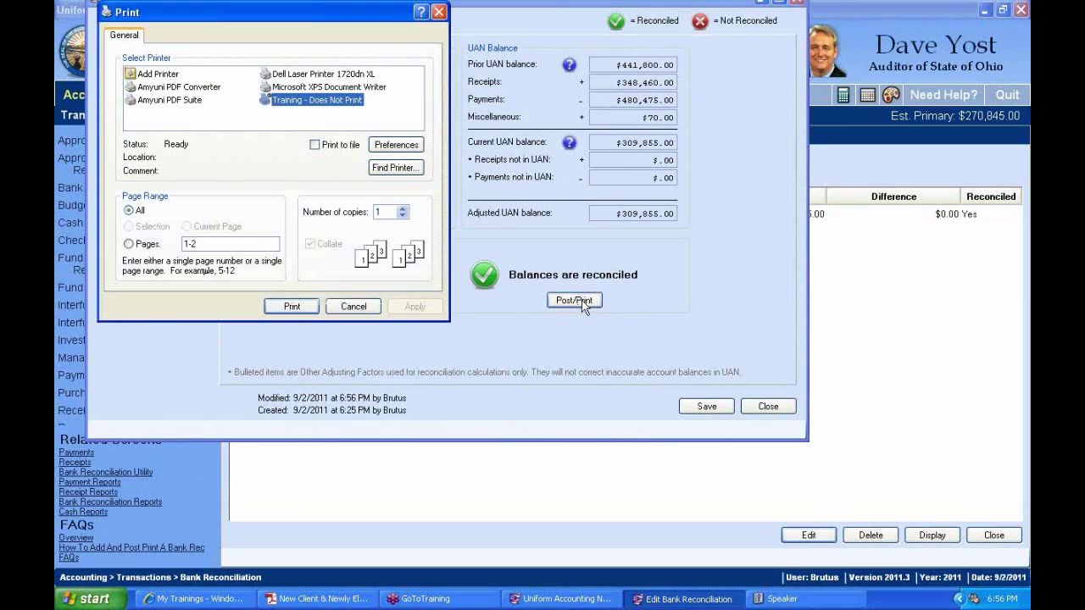
pyautogui.click(291, 307)
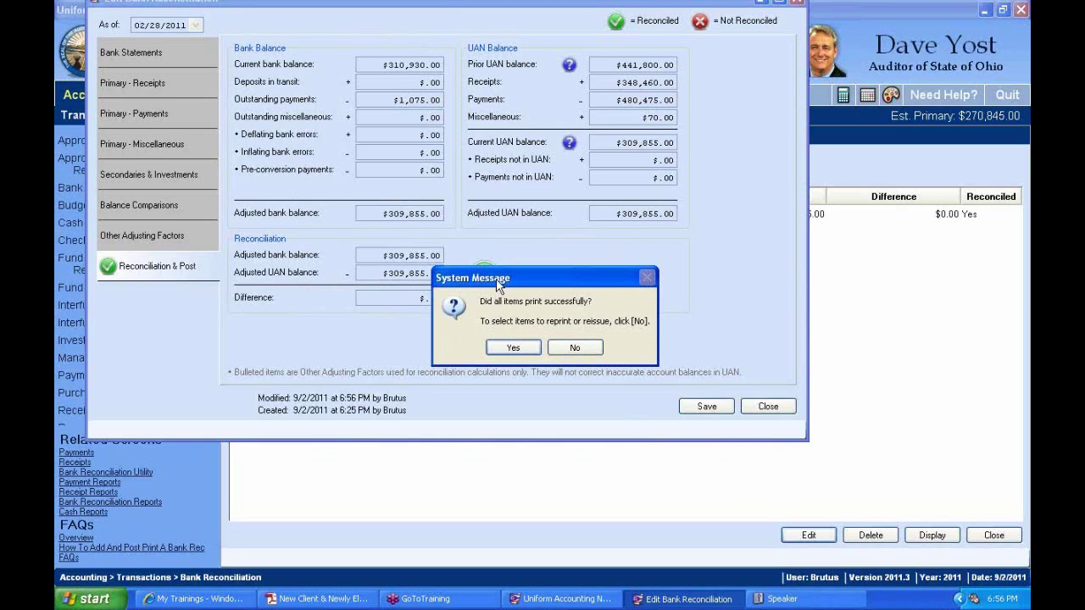
pyautogui.click(589, 351)
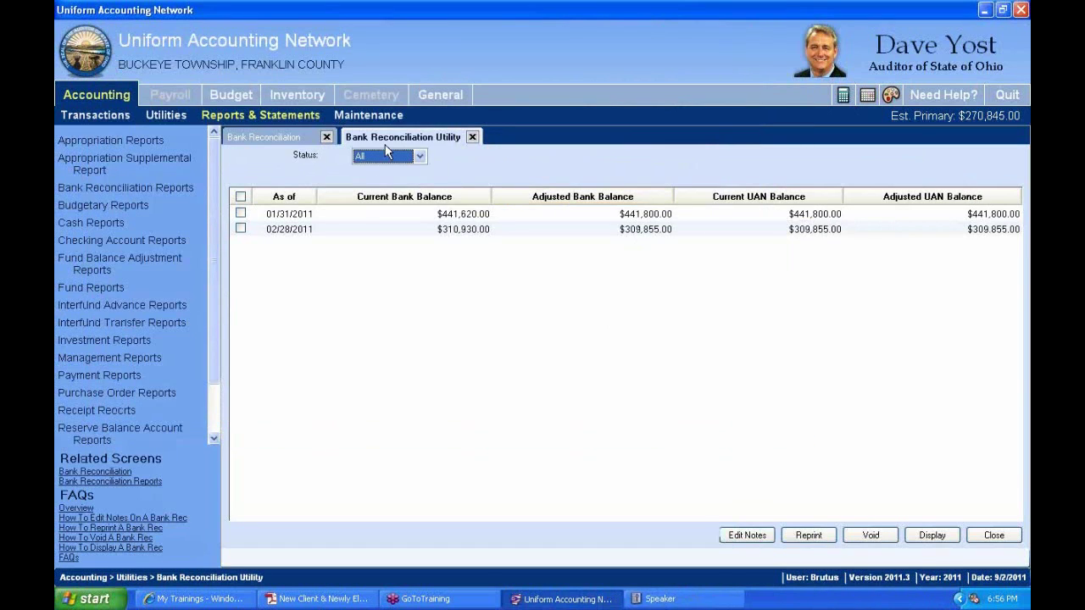
# - Check the posted 02/28/2011 entry in the Bank Reconciliation Utility and return to the Bank Reconciliation list
pyautogui.click(241, 229)
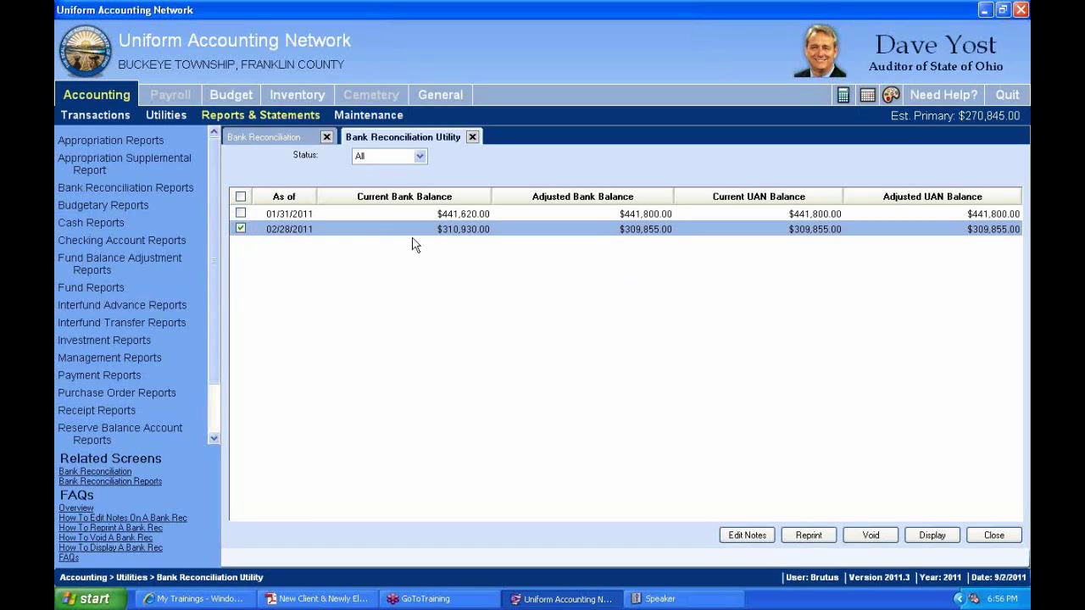
pyautogui.click(245, 230)
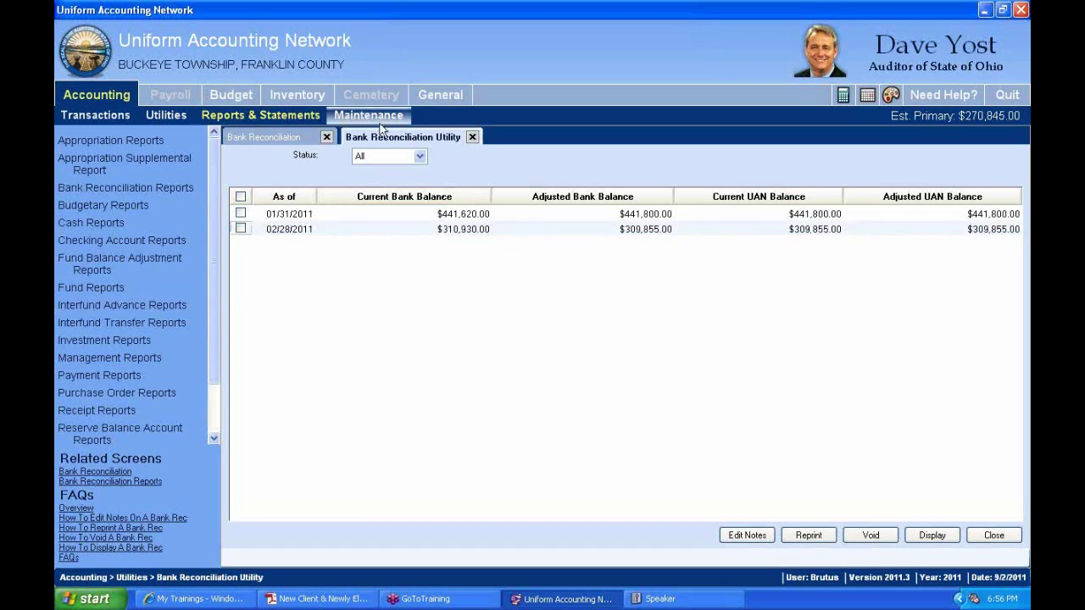
pyautogui.click(277, 135)
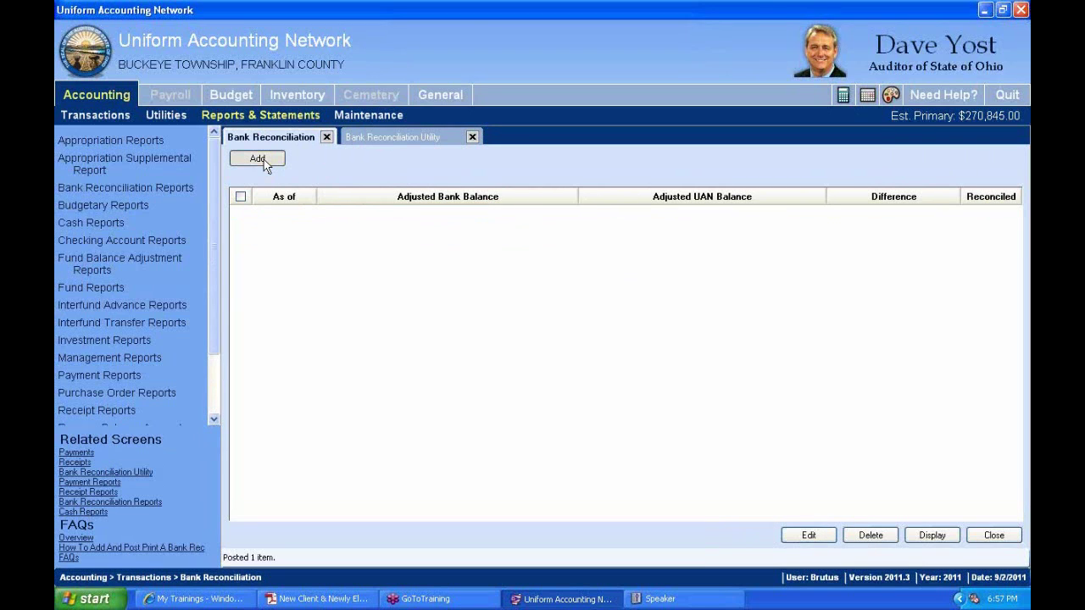
# - Add a bank reconciliation with the as-of date 03/31/2011 and show its reconciliation and posting summary
pyautogui.click(263, 160)
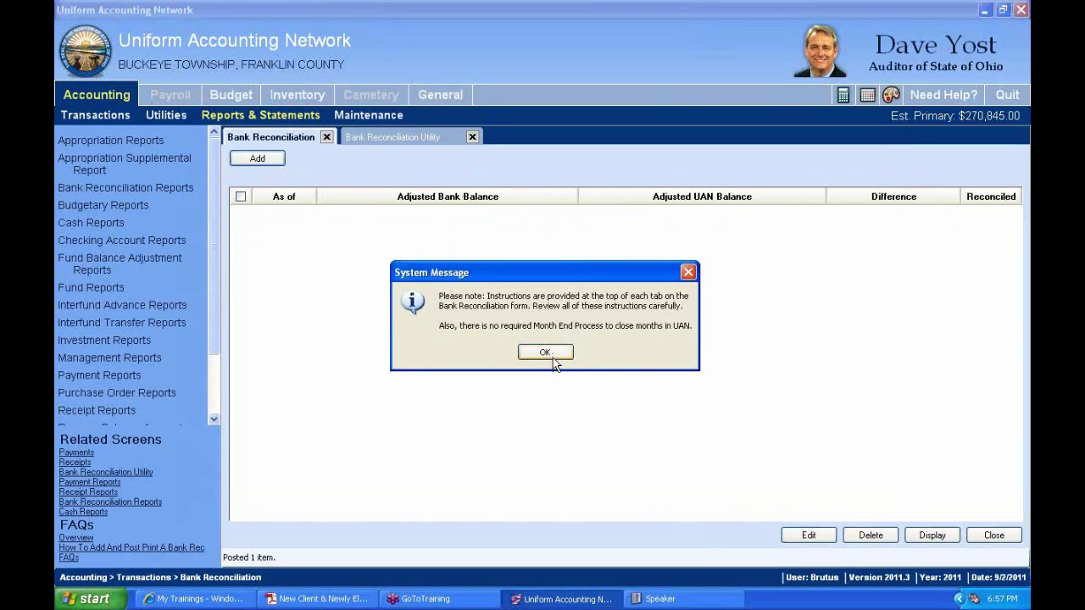
pyautogui.click(545, 352)
pyautogui.click(585, 262)
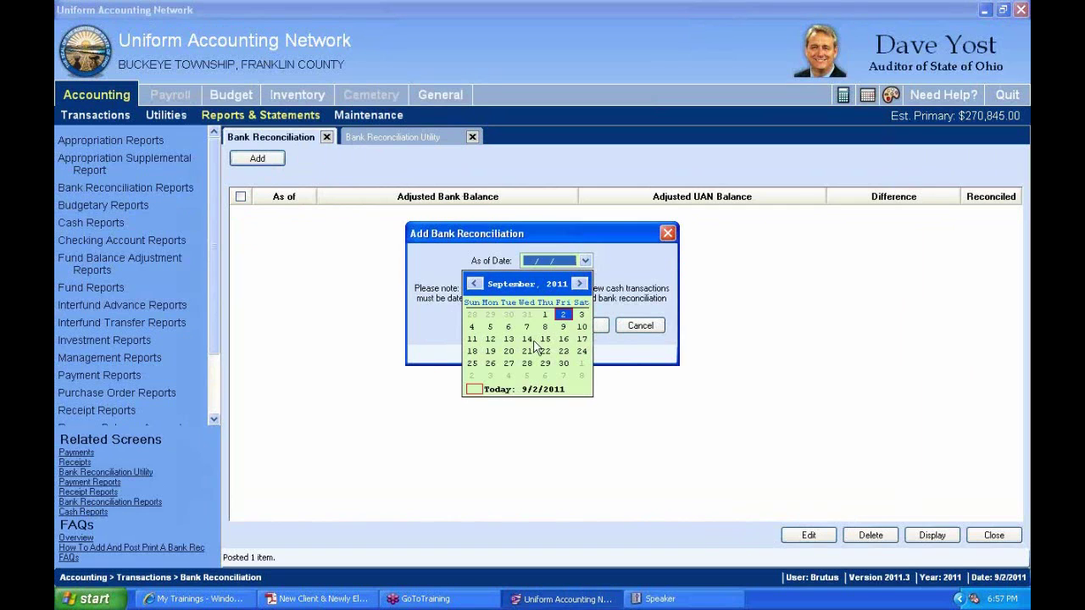
pyautogui.click(473, 286)
pyautogui.click(473, 286)
pyautogui.click(473, 285)
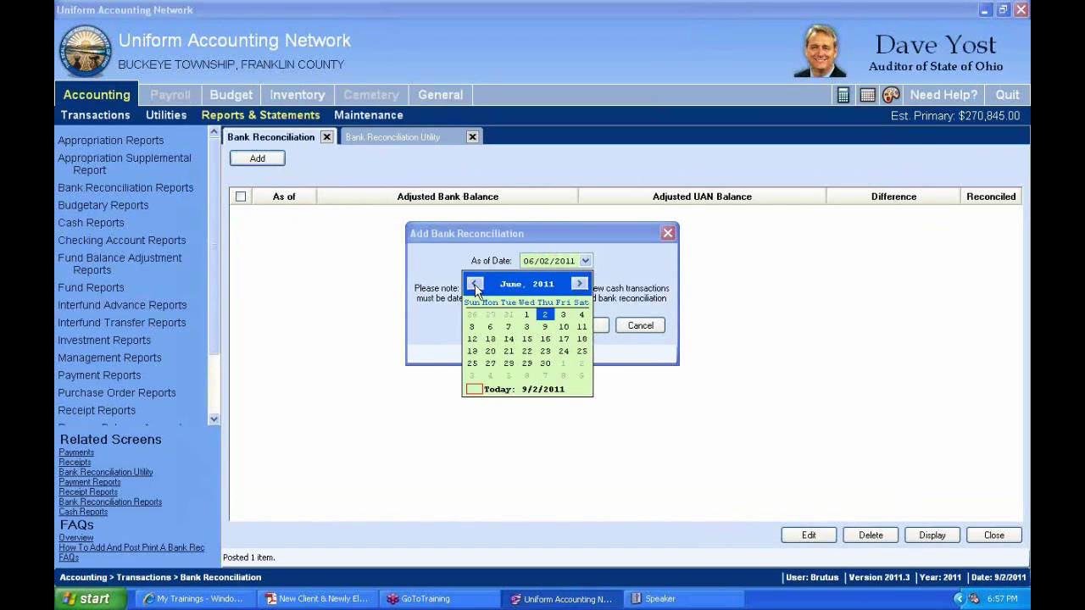
pyautogui.click(473, 285)
pyautogui.click(472, 285)
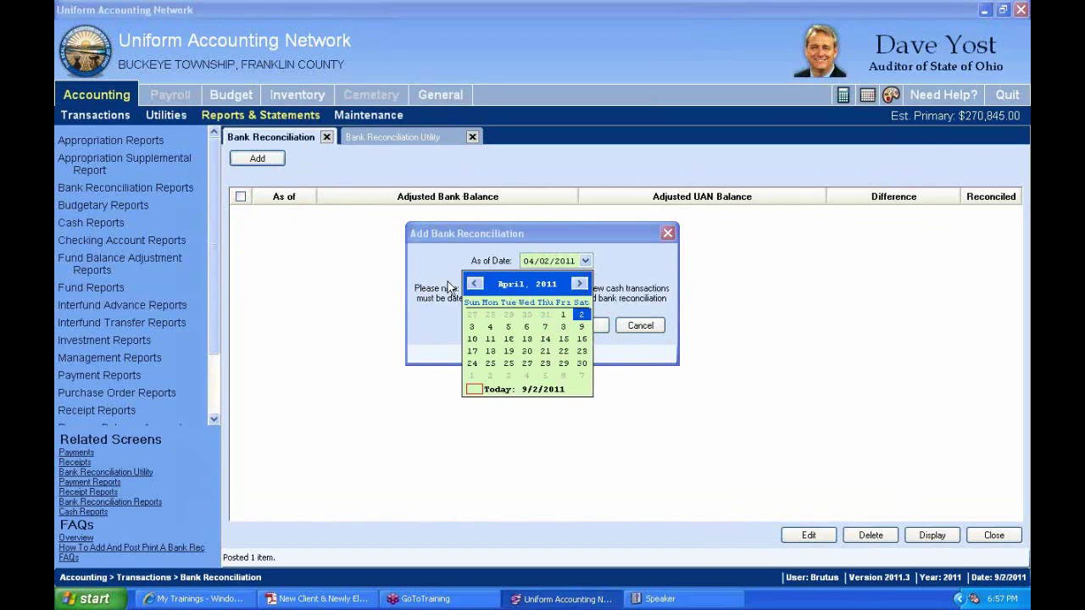
pyautogui.click(447, 281)
pyautogui.click(585, 261)
pyautogui.click(473, 283)
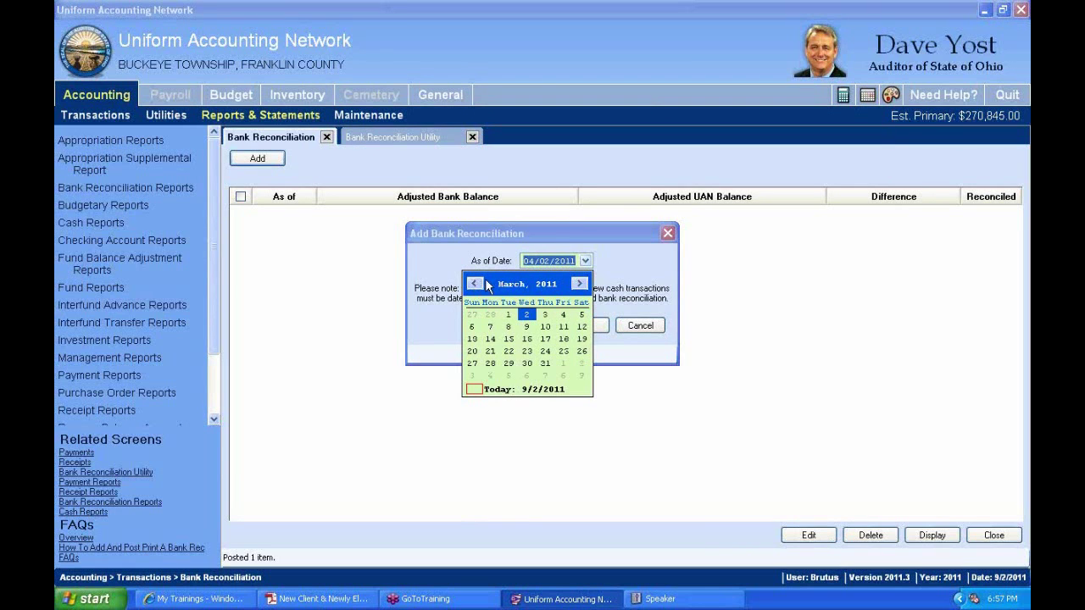
pyautogui.click(552, 364)
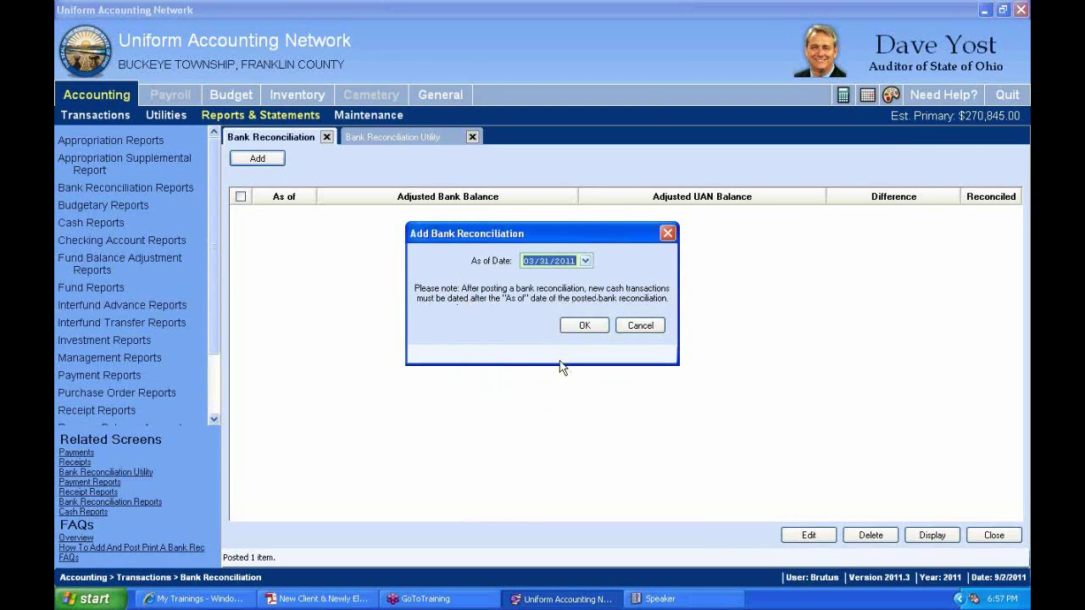
pyautogui.click(575, 331)
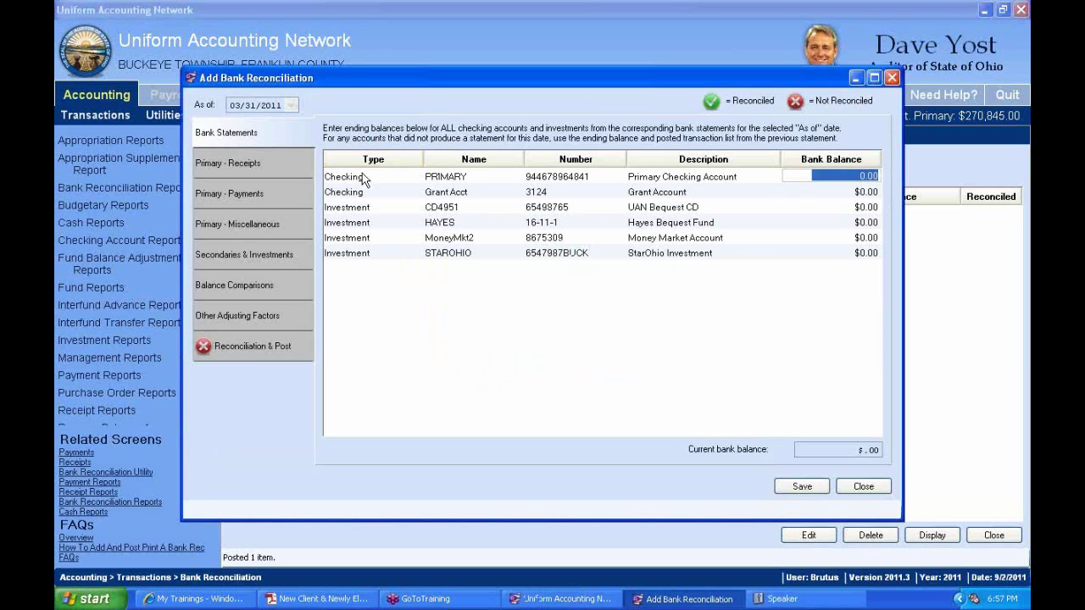
pyautogui.click(254, 348)
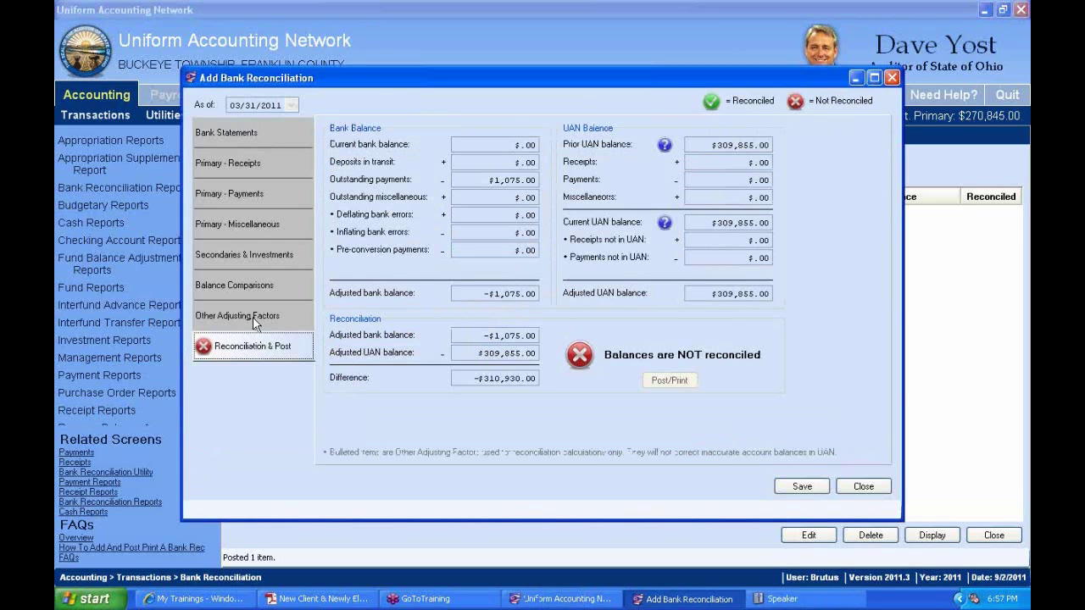
# - Look through the primary transaction, secondary and balance comparison sections, and mark all listed primary payments as cleared
pyautogui.click(254, 166)
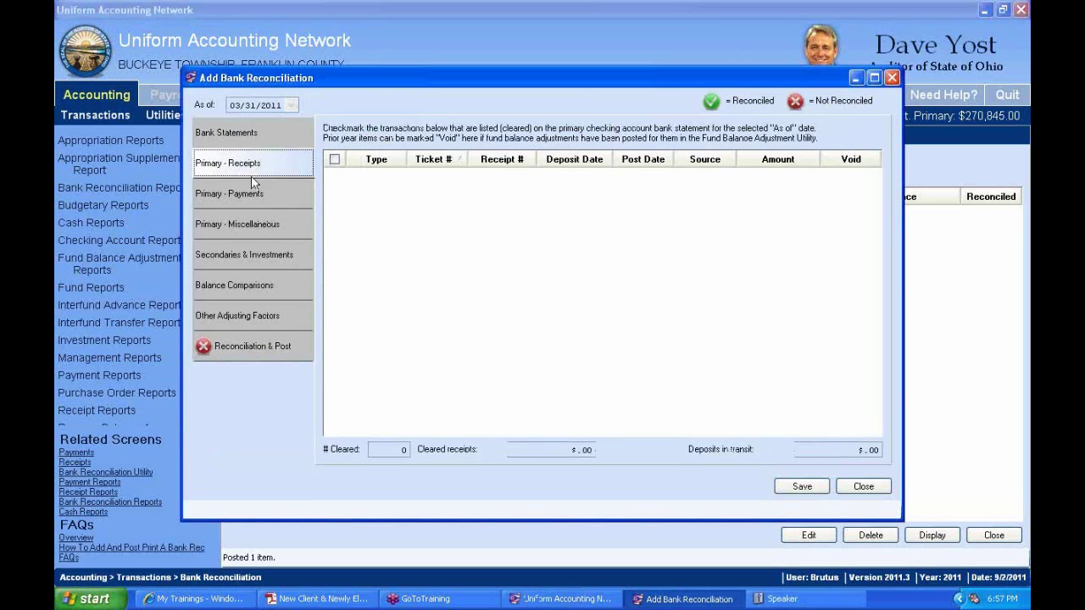
pyautogui.click(254, 193)
pyautogui.click(265, 223)
pyautogui.click(255, 251)
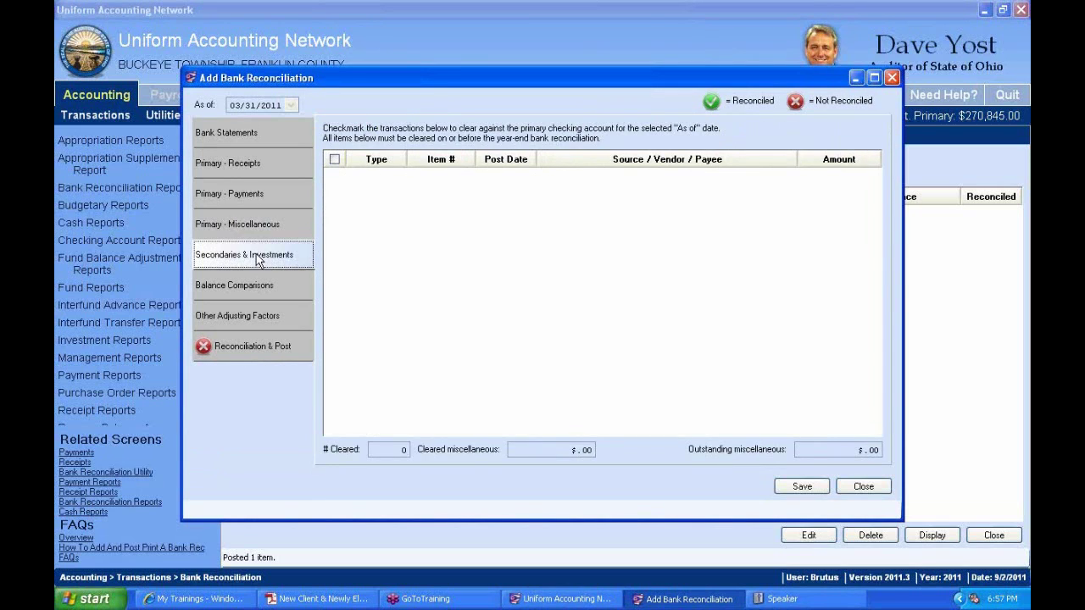
pyautogui.click(248, 287)
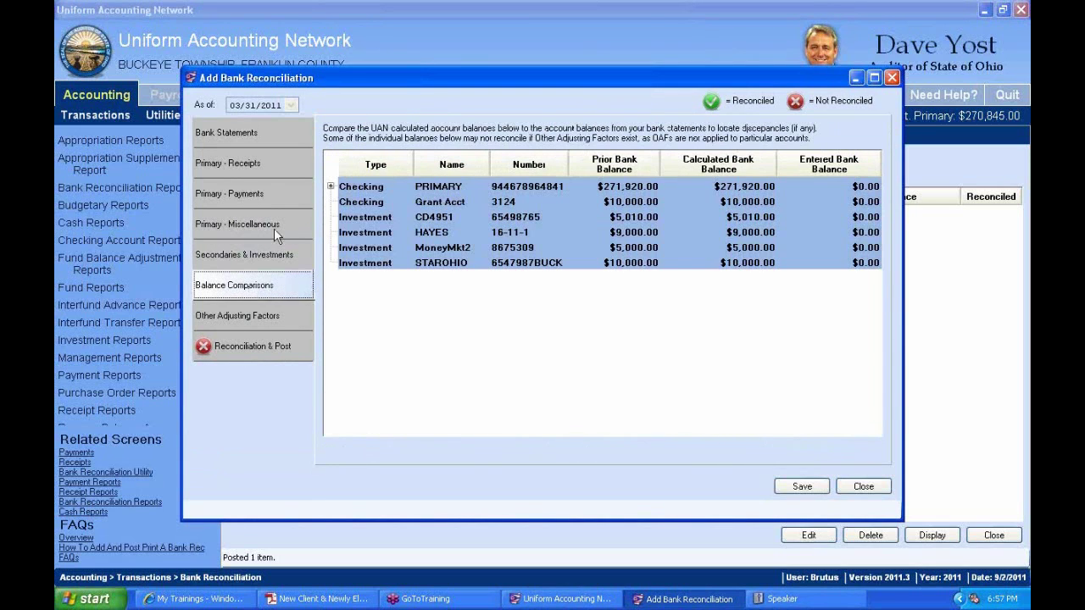
pyautogui.click(254, 166)
pyautogui.click(263, 195)
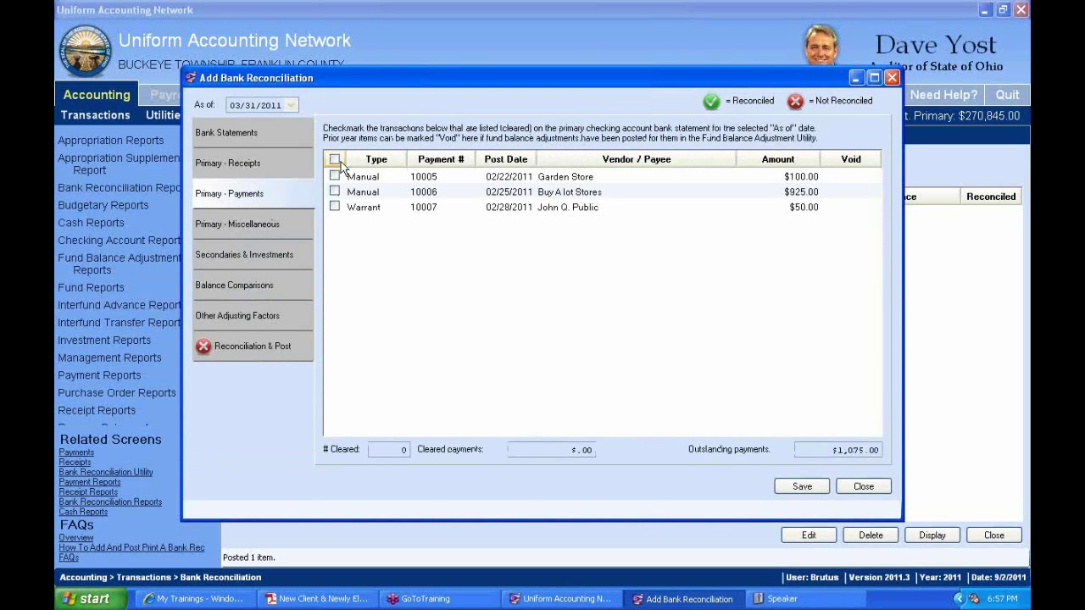
pyautogui.click(334, 159)
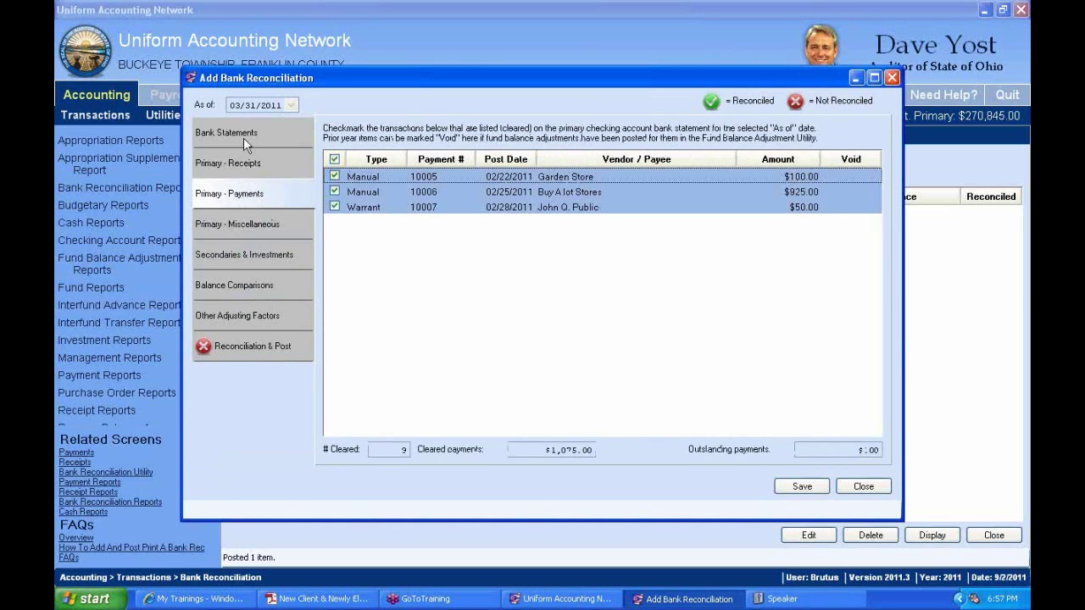
# - Compare the other adjusting factors with the bank and UAN balances in the reconciliation summary
pyautogui.click(242, 315)
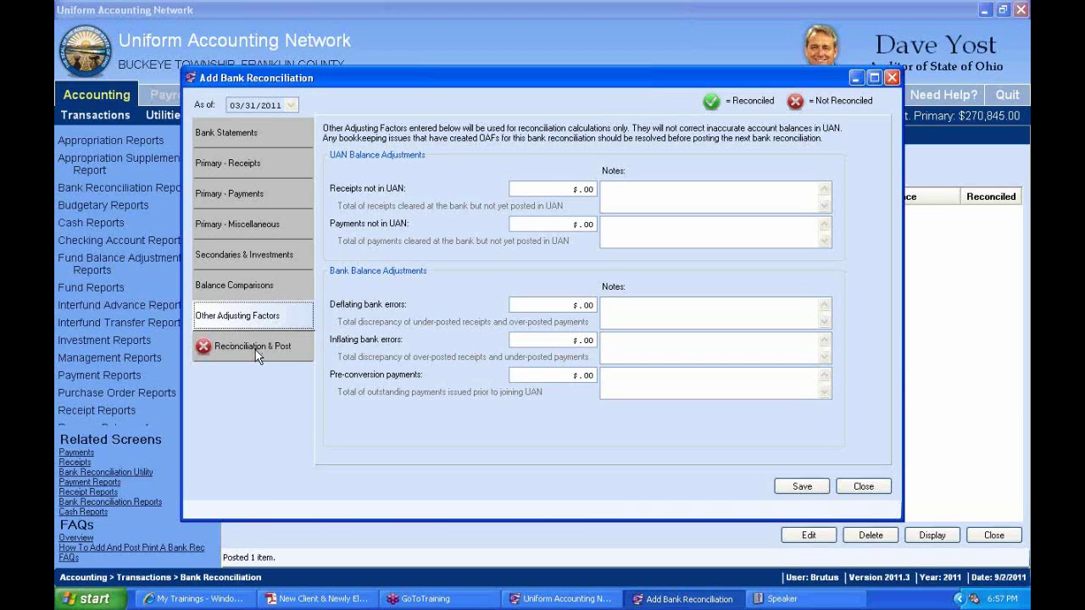
pyautogui.click(255, 350)
pyautogui.click(255, 317)
pyautogui.click(256, 346)
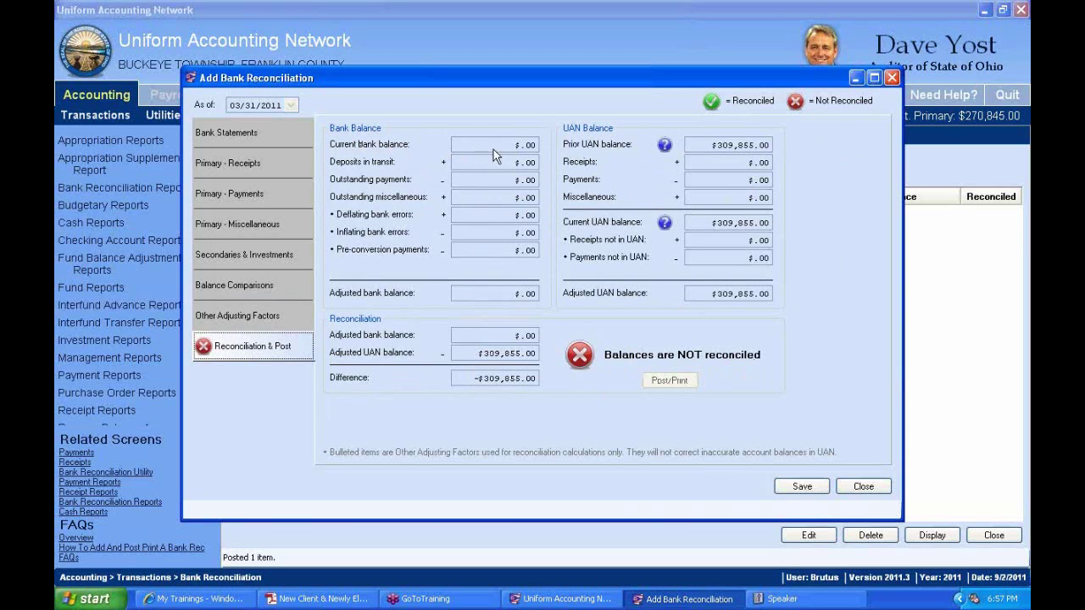
pyautogui.click(245, 327)
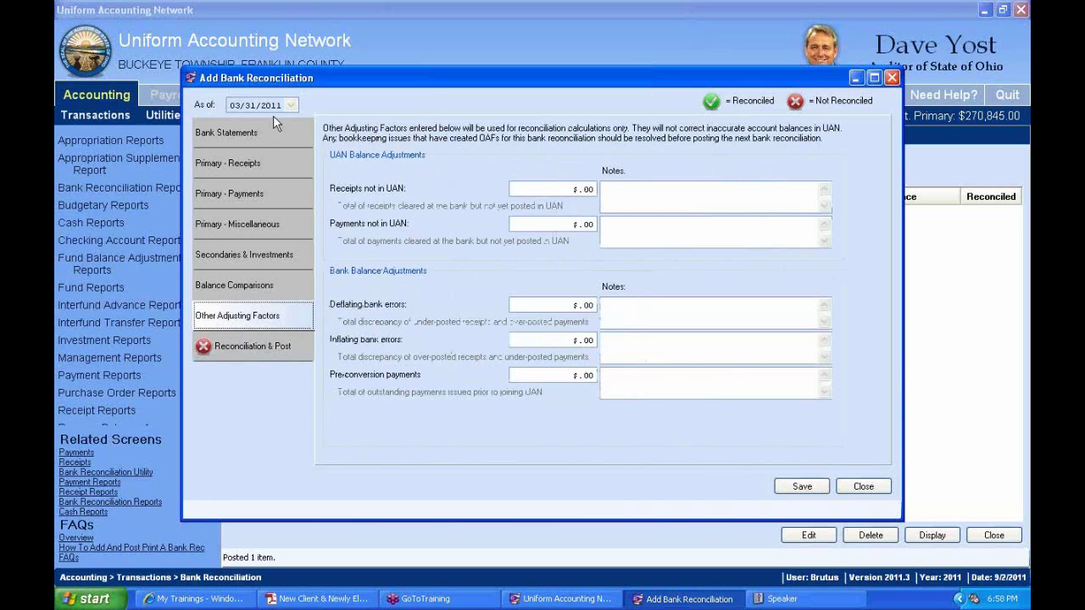
# - Set the primary checking account's bank statement balance to 309,000 and save the 03/31/2011 reconciliation
pyautogui.click(254, 132)
pyautogui.click(803, 178)
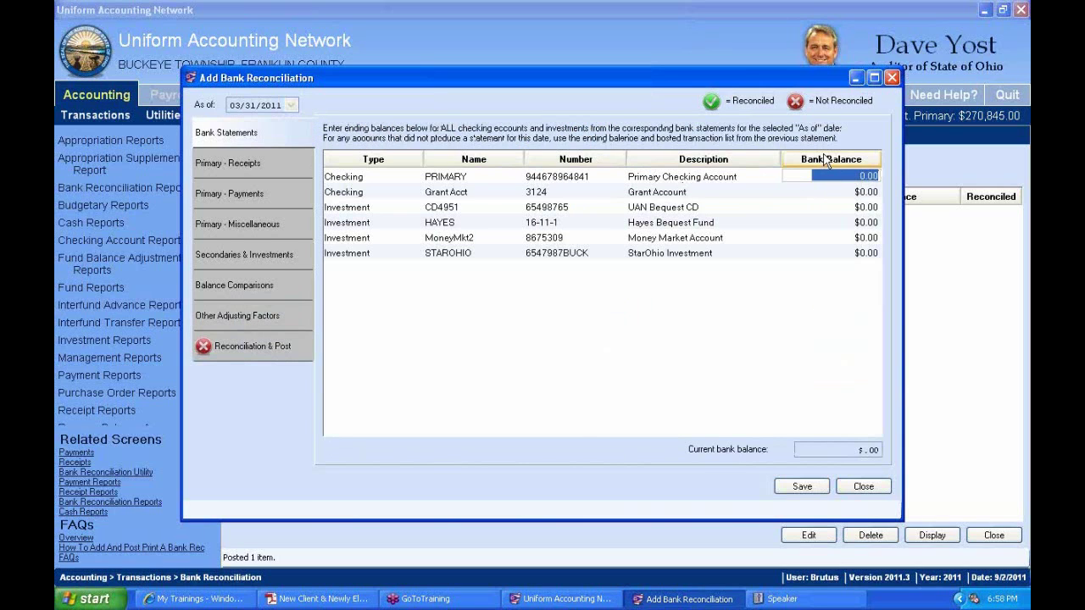
pyautogui.write('33')
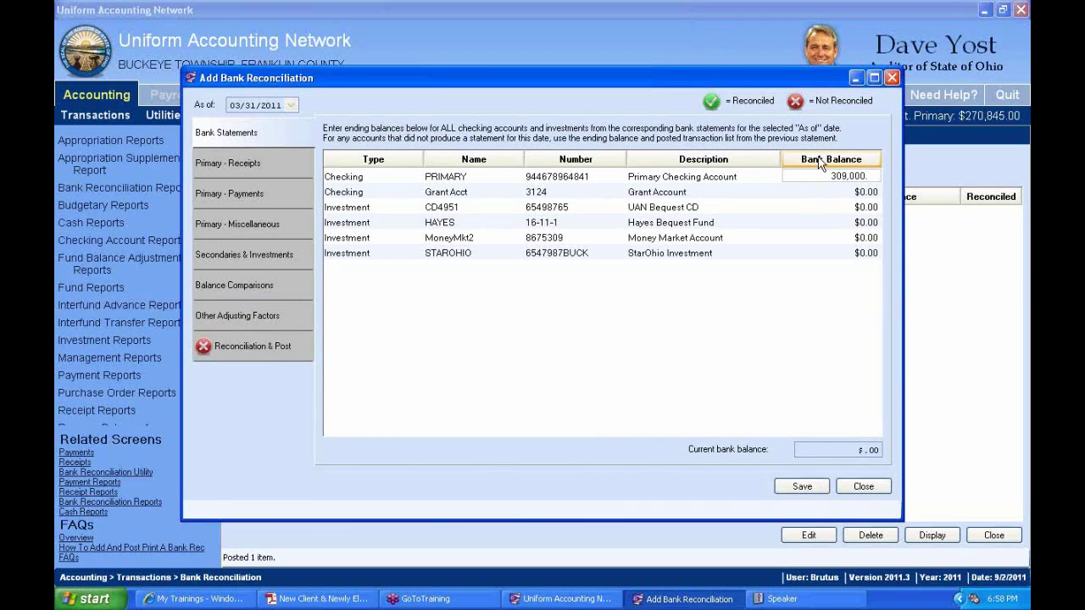
pyautogui.click(802, 486)
# - Review the balance difference in the summary, the primary account's details in the balance comparison, and the adjusting factors
pyautogui.click(288, 346)
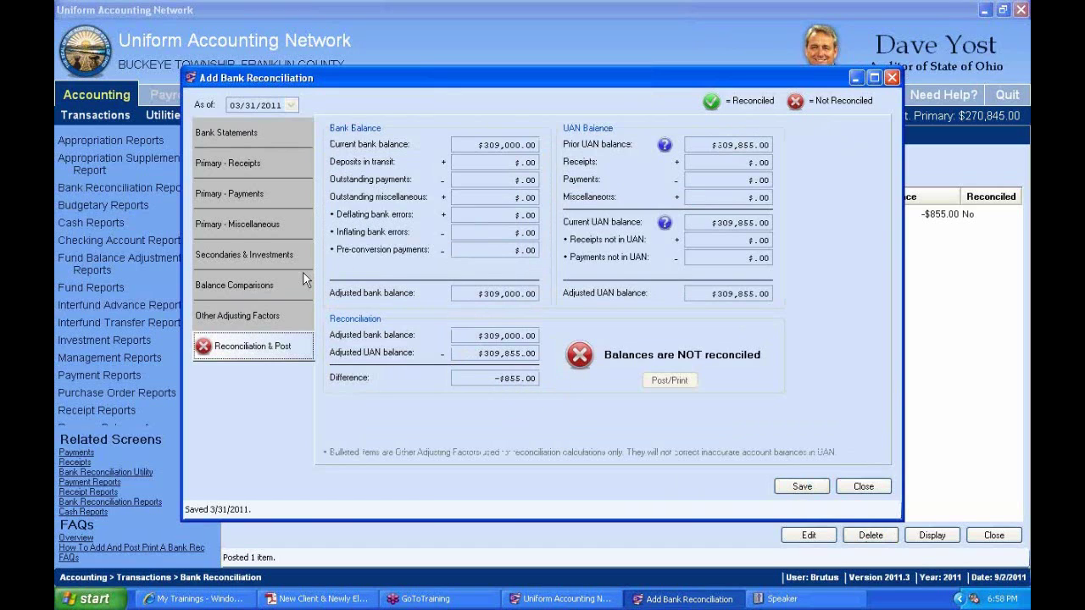
pyautogui.click(246, 289)
pyautogui.click(331, 187)
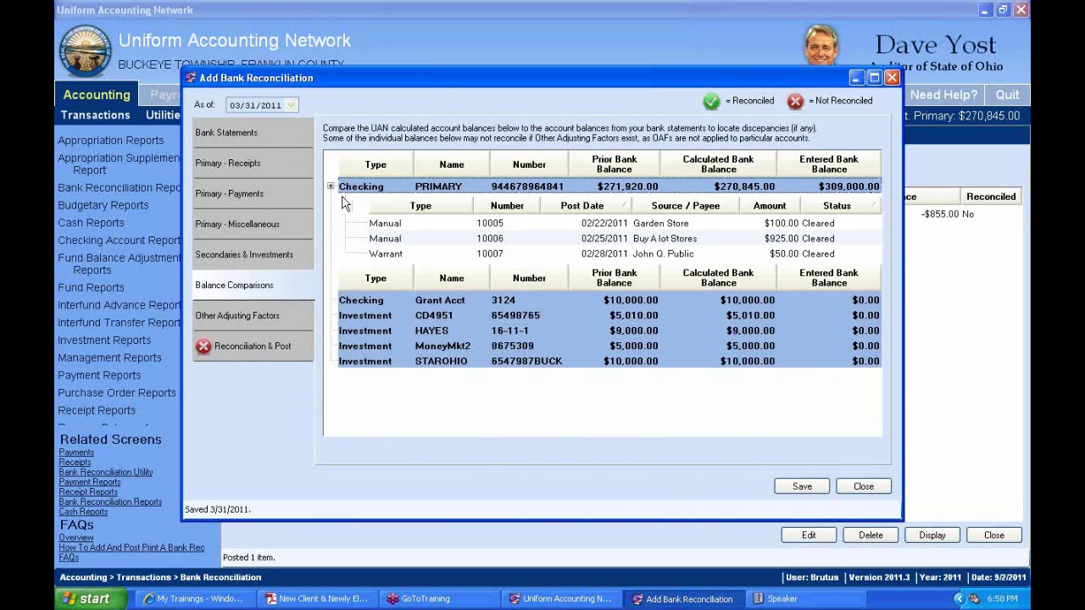
pyautogui.click(330, 186)
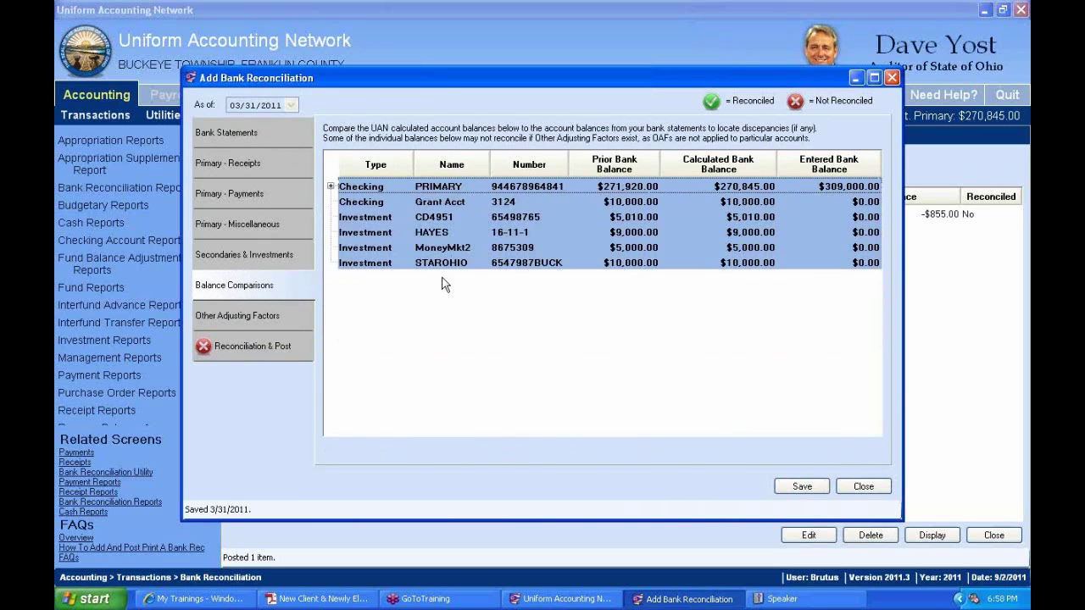
pyautogui.click(290, 325)
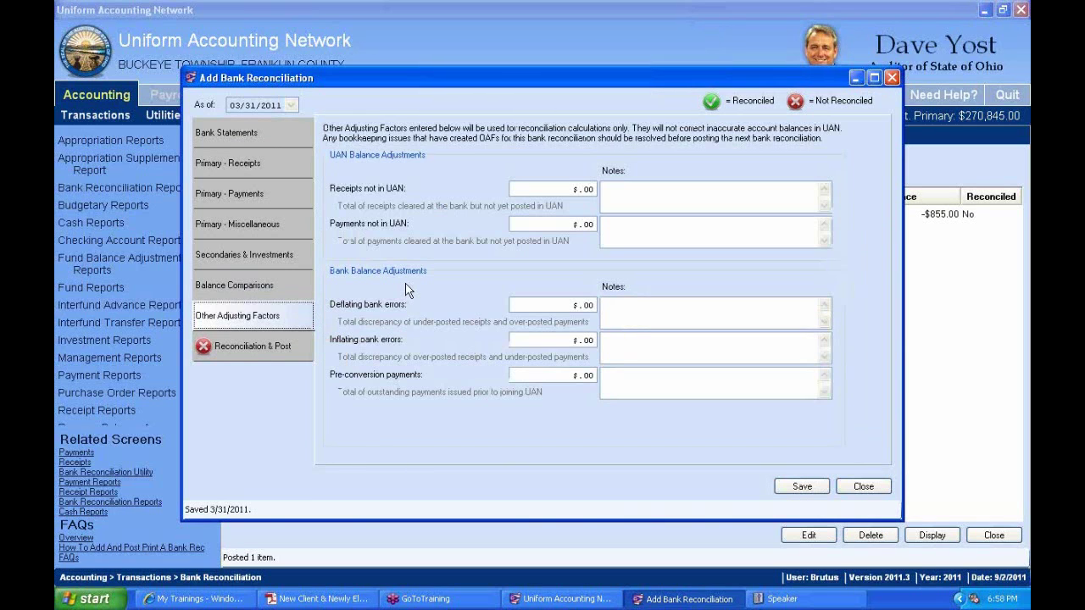
pyautogui.click(553, 188)
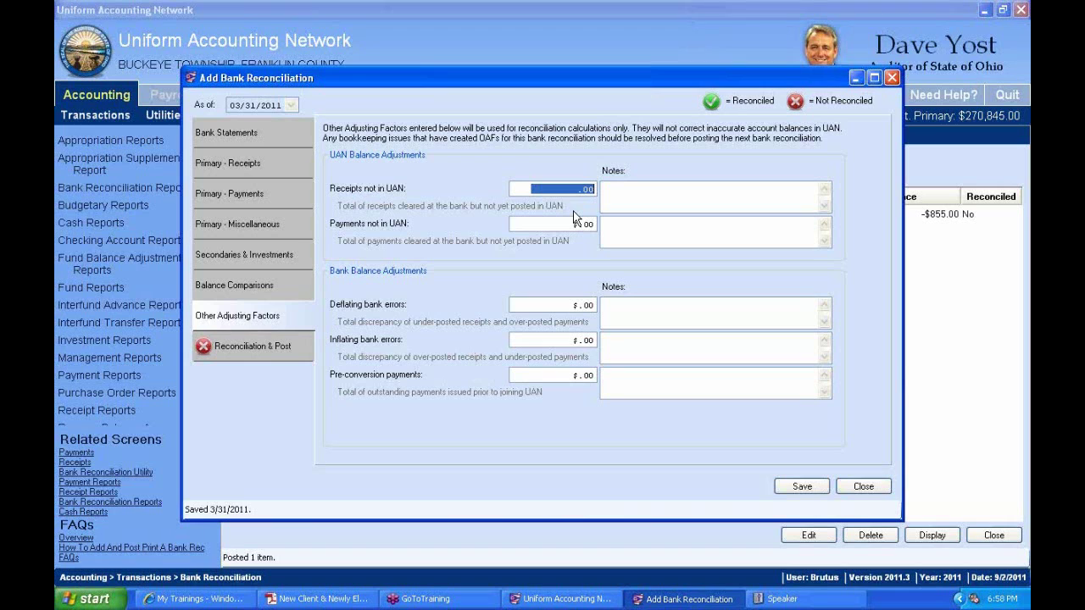
pyautogui.click(297, 350)
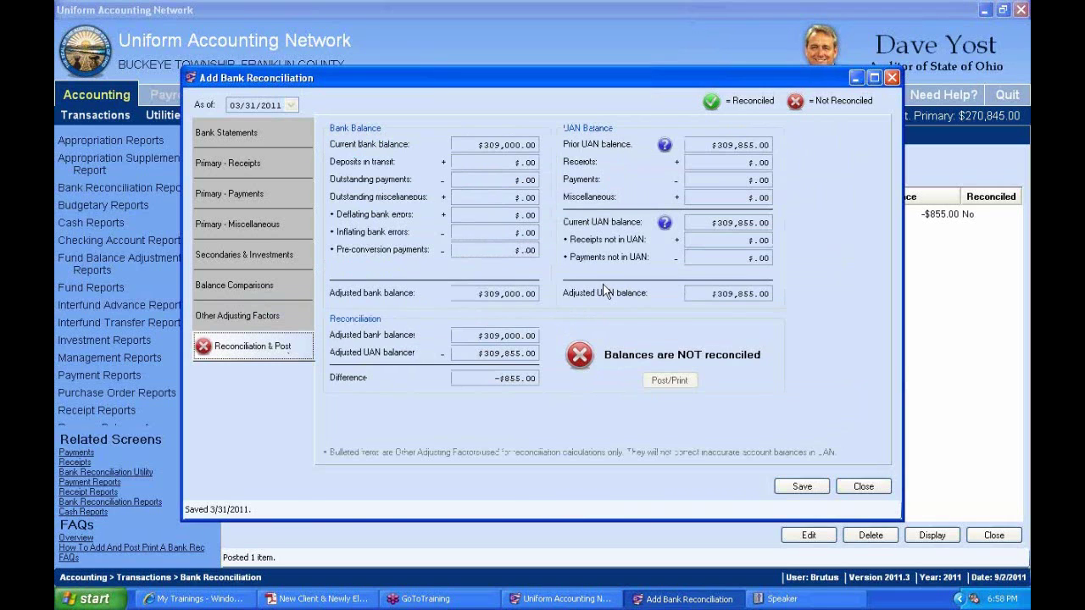
# - Enter an other adjusting factor of 855.00 for receipts not in UAN and check the reconciliation summary
pyautogui.click(237, 314)
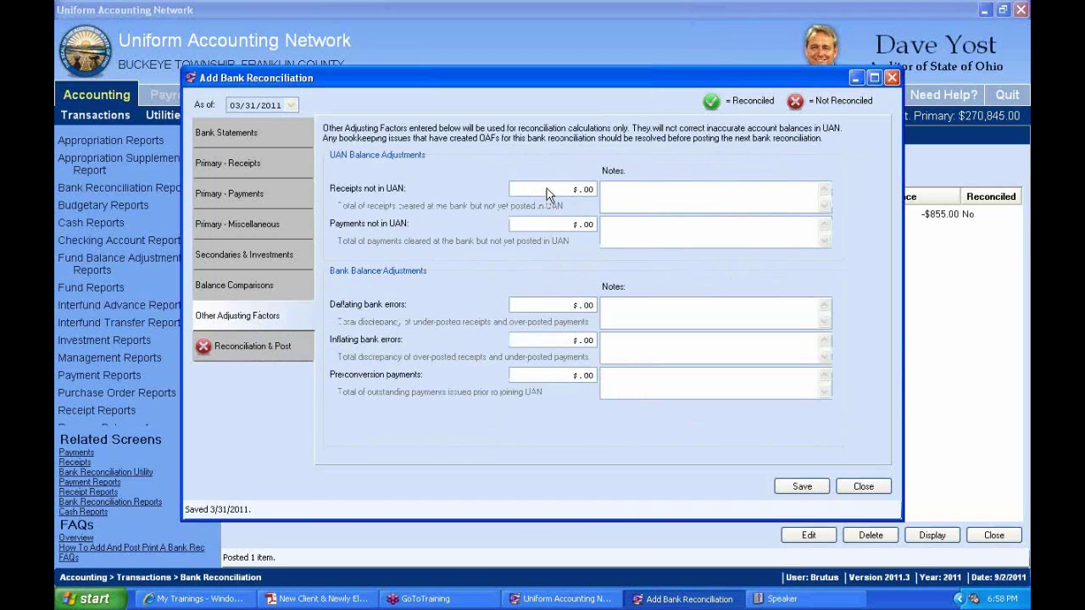
pyautogui.click(546, 188)
pyautogui.write('855.')
pyautogui.click(663, 196)
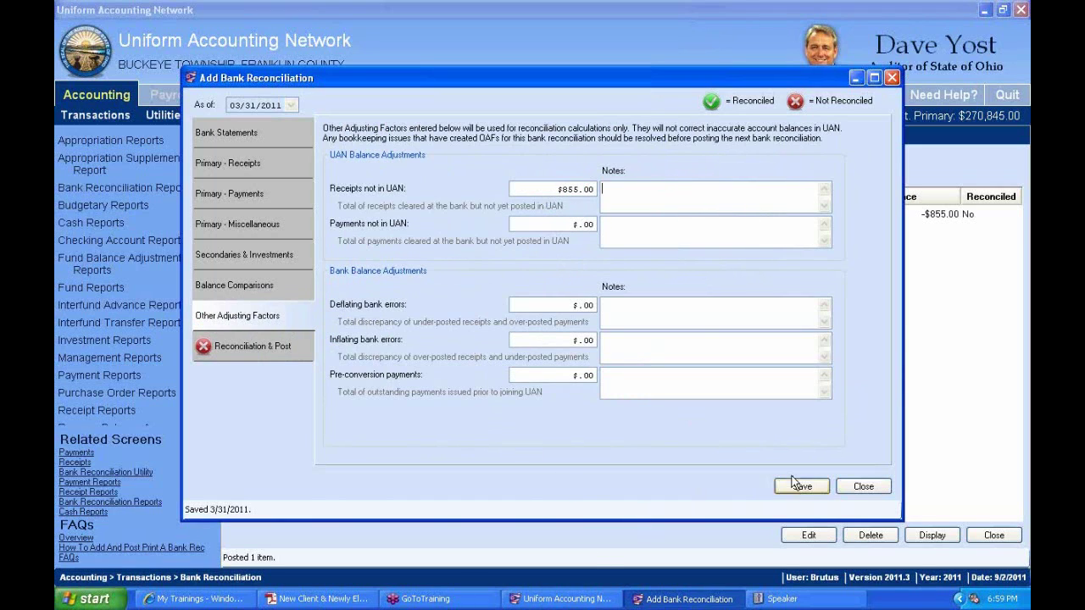
pyautogui.click(254, 346)
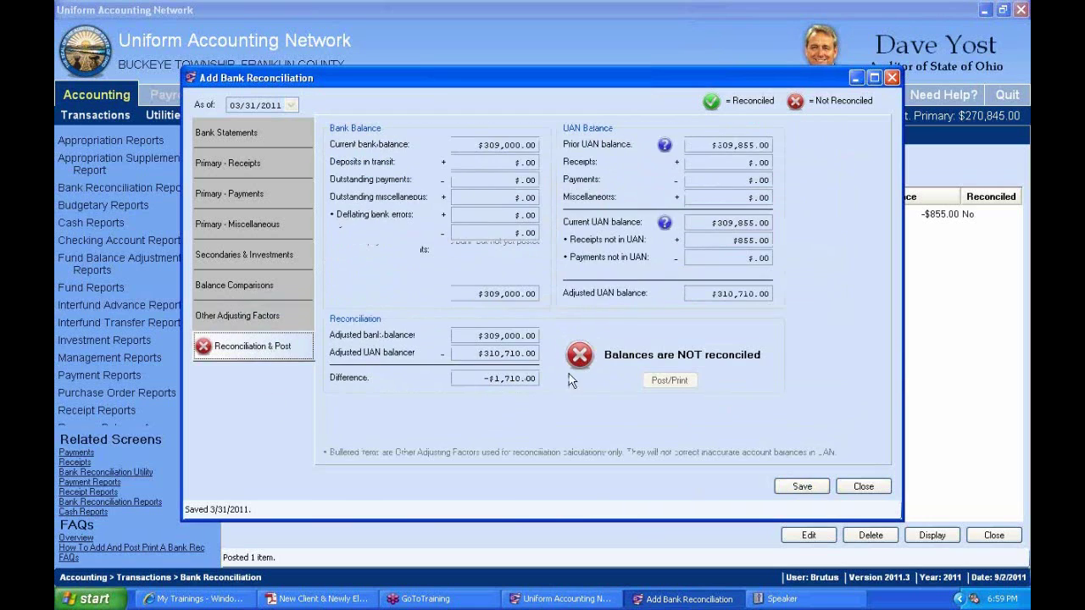
# - Clear the receipts not in UAN, enter 855.00 as payments not in UAN instead, and recheck the summary
pyautogui.click(250, 315)
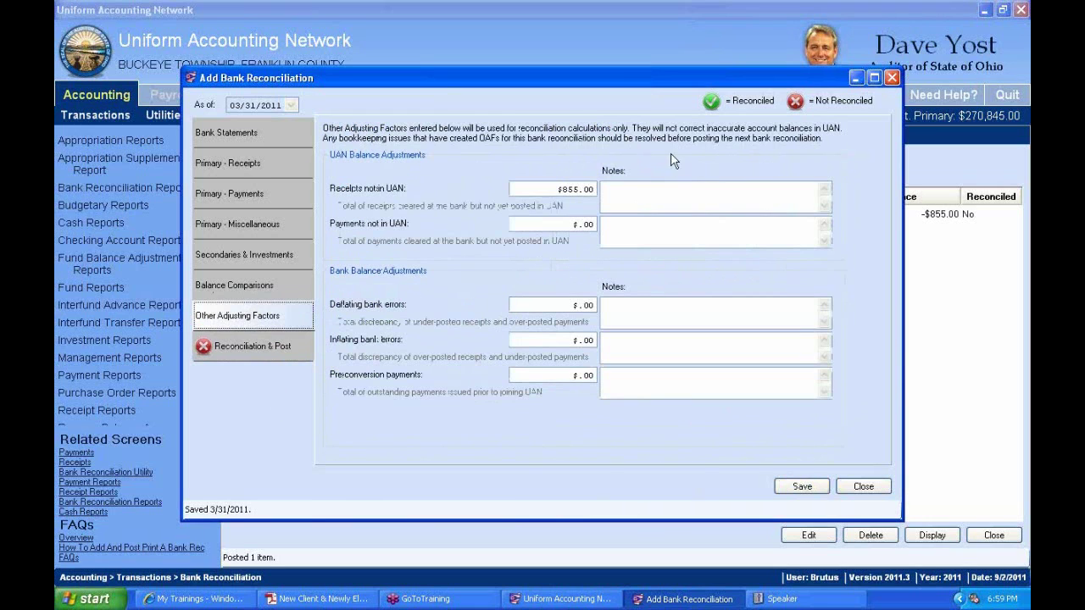
pyautogui.click(585, 189)
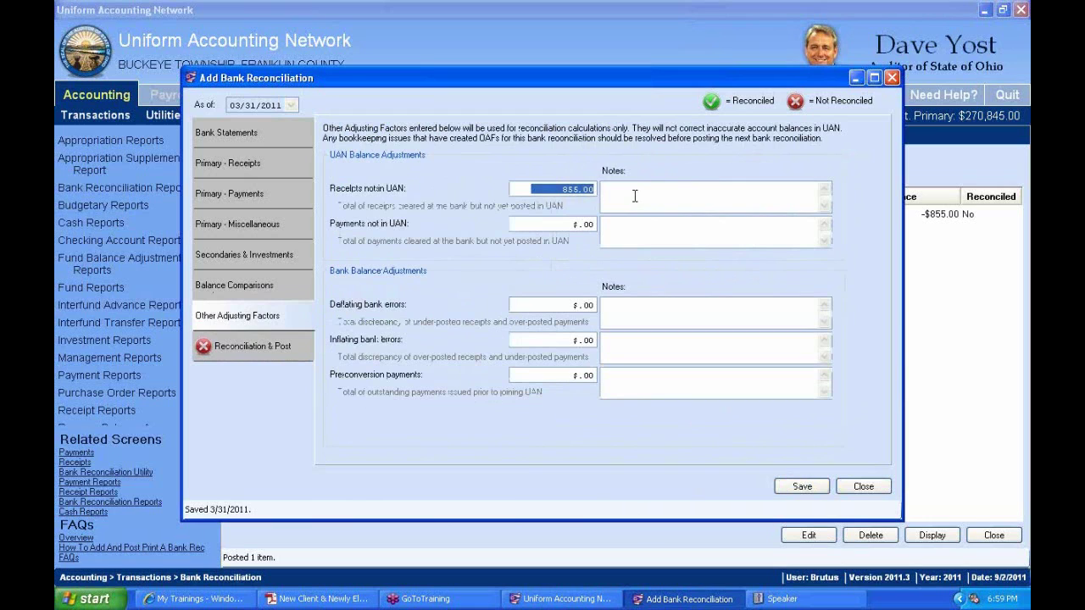
pyautogui.press('BackSpace')
pyautogui.click(593, 225)
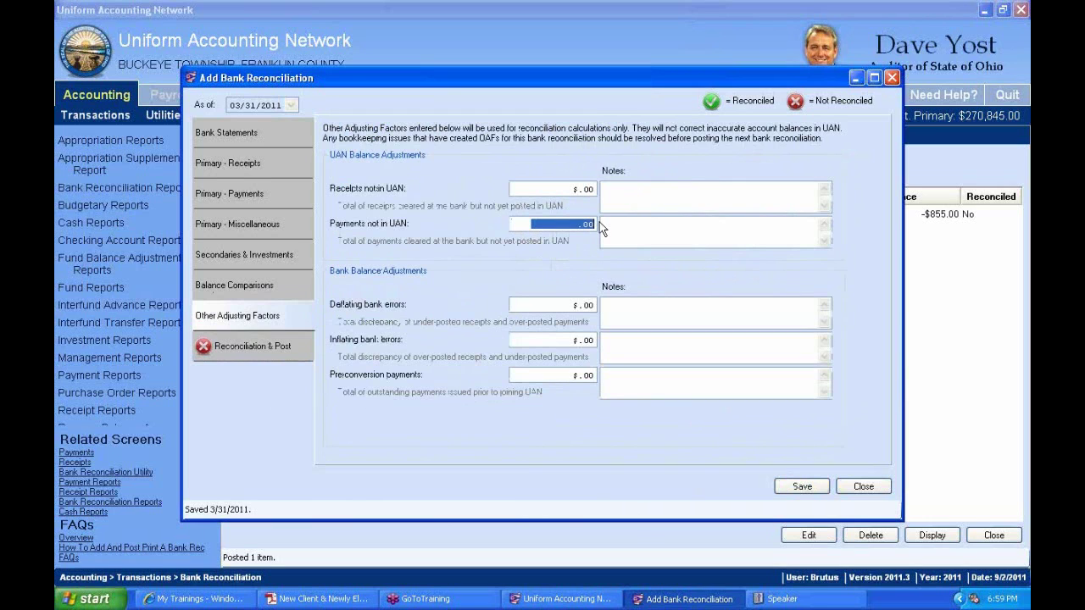
pyautogui.write('855.')
pyautogui.click(271, 351)
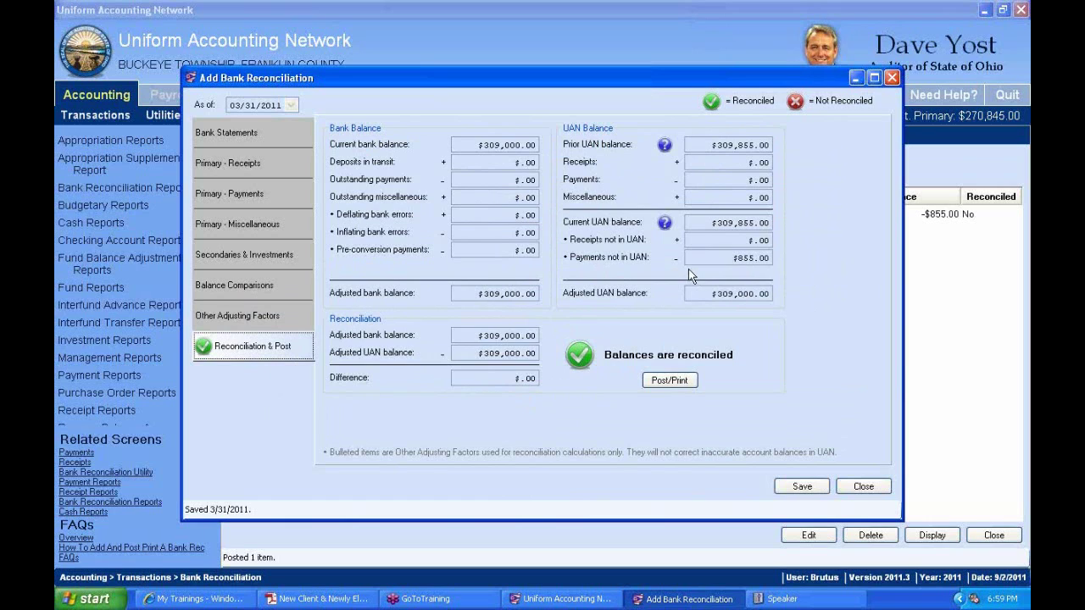
# - Clear the payments not in UAN, enter 855.00 as deflating bank errors instead, and recheck the reconciliation summary
pyautogui.click(239, 315)
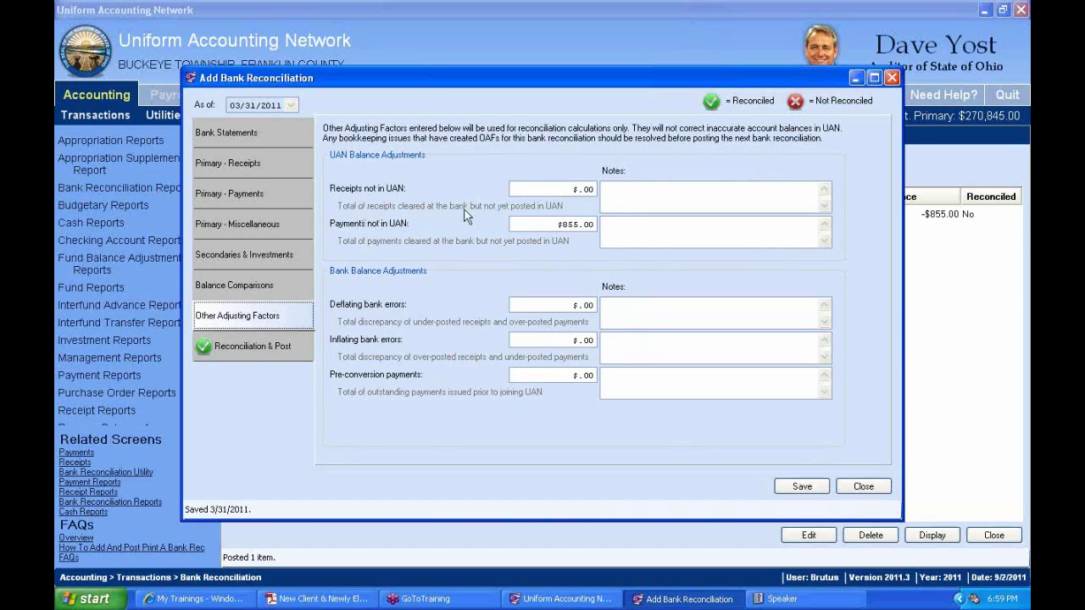
pyautogui.click(587, 191)
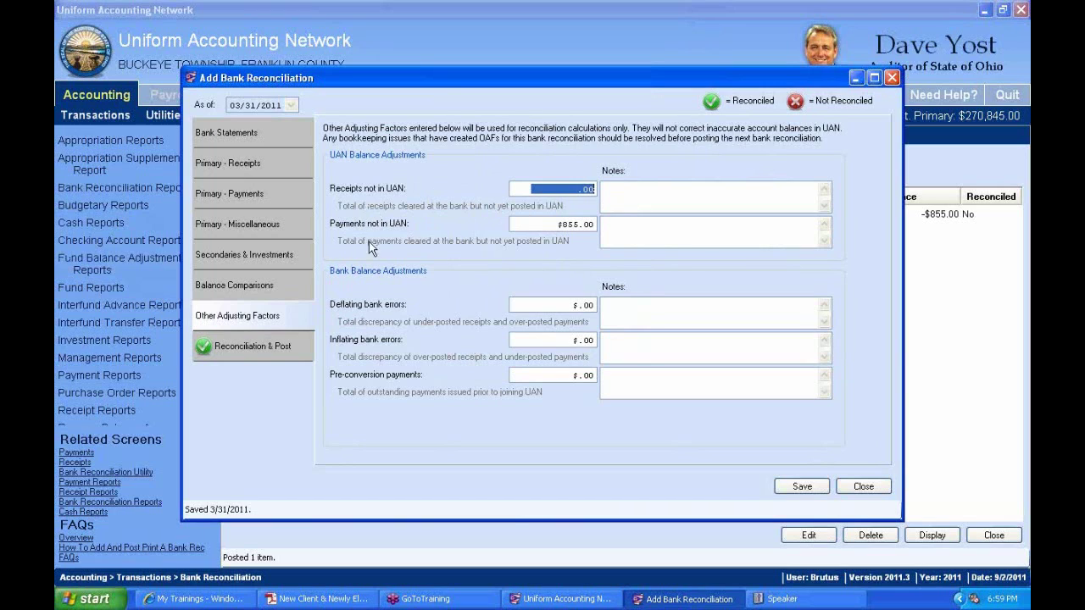
pyautogui.click(575, 227)
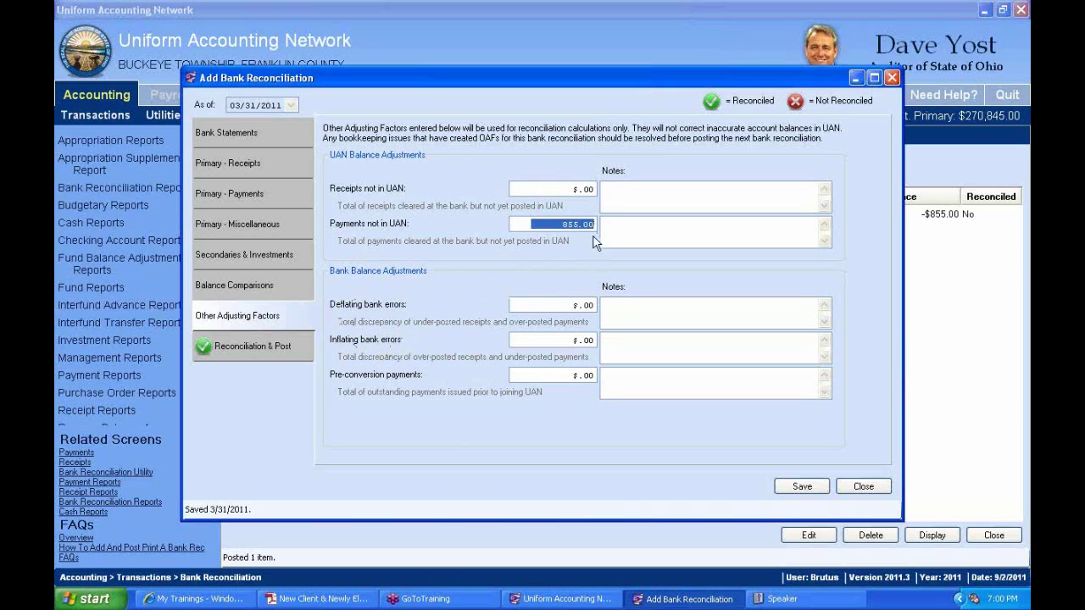
pyautogui.press('Delete')
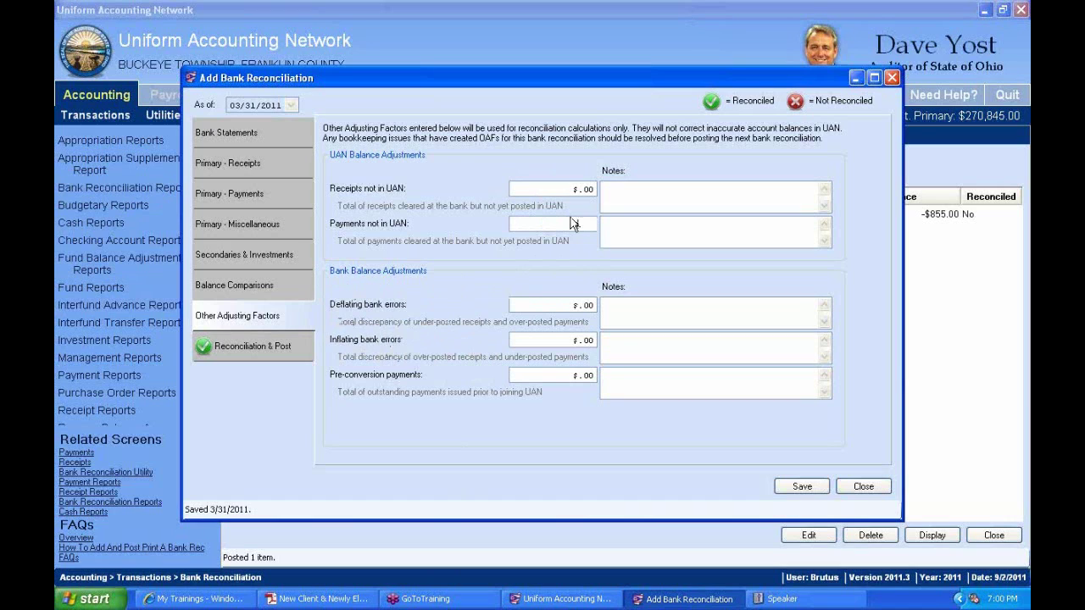
pyautogui.click(667, 242)
pyautogui.click(574, 306)
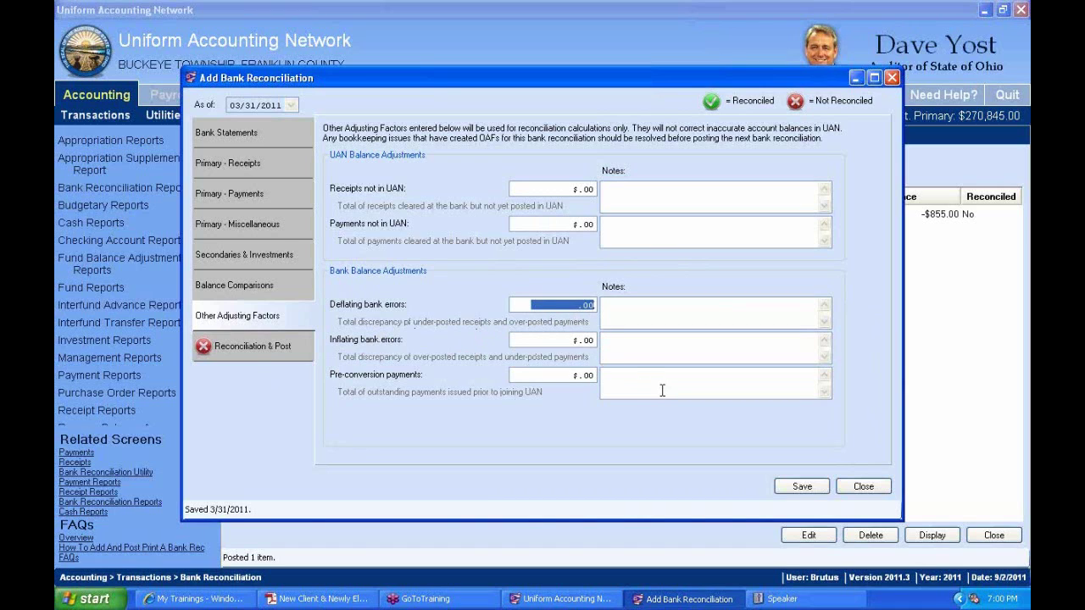
pyautogui.write('88.')
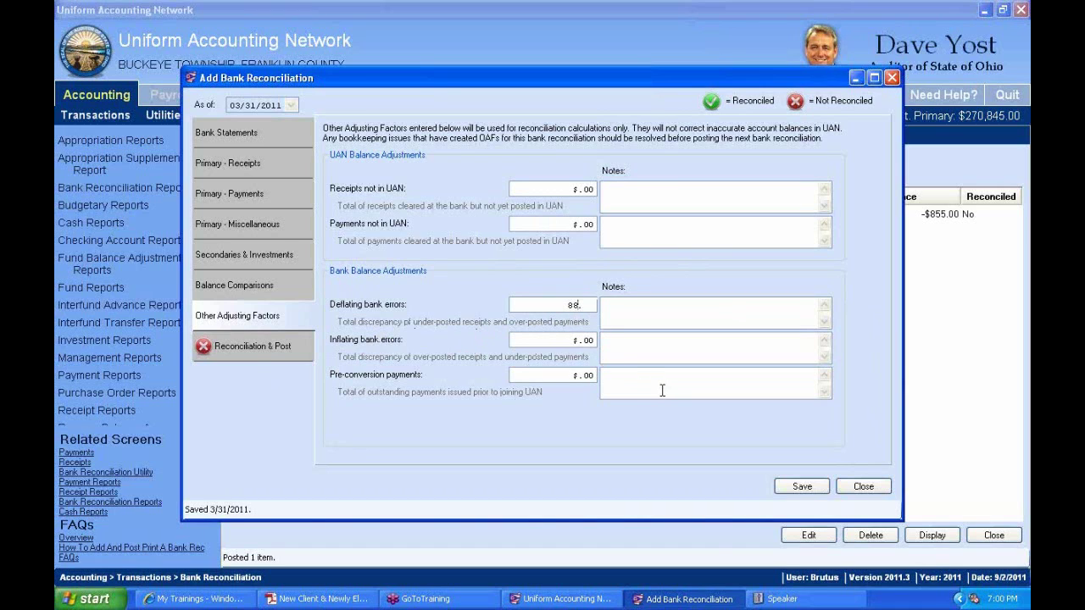
pyautogui.write('55')
pyautogui.click(675, 312)
pyautogui.click(252, 346)
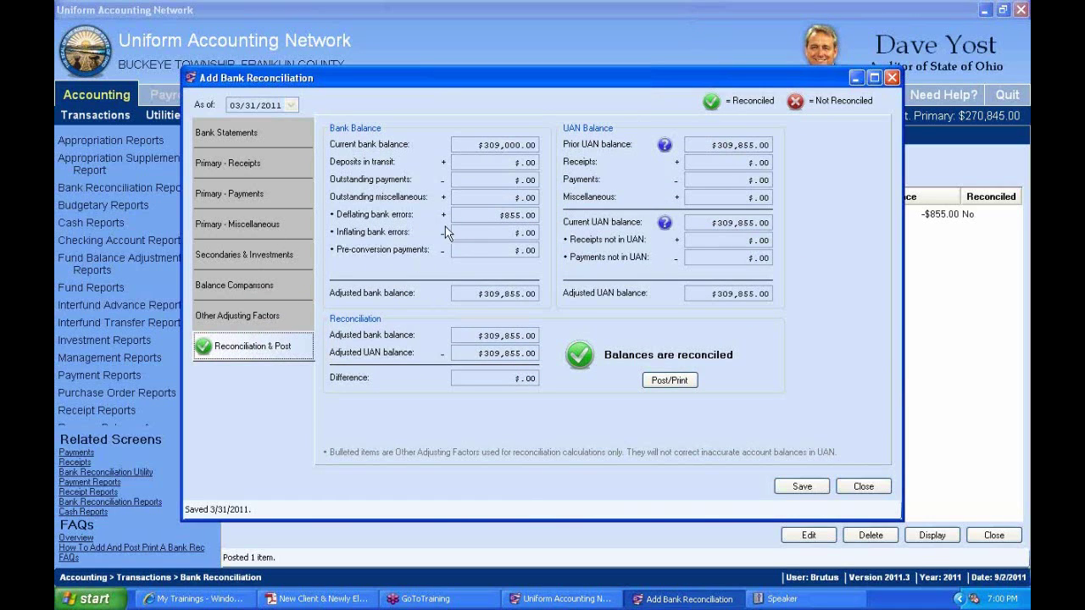
# - Review the deflating bank errors adjustment against the summary and examine the inflating bank errors and pre-conversion payments fields
pyautogui.click(262, 325)
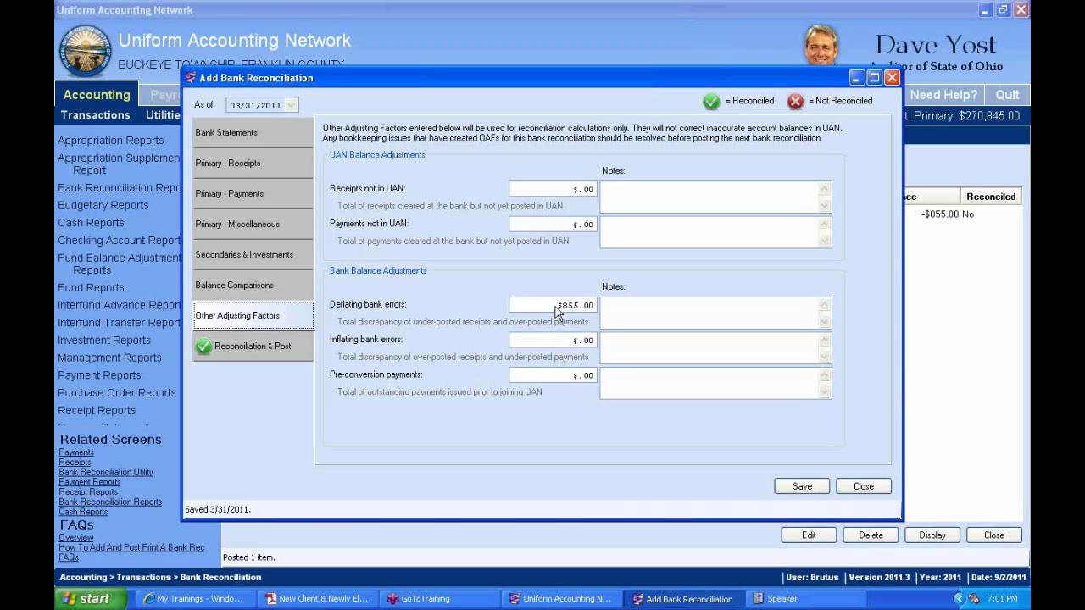
pyautogui.click(252, 353)
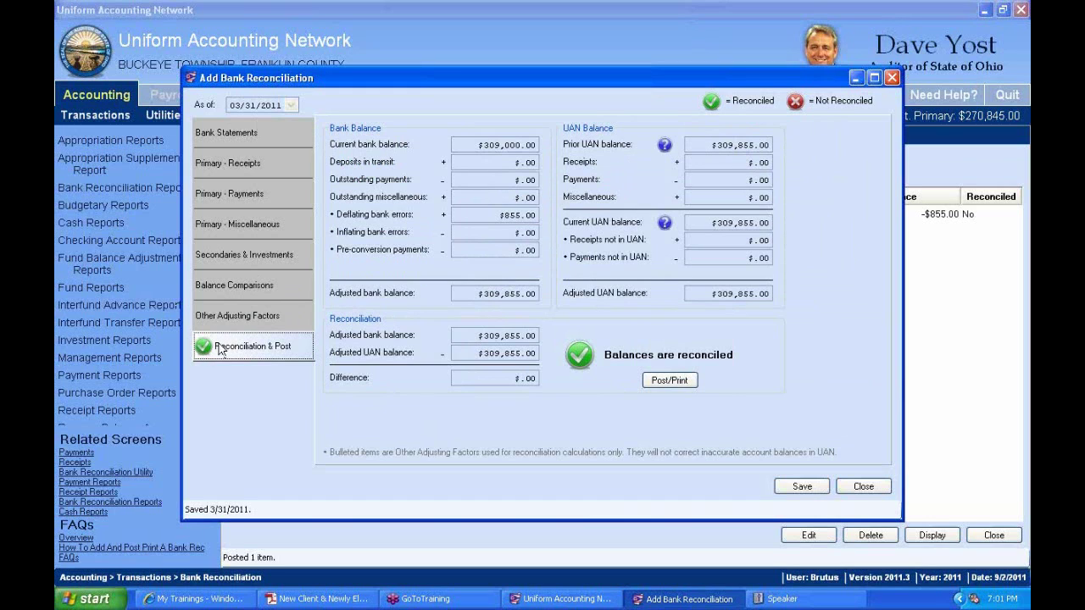
pyautogui.click(246, 317)
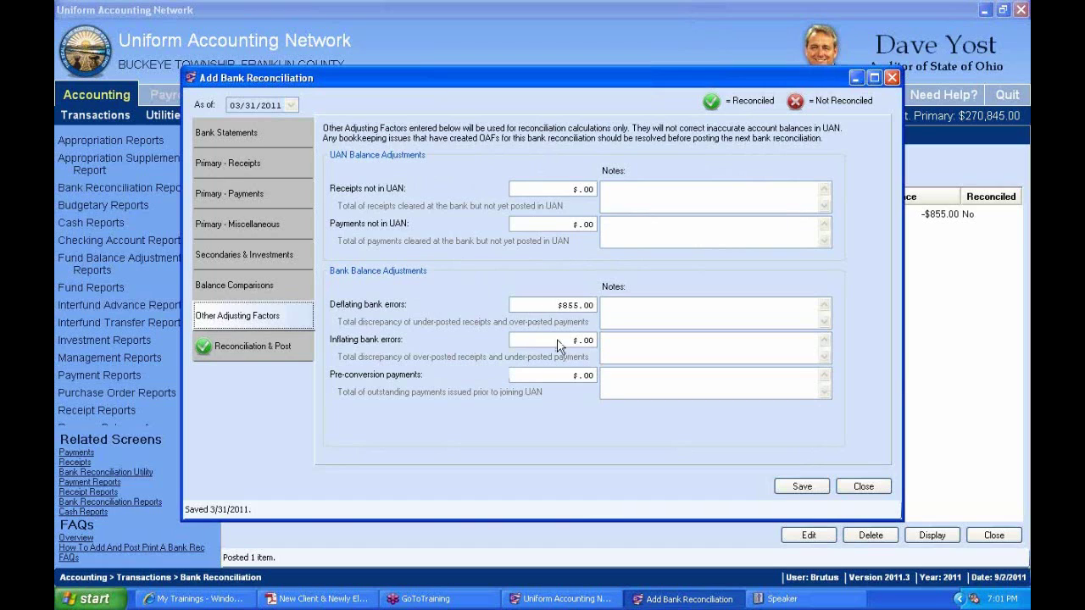
pyautogui.click(513, 343)
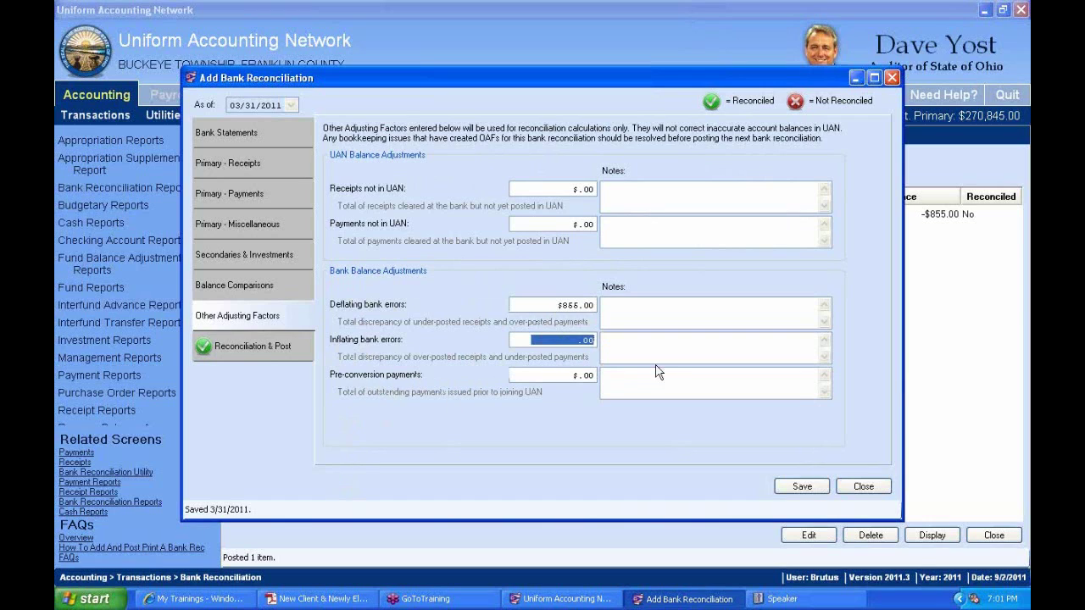
pyautogui.click(548, 377)
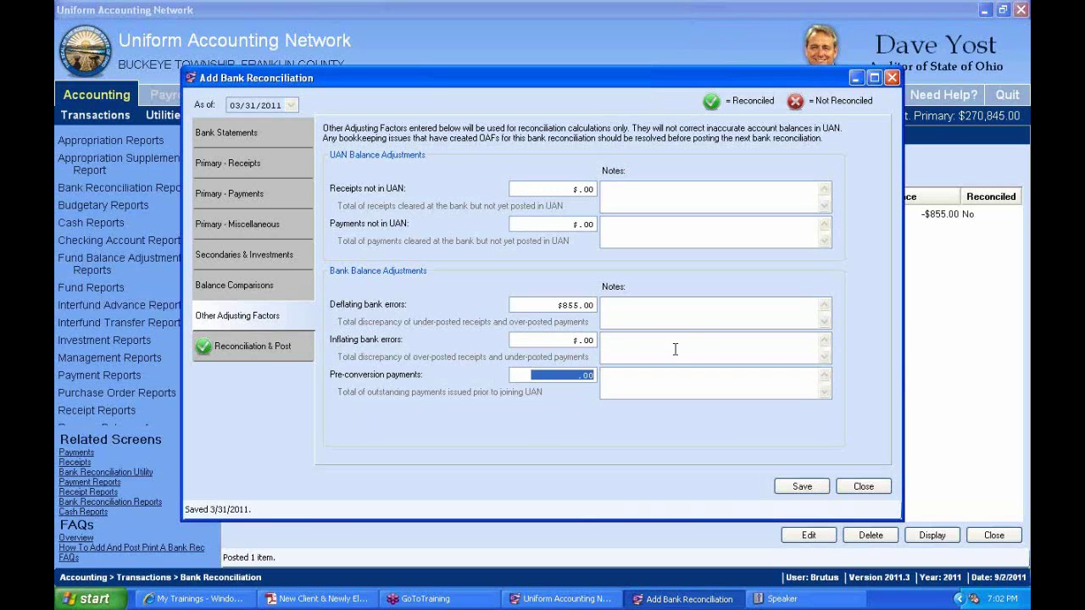
# - Examine the inflating bank errors and pre-conversion payments fields and compare the other adjusting factors with the reconciliation summary
pyautogui.click(568, 343)
pyautogui.click(568, 375)
pyautogui.click(581, 340)
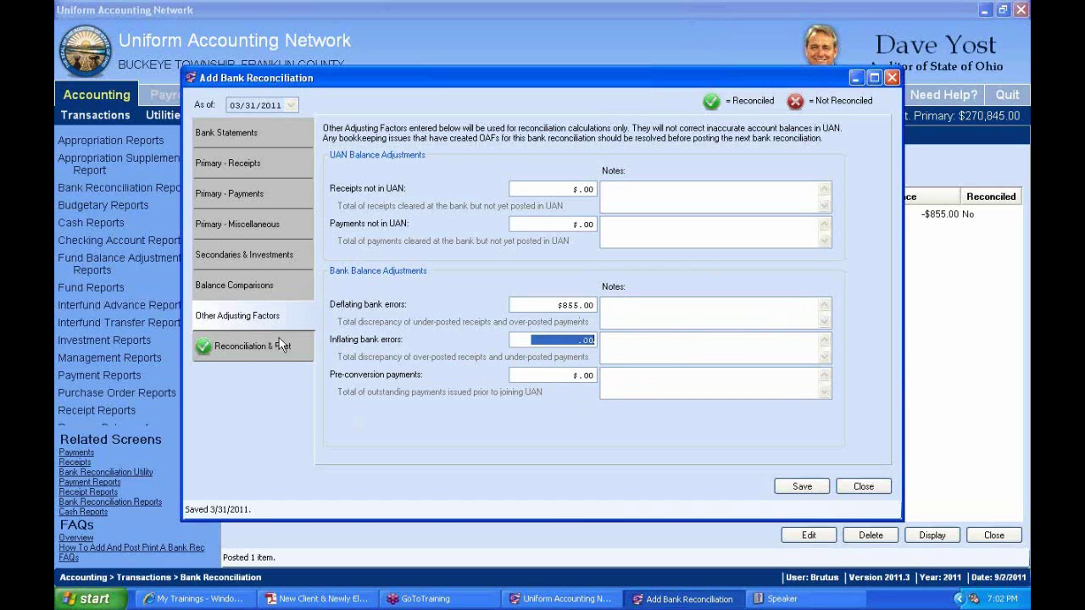
pyautogui.click(241, 351)
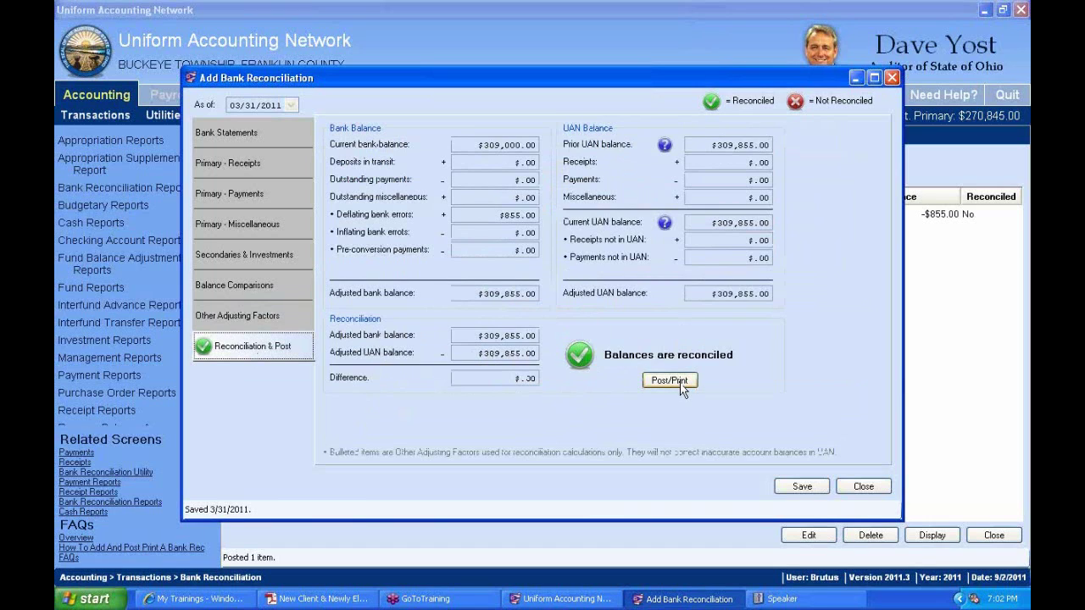
pyautogui.click(241, 315)
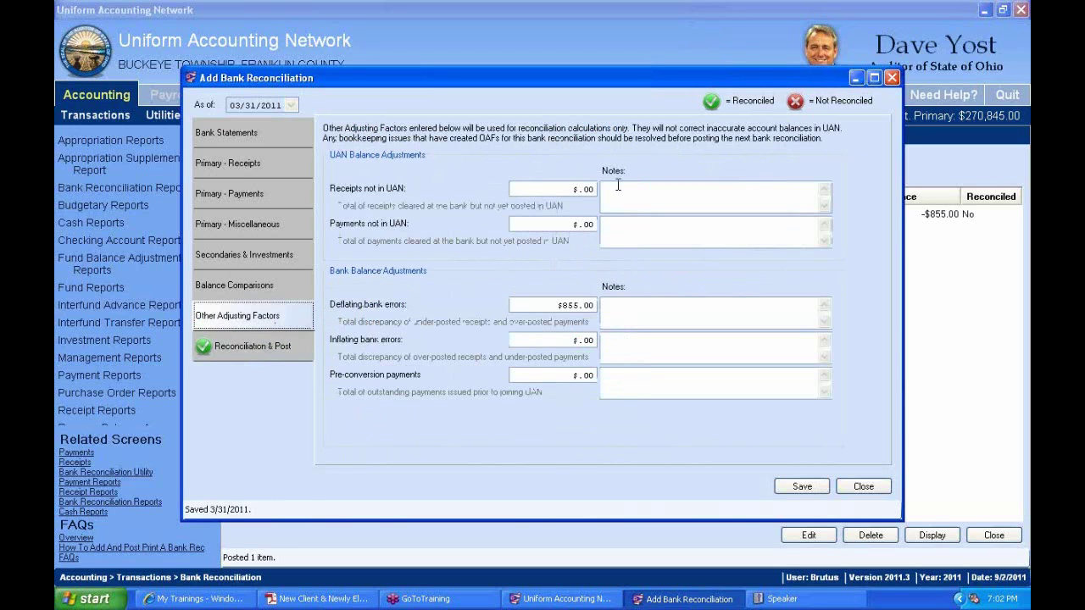
pyautogui.click(305, 349)
pyautogui.click(246, 315)
# - Clear the deflating bank errors amount and enter 855.00 again
pyautogui.click(545, 307)
pyautogui.write('0')
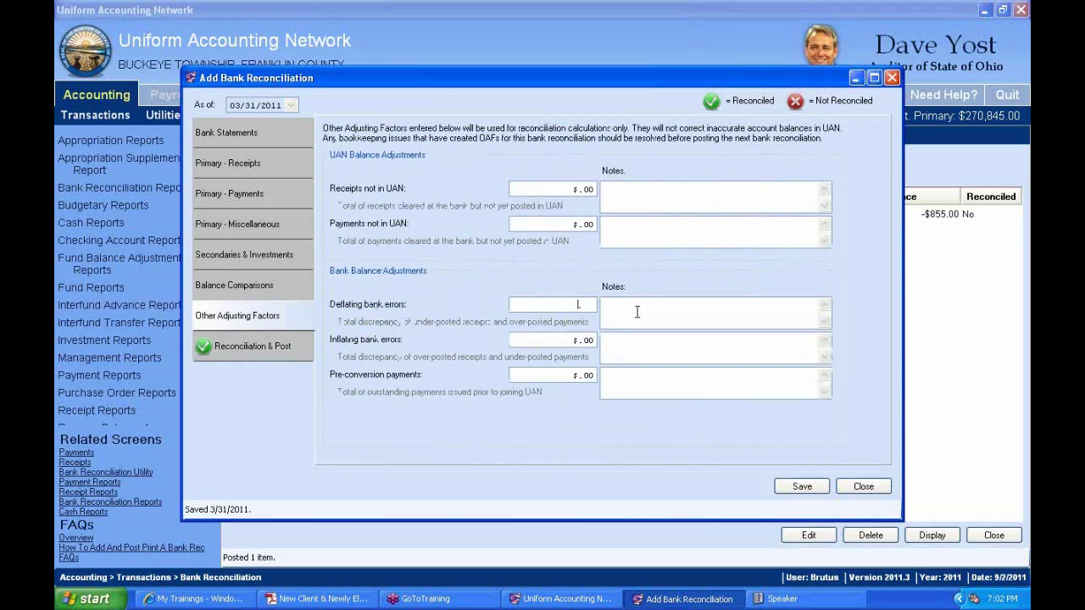
pyautogui.click(647, 310)
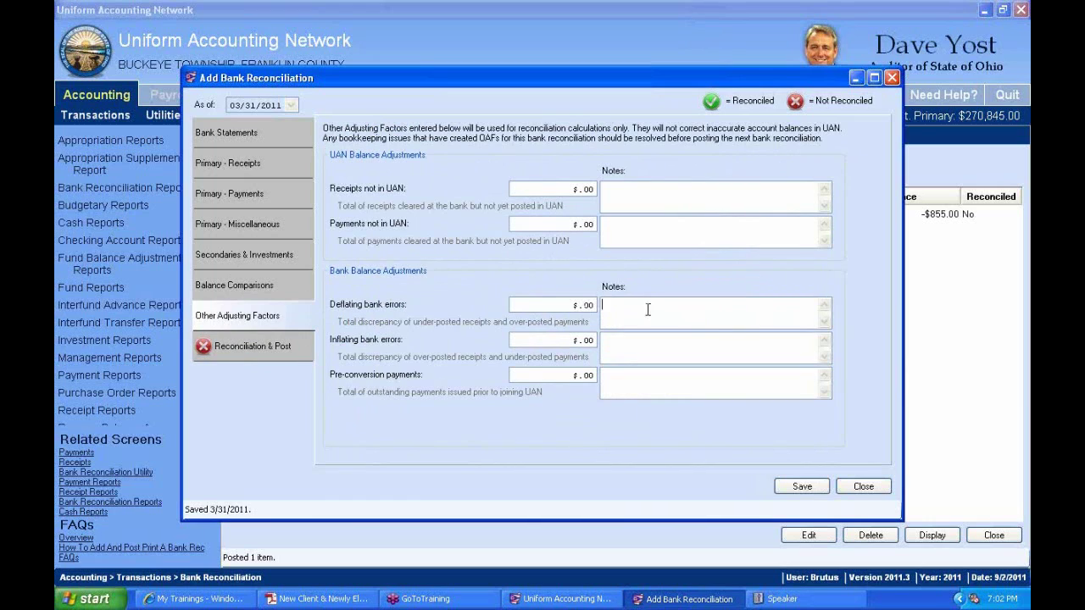
pyautogui.click(564, 310)
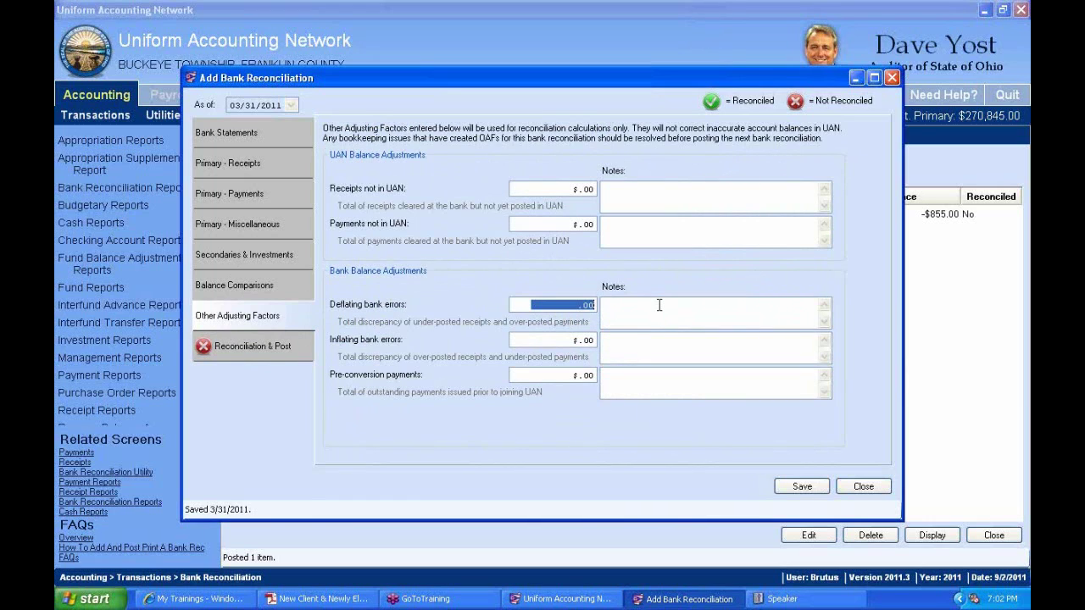
pyautogui.write('855.')
# - Add the note "Bank says they are fixing in April" to the deflating bank errors and save the reconciliation
pyautogui.click(635, 306)
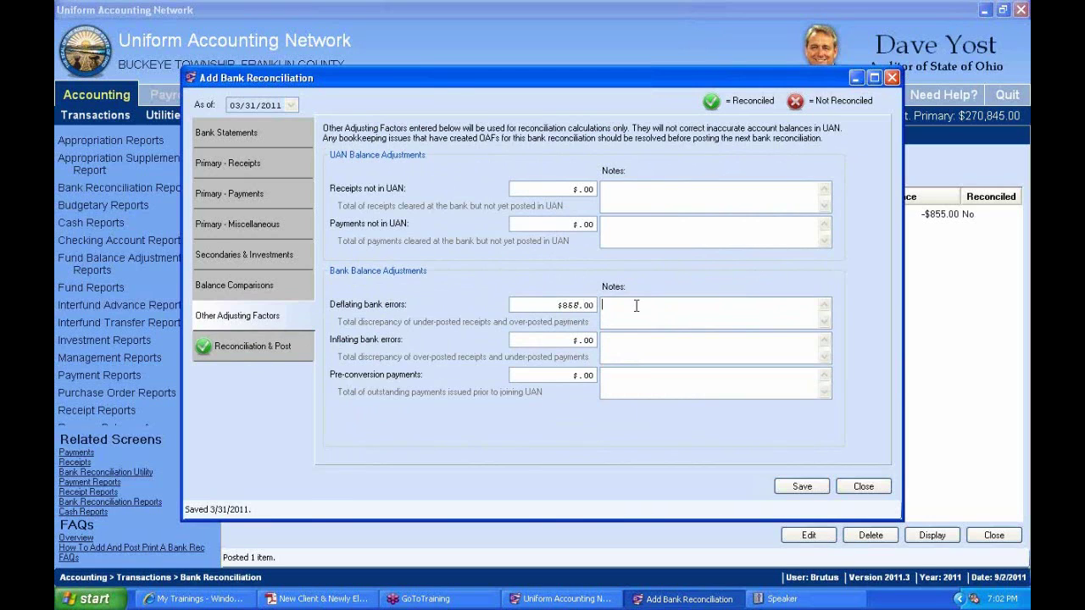
pyautogui.write('Bank ')
pyautogui.write('say')
pyautogui.write('s, they w')
pyautogui.write('er')
pyautogui.press('BackSpace')
pyautogui.press('BackSpace')
pyautogui.press('BackSpace')
pyautogui.write('are fixing in M')
pyautogui.press('BackSpace')
pyautogui.write('April')
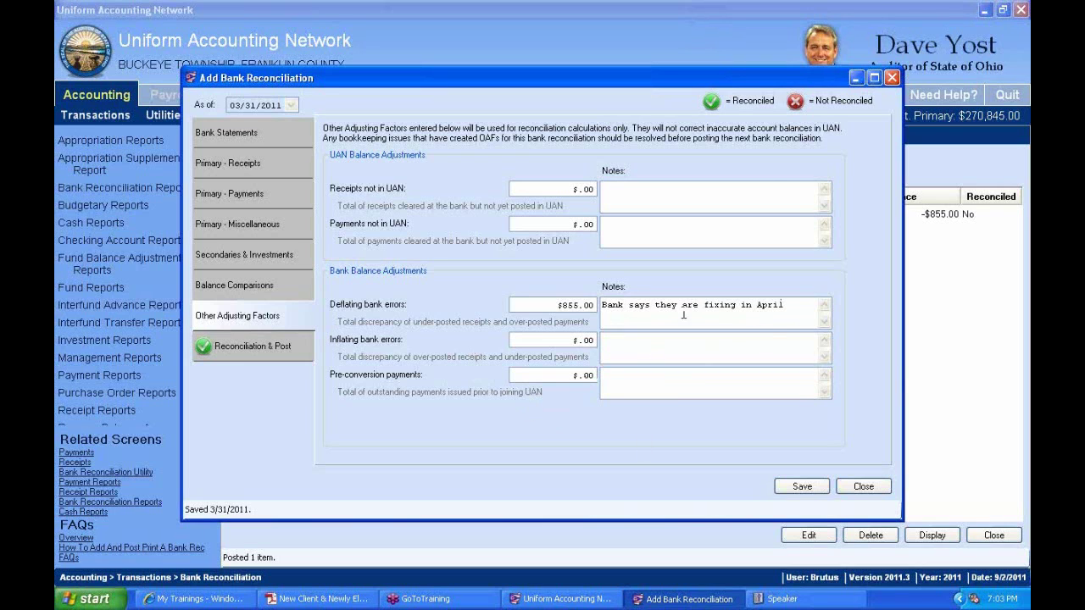
pyautogui.click(798, 487)
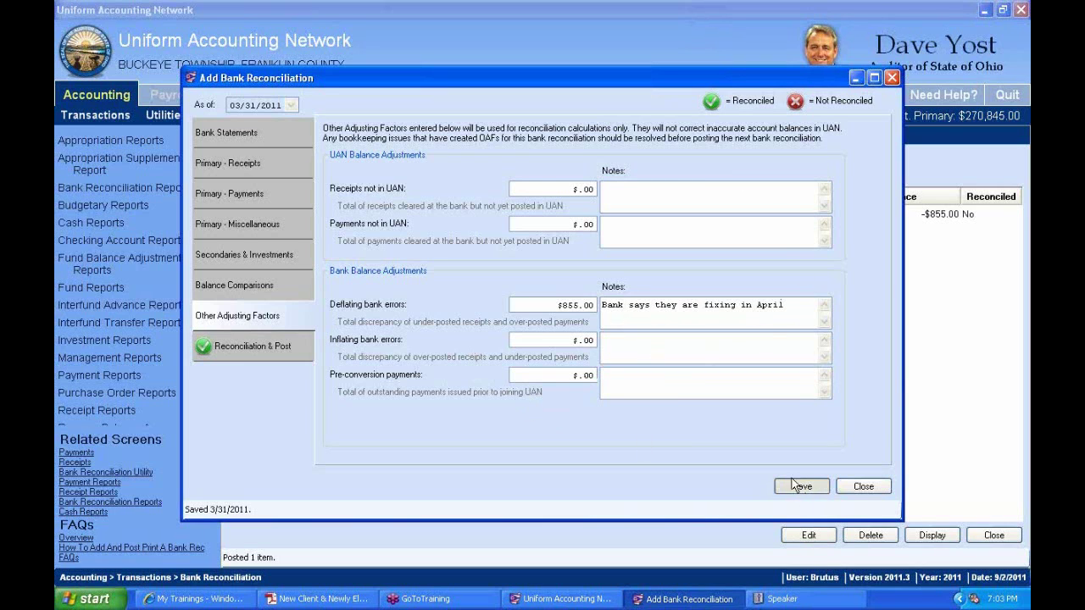
# - Post and print the 03/31/2011 reconciliation with the "Training - Does Not Print" printer and confirm that all items printed
pyautogui.click(256, 346)
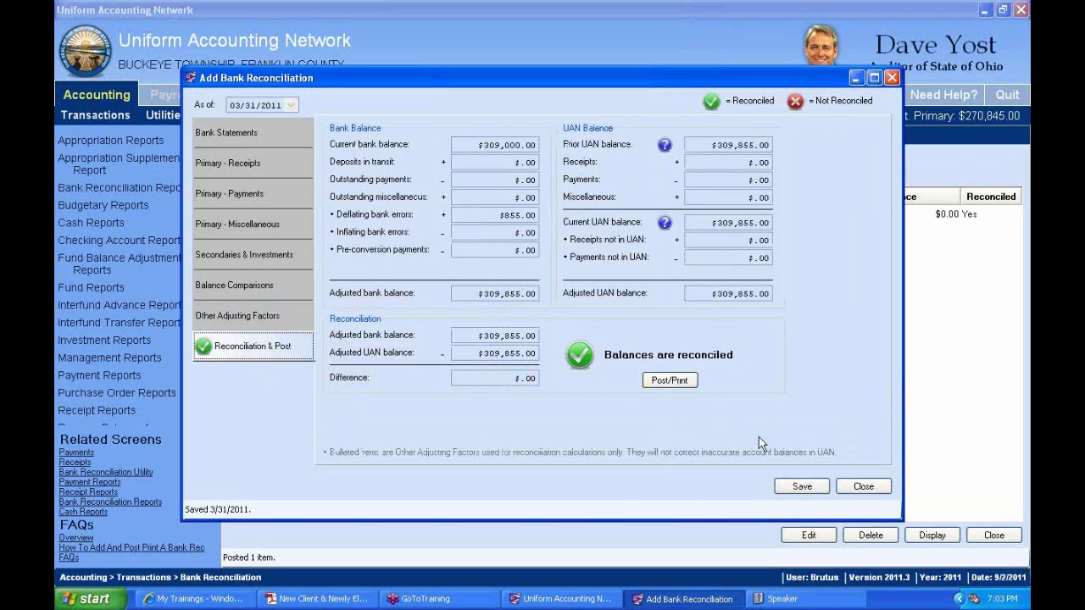
pyautogui.click(668, 381)
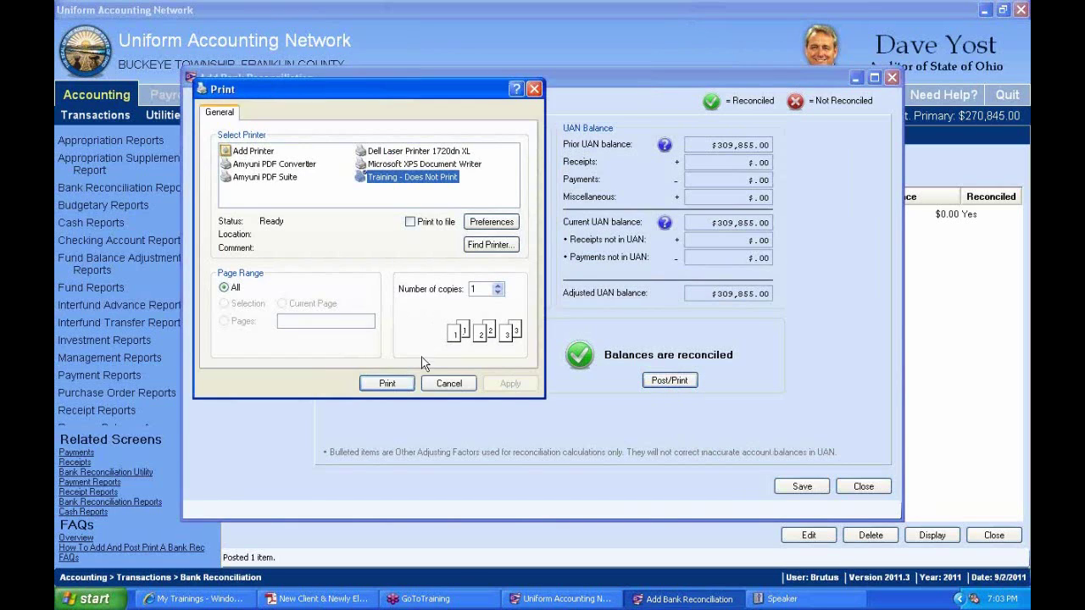
pyautogui.click(386, 385)
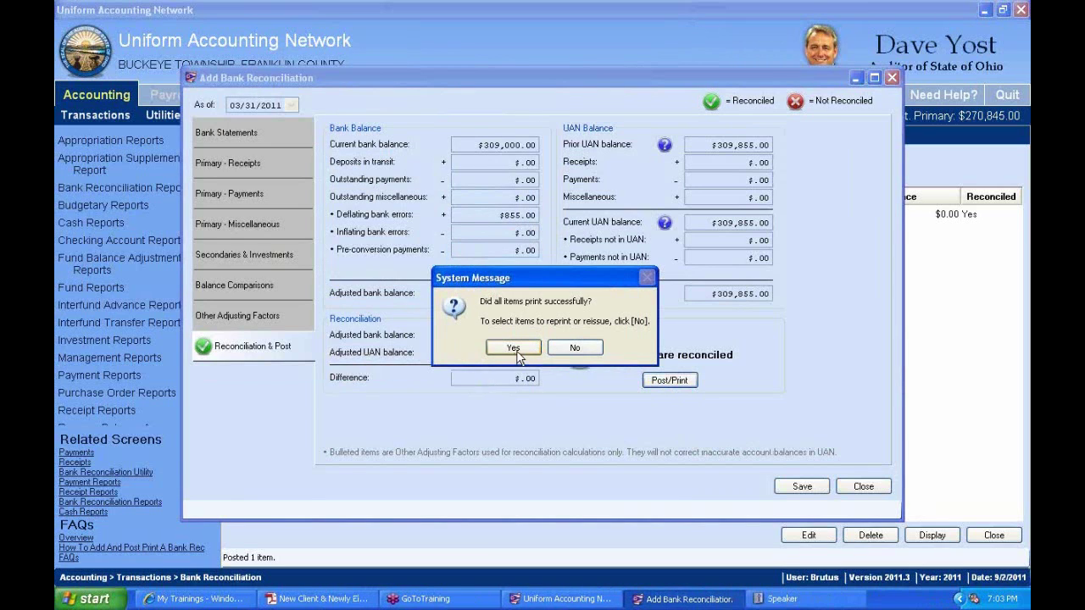
pyautogui.click(517, 351)
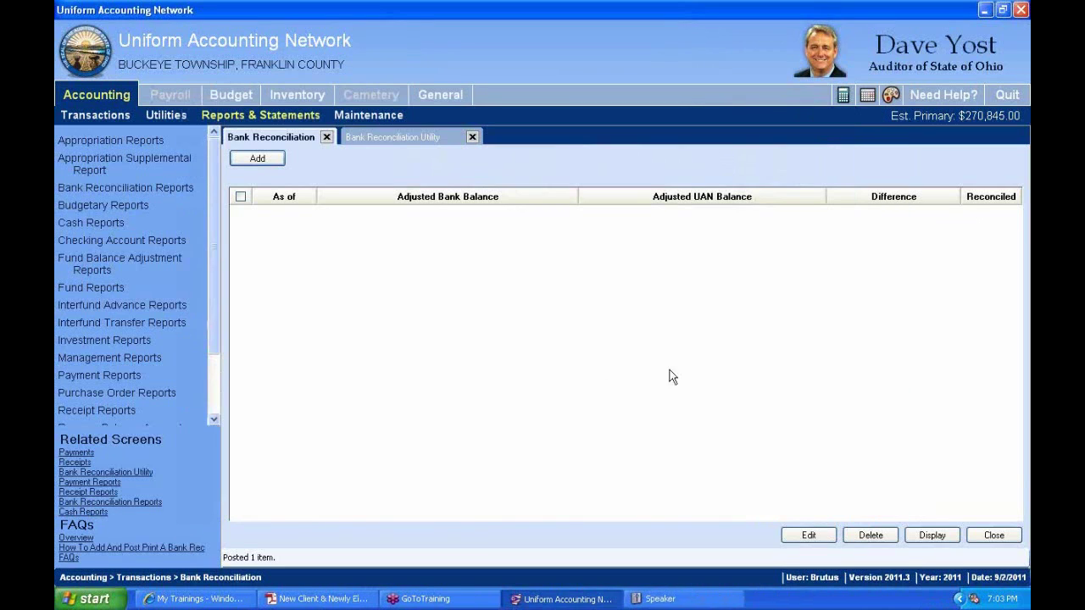
# - Open the posted 03/31/2011 reconciliation for note editing in the Bank Reconciliation Utility
pyautogui.click(416, 142)
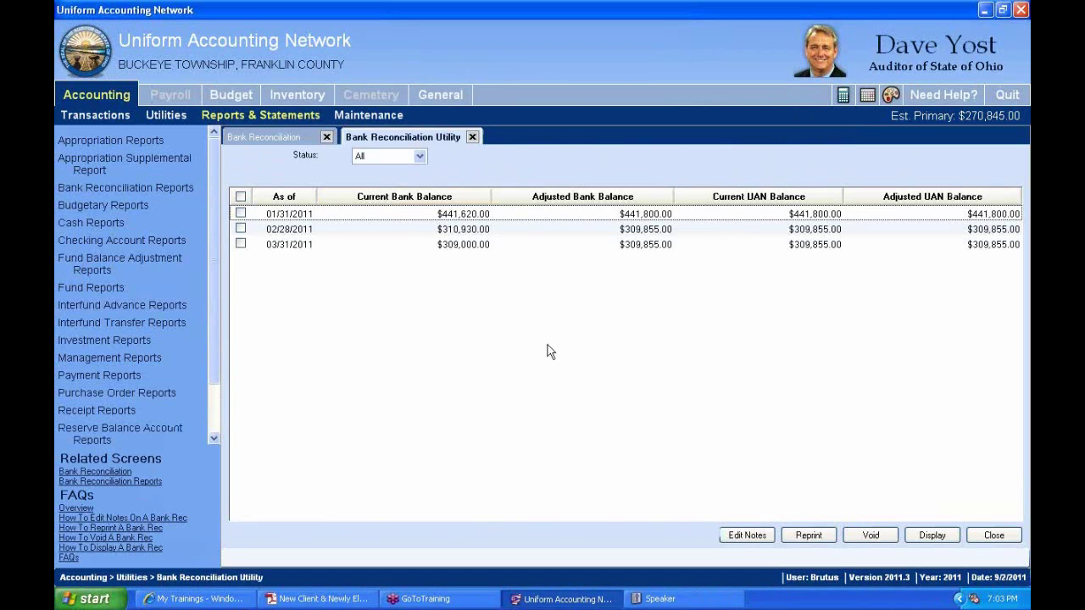
pyautogui.click(305, 245)
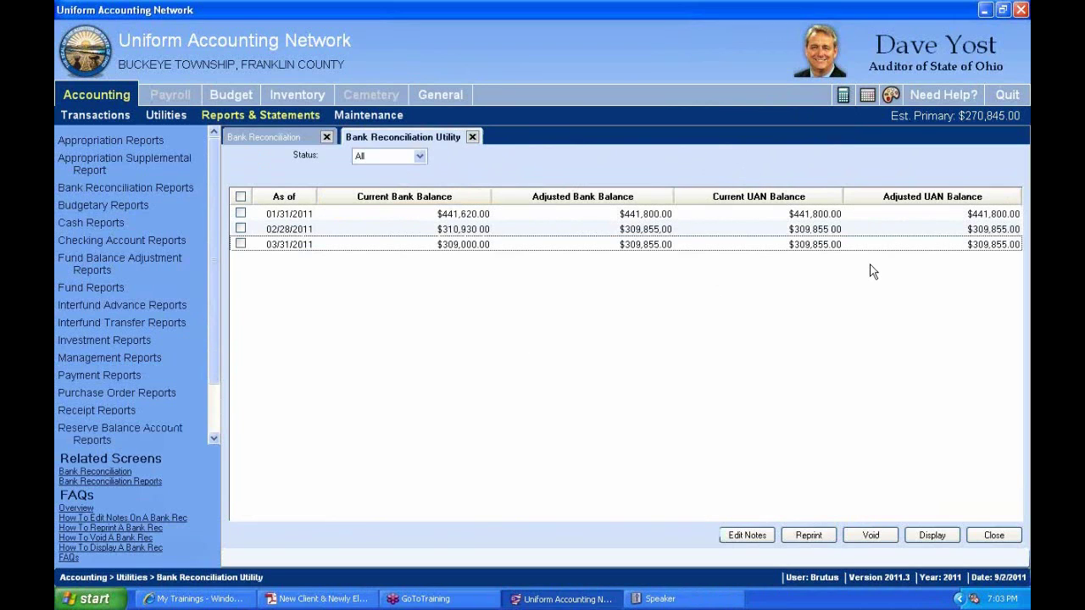
pyautogui.click(242, 245)
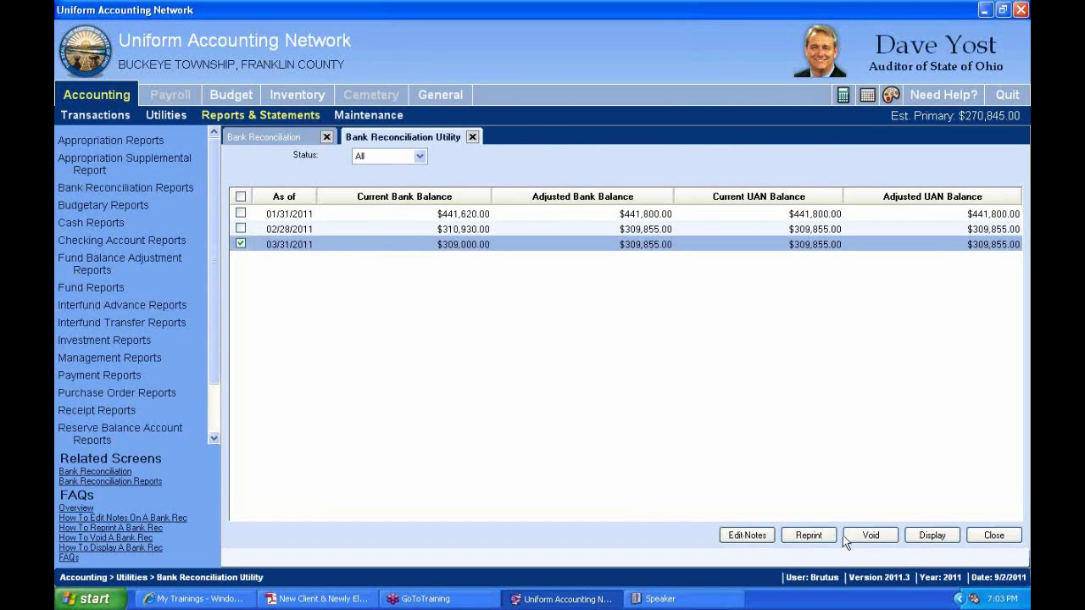
pyautogui.click(747, 536)
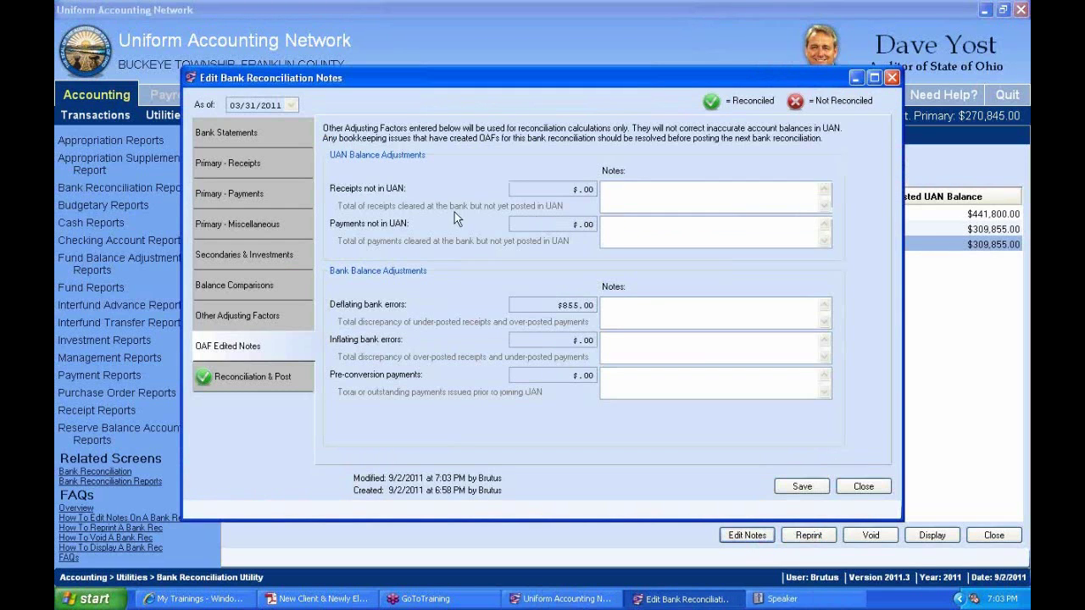
# - Compare the OAF edited notes with the original deflating bank errors note under the other adjusting factors
pyautogui.click(222, 351)
pyautogui.click(630, 342)
pyautogui.click(197, 317)
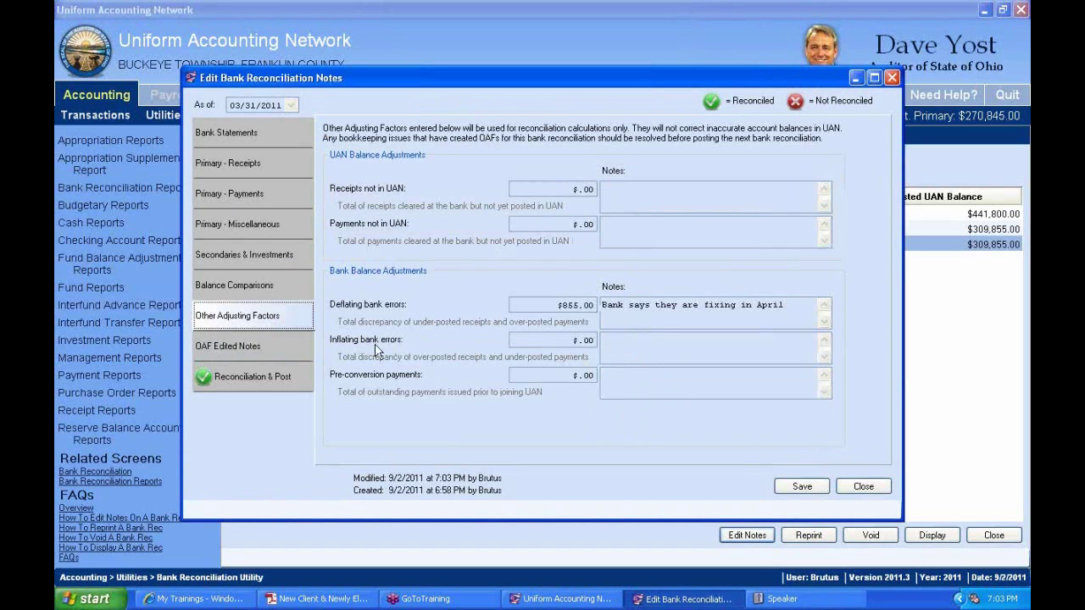
pyautogui.click(663, 305)
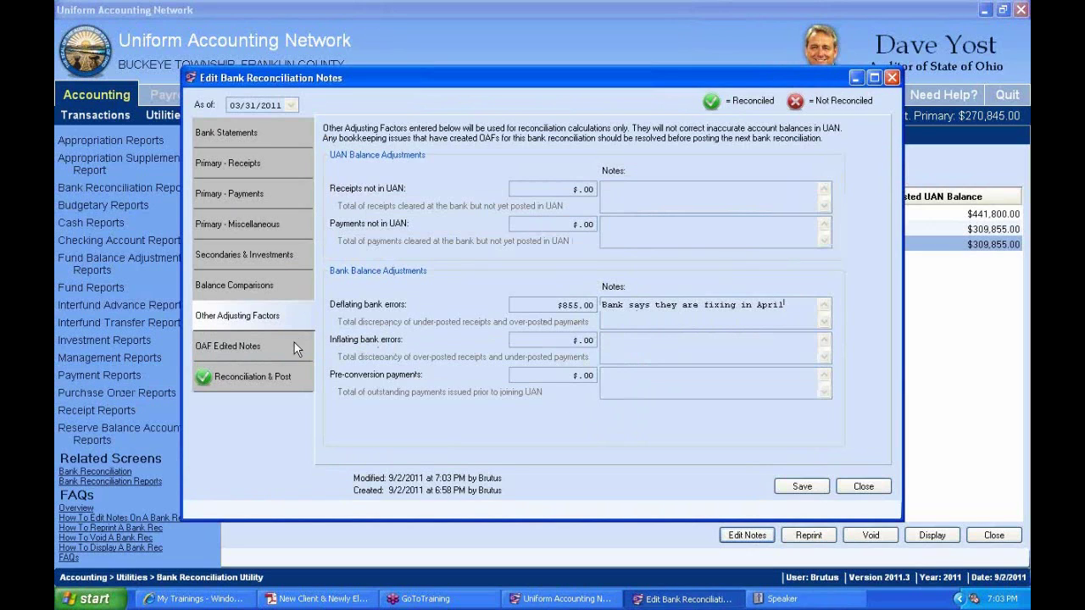
# - Enter the OAF edited note "Problem resolve with bank April 5th." for the deflating bank errors, save it and close the notes
pyautogui.click(250, 347)
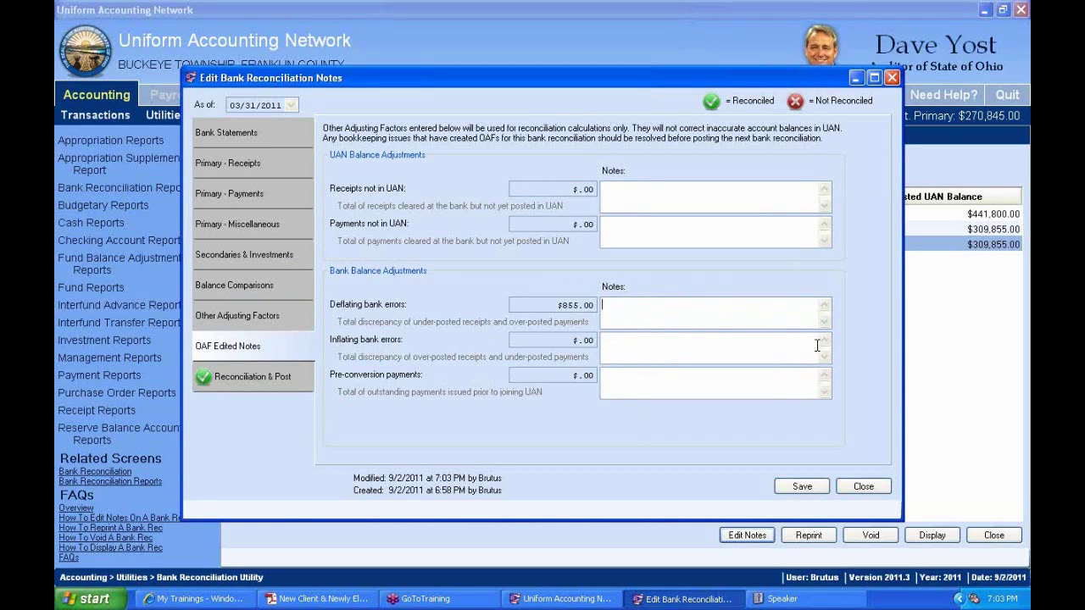
pyautogui.write('Problem resolve with bank ')
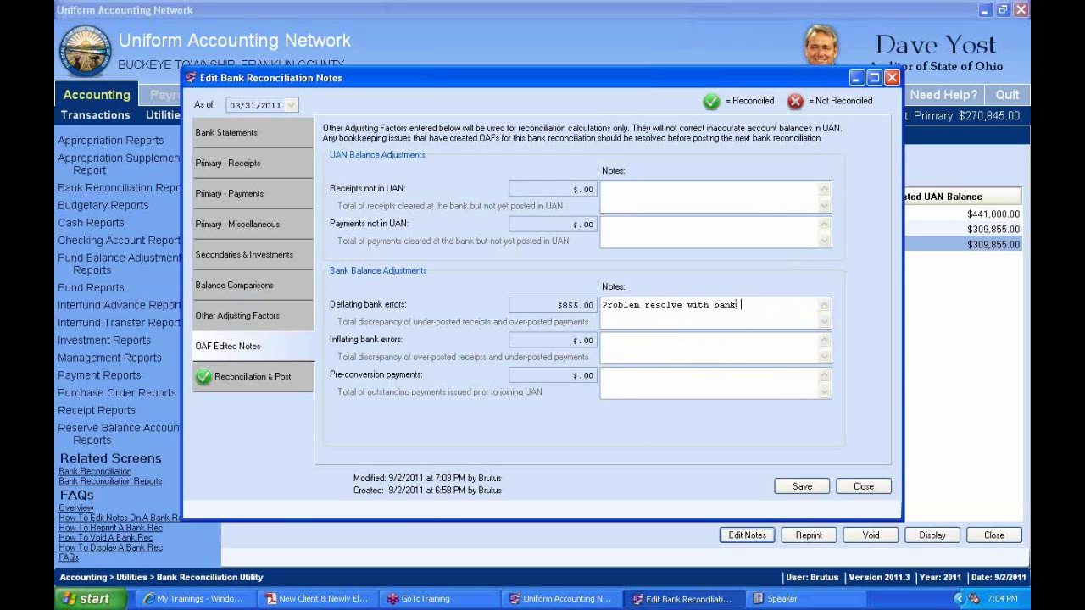
pyautogui.write(', in')
pyautogui.write(' Apri')
pyautogui.press('BackSpace')
pyautogui.press('BackSpace')
pyautogui.press('BackSpace')
pyautogui.press('BackSpace')
pyautogui.press('BackSpace')
pyautogui.press('BackSpace')
pyautogui.press('BackSpace')
pyautogui.write('Apri')
pyautogui.write('l, 5')
pyautogui.write('th.')
pyautogui.click(805, 488)
pyautogui.click(863, 488)
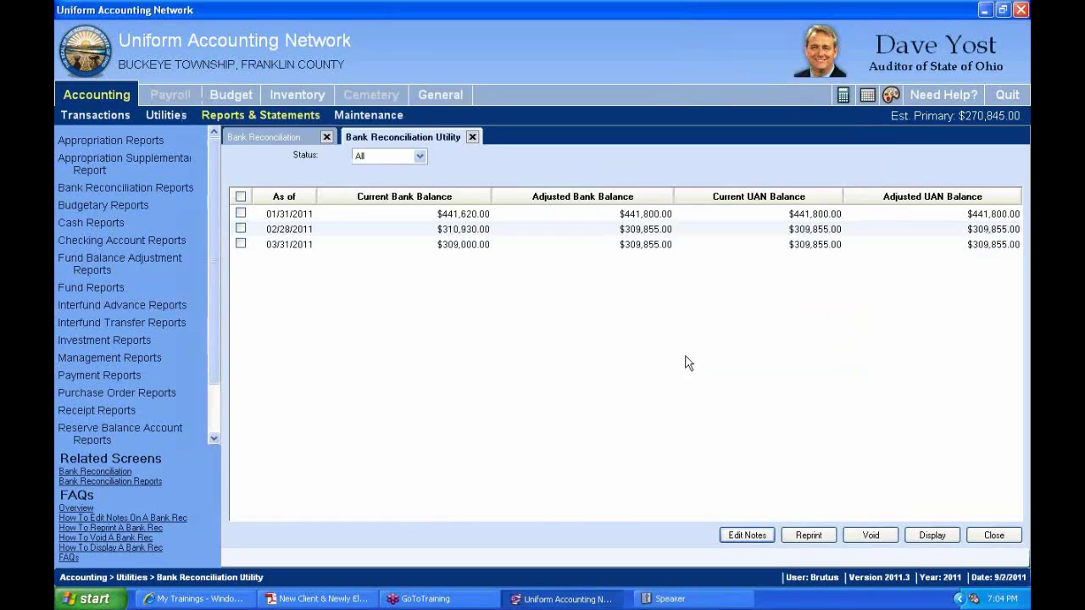
# - Display the posted 03/31/2011 reconciliation, examine its OAF edited notes and its secondaries and investments, and close it
pyautogui.click(241, 244)
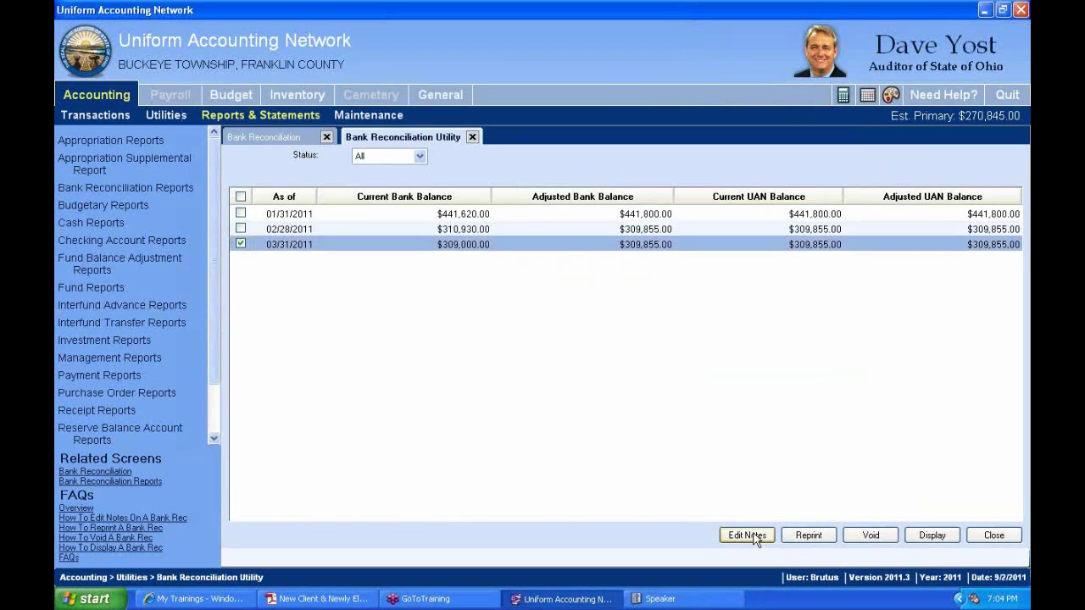
pyautogui.click(939, 538)
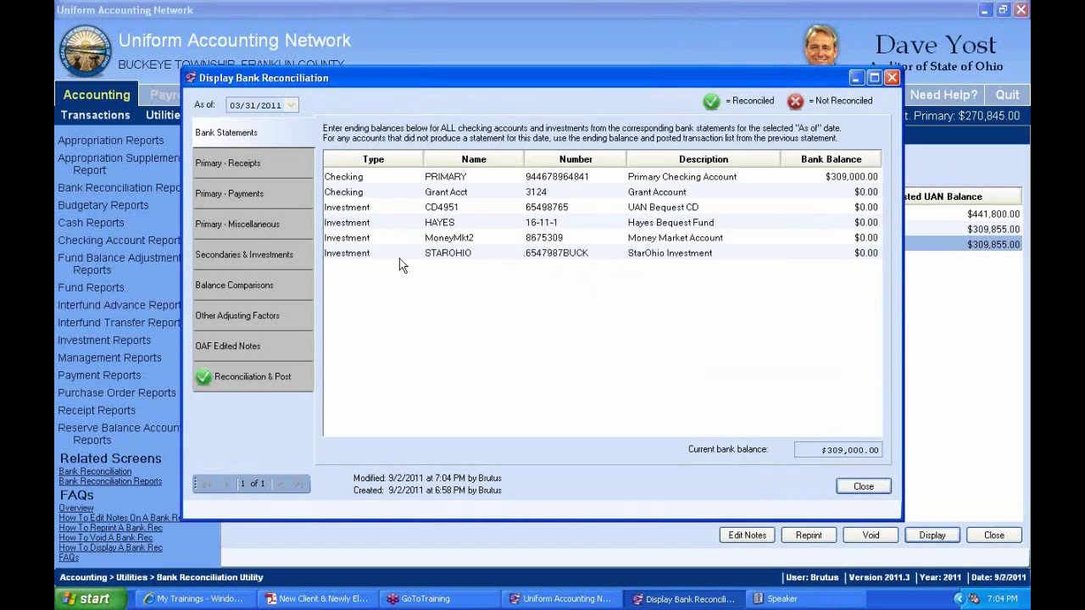
pyautogui.click(231, 345)
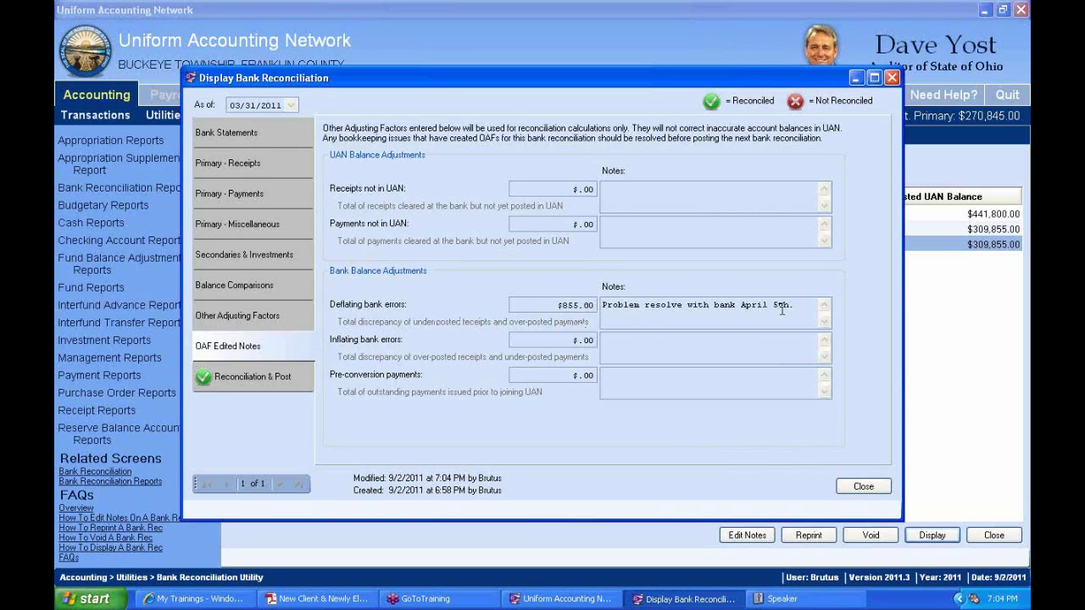
pyautogui.moveTo(794, 305); pyautogui.dragTo(654, 305)
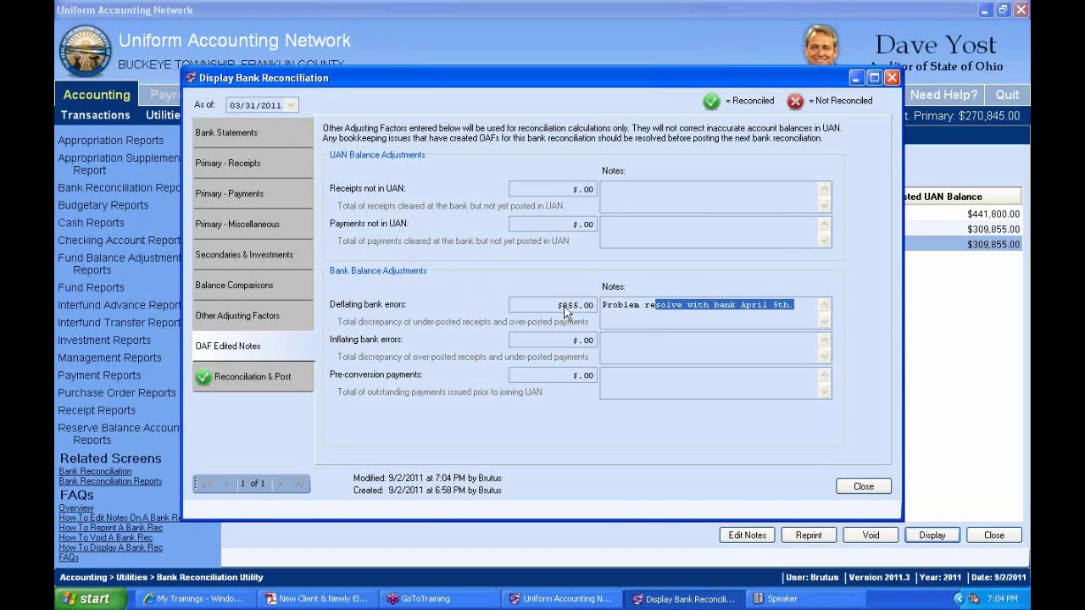
pyautogui.click(685, 207)
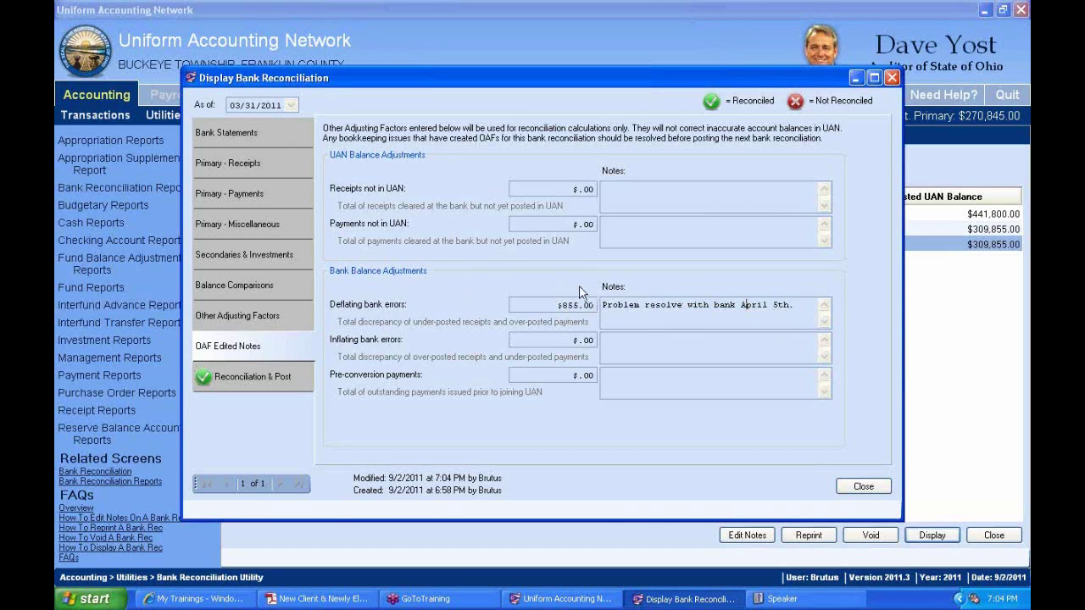
pyautogui.click(642, 218)
pyautogui.click(256, 231)
pyautogui.click(249, 262)
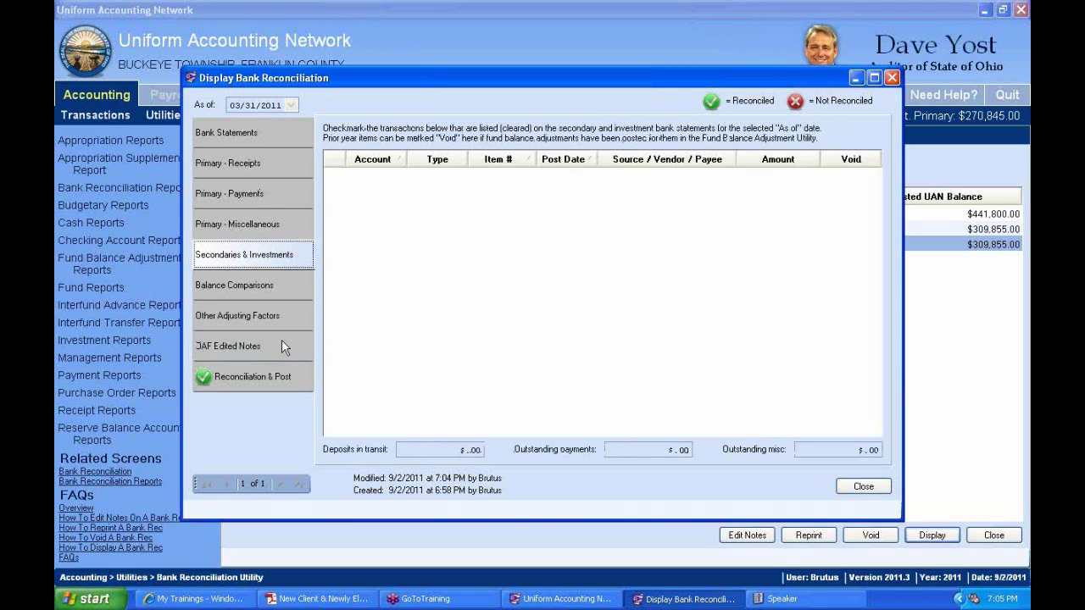
pyautogui.click(242, 345)
pyautogui.click(857, 486)
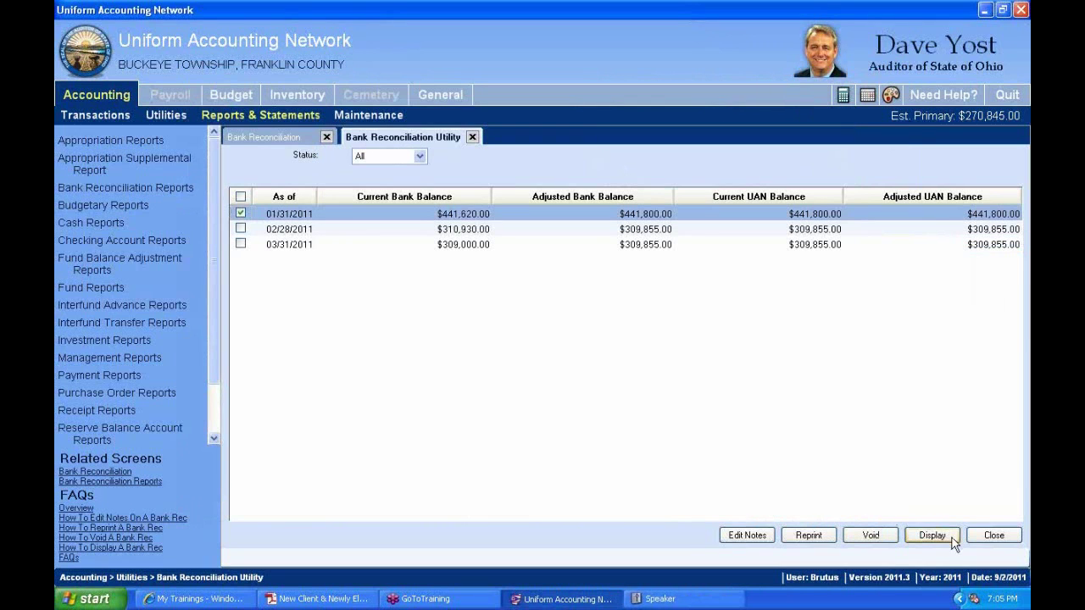
# - Display the posted 02/28/2011 reconciliation and review its bank statements, receipts, payments, OAF edited notes and reconciliation summary
pyautogui.click(241, 229)
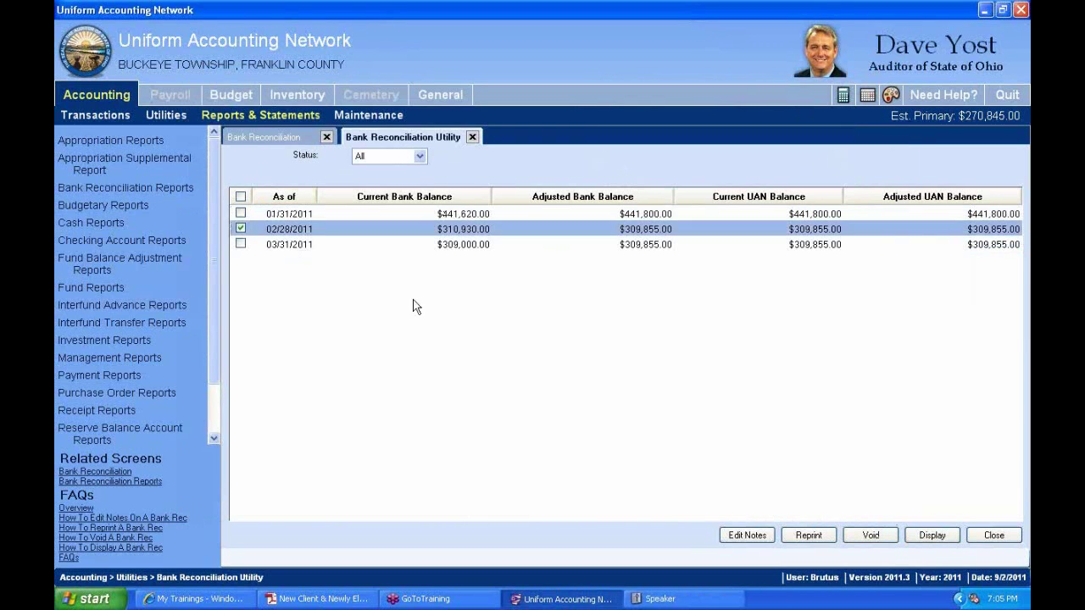
pyautogui.click(931, 535)
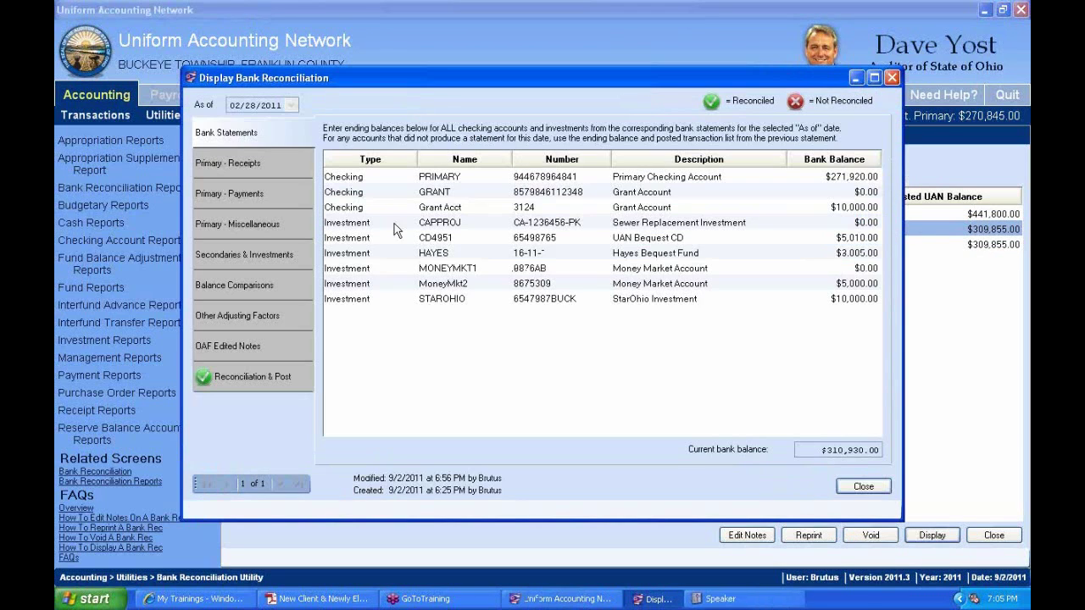
pyautogui.click(272, 193)
pyautogui.click(246, 163)
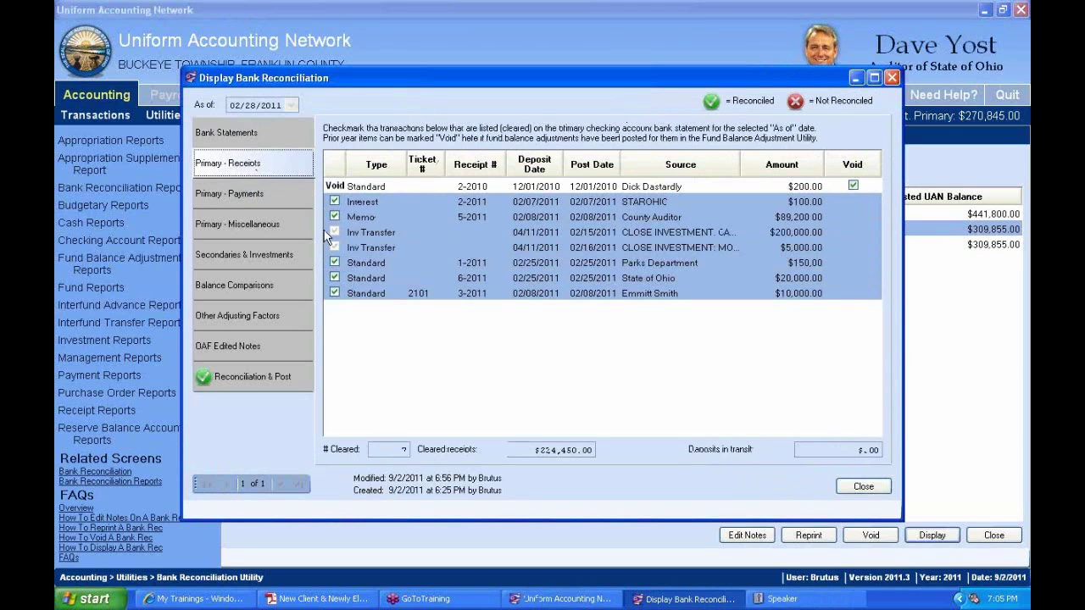
pyautogui.click(242, 224)
pyautogui.click(250, 197)
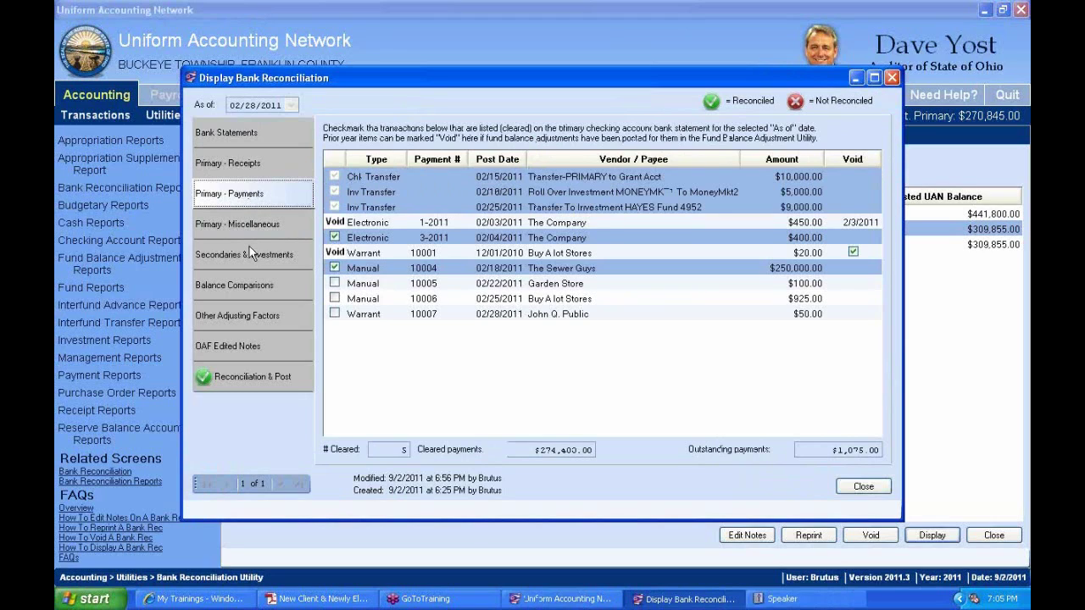
pyautogui.click(257, 287)
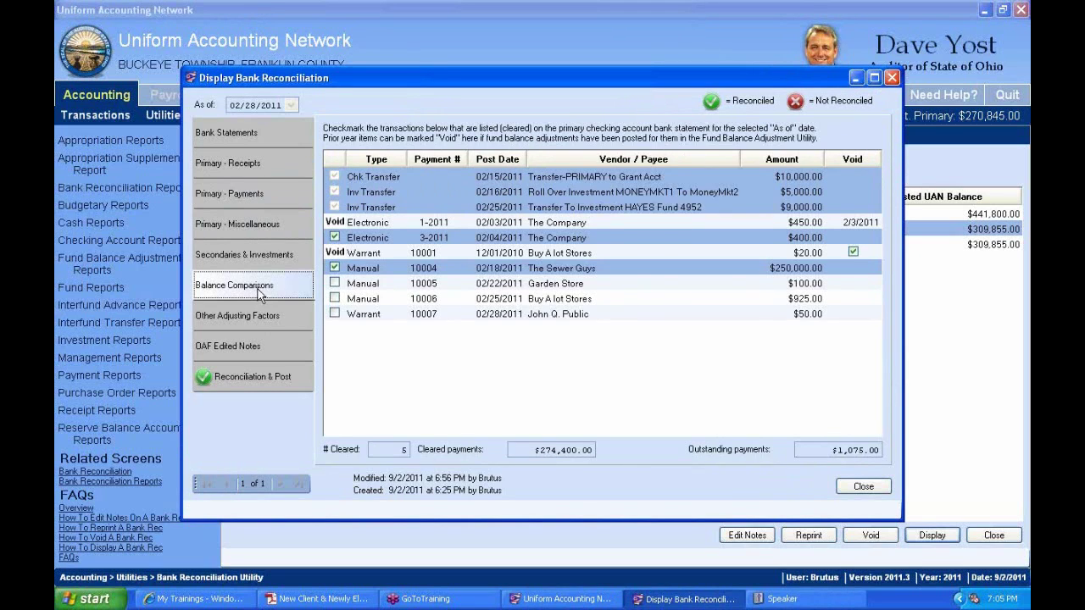
pyautogui.click(254, 254)
pyautogui.click(253, 346)
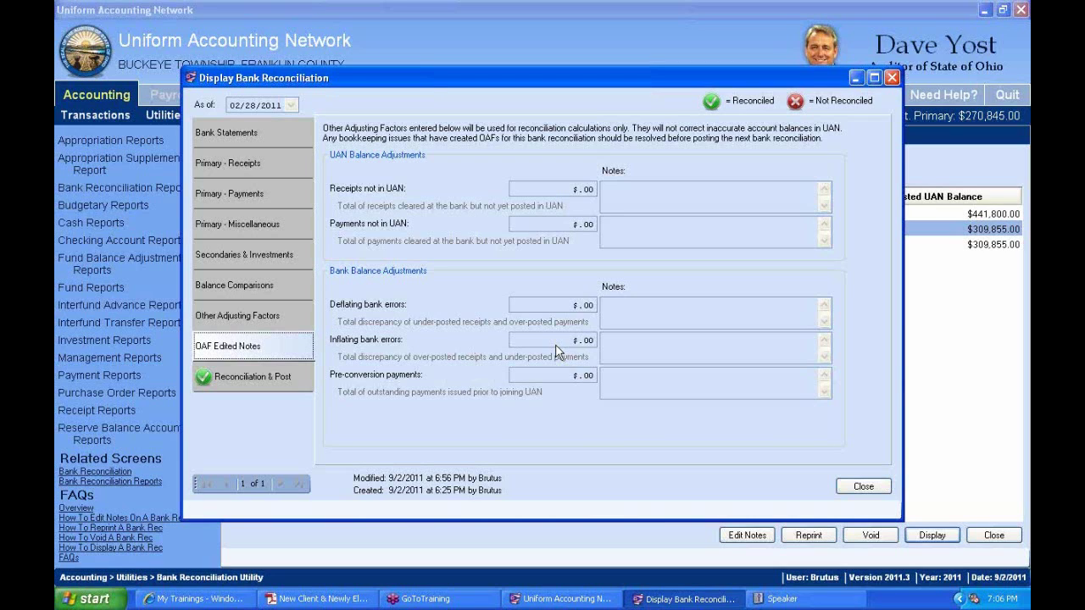
pyautogui.click(288, 381)
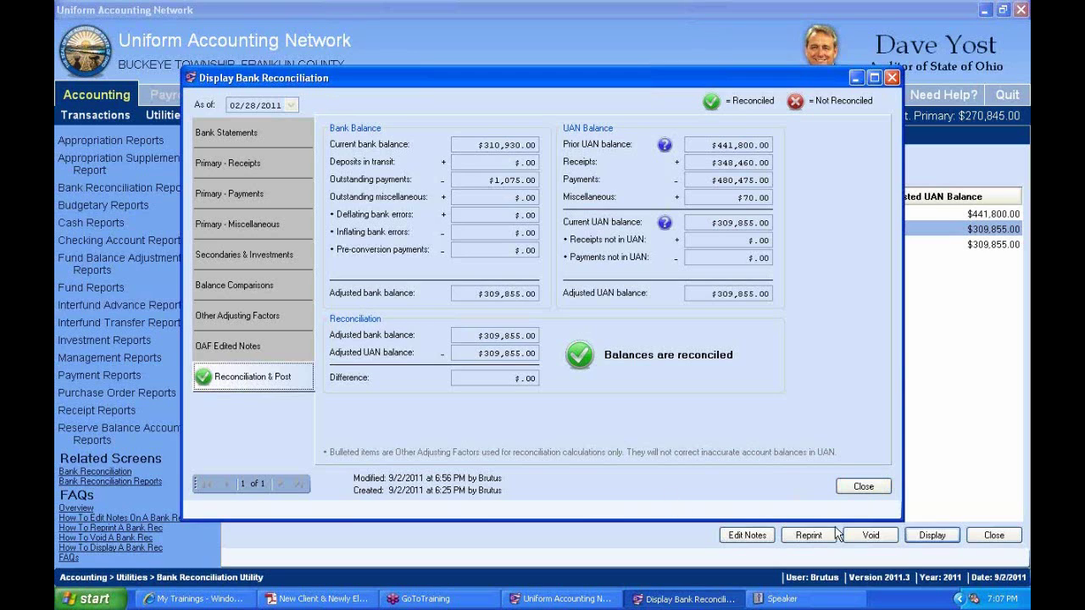
# - Close the displayed reconciliation, the Bank Reconciliation Utility and the Bank Reconciliation screen
pyautogui.click(868, 496)
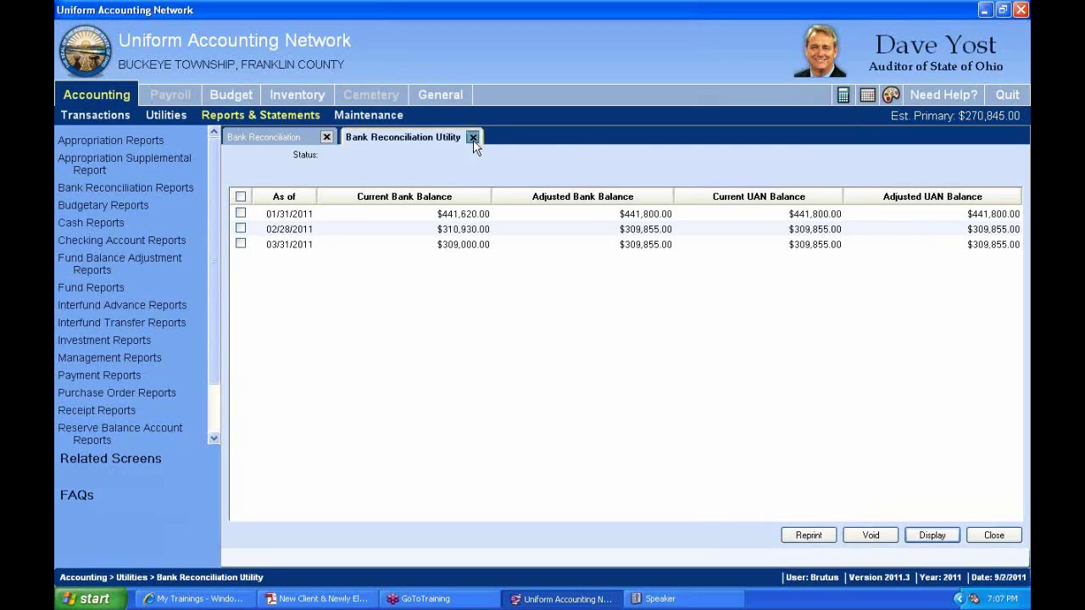
pyautogui.click(472, 137)
pyautogui.click(328, 137)
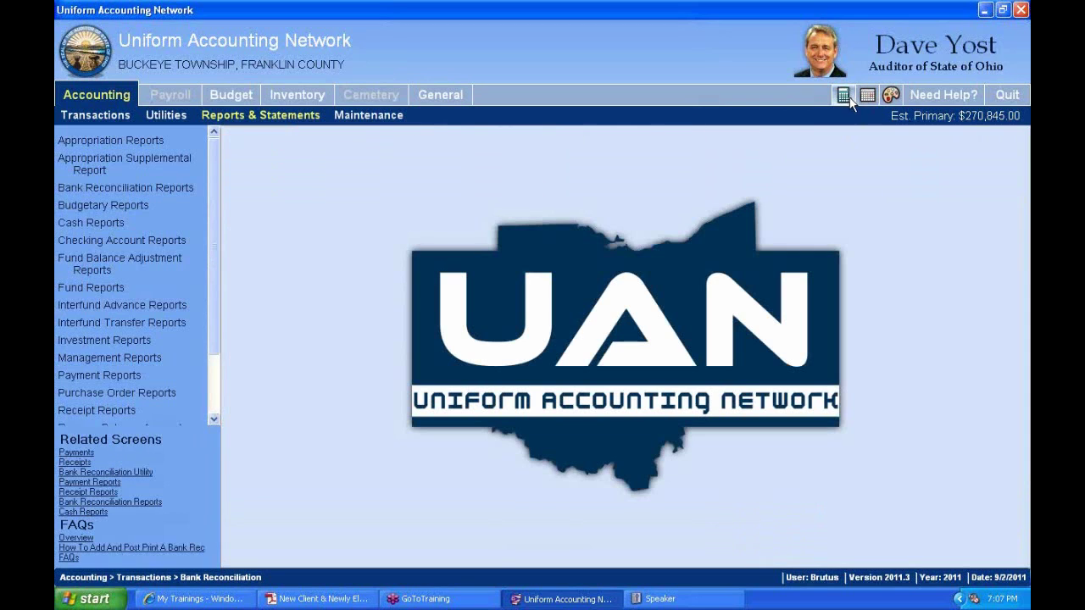